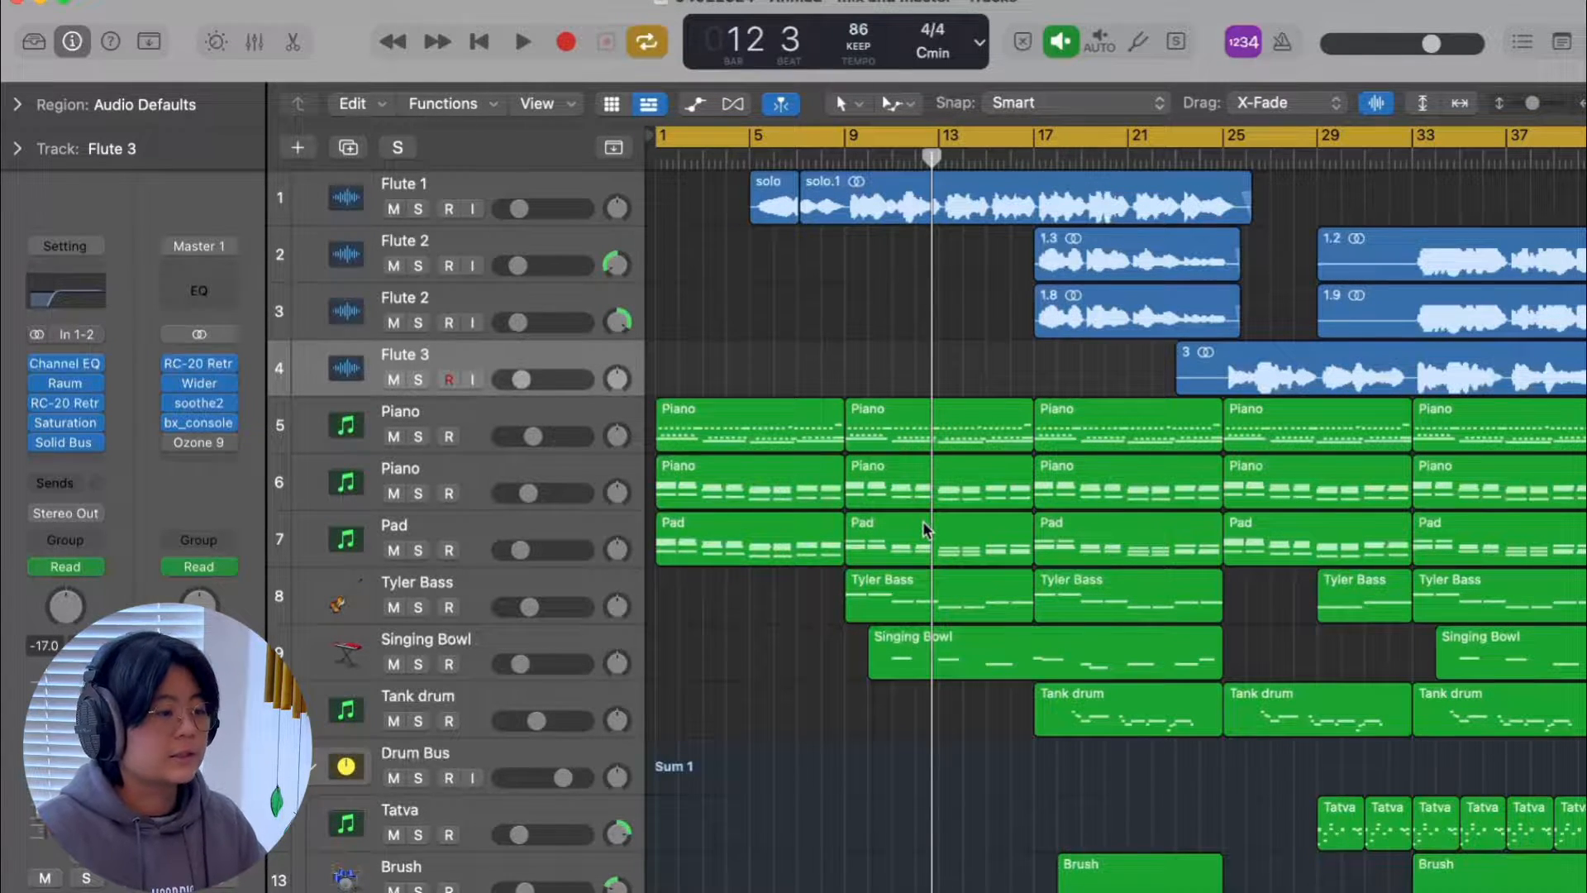
- Look over the arrangement's tracks, from the flutes, pianos, pad and Tyler Bass down through the Drum Bus and Vocal
{"action": "left_click", "coordinate": [543, 186]}
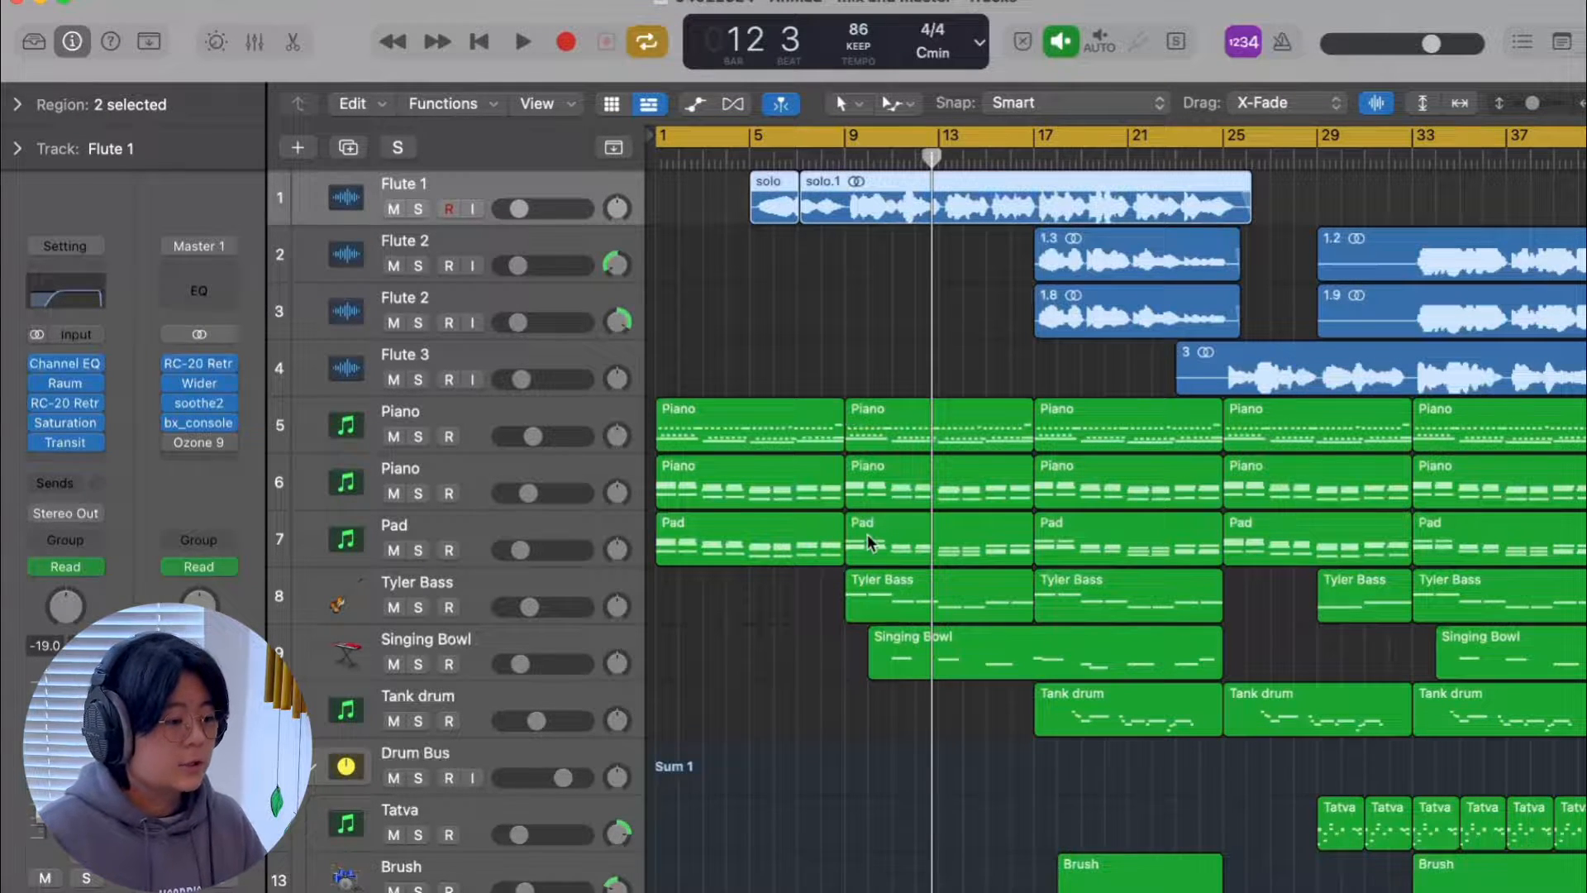
{"action": "scroll", "coordinate": [868, 542], "scroll_direction": "down", "scroll_amount": 1}
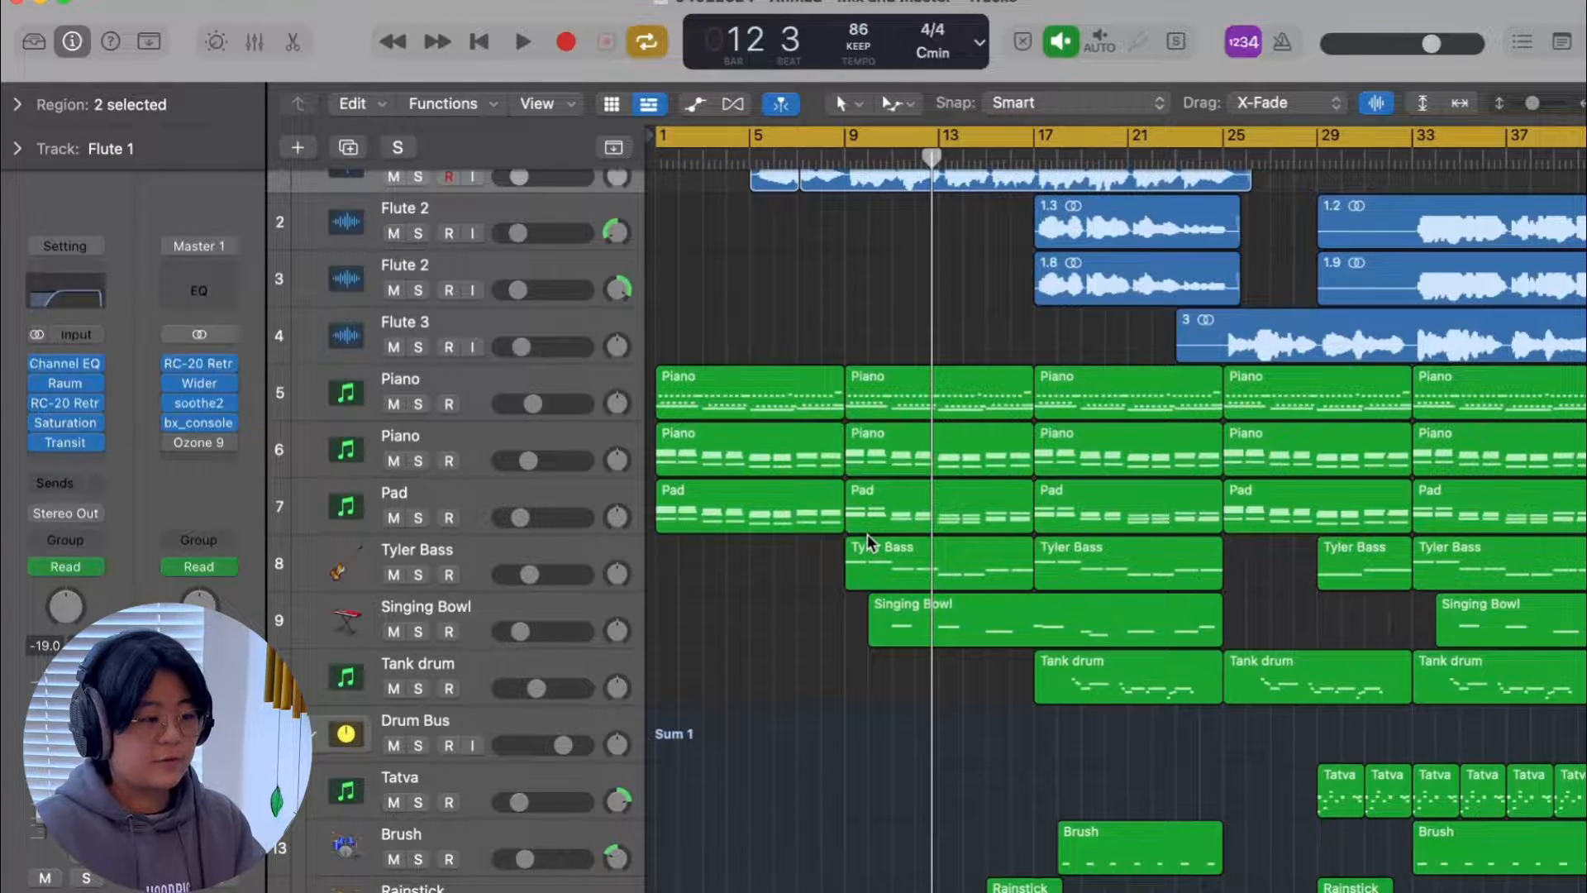
{"action": "scroll", "coordinate": [827, 628], "scroll_direction": "down", "scroll_amount": 3}
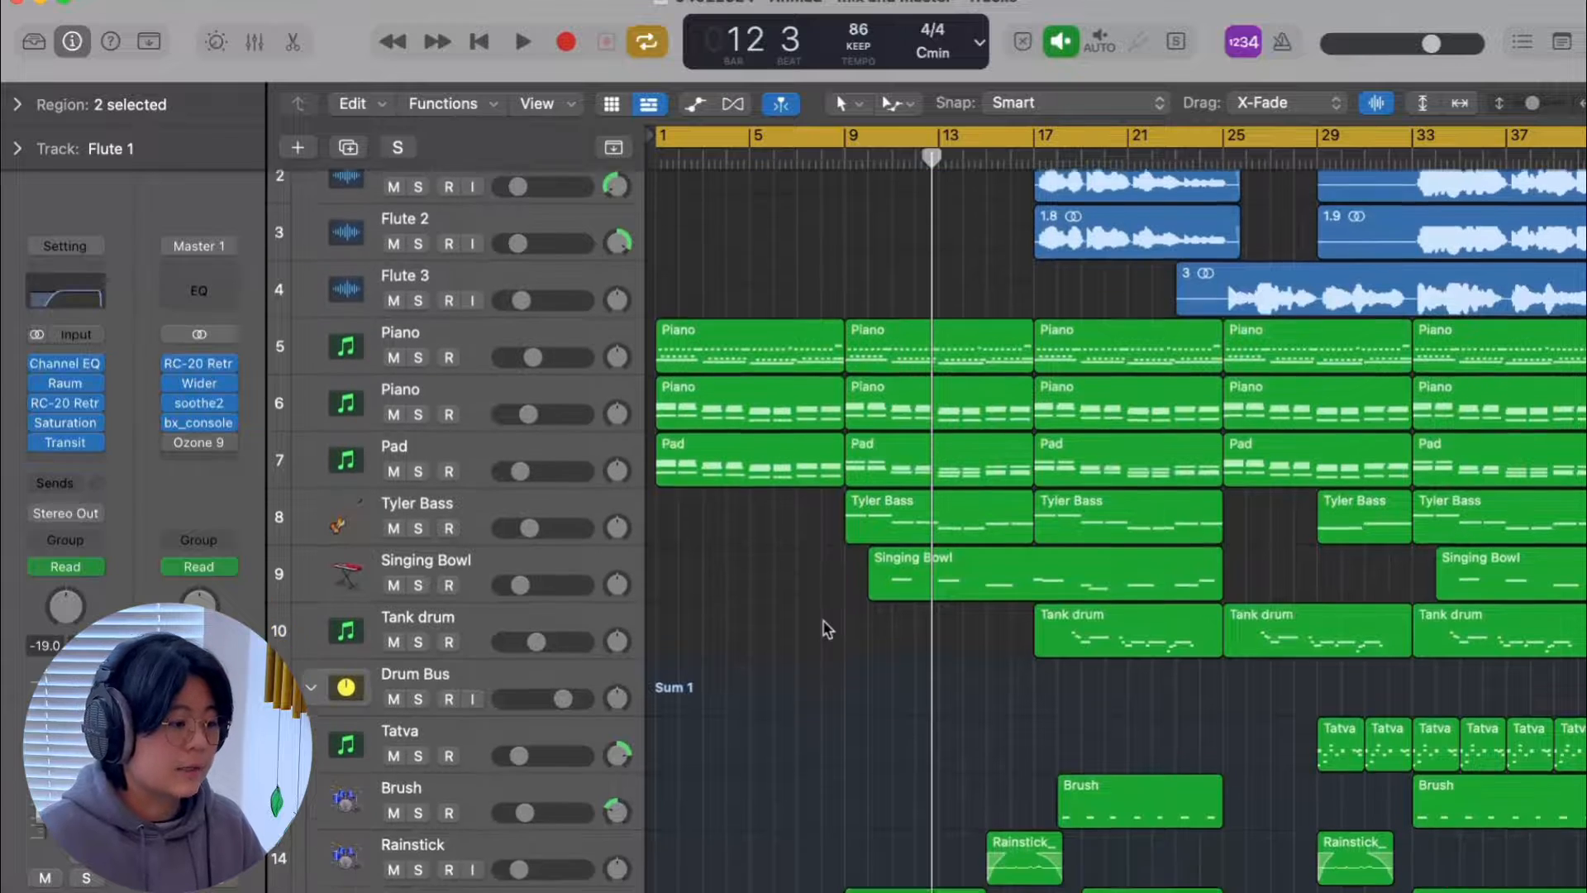
{"action": "left_click", "coordinate": [557, 444]}
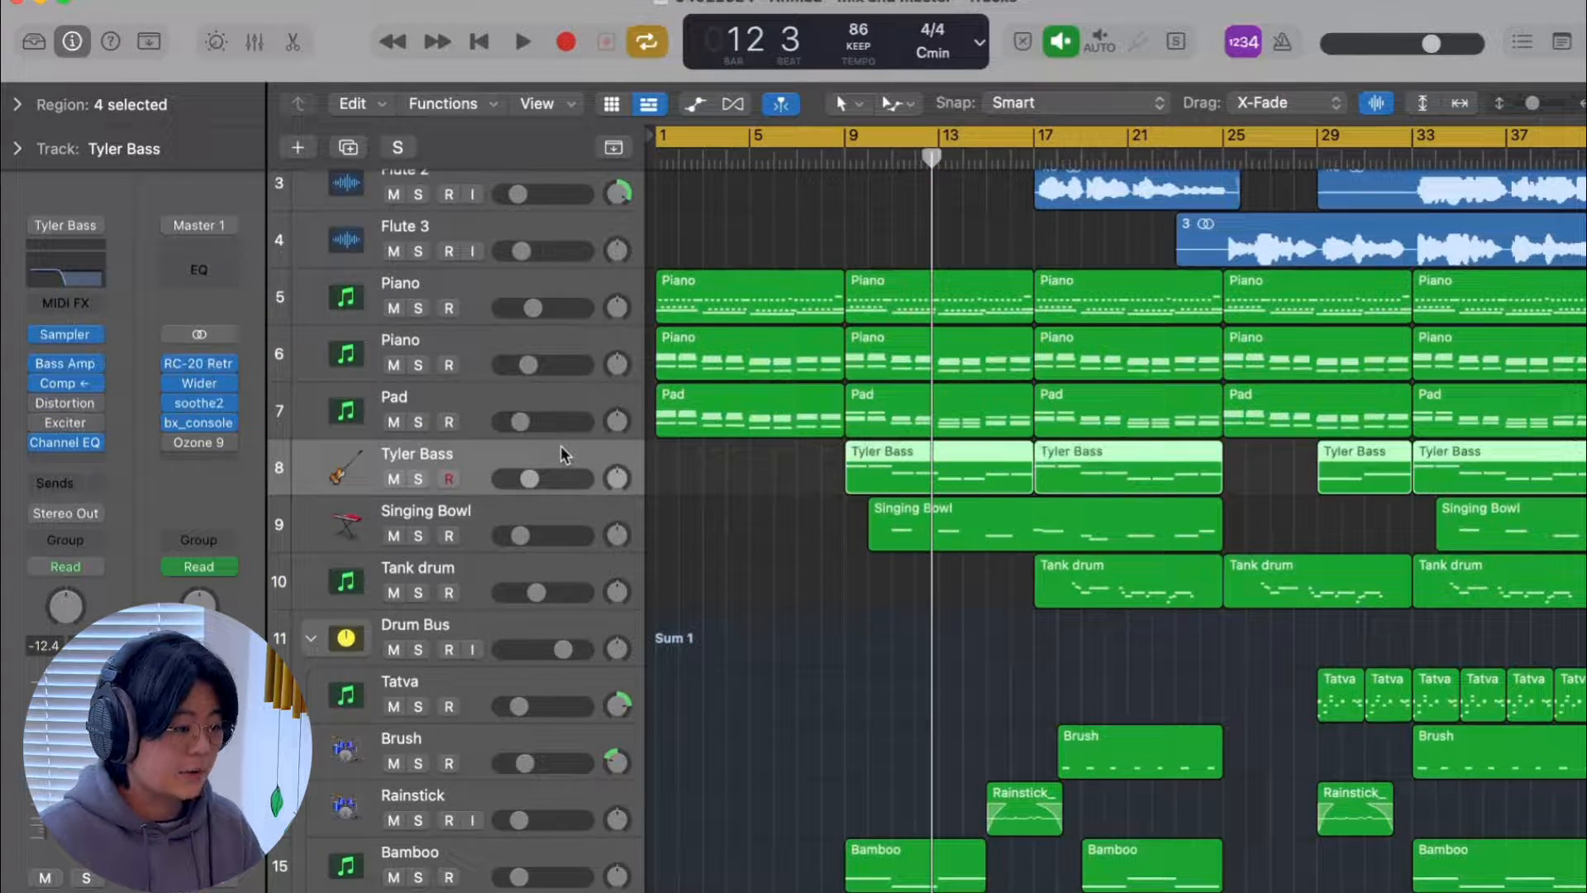
{"action": "scroll", "coordinate": [682, 469], "scroll_direction": "down", "scroll_amount": 5}
{"action": "scroll", "coordinate": [683, 469], "scroll_direction": "down", "scroll_amount": 2}
{"action": "scroll", "coordinate": [914, 765], "scroll_direction": "up", "scroll_amount": 10}
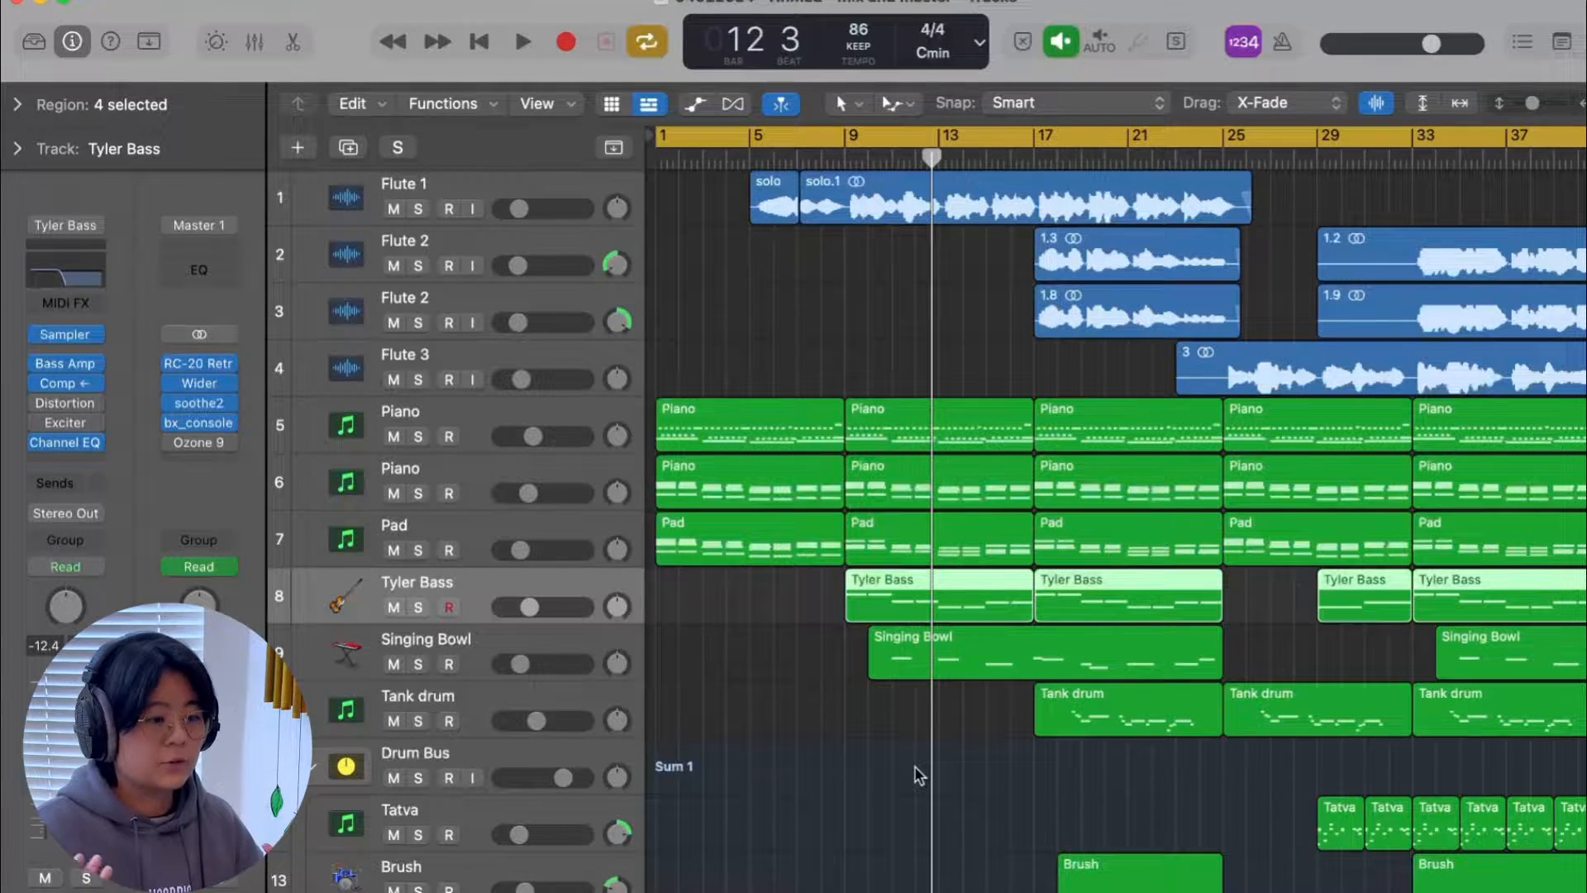
{"action": "scroll", "coordinate": [896, 606], "scroll_direction": "down", "scroll_amount": 6}
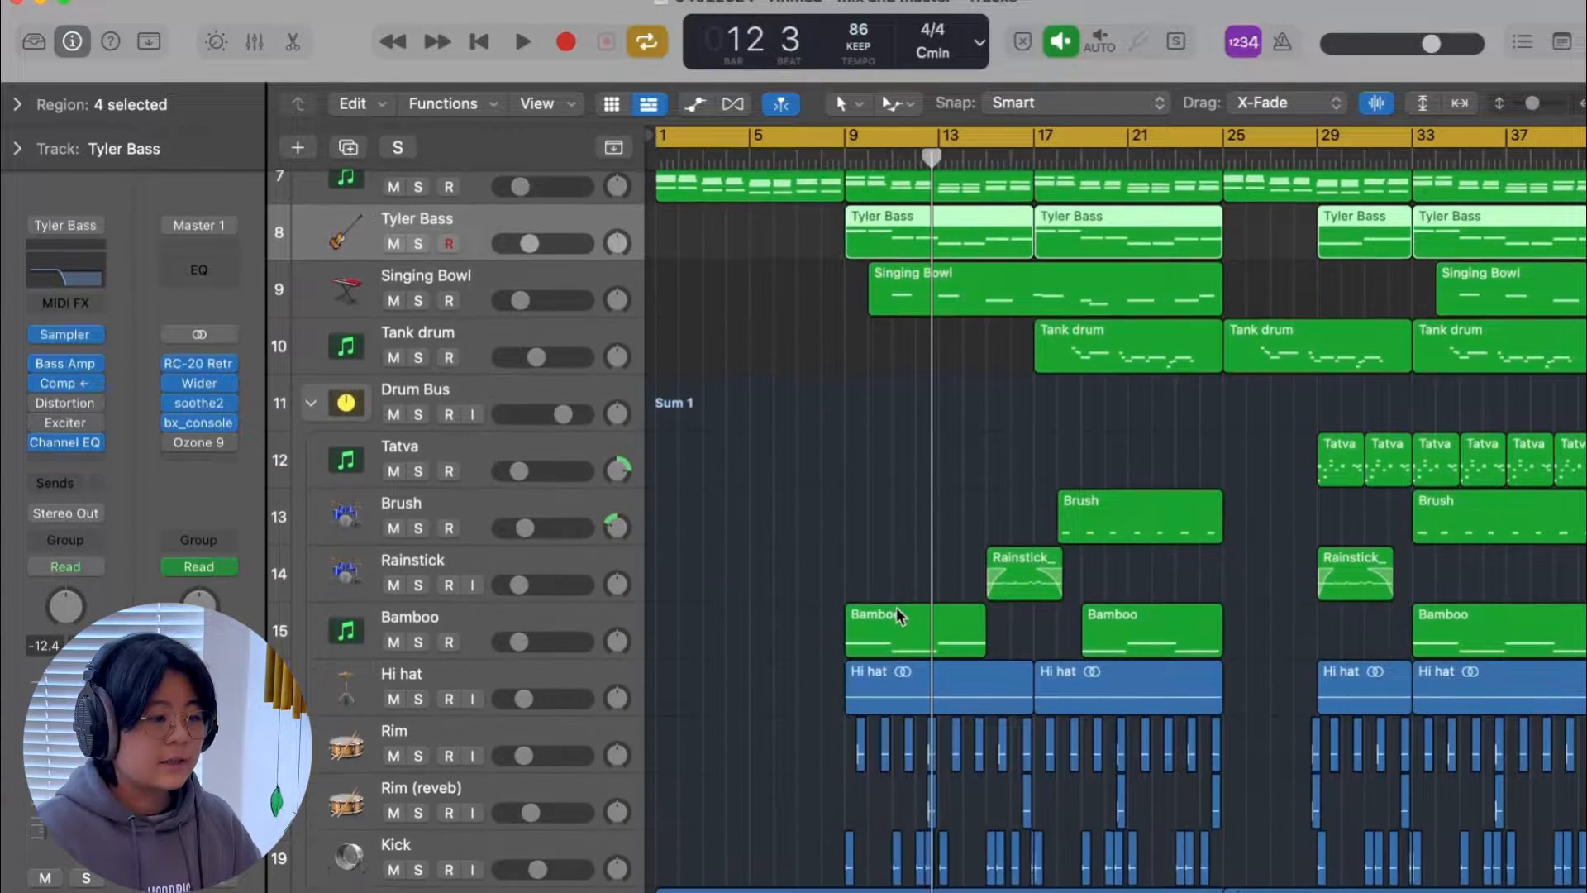
{"action": "scroll", "coordinate": [896, 606], "scroll_direction": "down", "scroll_amount": 3}
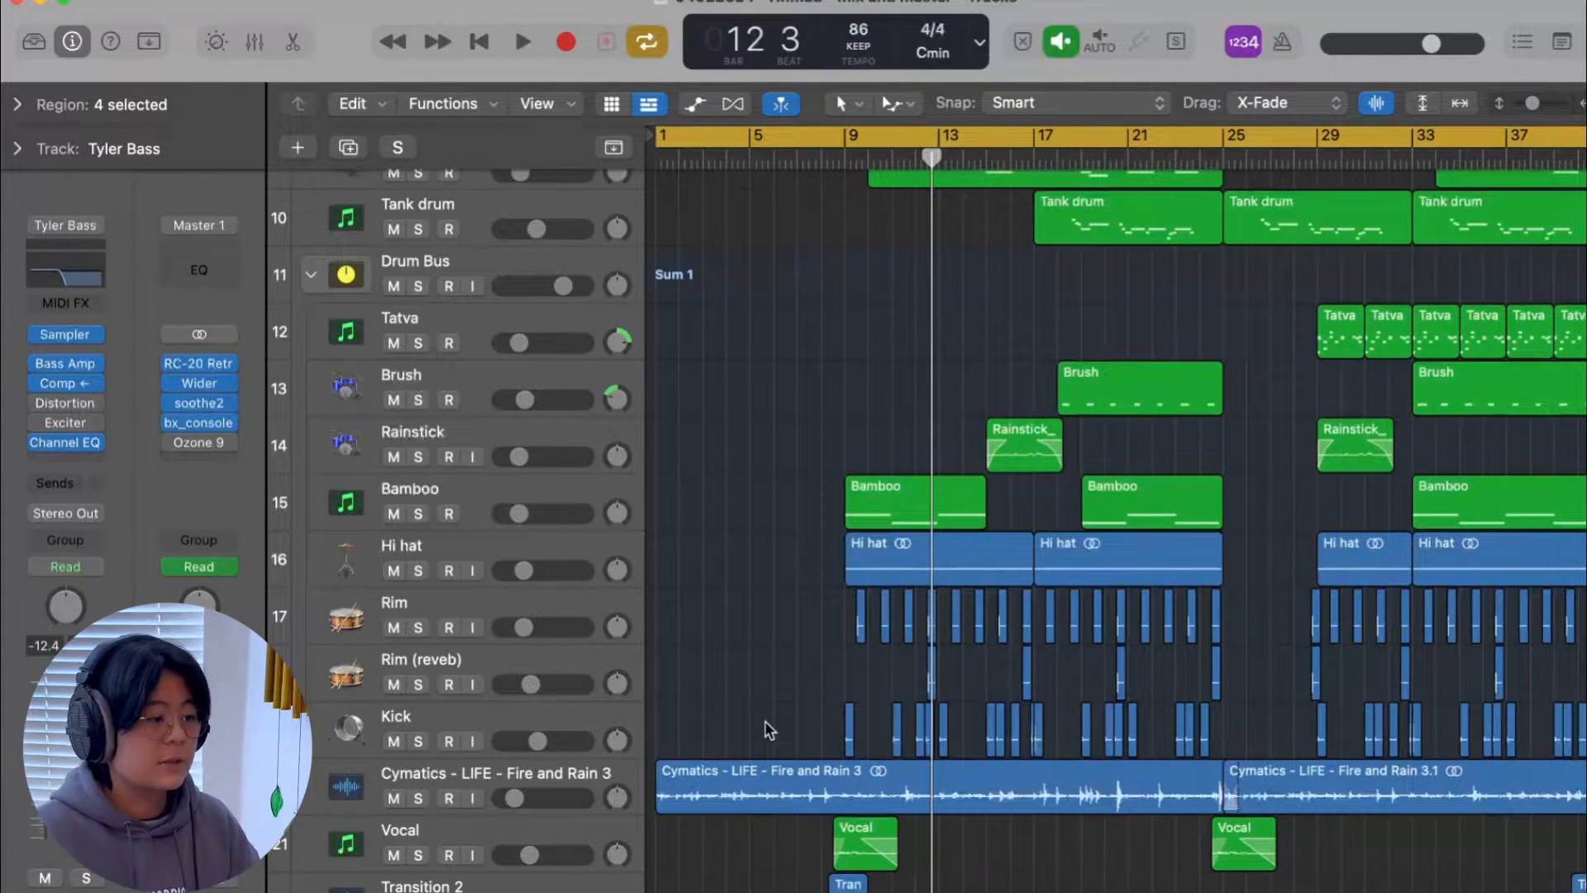
{"action": "scroll", "coordinate": [766, 721], "scroll_direction": "up", "scroll_amount": 10}
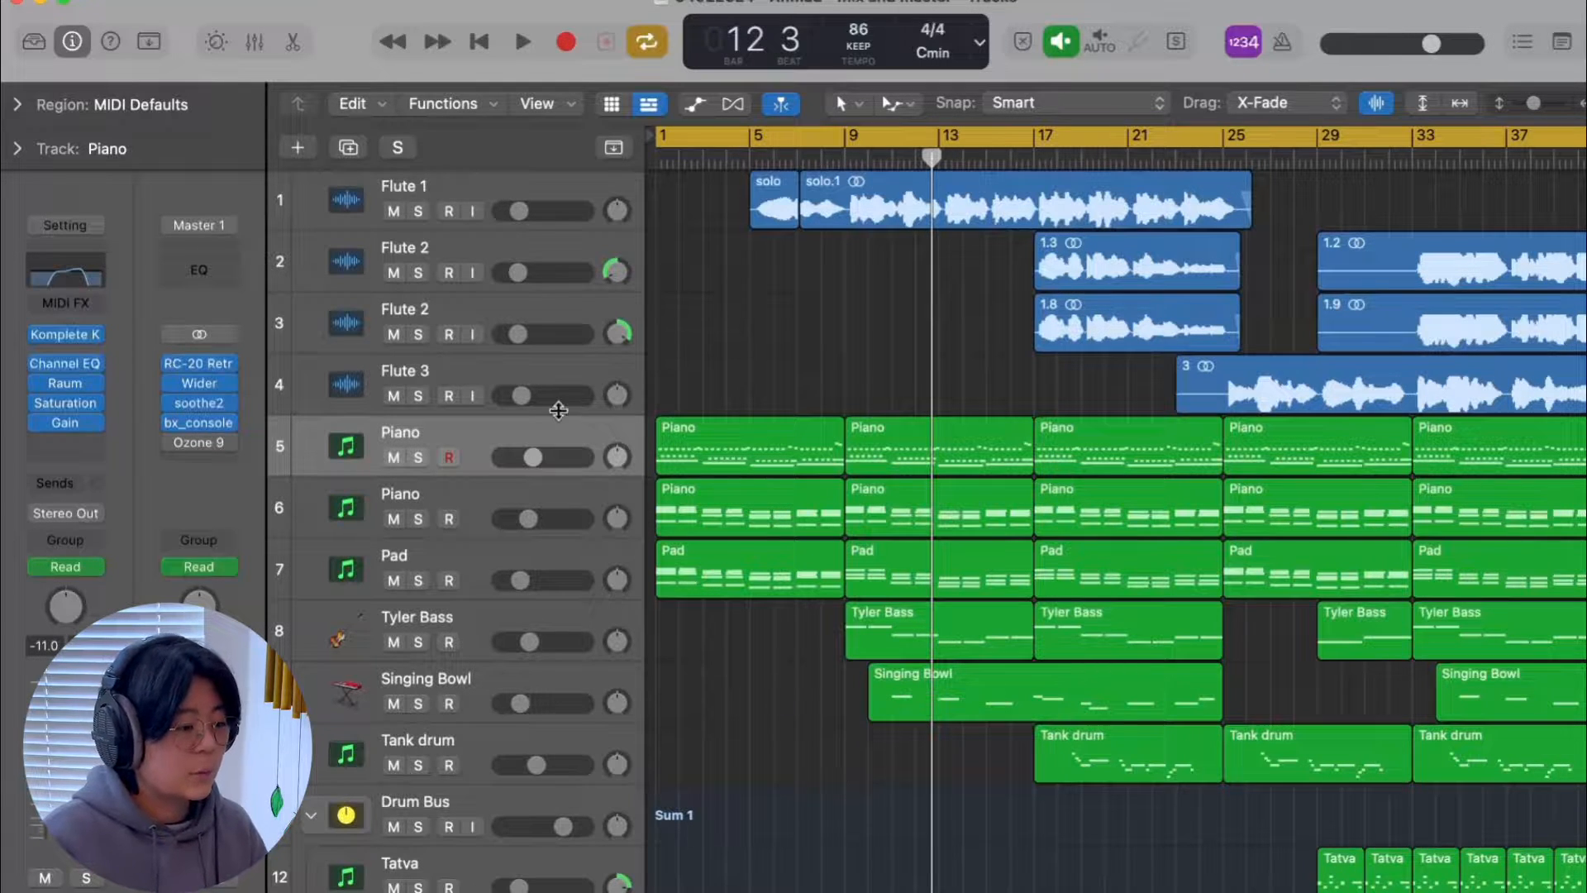
- Turn off the cycle range and audition the two Piano tracks, Pad, Tyler Bass and drums together in solo
{"action": "left_click", "coordinate": [502, 438]}
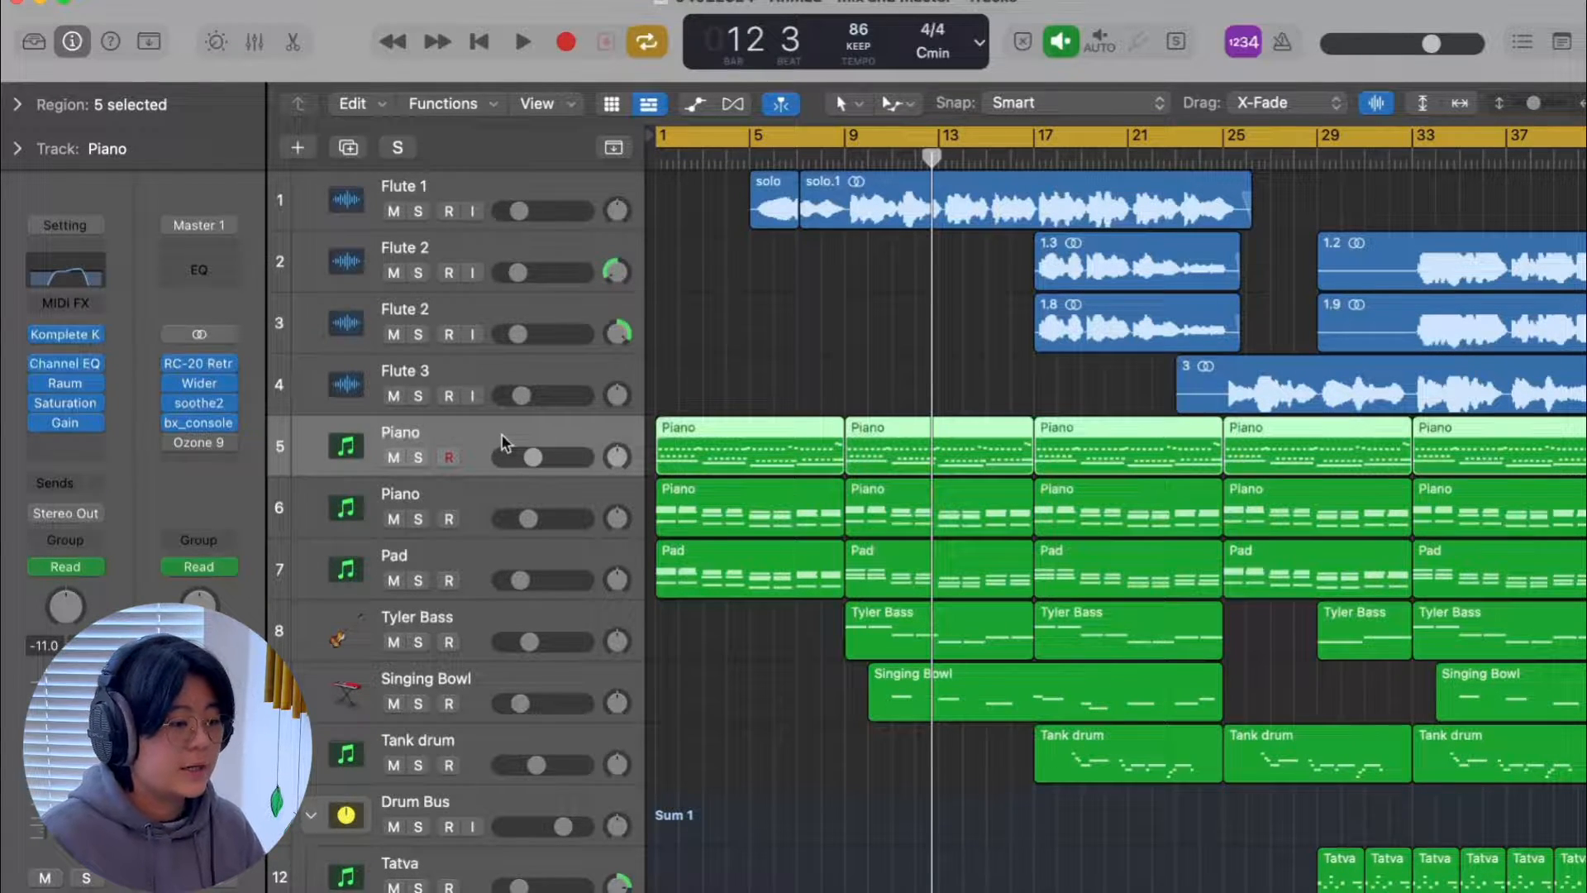
{"action": "scroll", "coordinate": [696, 539], "scroll_direction": "down", "scroll_amount": 3}
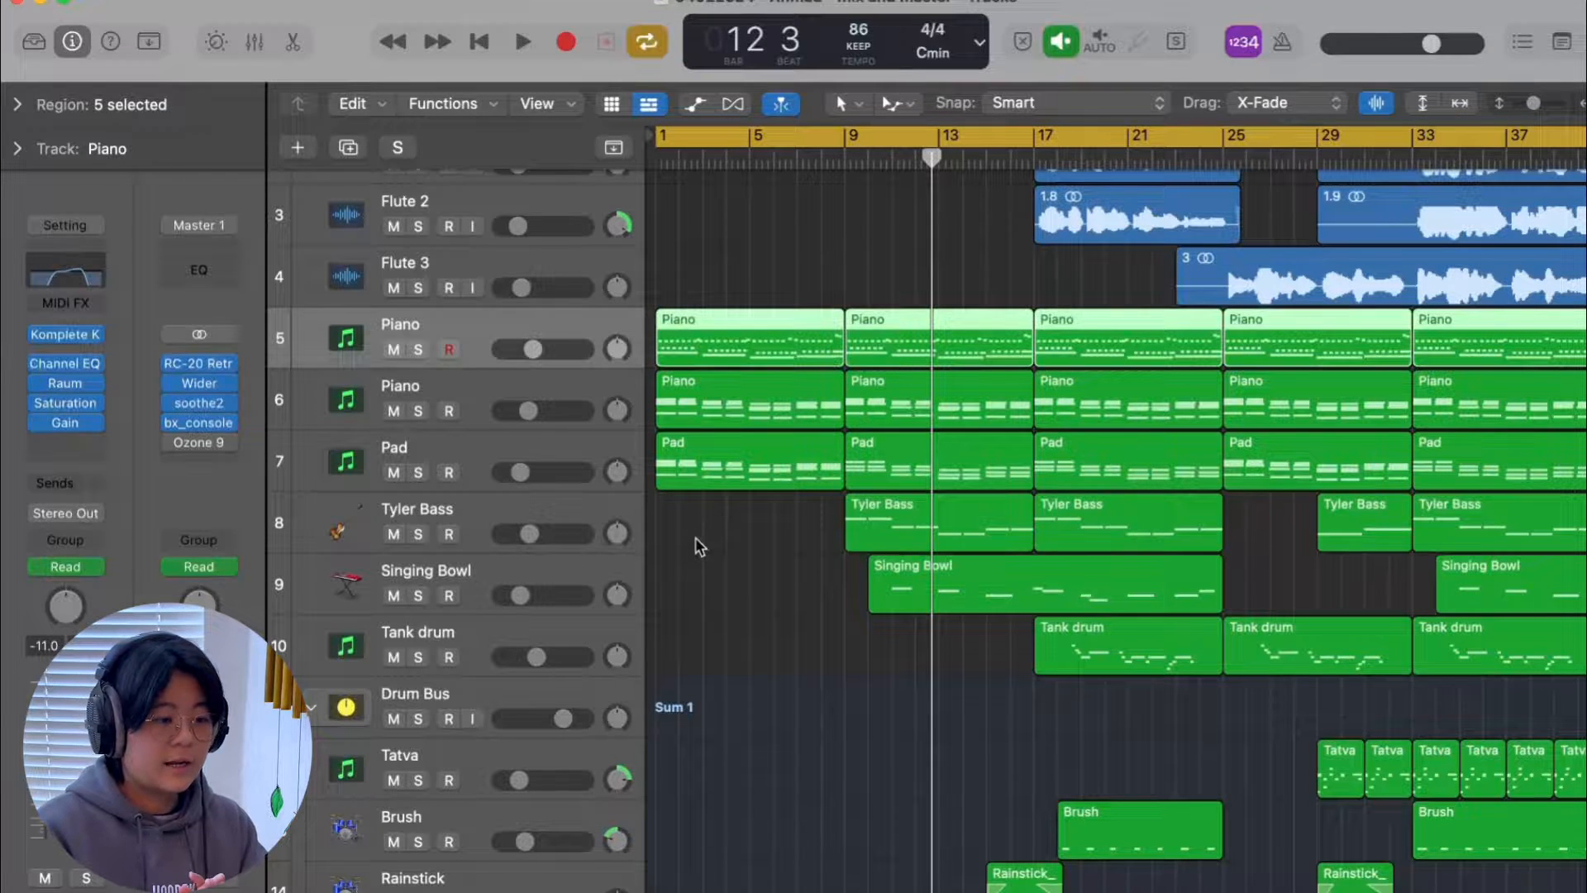
{"action": "scroll", "coordinate": [699, 545], "scroll_direction": "up", "scroll_amount": 3}
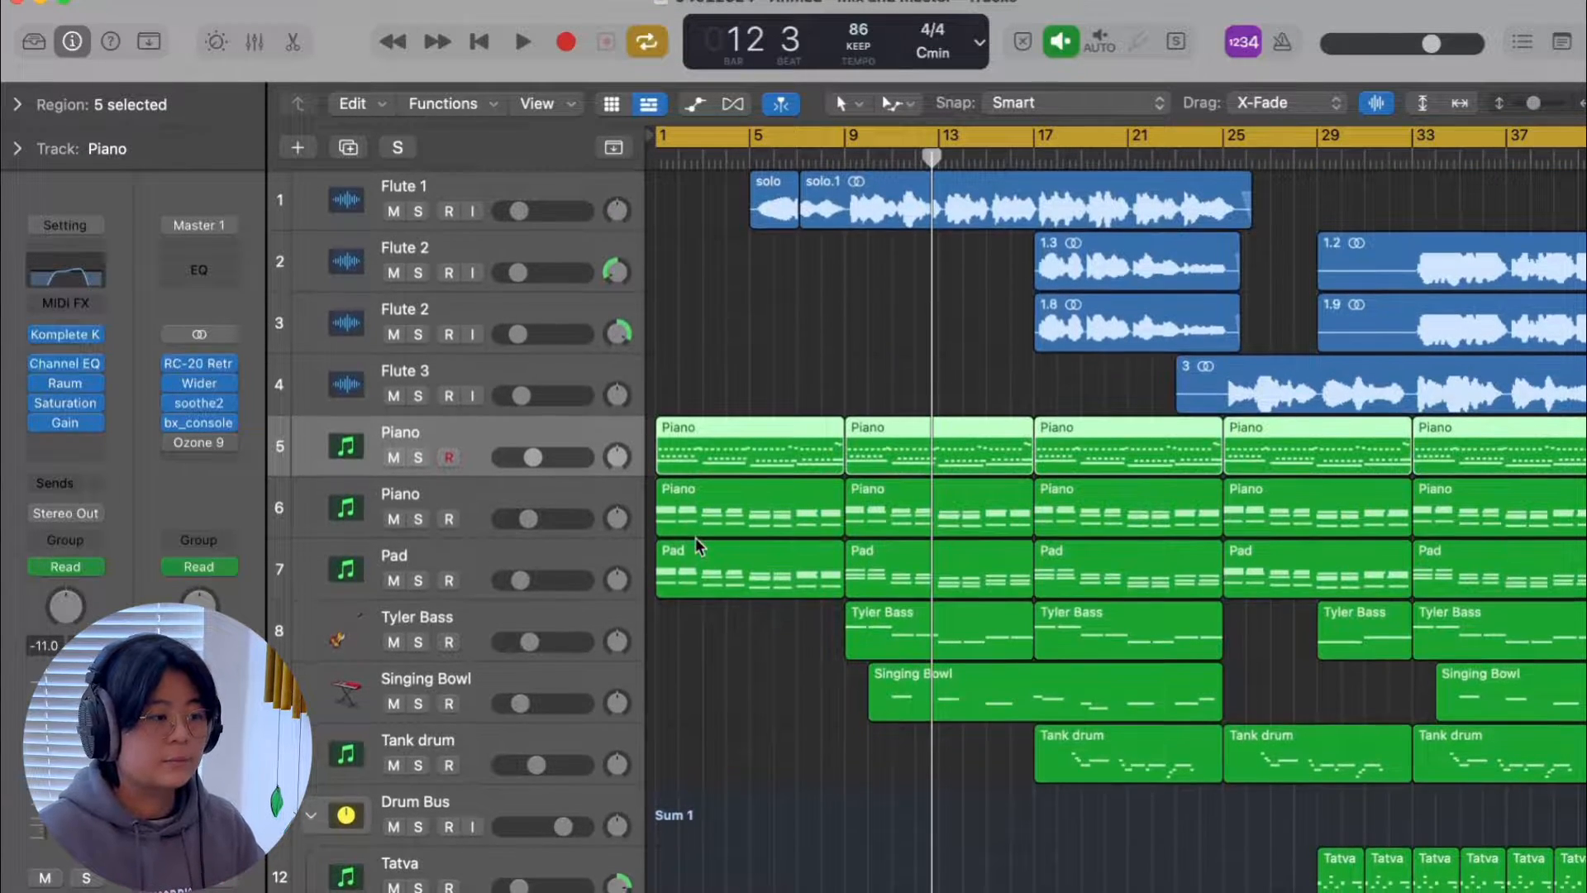
{"action": "scroll", "coordinate": [696, 537], "scroll_direction": "down", "scroll_amount": 1}
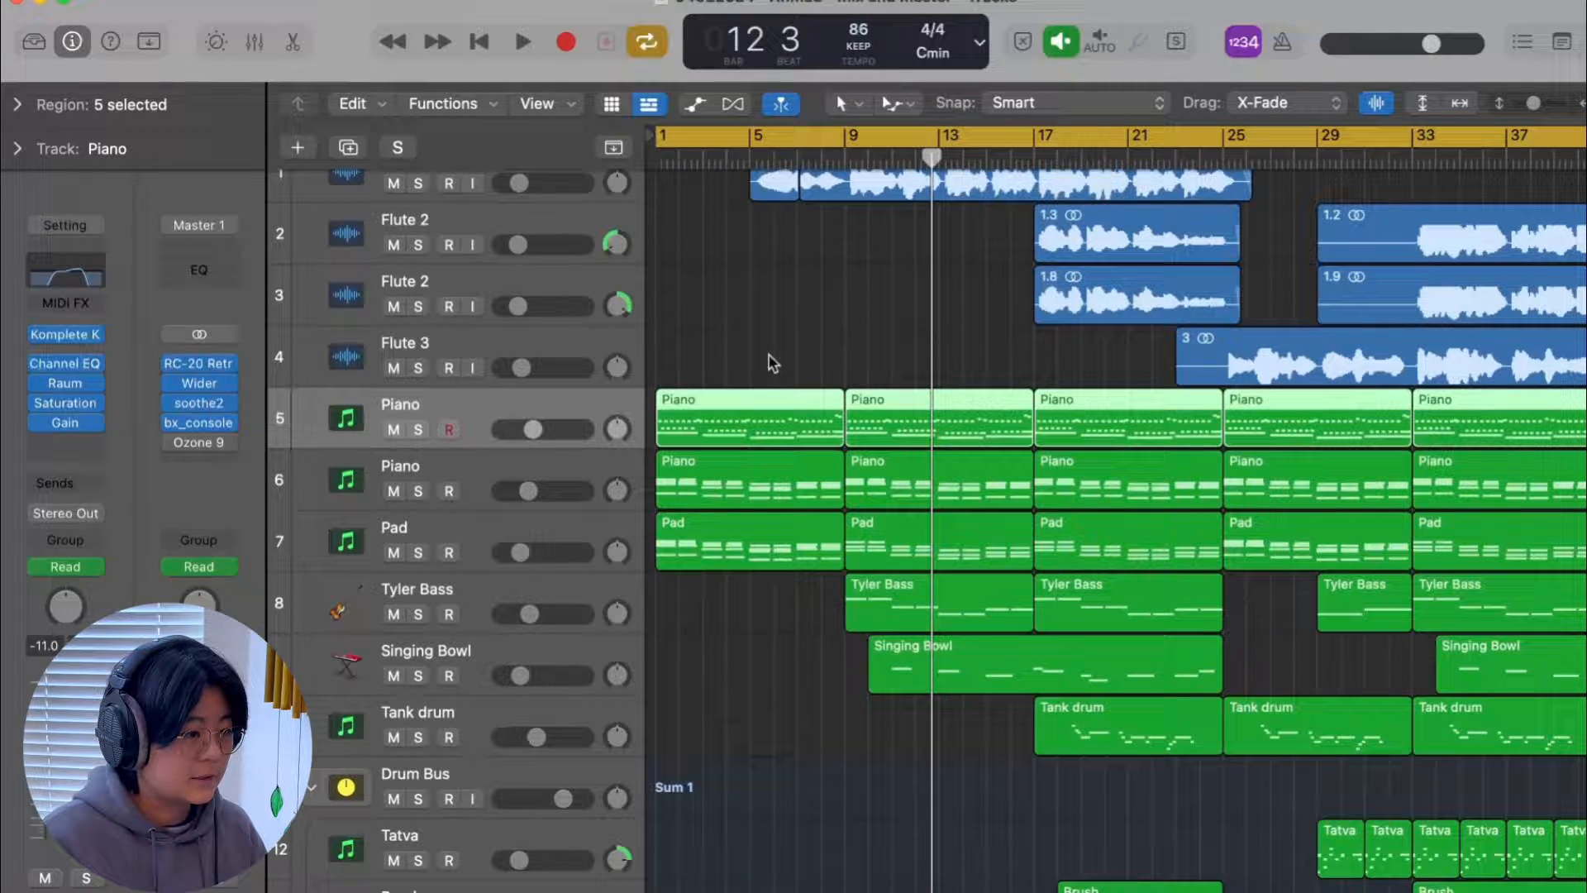
{"action": "left_click", "coordinate": [866, 136]}
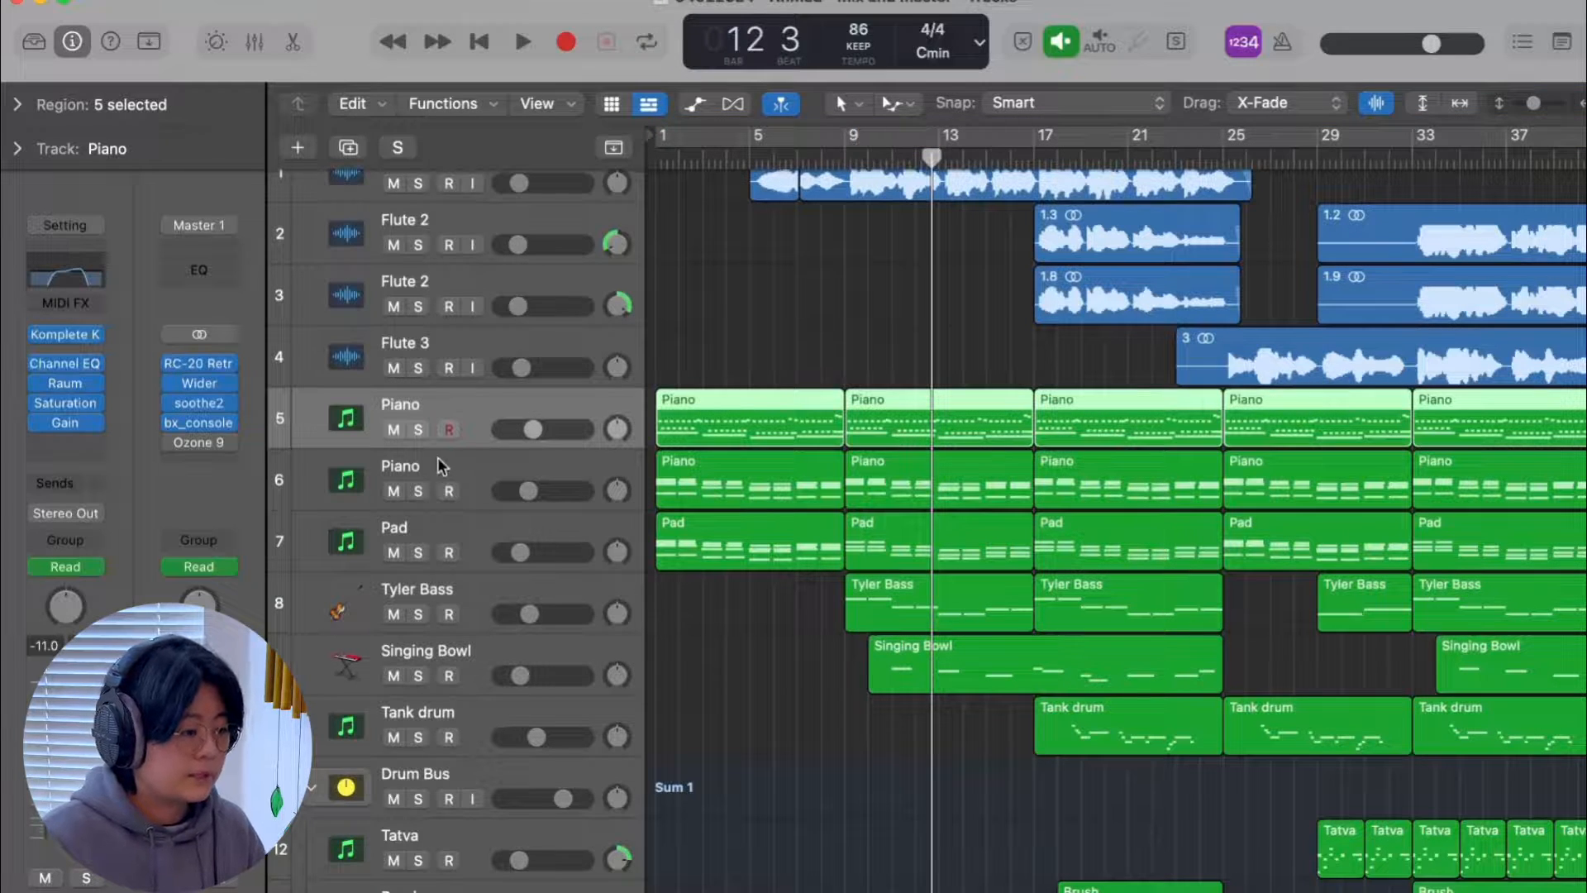
{"action": "left_click", "coordinate": [420, 430]}
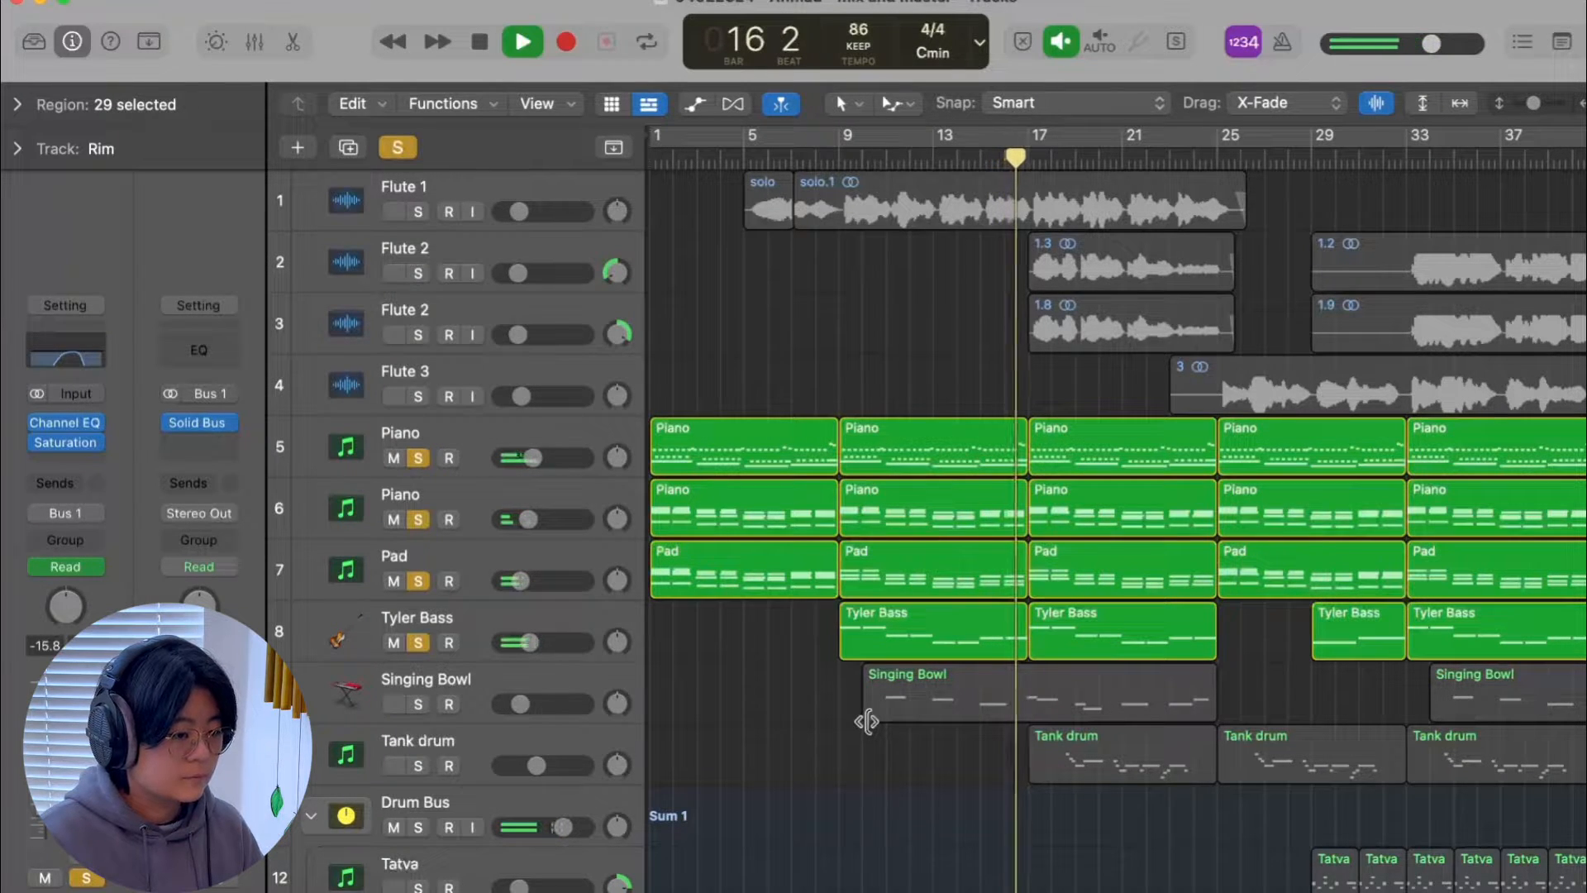
{"action": "key", "text": "space"}
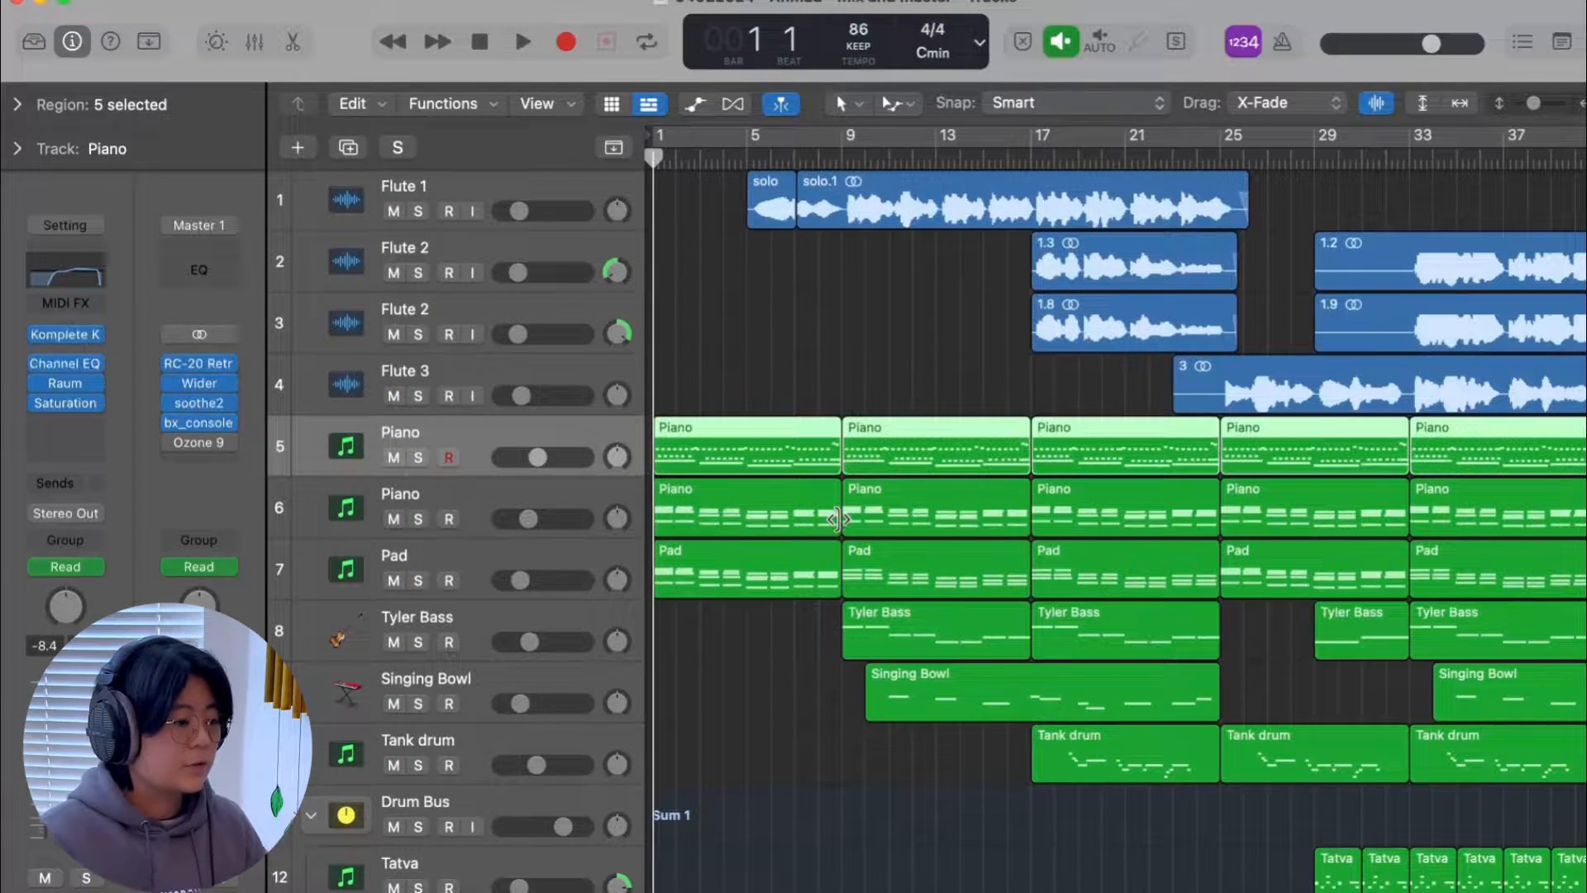
- Solo the upper Piano track and review the settings of its Channel EQ, Raum and Saturation Knob plug-ins
{"action": "double_click", "coordinate": [696, 450]}
{"action": "scroll", "coordinate": [661, 505], "scroll_direction": "down", "scroll_amount": 3}
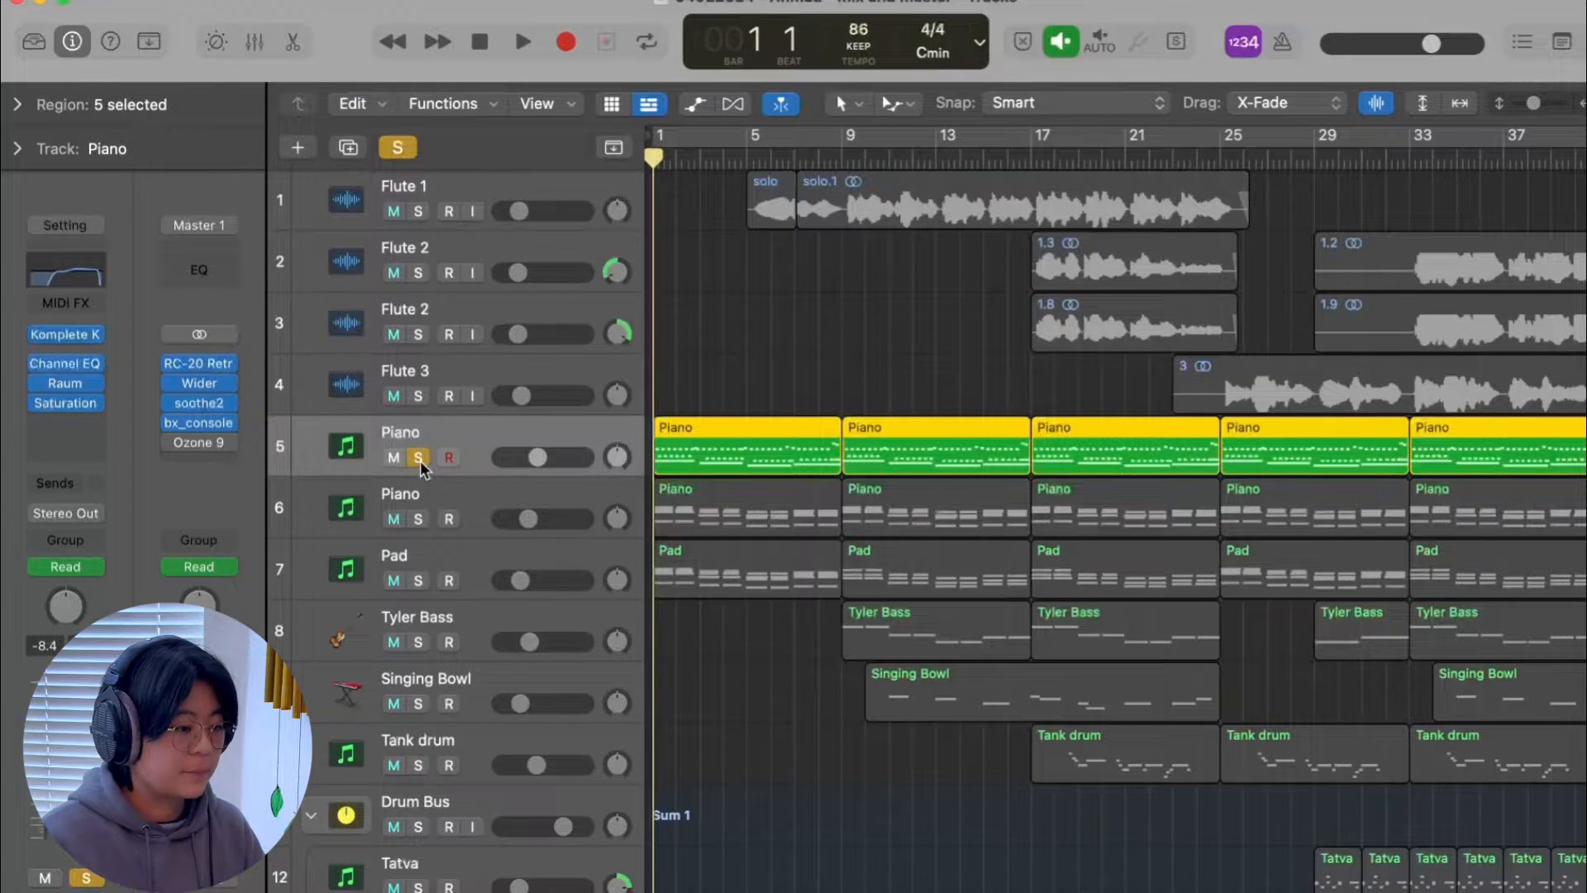
{"action": "left_click", "coordinate": [417, 457]}
{"action": "left_click", "coordinate": [67, 384]}
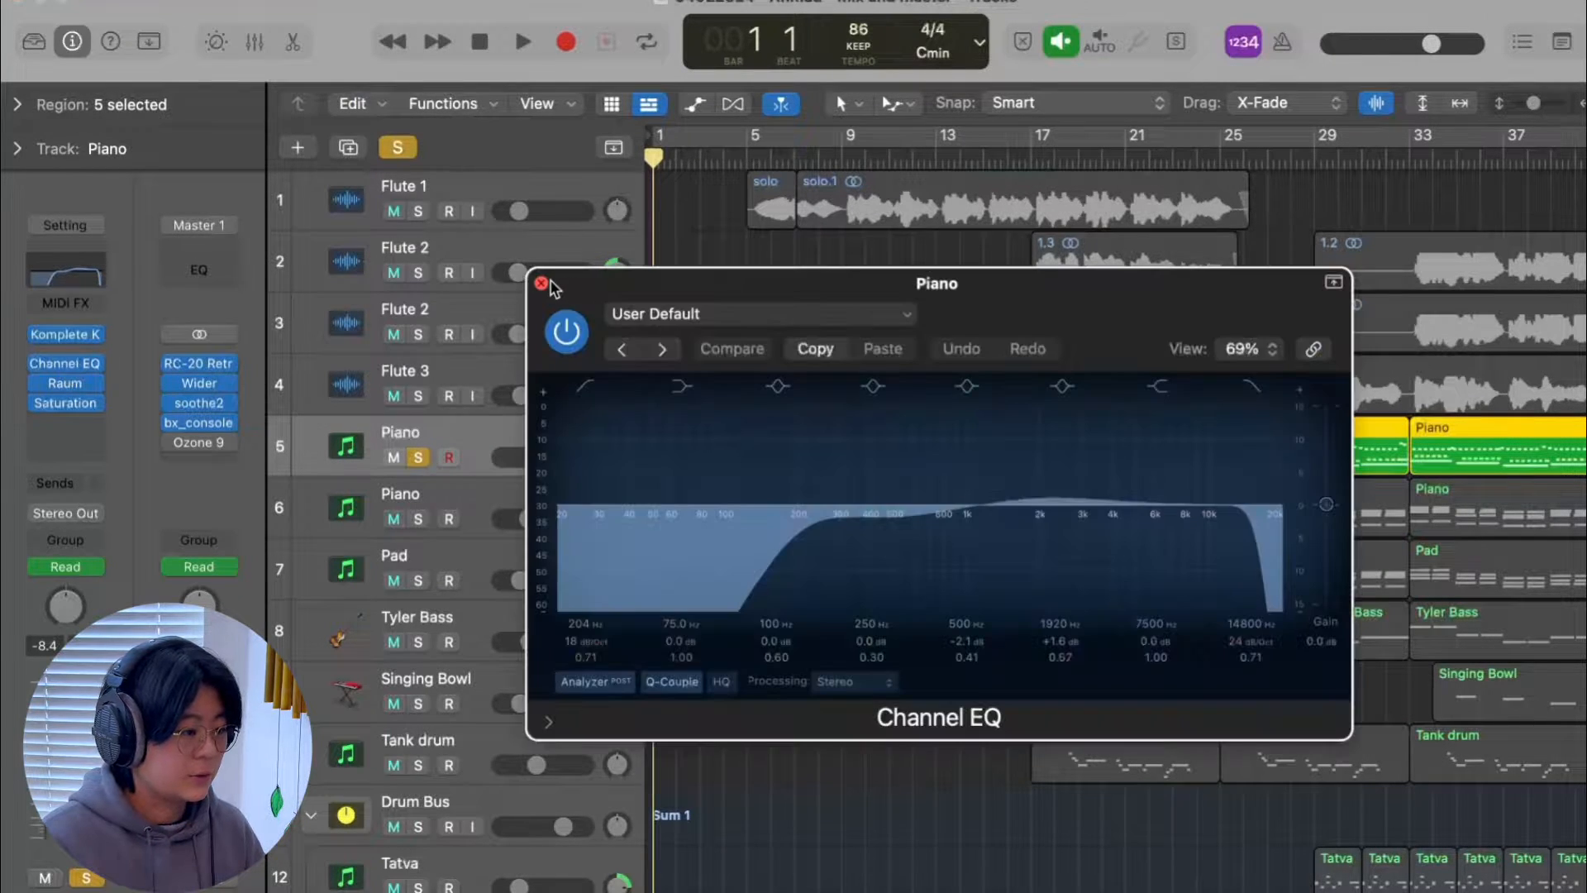
{"action": "left_click", "coordinate": [71, 388]}
{"action": "left_click", "coordinate": [71, 385]}
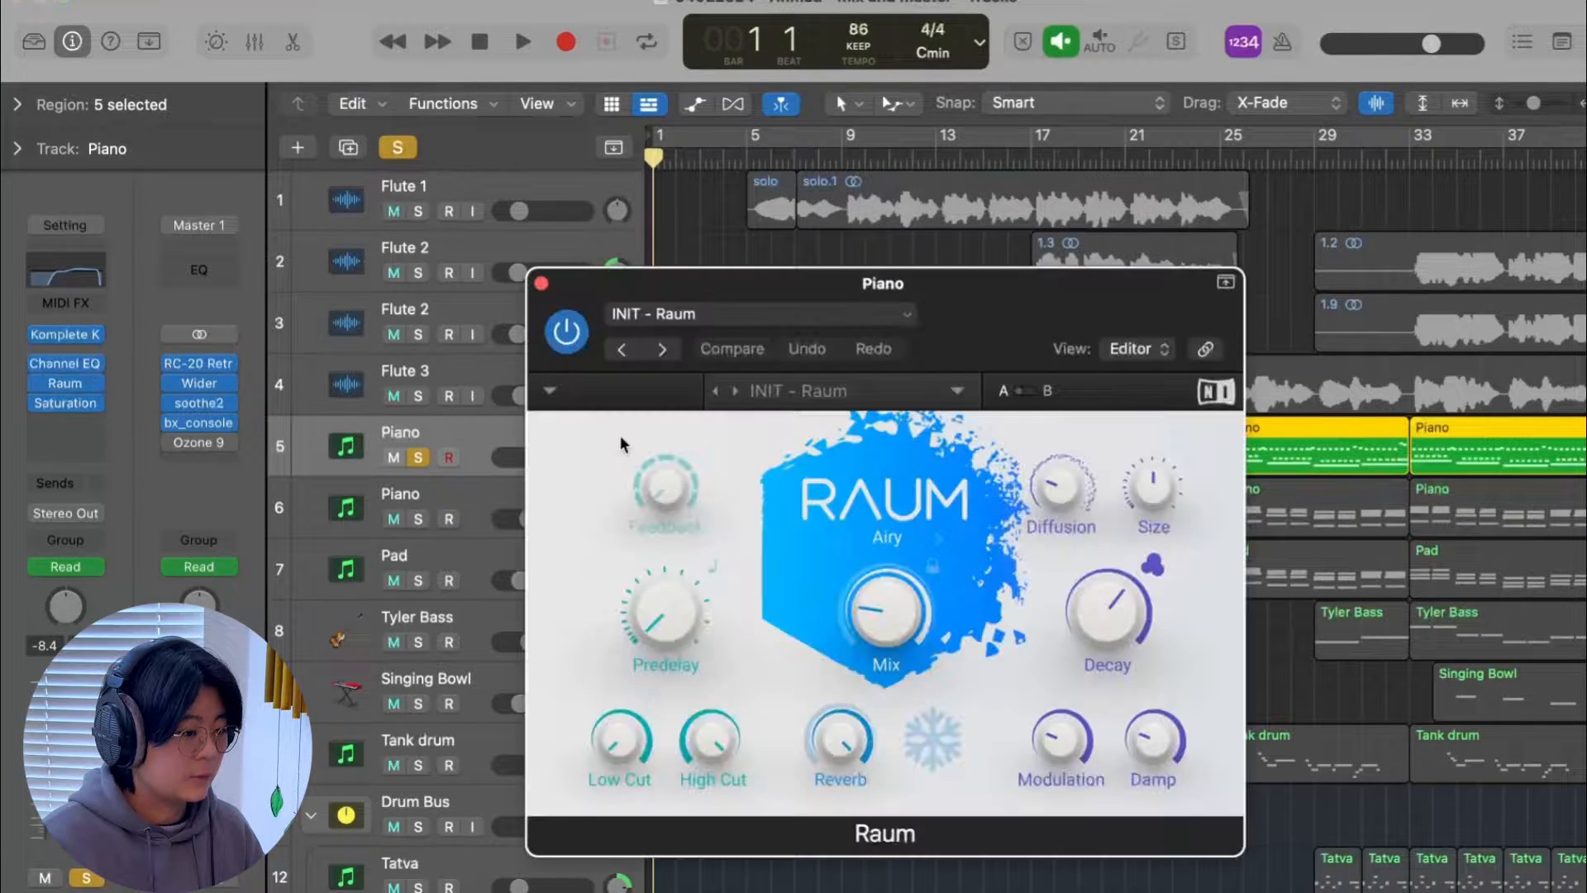
{"action": "left_click", "coordinate": [541, 283]}
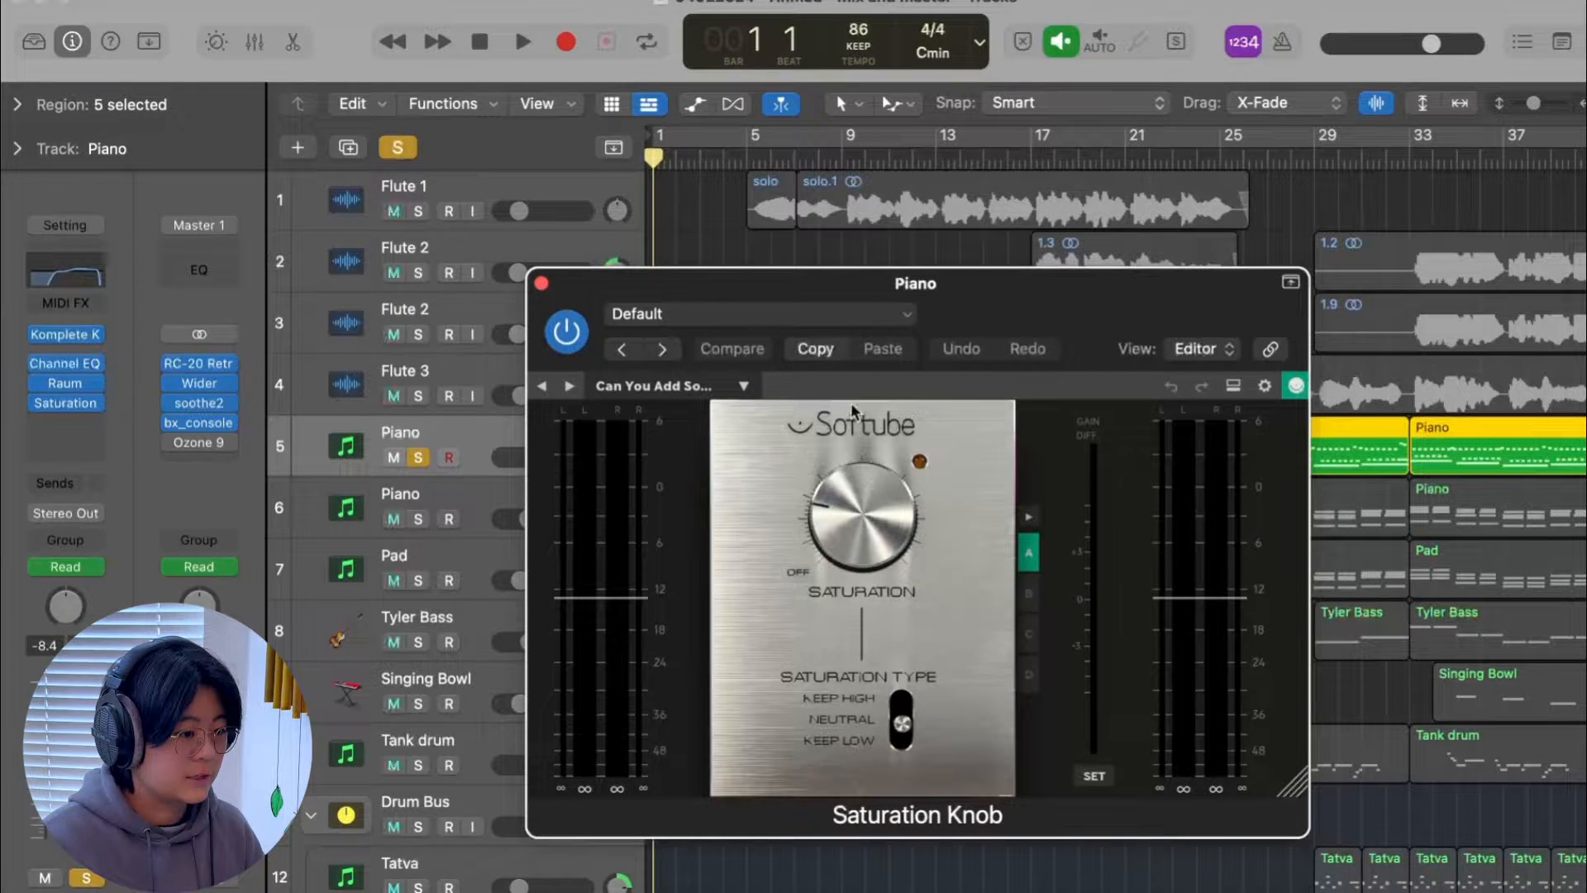
{"action": "left_click_drag", "start_coordinate": [1065, 300], "coordinate": [1485, 177]}
- Bypass the upper Piano track's Channel EQ, Raum and Saturation Knob, play it, and re-enable them to compare the sound
{"action": "left_click", "coordinate": [34, 382]}
{"action": "left_click", "coordinate": [33, 363]}
{"action": "left_click", "coordinate": [34, 403]}
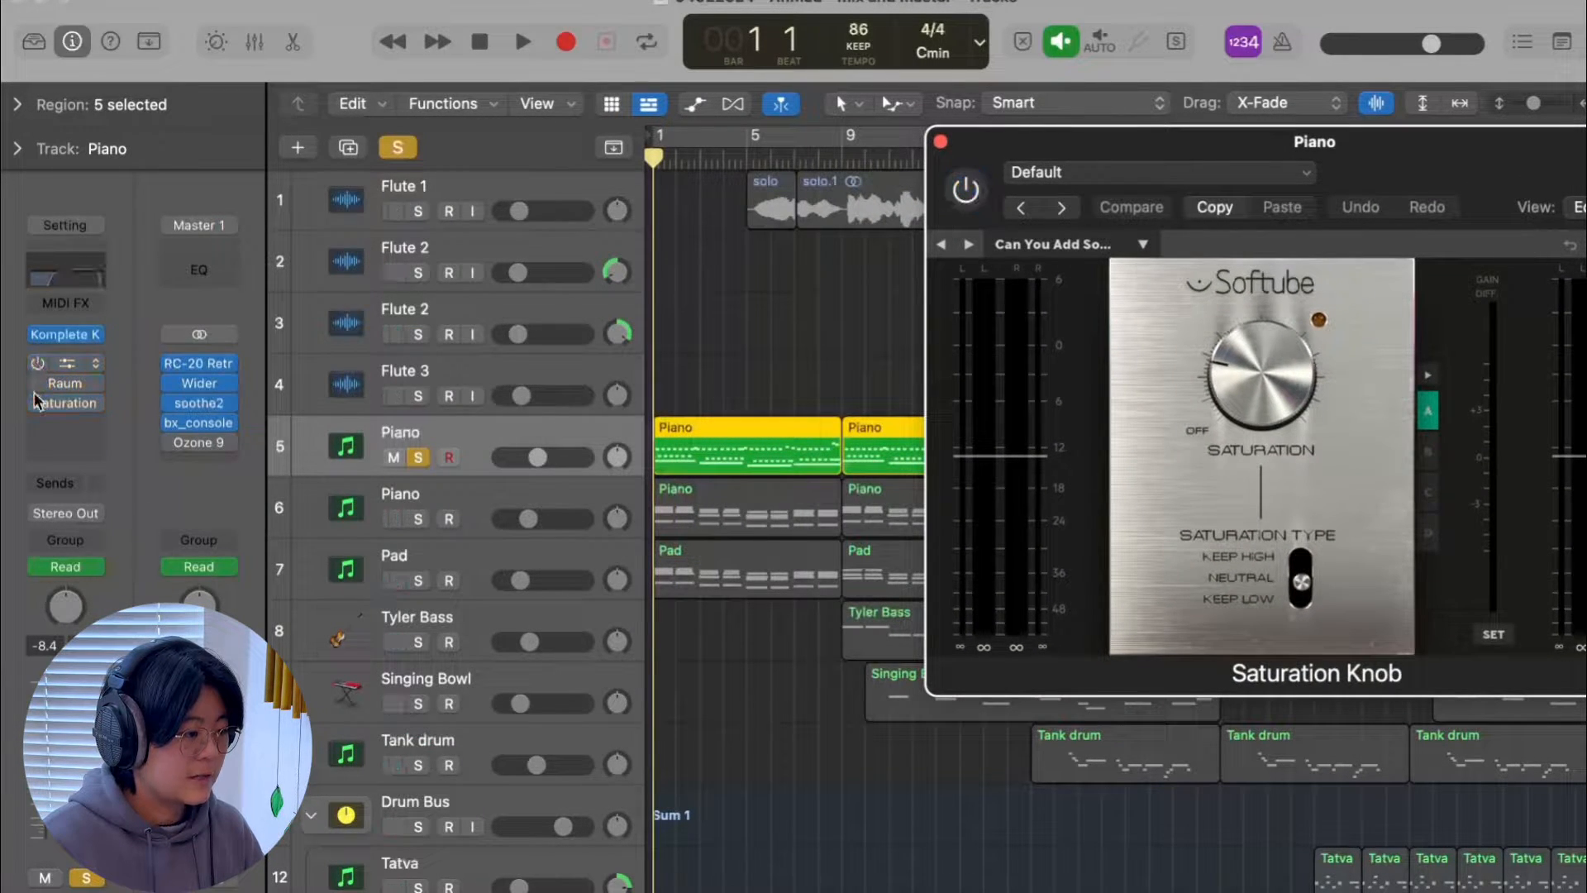
{"action": "key", "text": "space"}
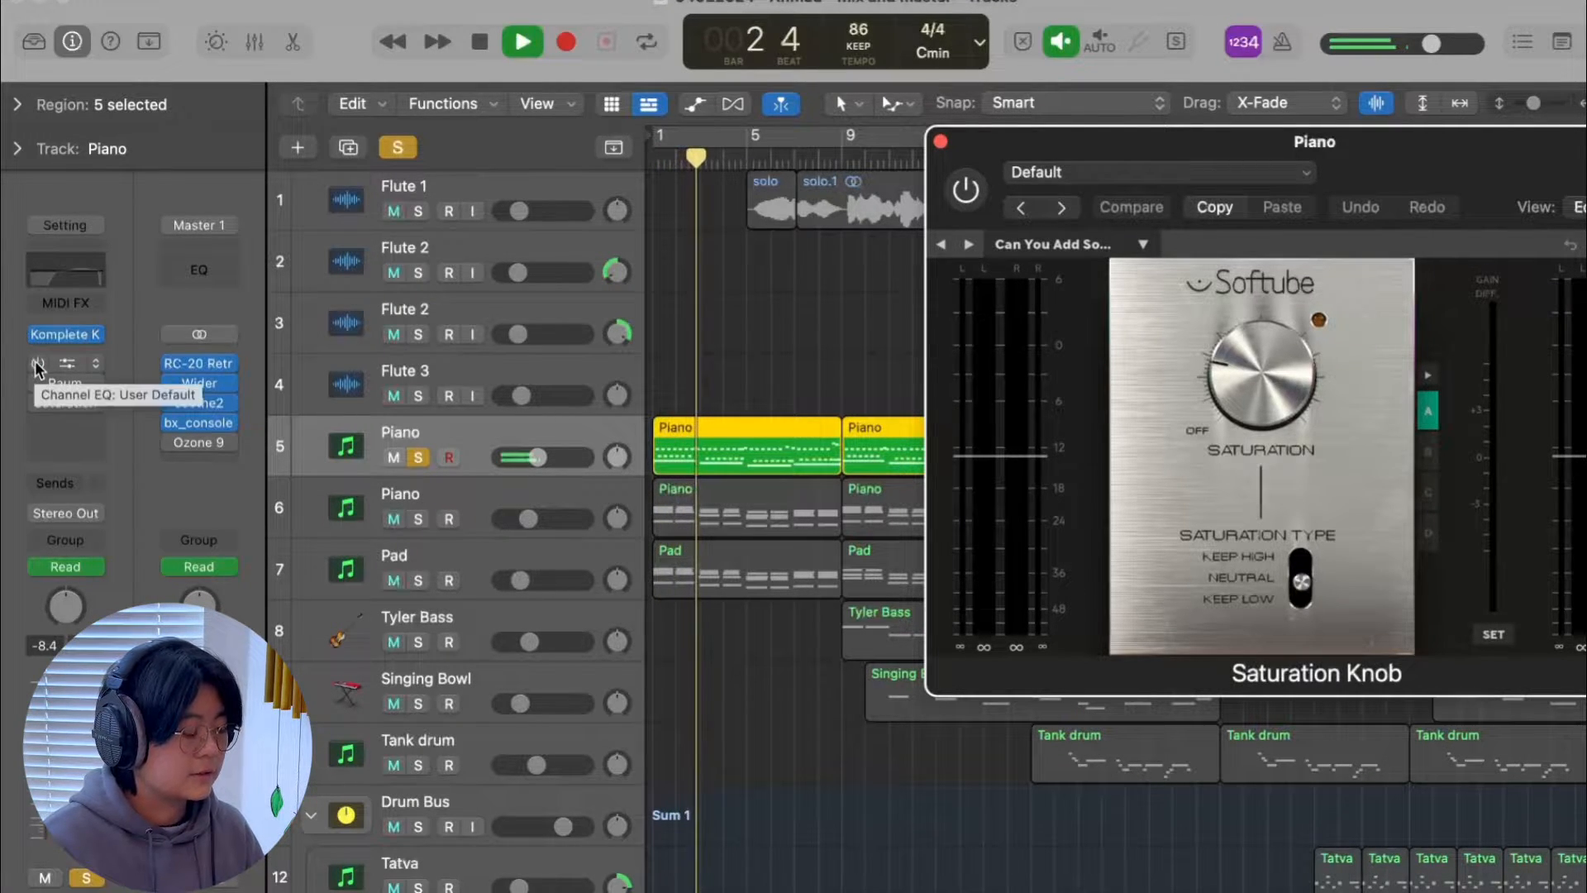
{"action": "left_click_drag", "start_coordinate": [35, 361], "coordinate": [34, 413]}
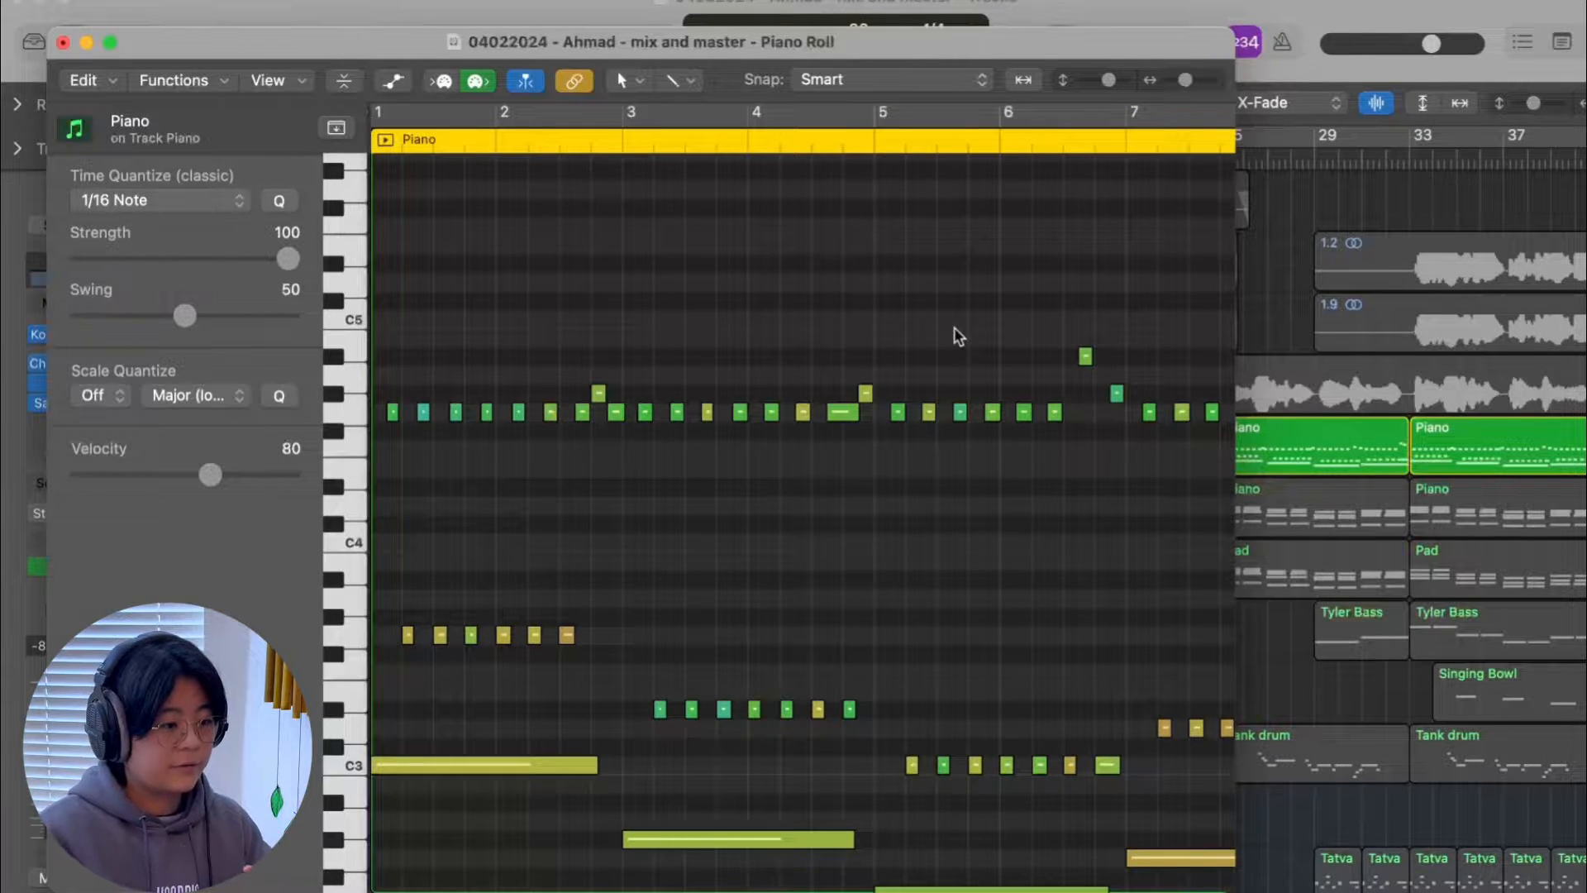
- Examine the notes of the upper Piano track's first region in the Piano Roll and close the editor
{"action": "scroll", "coordinate": [957, 335], "scroll_direction": "down", "scroll_amount": 2}
{"action": "scroll", "coordinate": [957, 335], "scroll_direction": "right", "scroll_amount": 2}
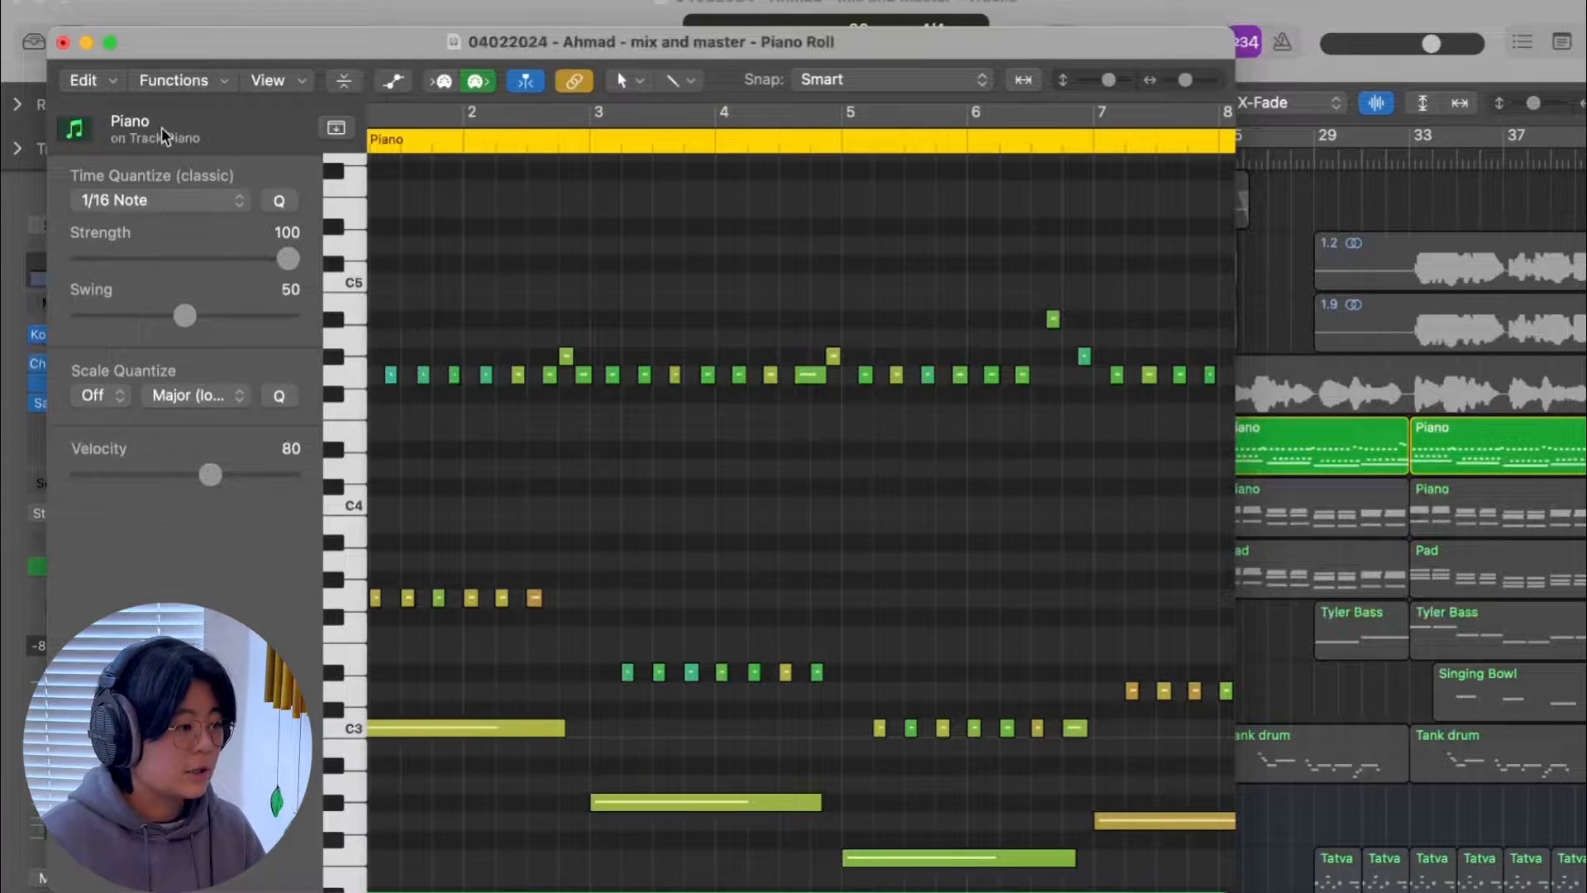
{"action": "left_click", "coordinate": [62, 42]}
- Examine the four chord groups of the second Piano track's first region in the Piano Roll with MIDI Out turned off
{"action": "scroll", "coordinate": [755, 484], "scroll_direction": "down", "scroll_amount": 2}
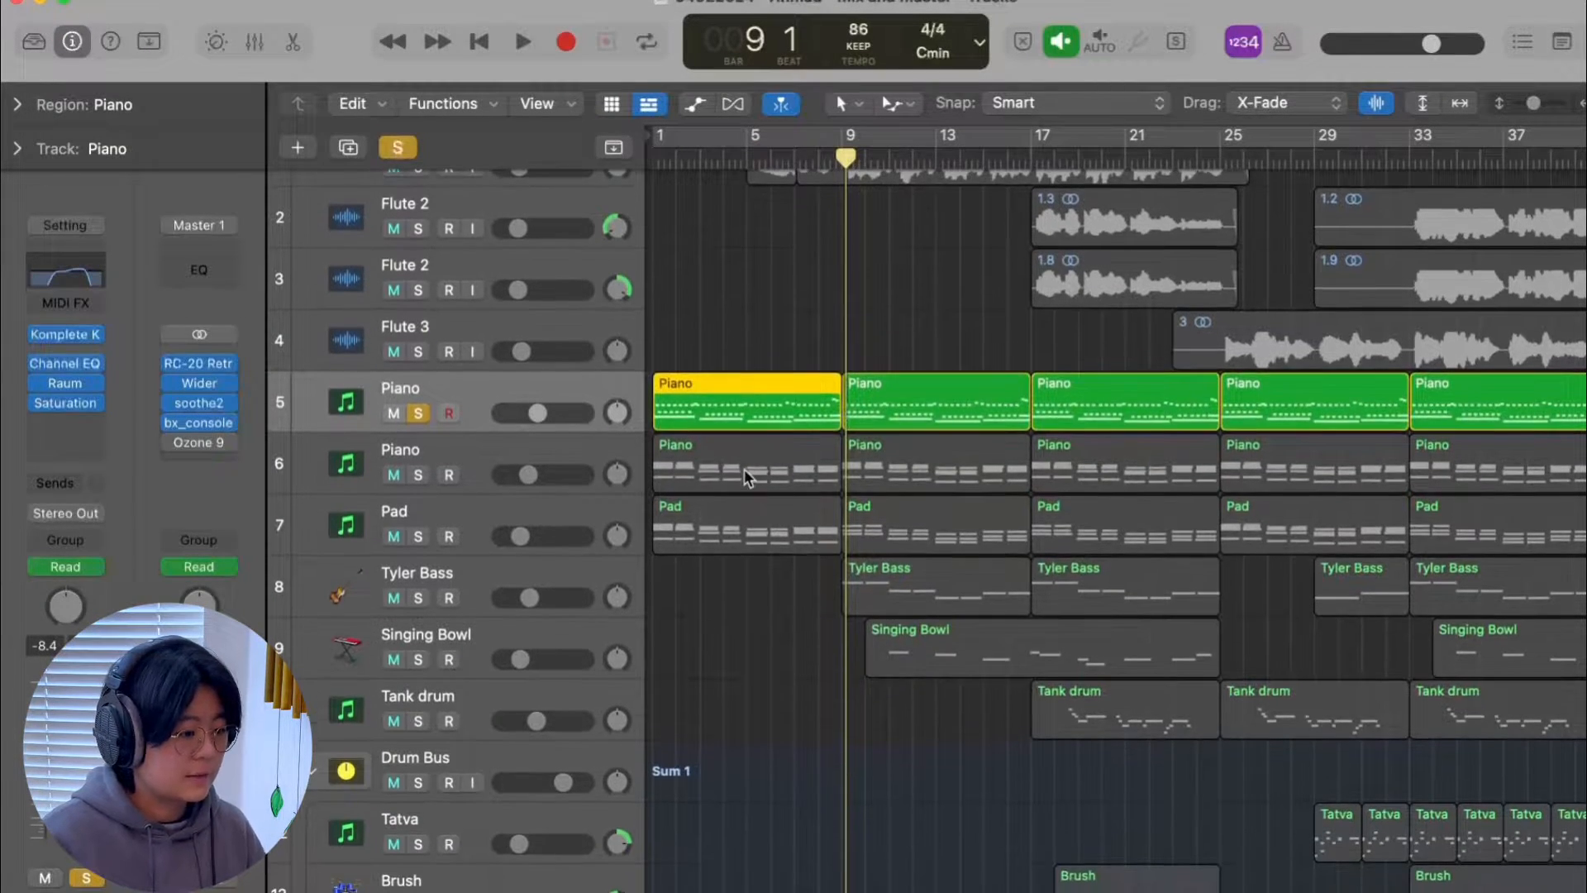
{"action": "double_click", "coordinate": [744, 468]}
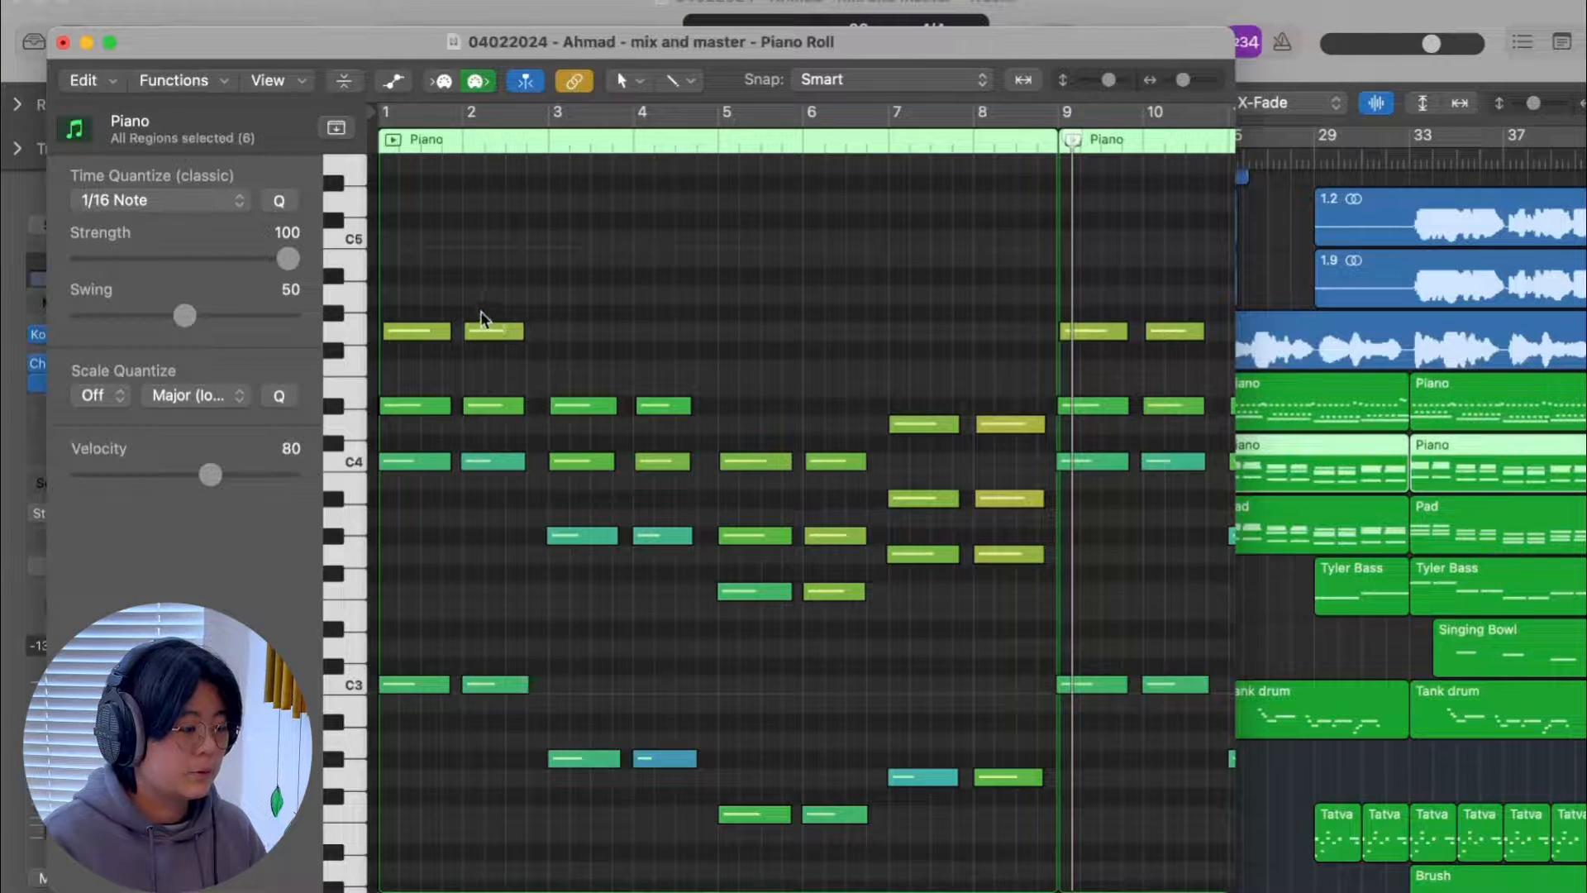
{"action": "left_click", "coordinate": [478, 82]}
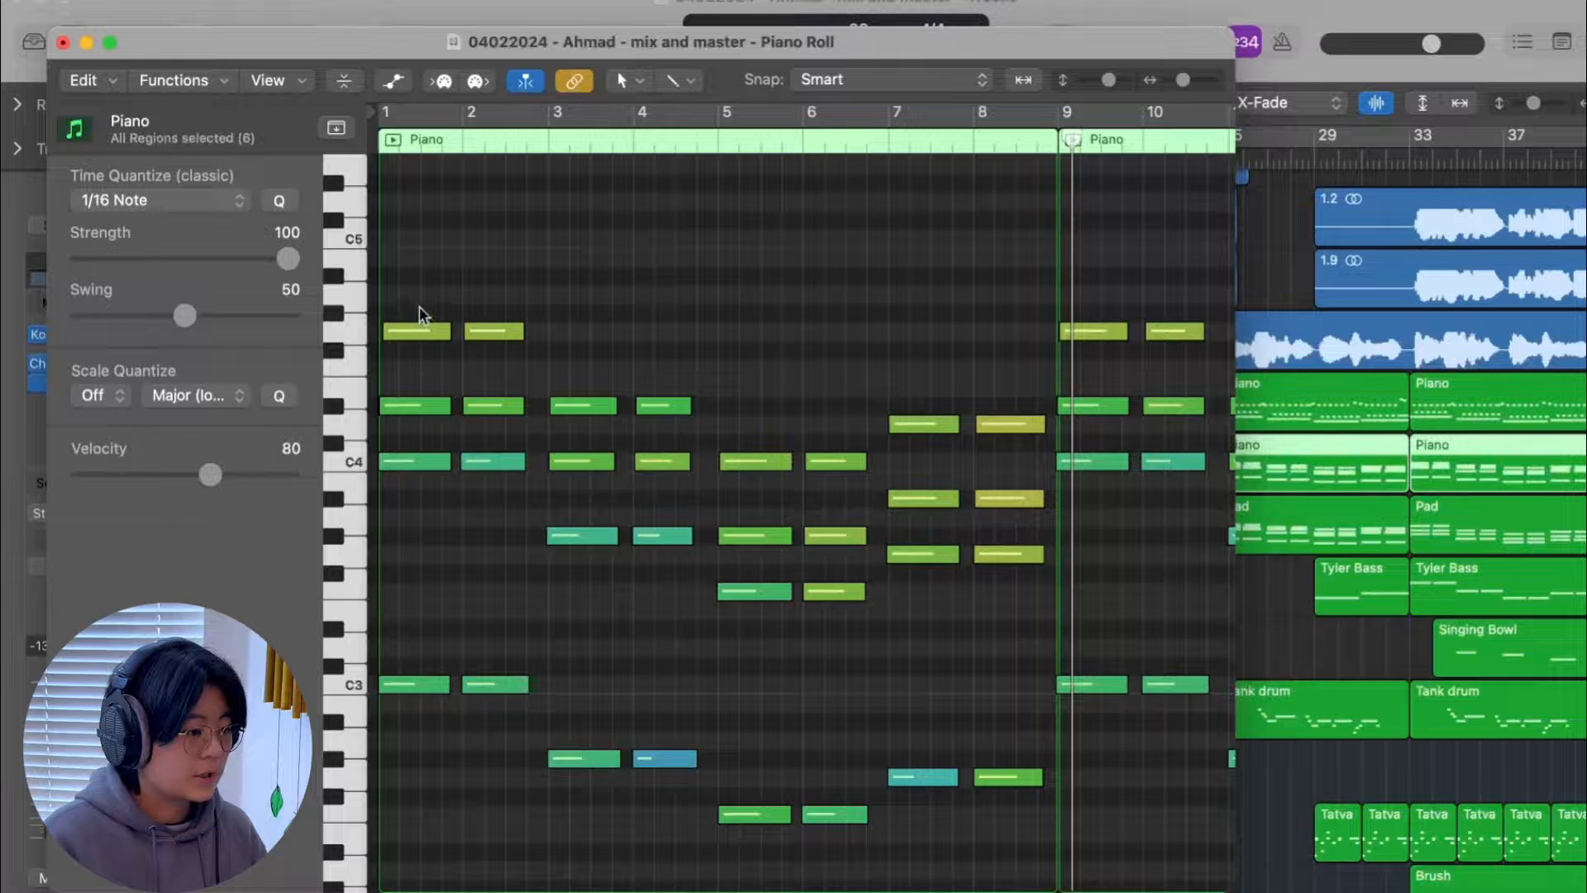
{"action": "left_click_drag", "start_coordinate": [419, 308], "coordinate": [522, 745]}
{"action": "left_click_drag", "start_coordinate": [574, 335], "coordinate": [666, 847]}
{"action": "left_click_drag", "start_coordinate": [743, 389], "coordinate": [835, 872]}
{"action": "left_click_drag", "start_coordinate": [909, 369], "coordinate": [1017, 843]}
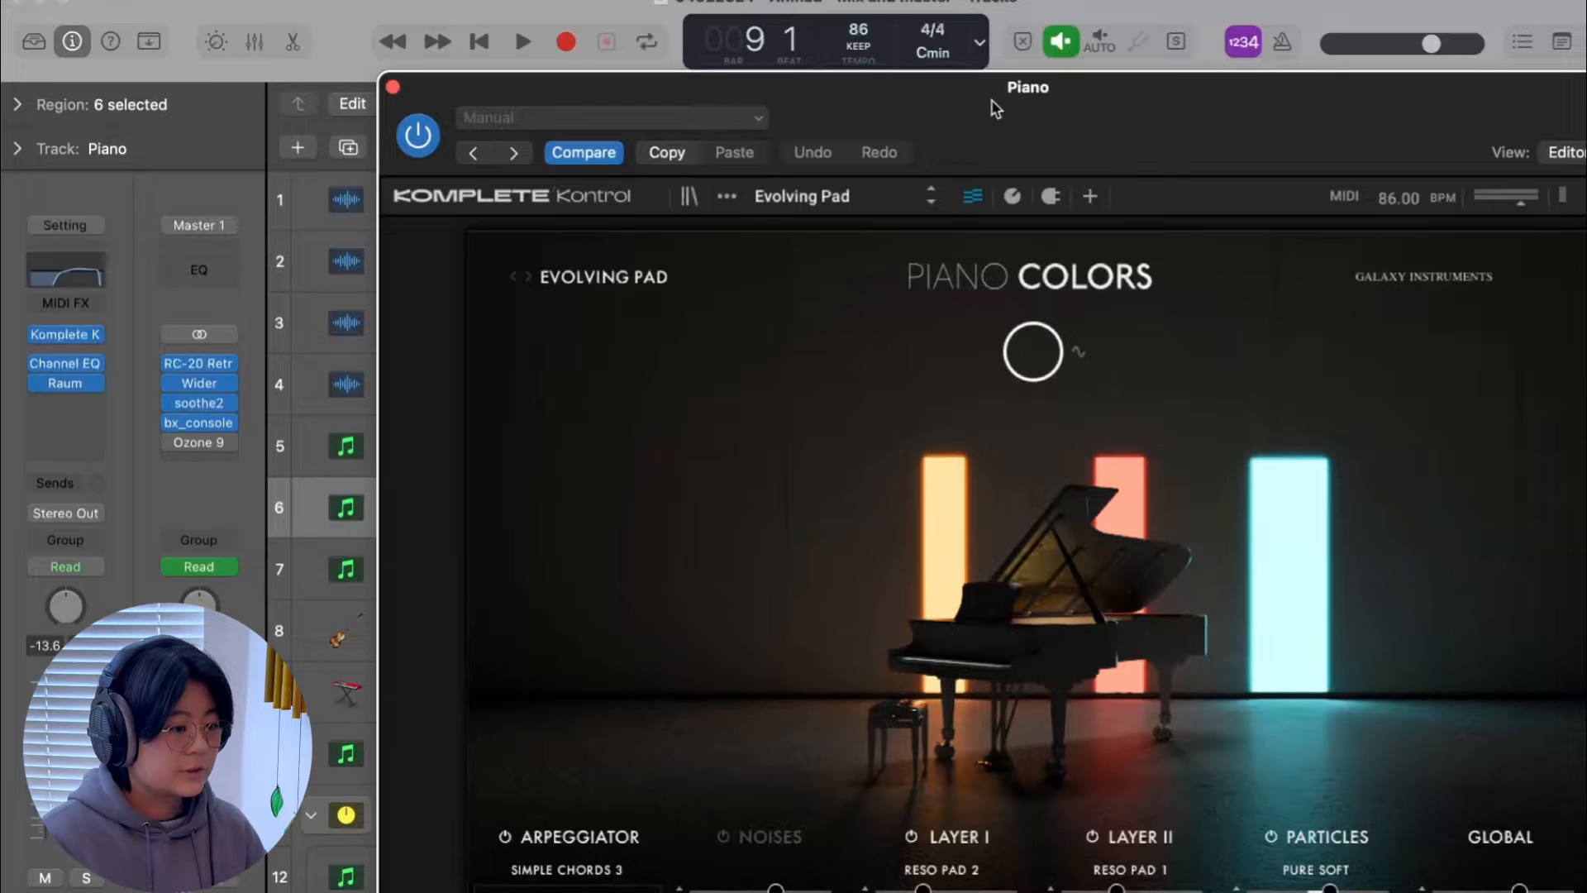
- Review the second Piano track's Evolving Pad instrument in Komplete Kontrol and its Channel EQ curve
{"action": "left_click_drag", "start_coordinate": [952, 169], "coordinate": [950, 158]}
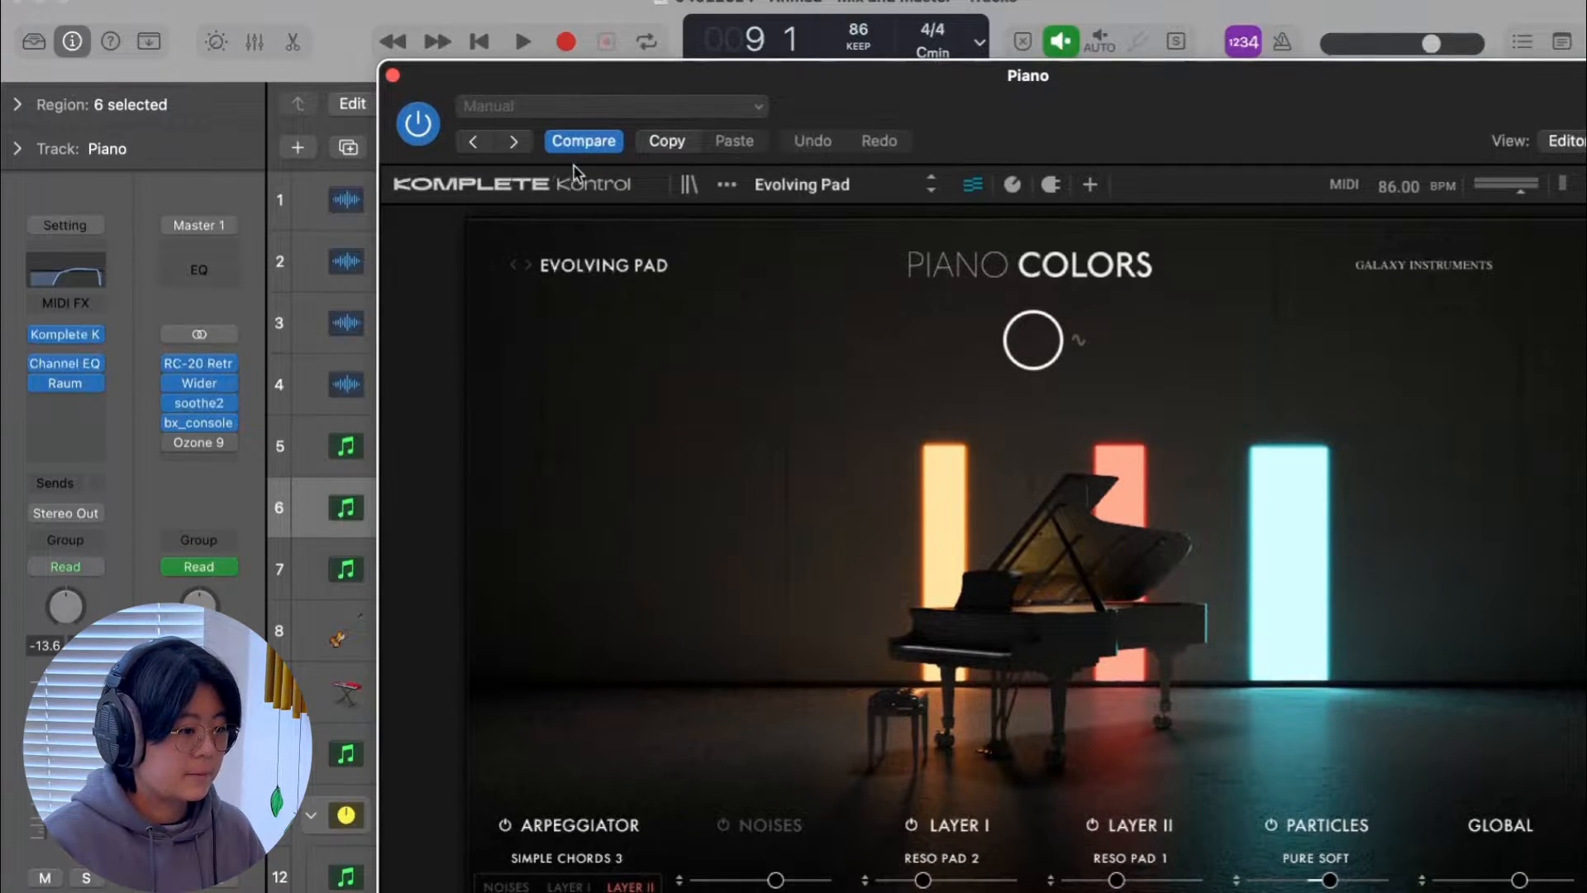
{"action": "left_click", "coordinate": [391, 73]}
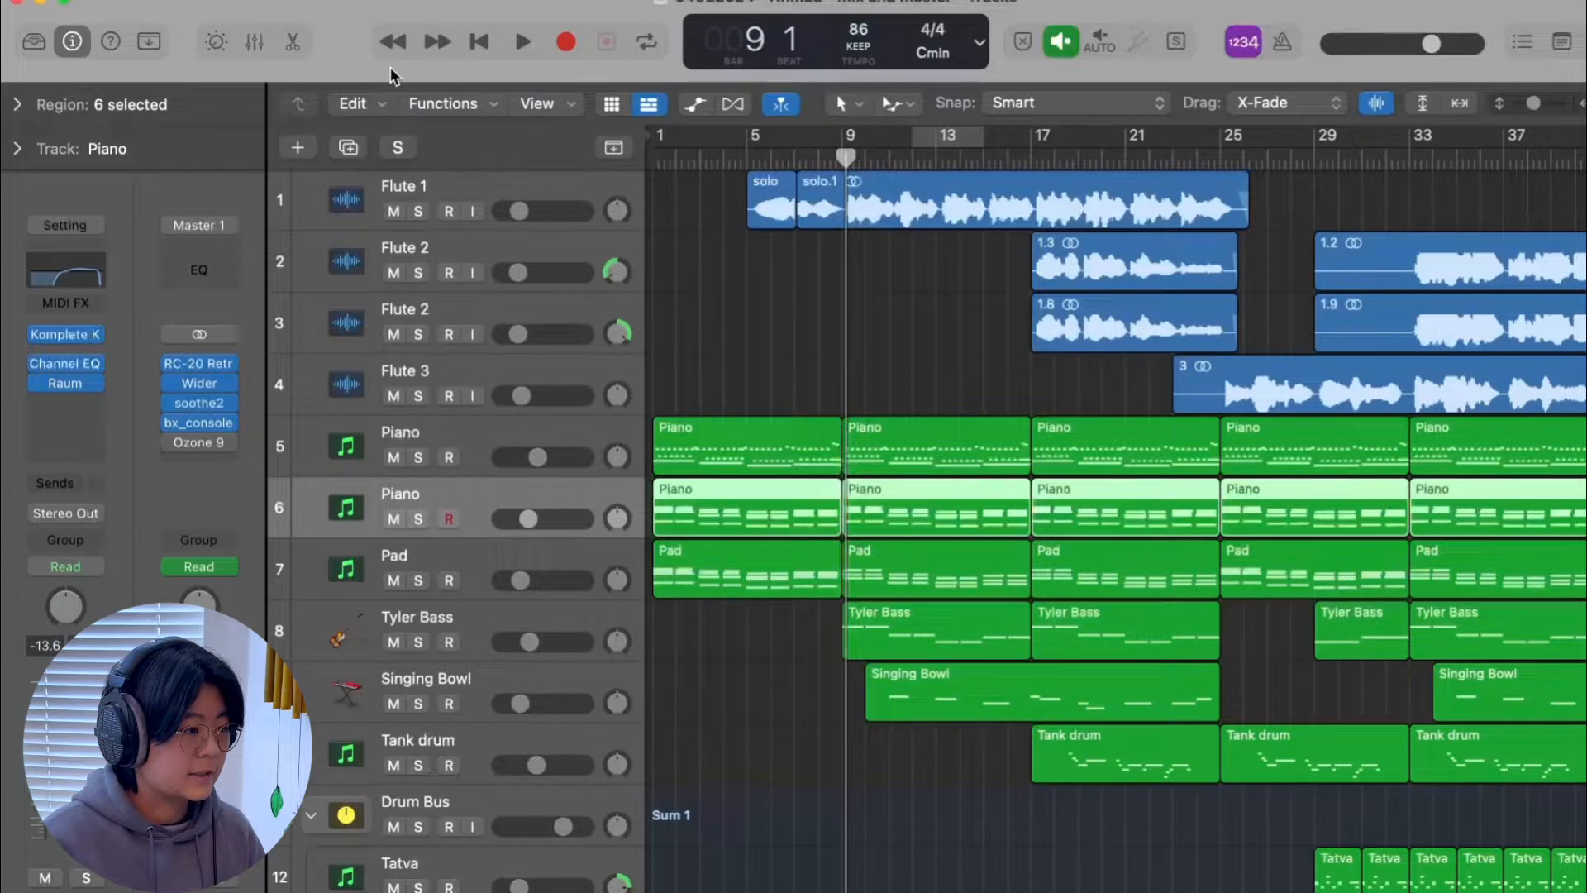
{"action": "left_click", "coordinate": [66, 364]}
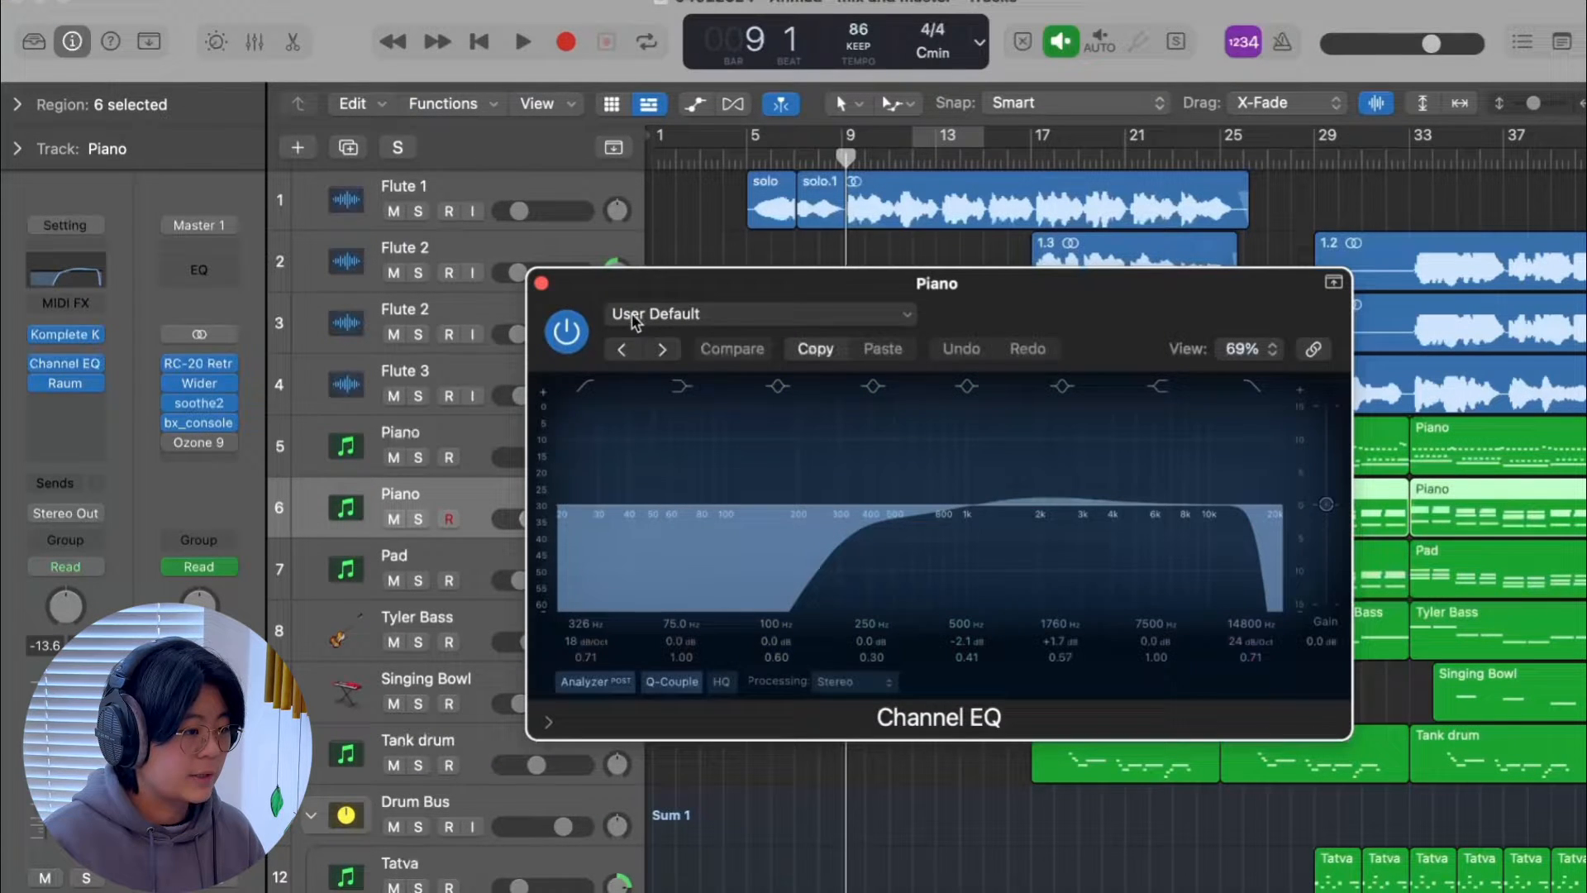
{"action": "left_click", "coordinate": [541, 282]}
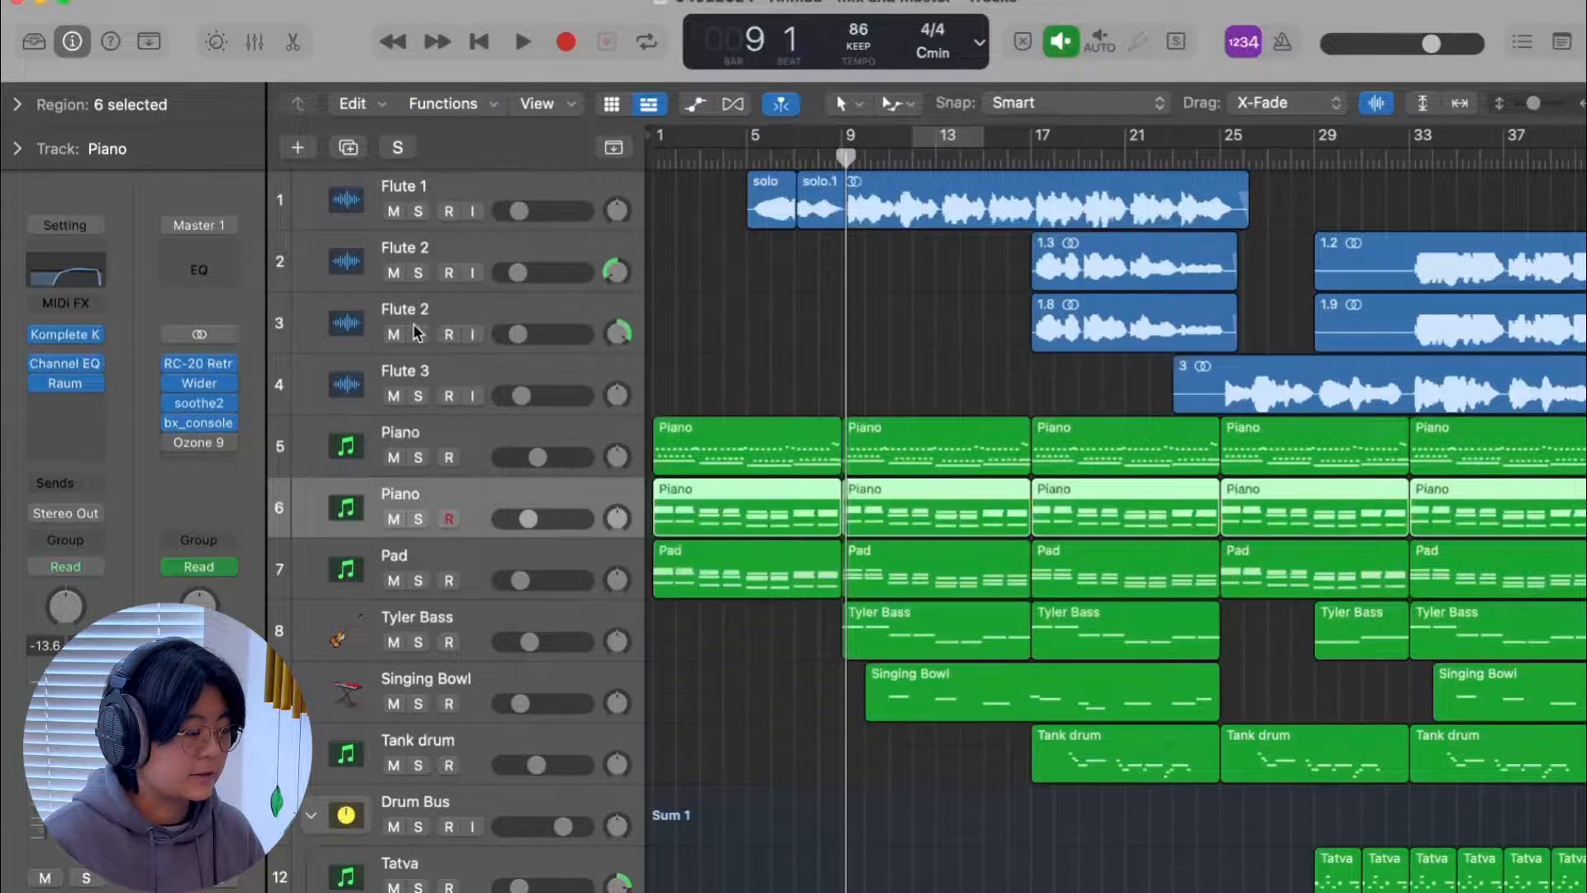
- Select the Pad track and review its Zen Meditations Layer Blends instrument in Komplete Kontrol
{"action": "left_click", "coordinate": [465, 572]}
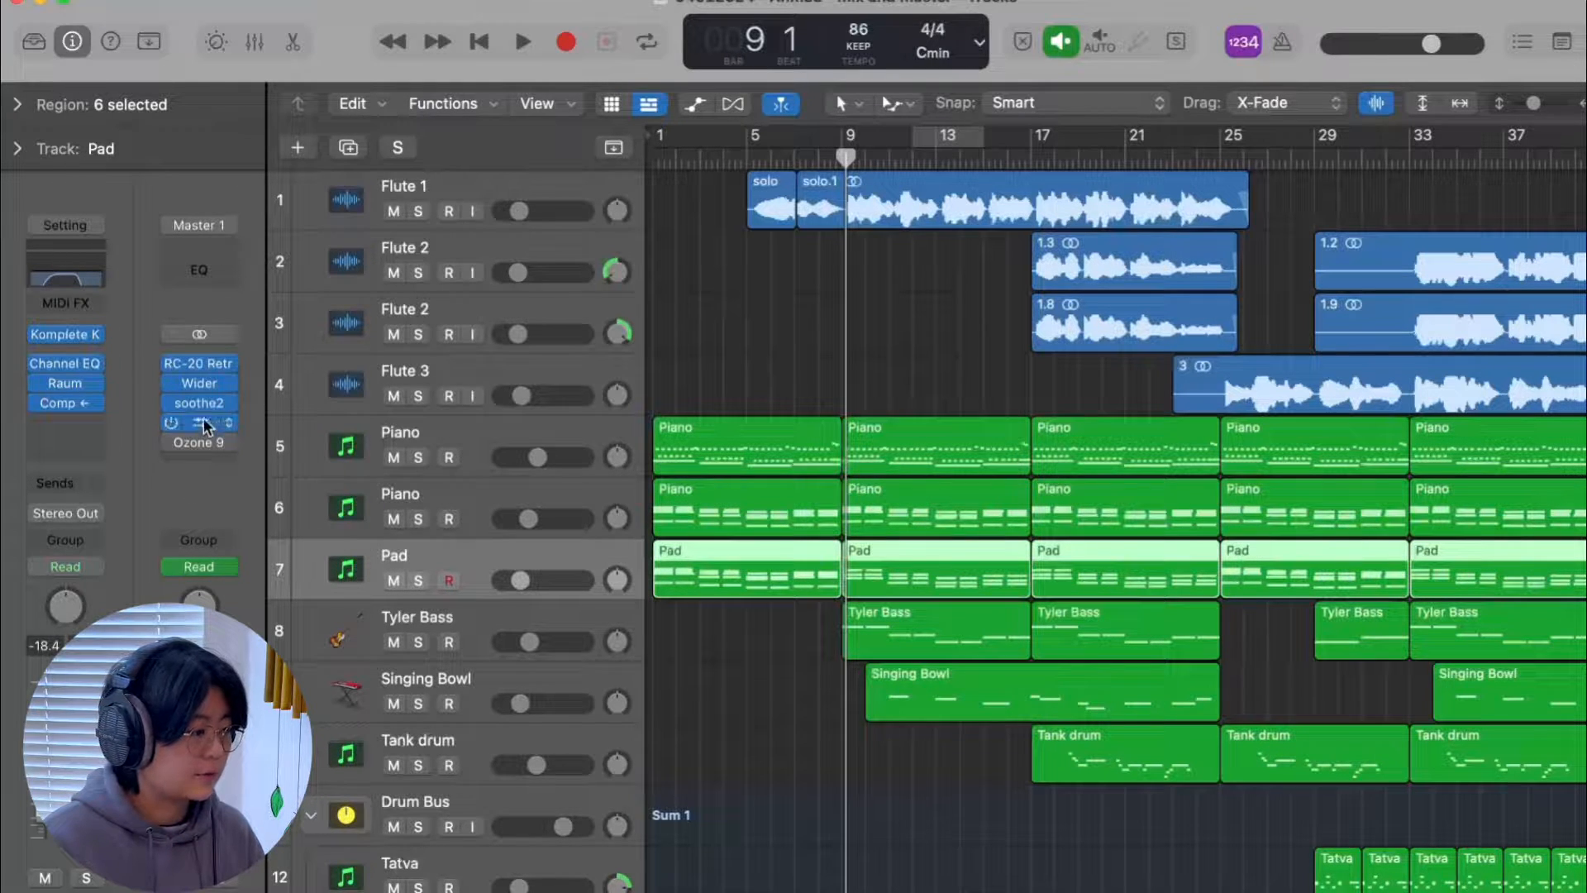
{"action": "left_click", "coordinate": [66, 335]}
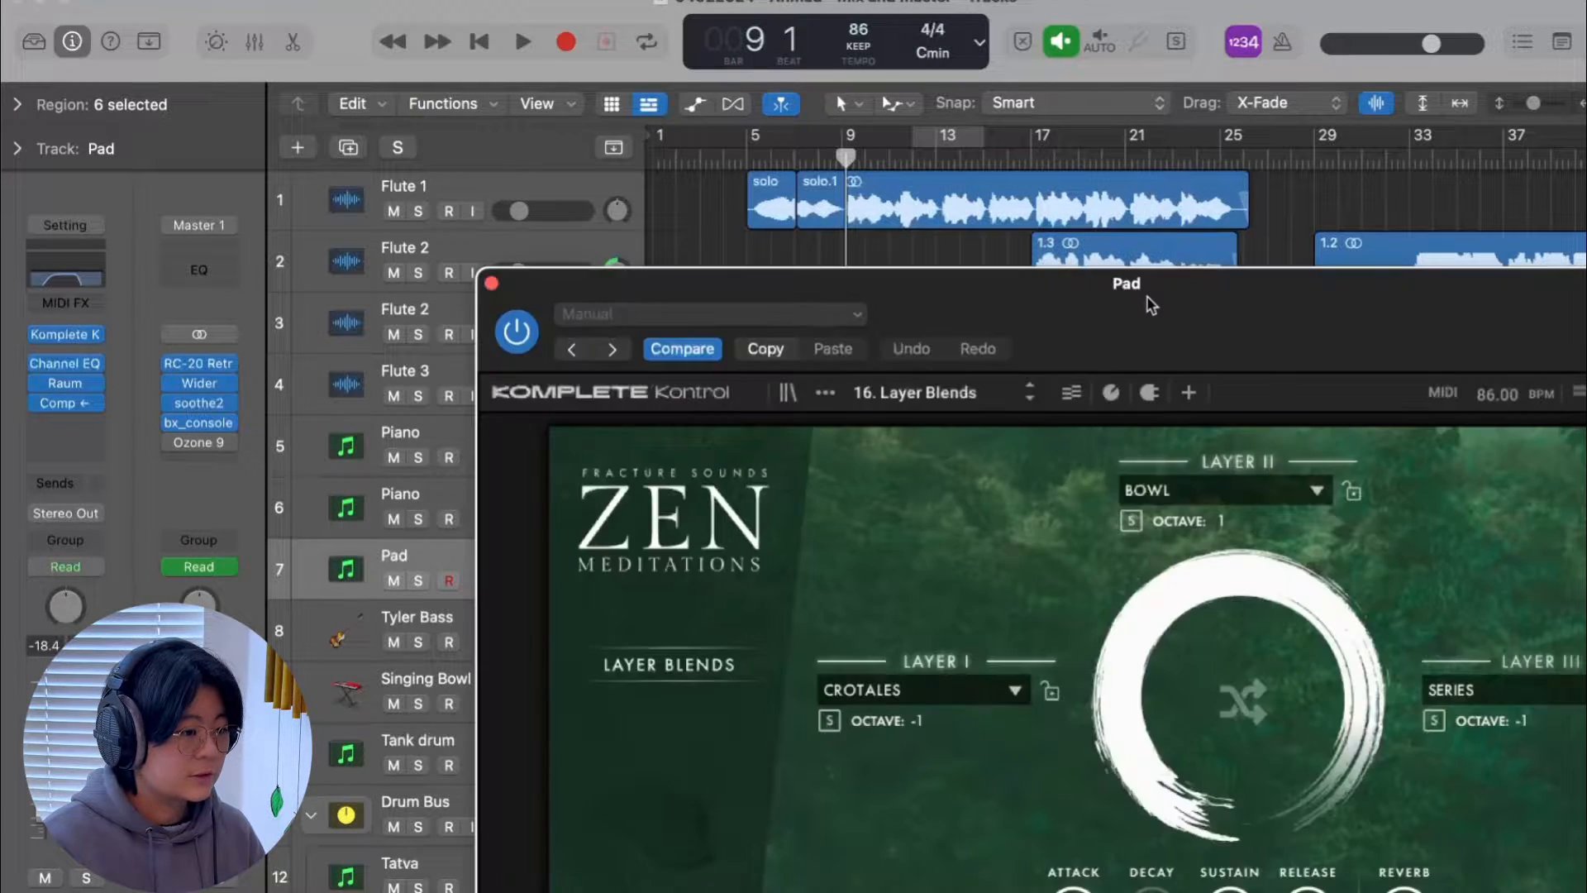
{"action": "left_click_drag", "start_coordinate": [1145, 304], "coordinate": [923, 56]}
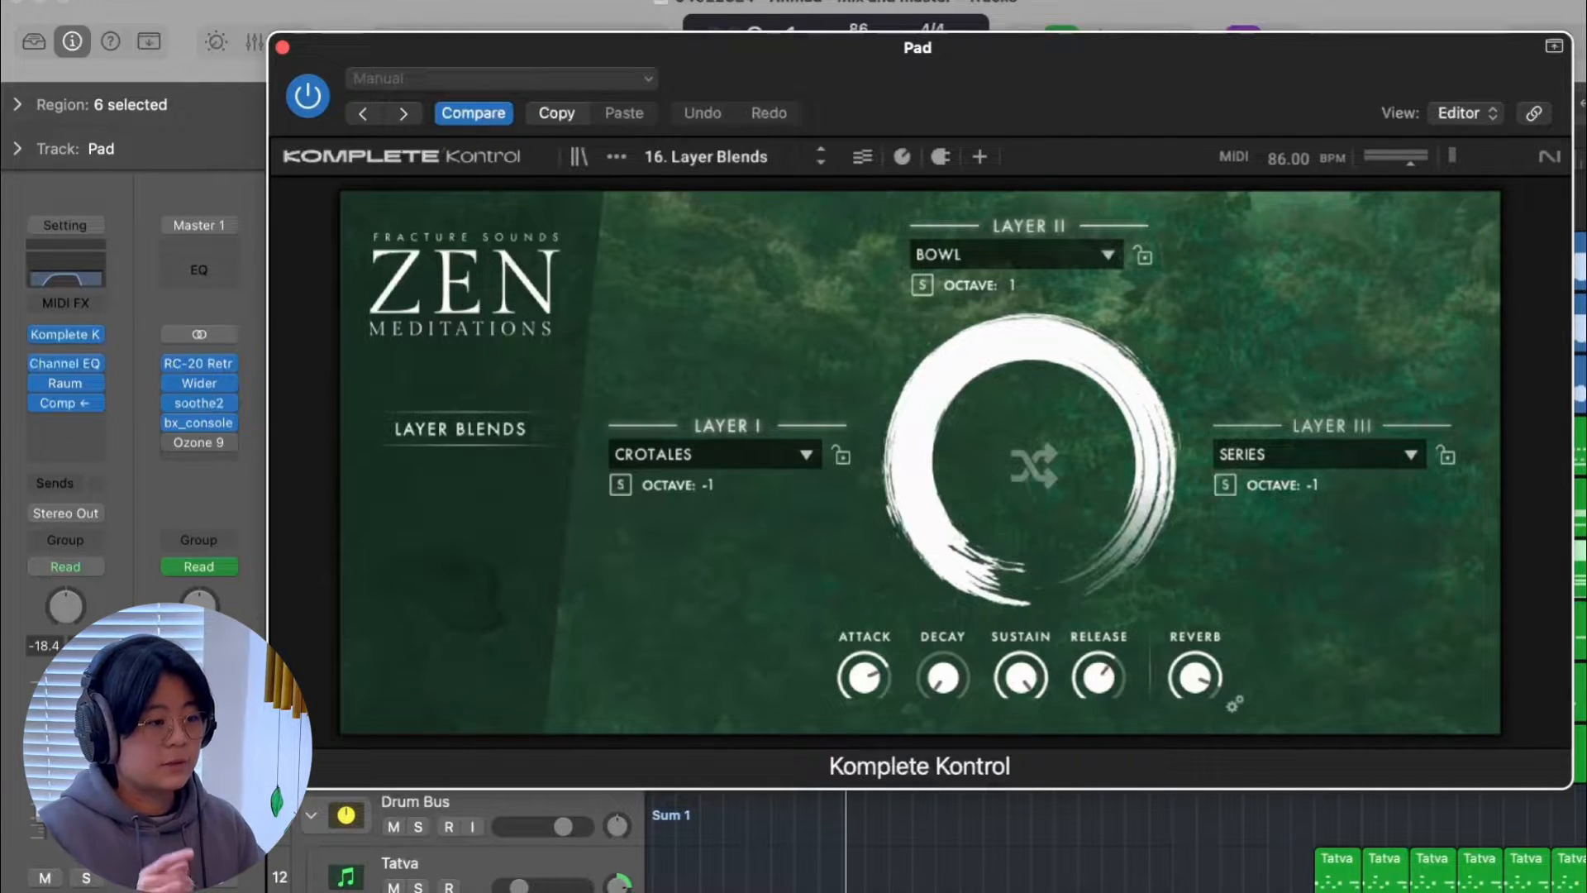
{"action": "left_click", "coordinate": [282, 47]}
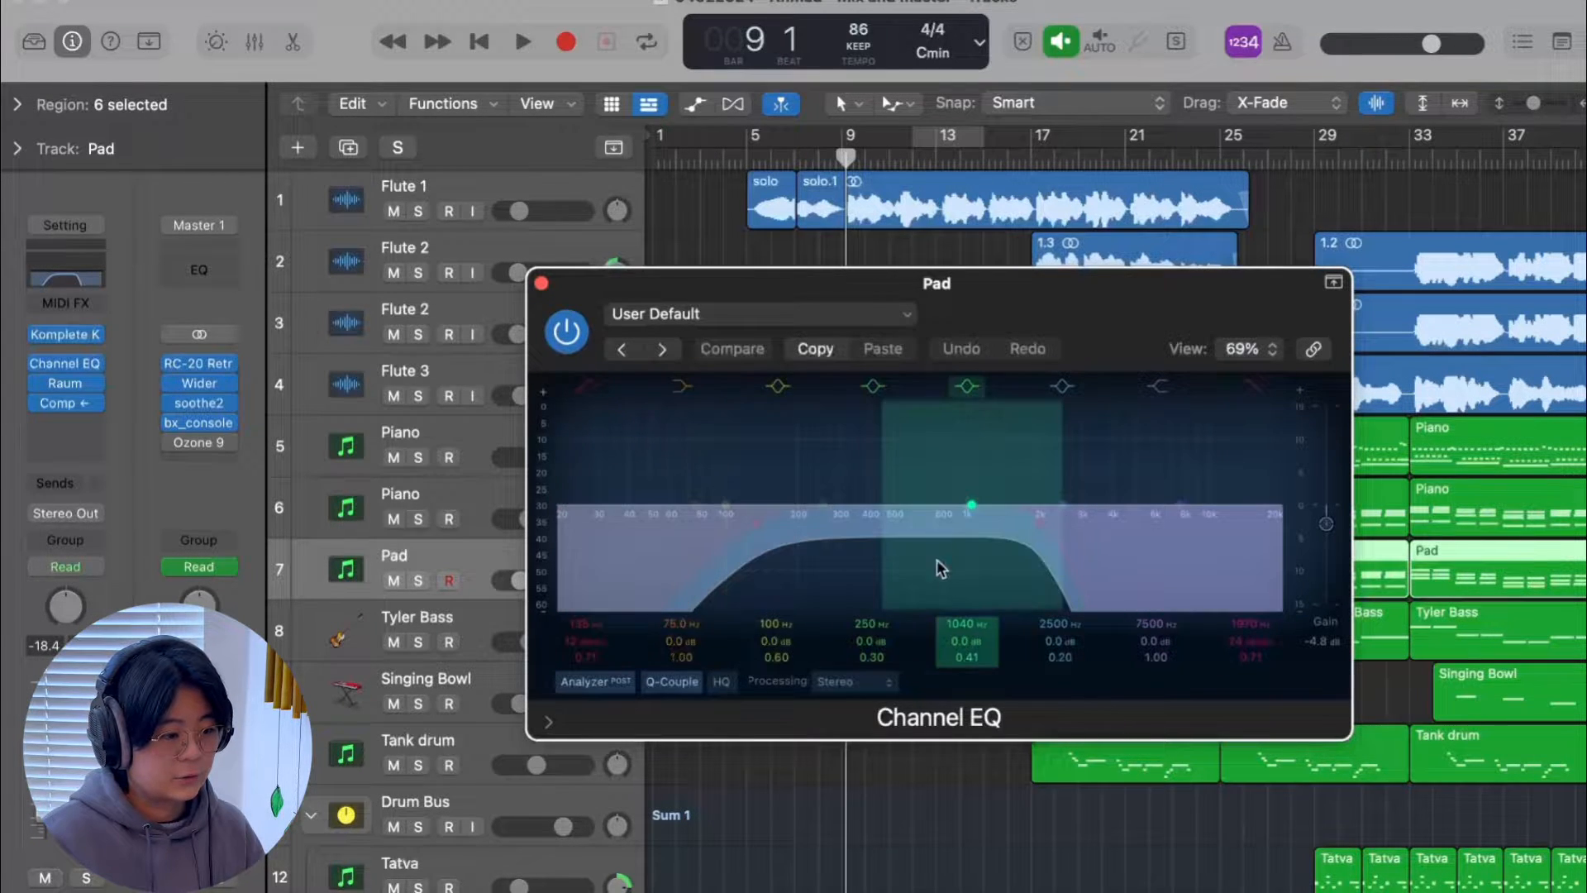
- Solo the Pad track and review its Channel EQ curve and the compressor's Side Chain source, Kick (Audio 5)
{"action": "key", "text": "s"}
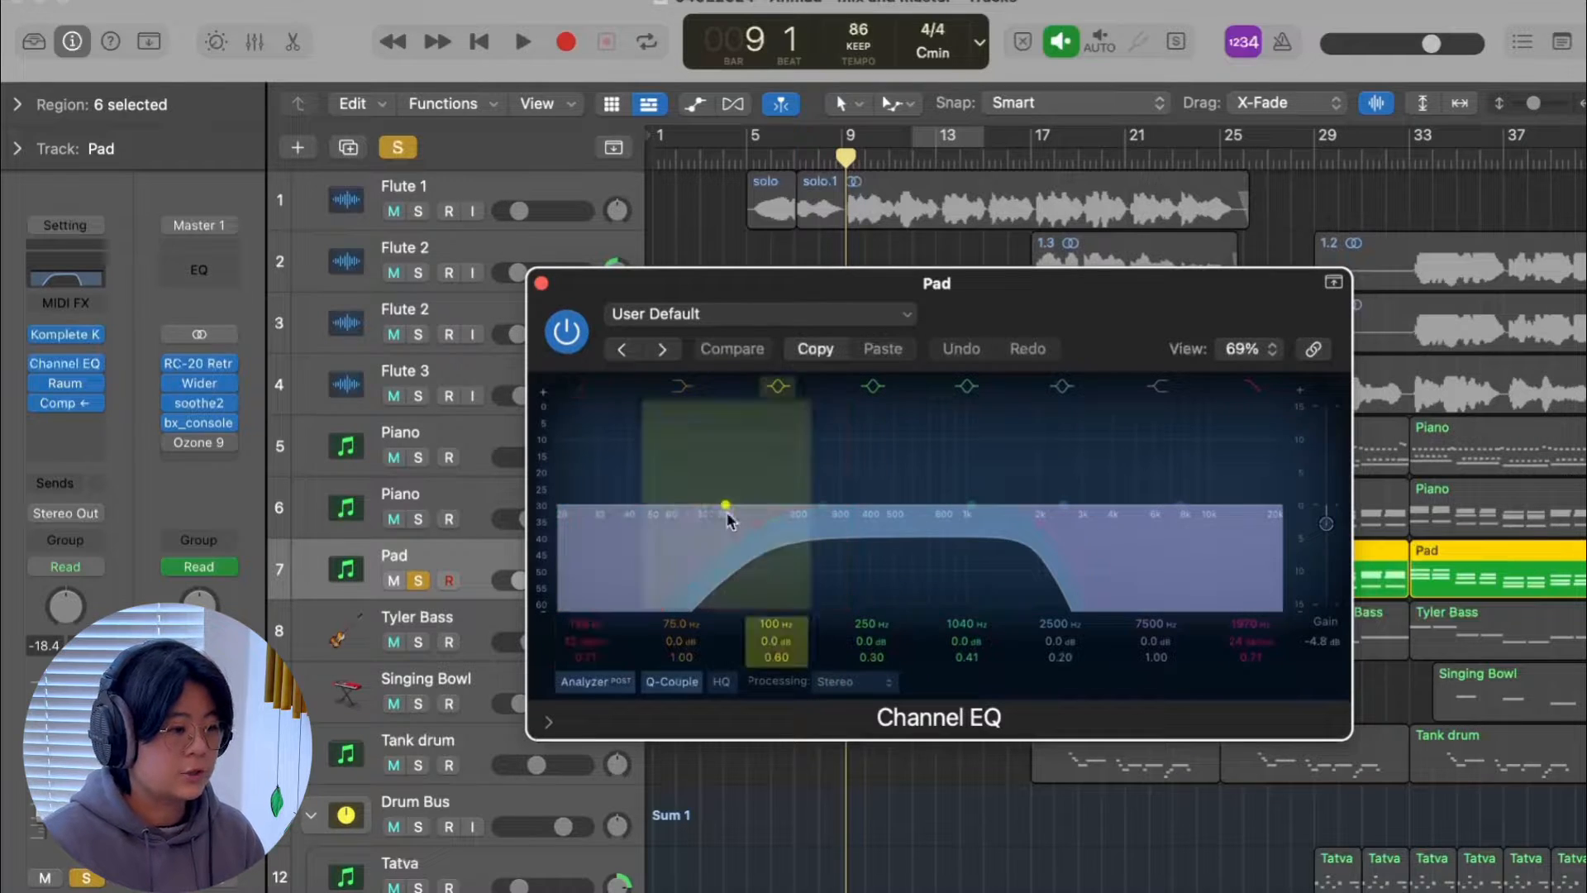
{"action": "left_click", "coordinate": [542, 282]}
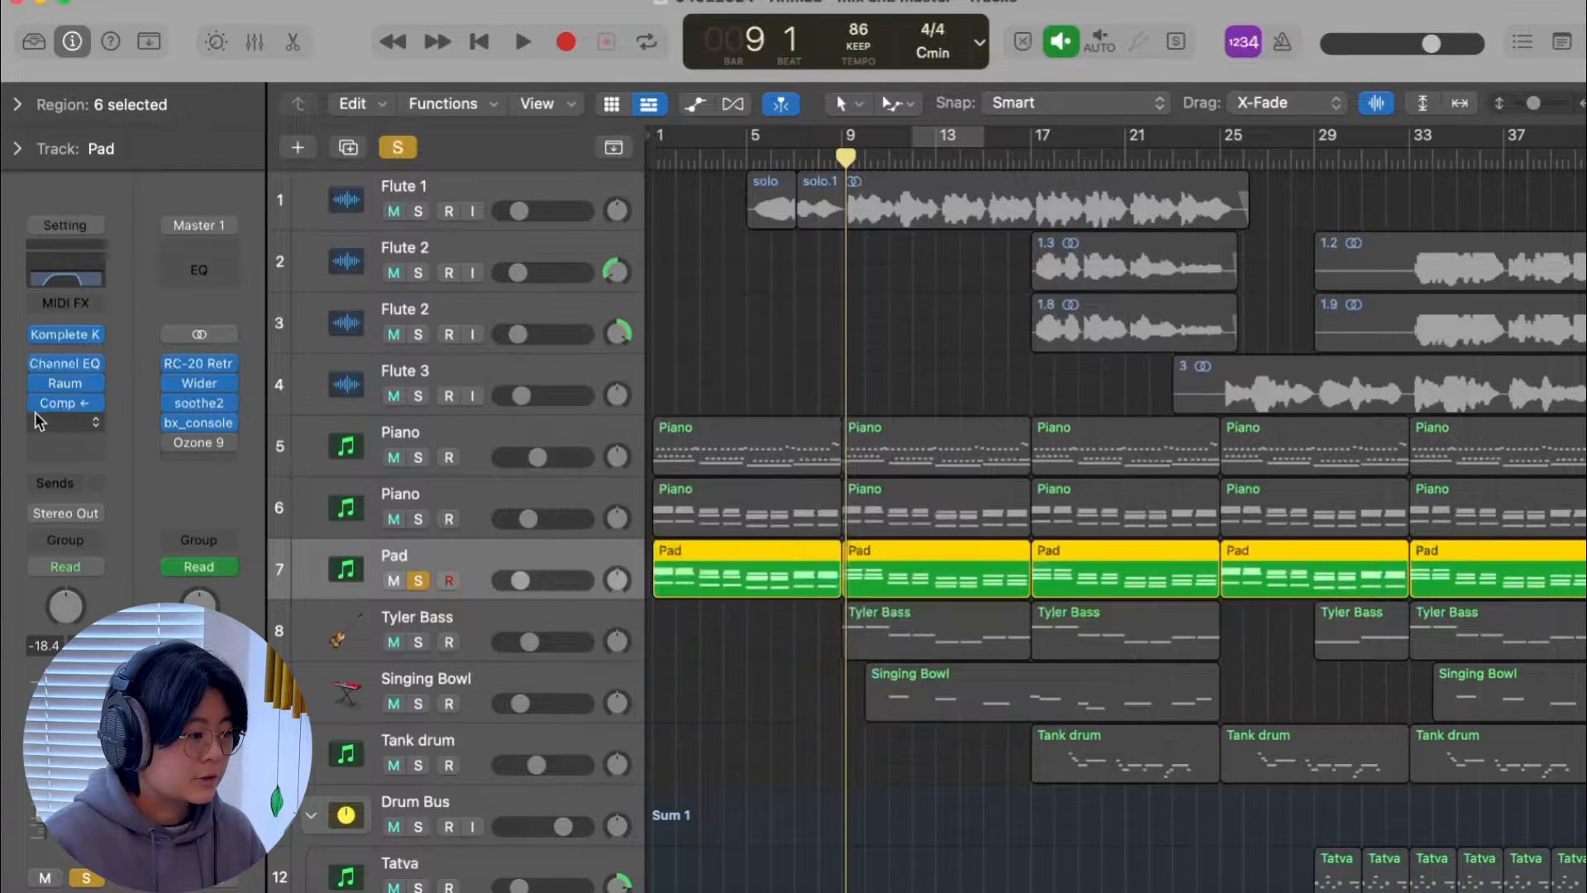
{"action": "left_click", "coordinate": [66, 403]}
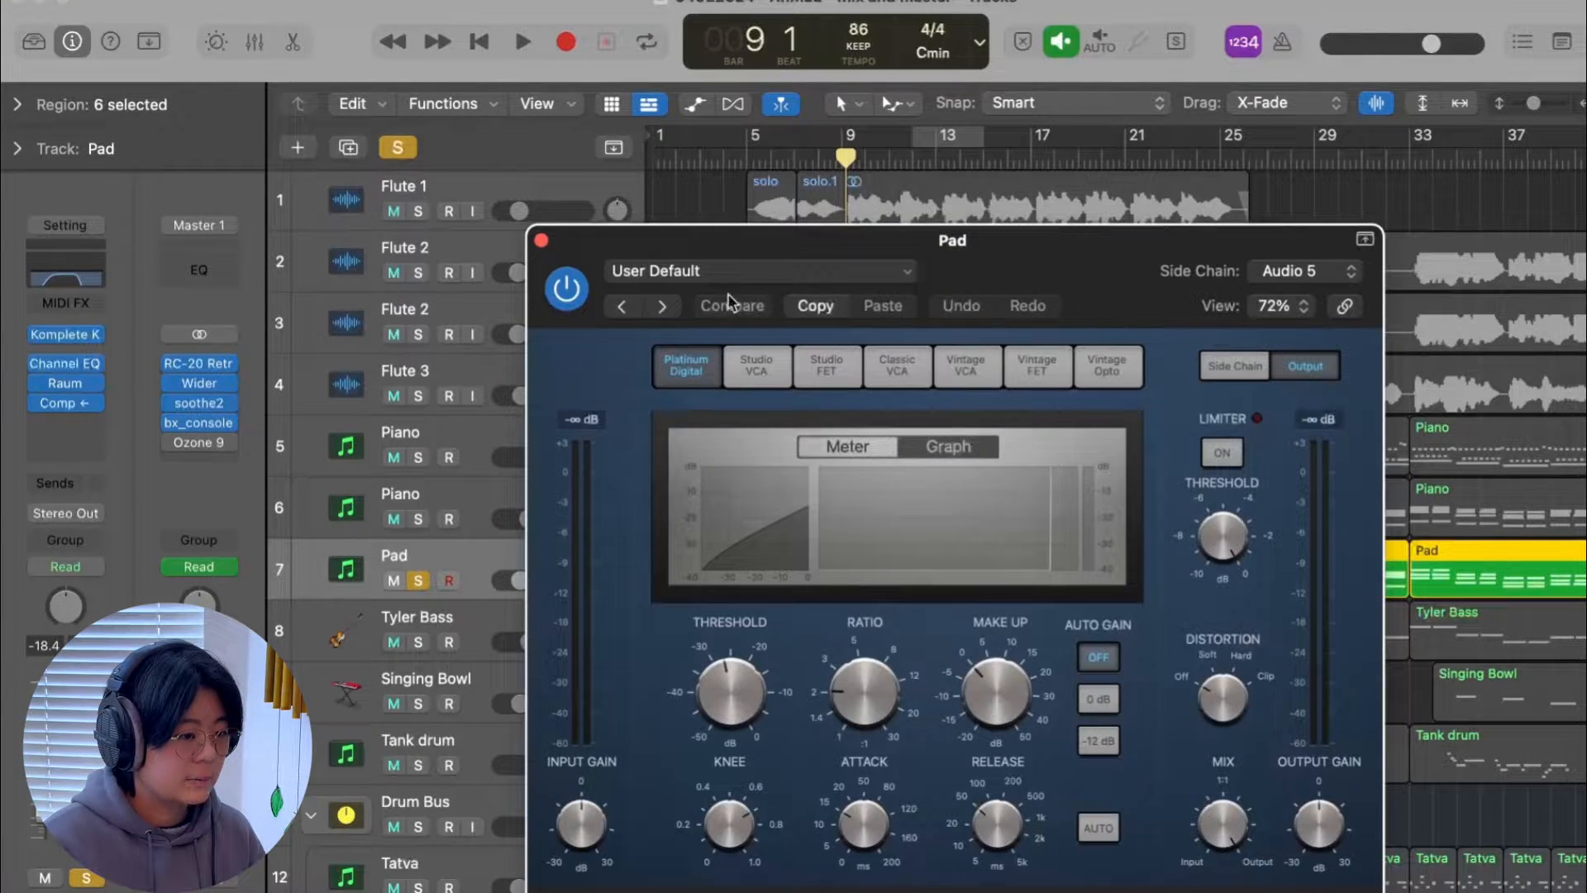
{"action": "left_click", "coordinate": [1307, 273]}
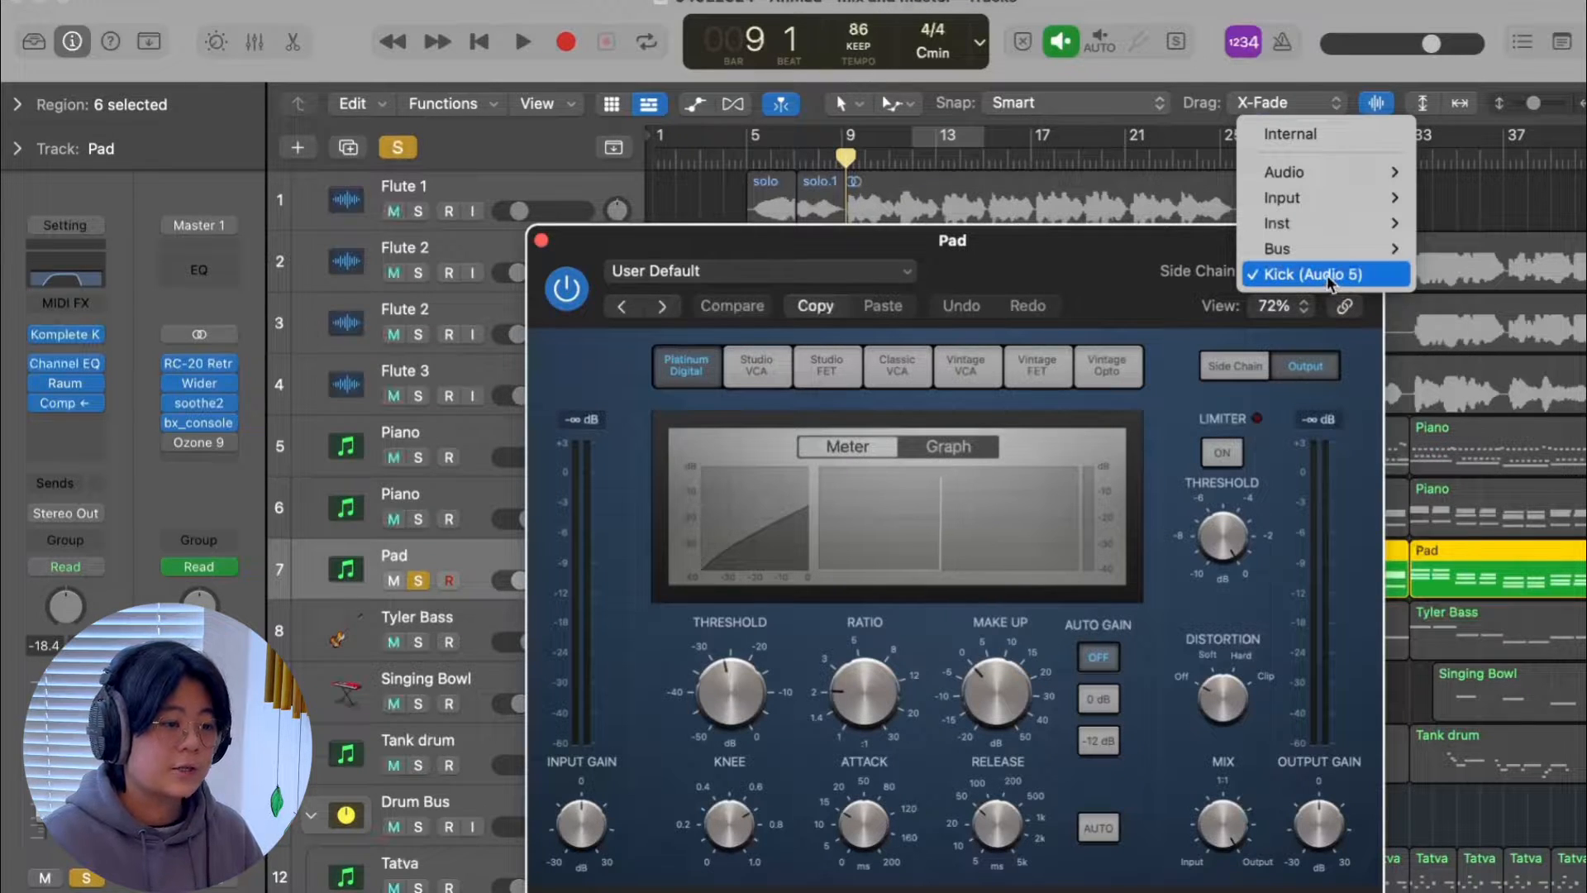
{"action": "left_click", "coordinate": [542, 240]}
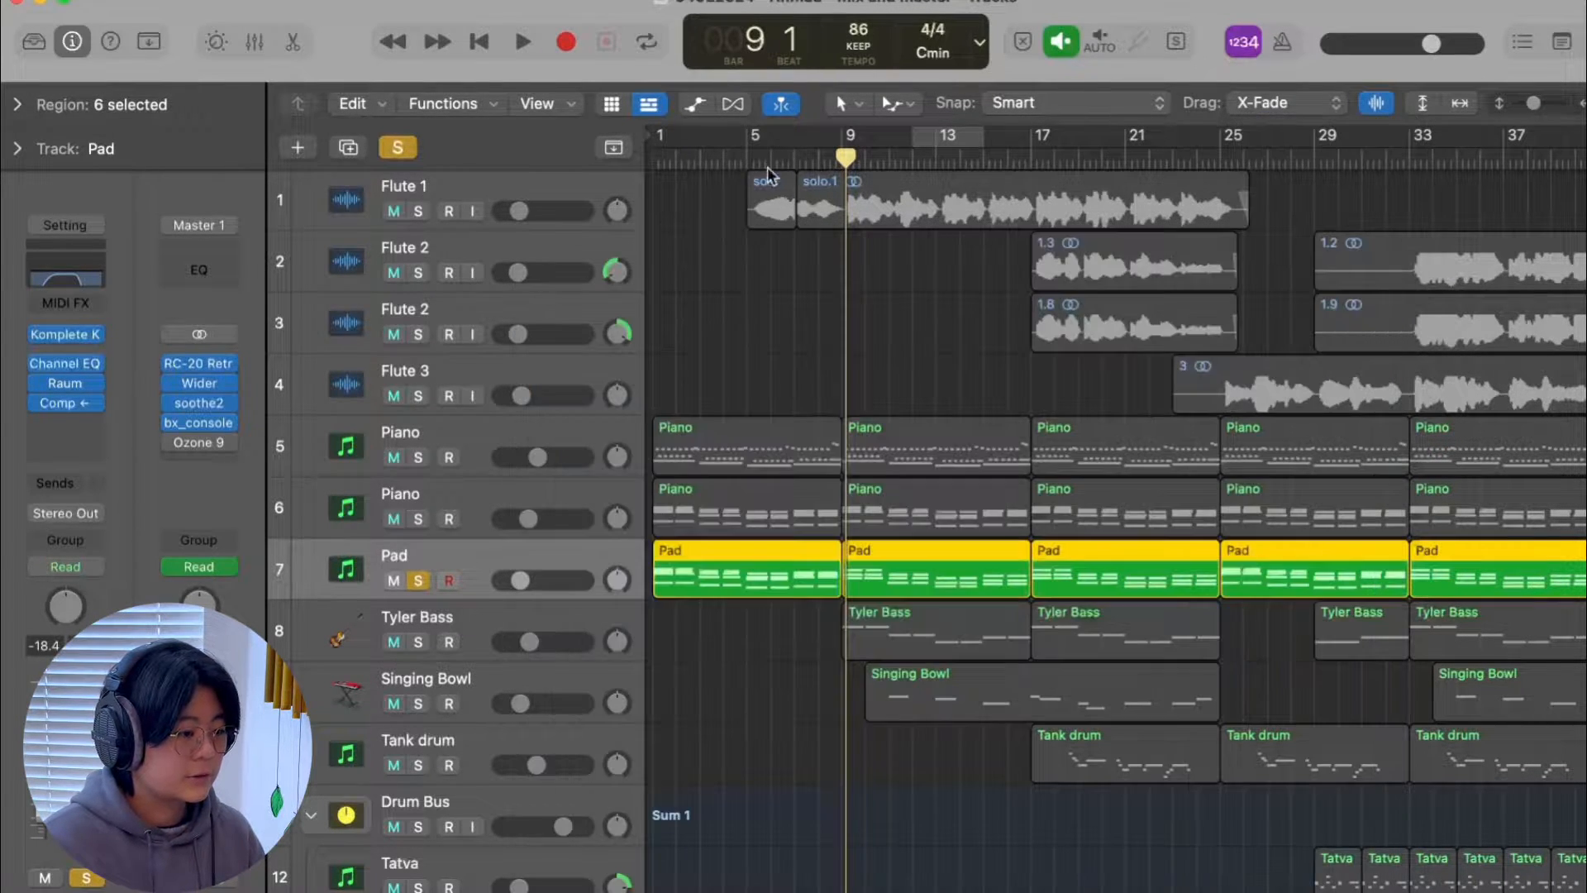
- Play both Piano tracks soloed together with the Pad from bar 1, unsolo the Pad to compare, and stop playback
{"action": "left_click", "coordinate": [419, 457]}
{"action": "left_click", "coordinate": [418, 518]}
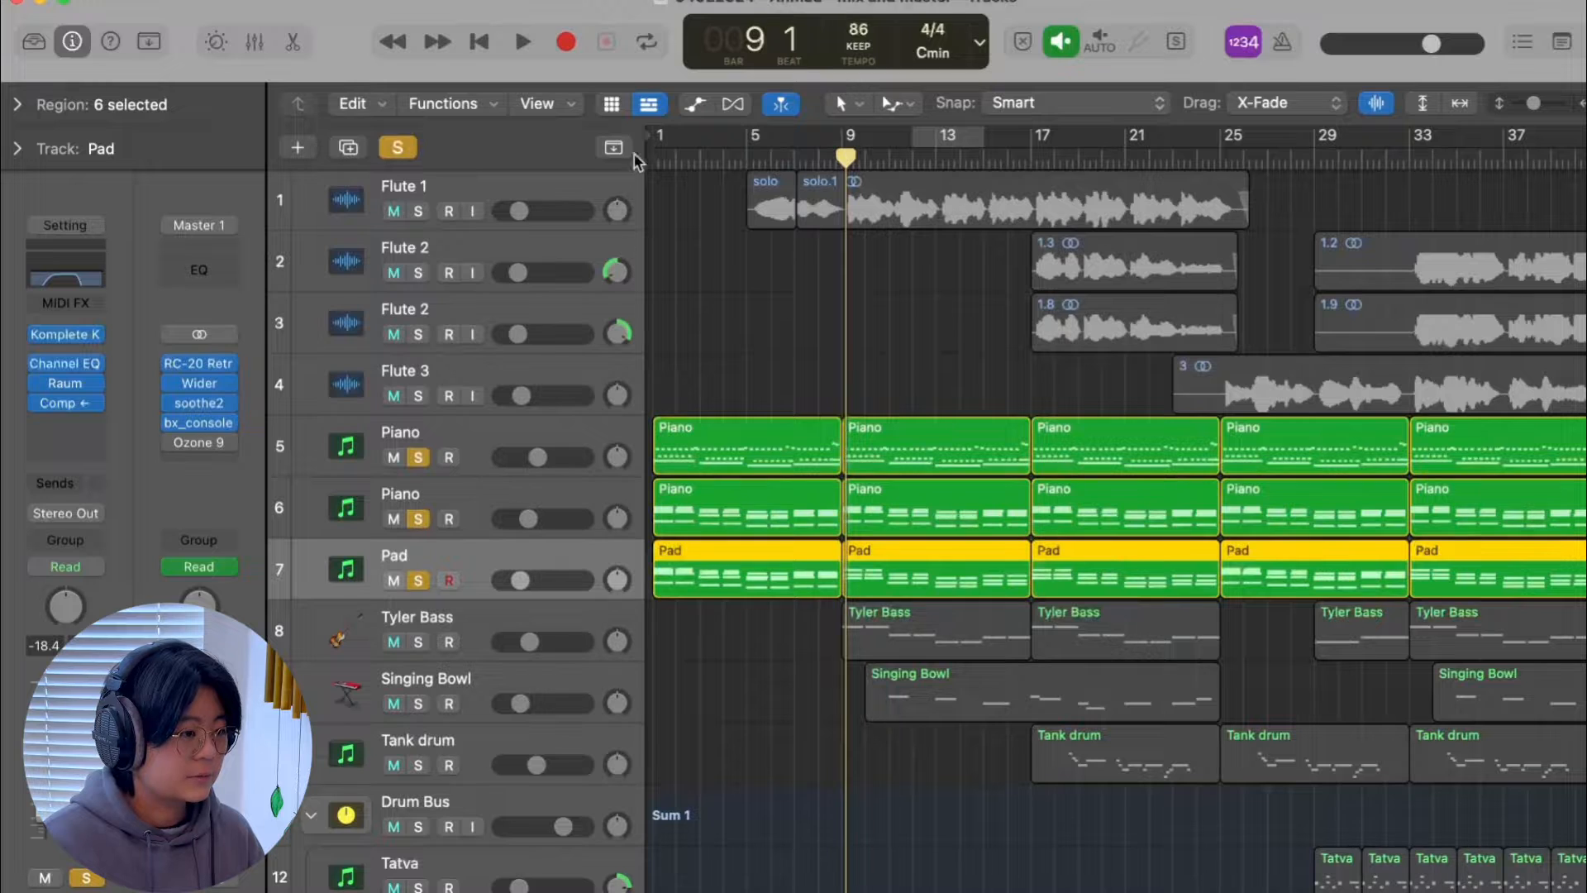
{"action": "left_click", "coordinate": [660, 155]}
{"action": "key", "text": "space"}
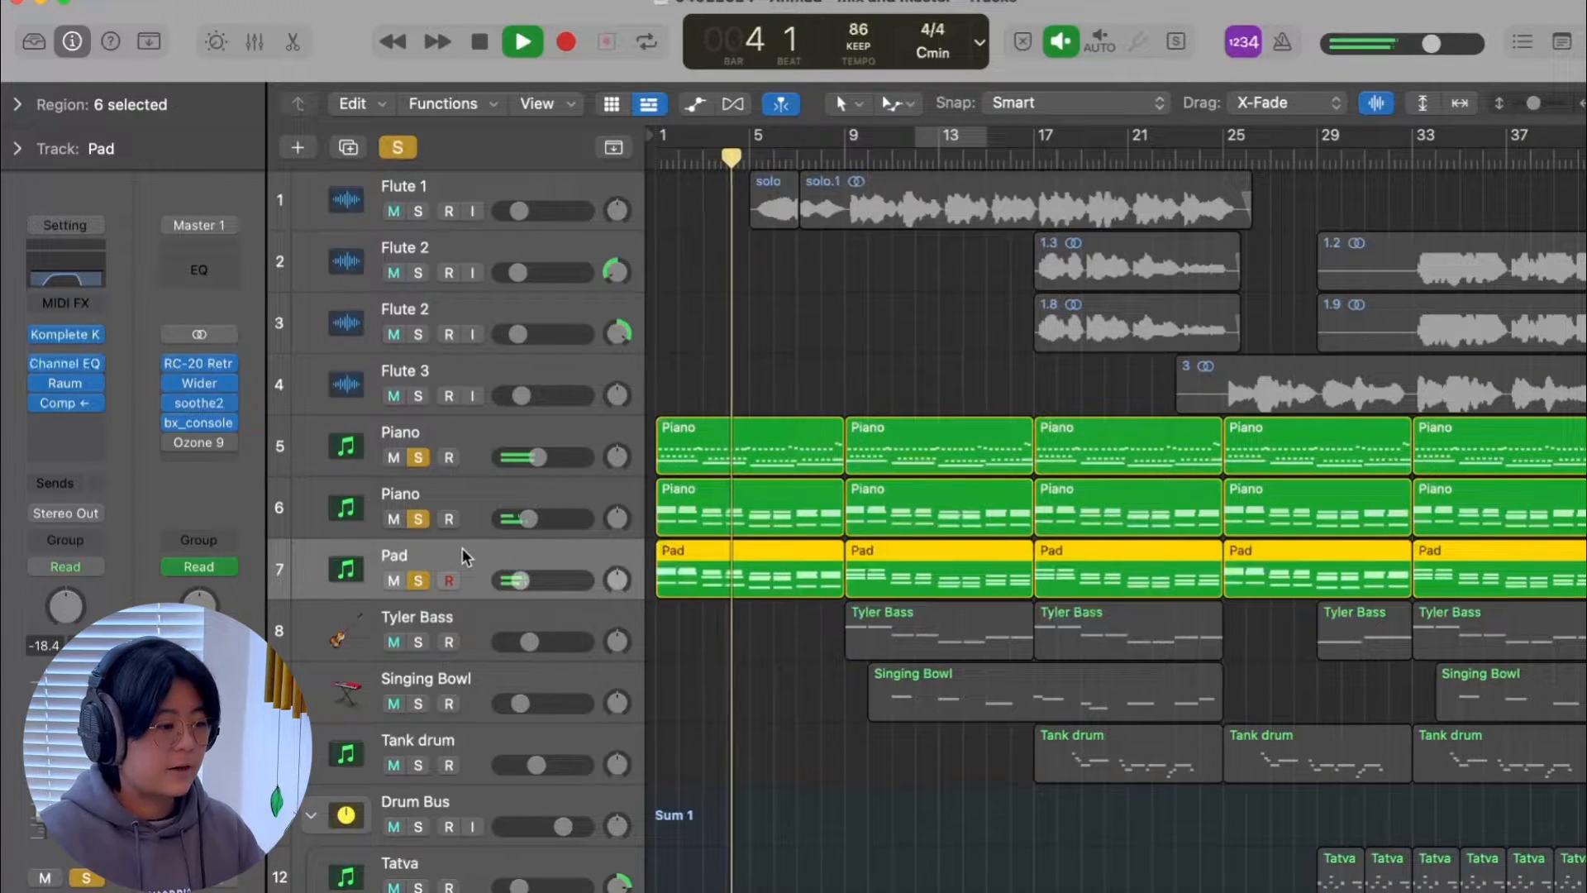
{"action": "left_click", "coordinate": [420, 580]}
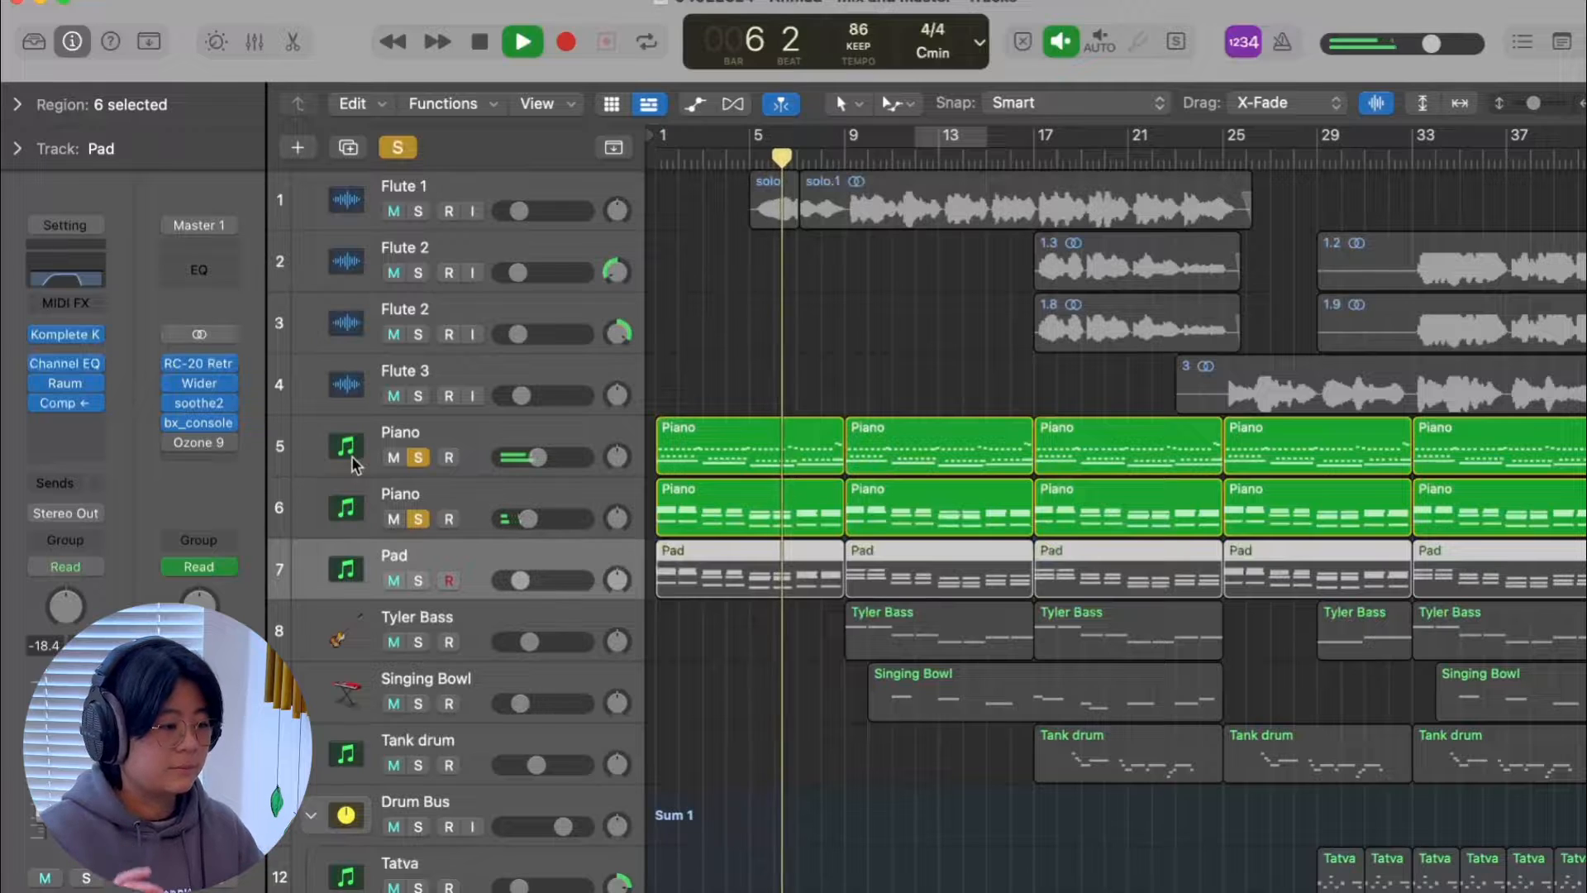
{"action": "key", "text": "space"}
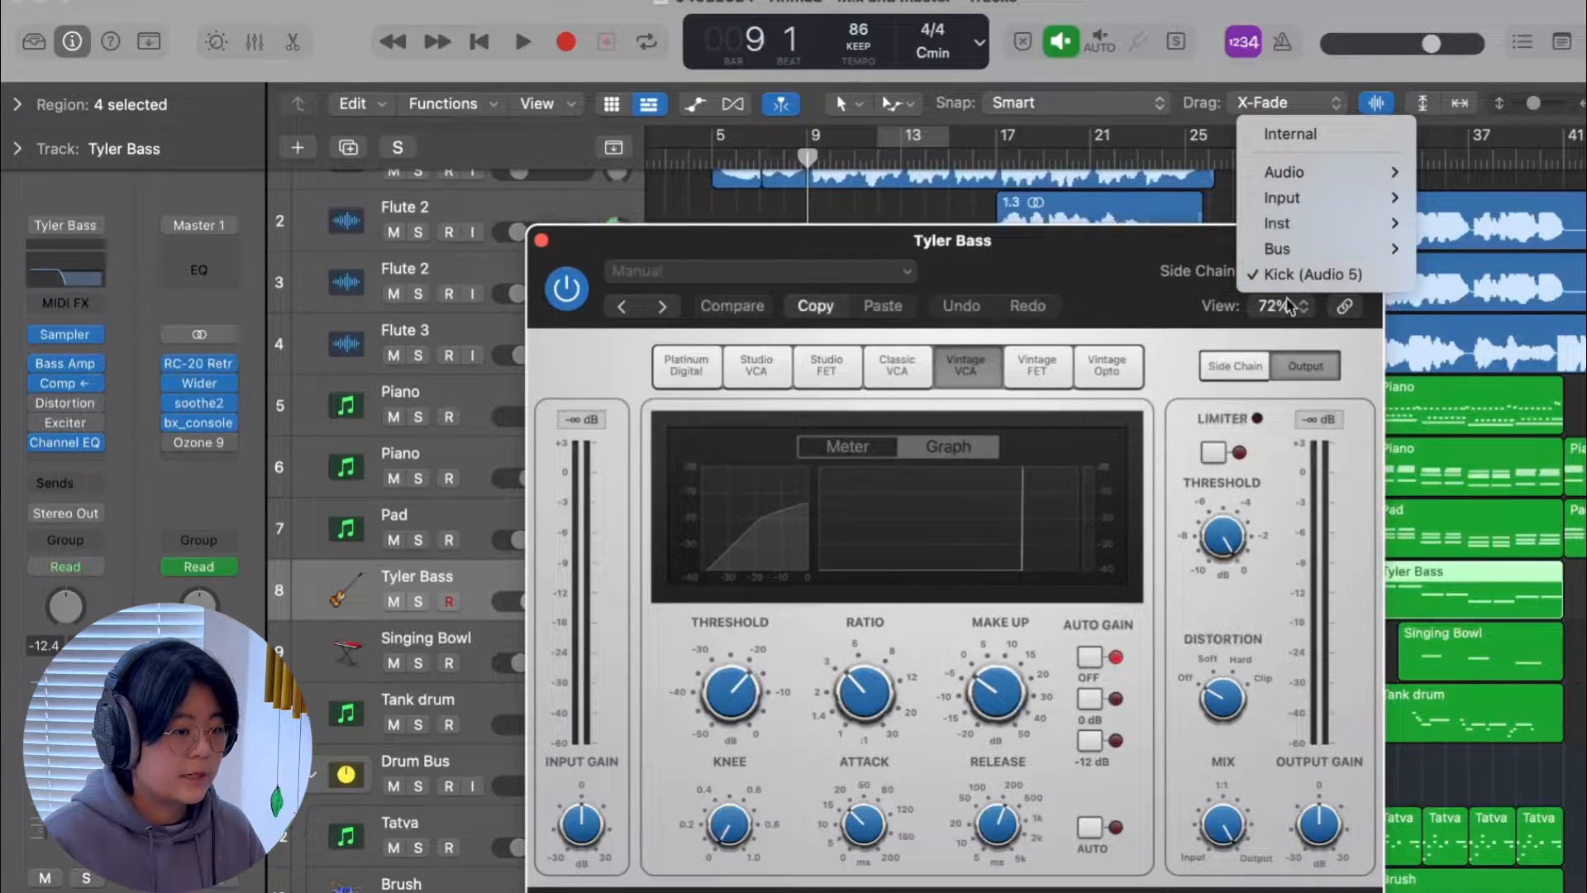
- Review the Tyler Bass track's Vintage VCA compressor with its Kick side chain, and its Channel EQ
{"action": "left_click", "coordinate": [539, 242]}
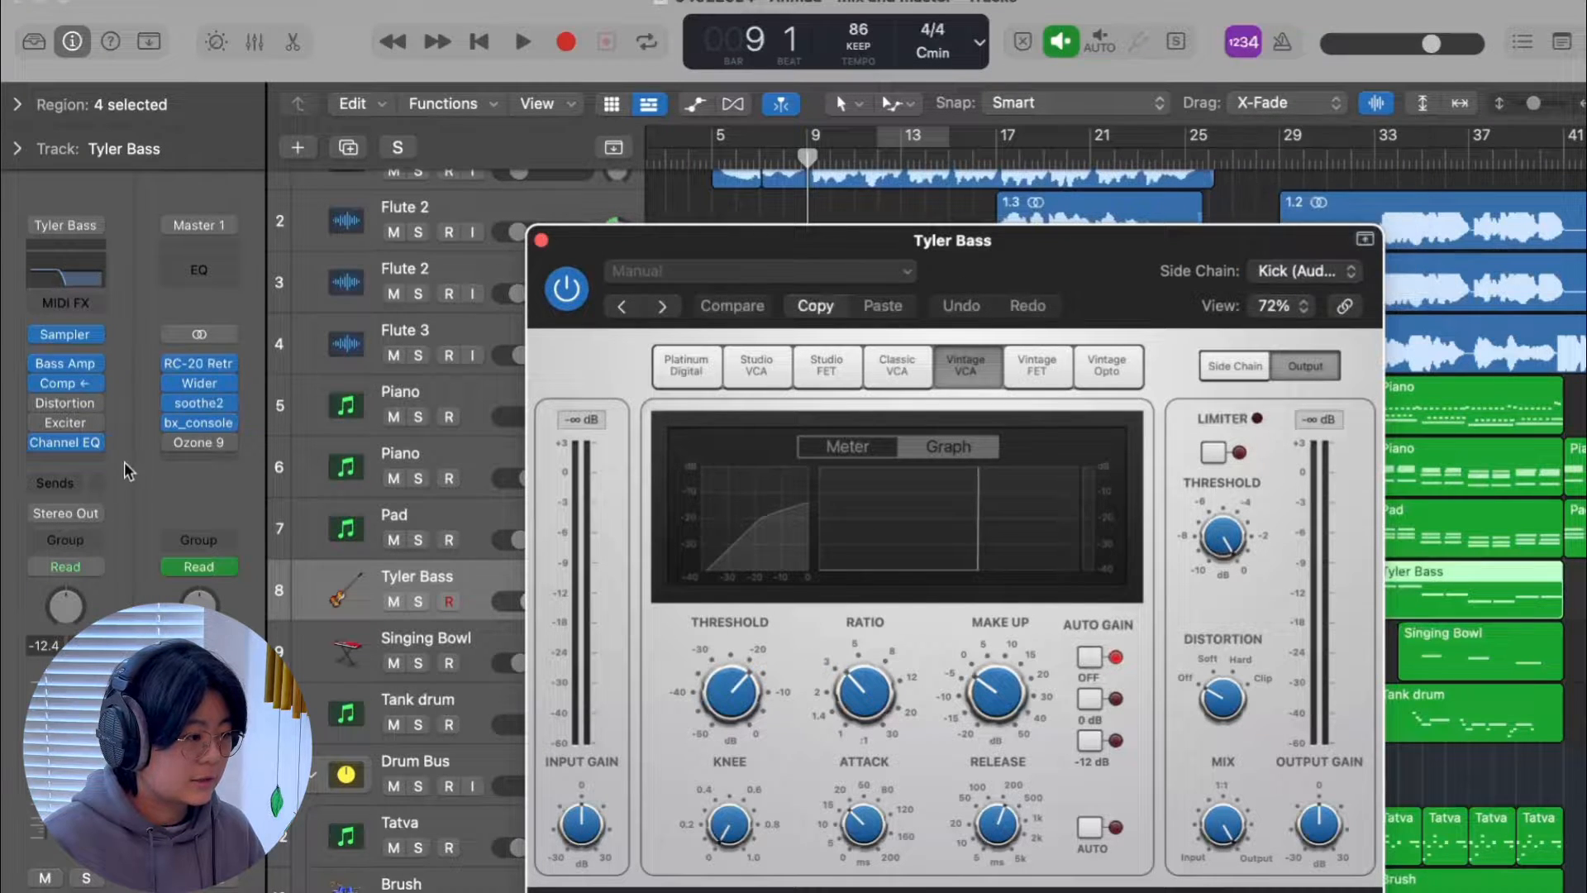
{"action": "left_click", "coordinate": [67, 444]}
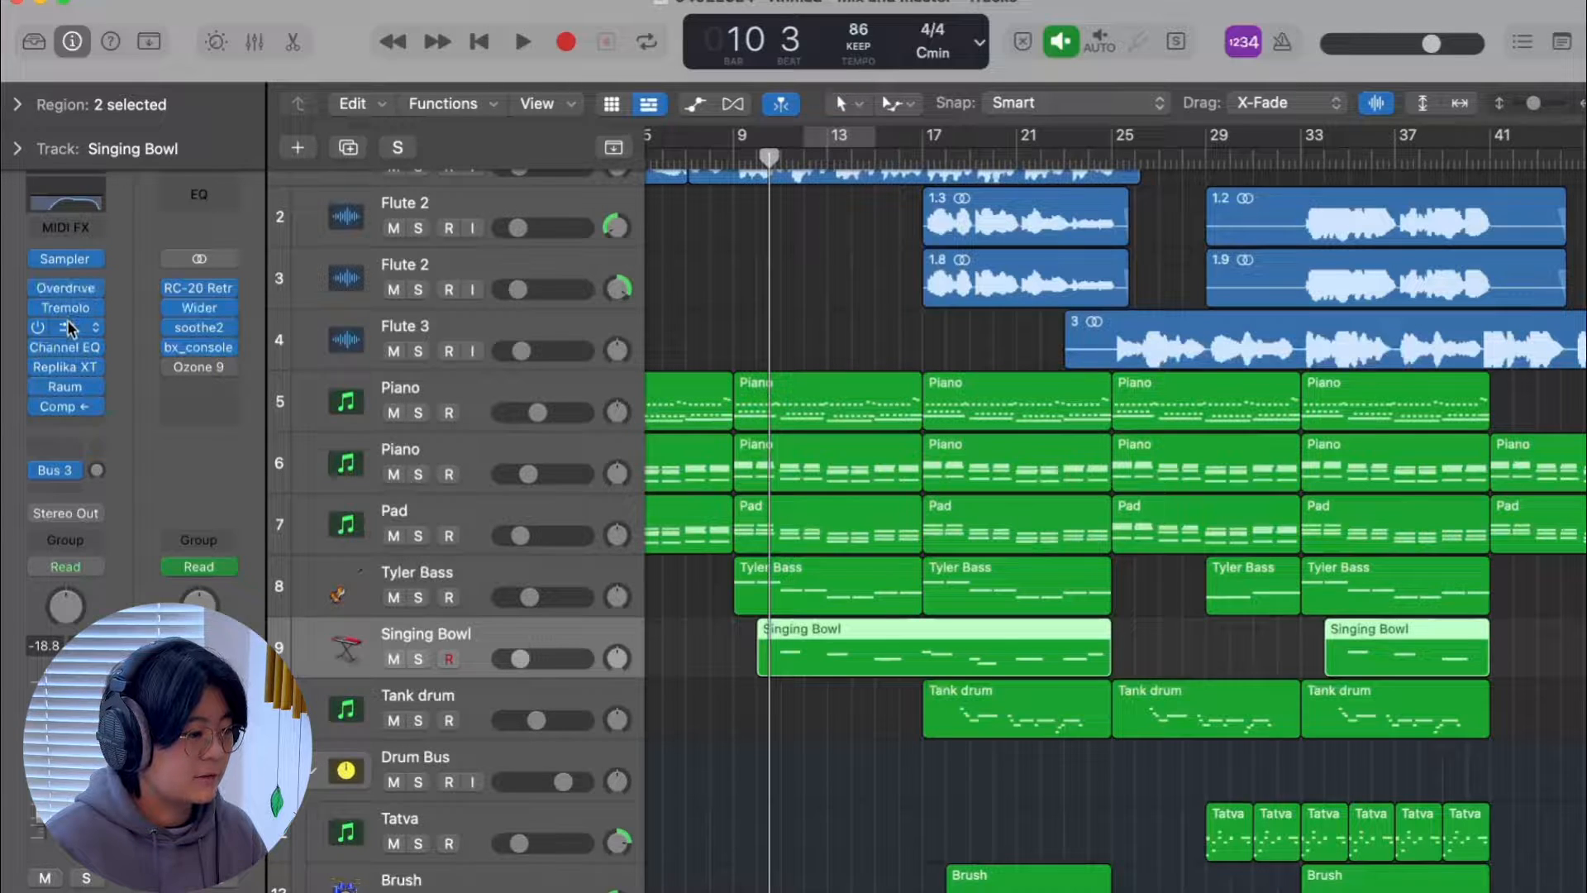
- Solo the Singing Bowl track and review its Channel EQ, Replika XT delay and Raum reverb
{"action": "left_click", "coordinate": [418, 658]}
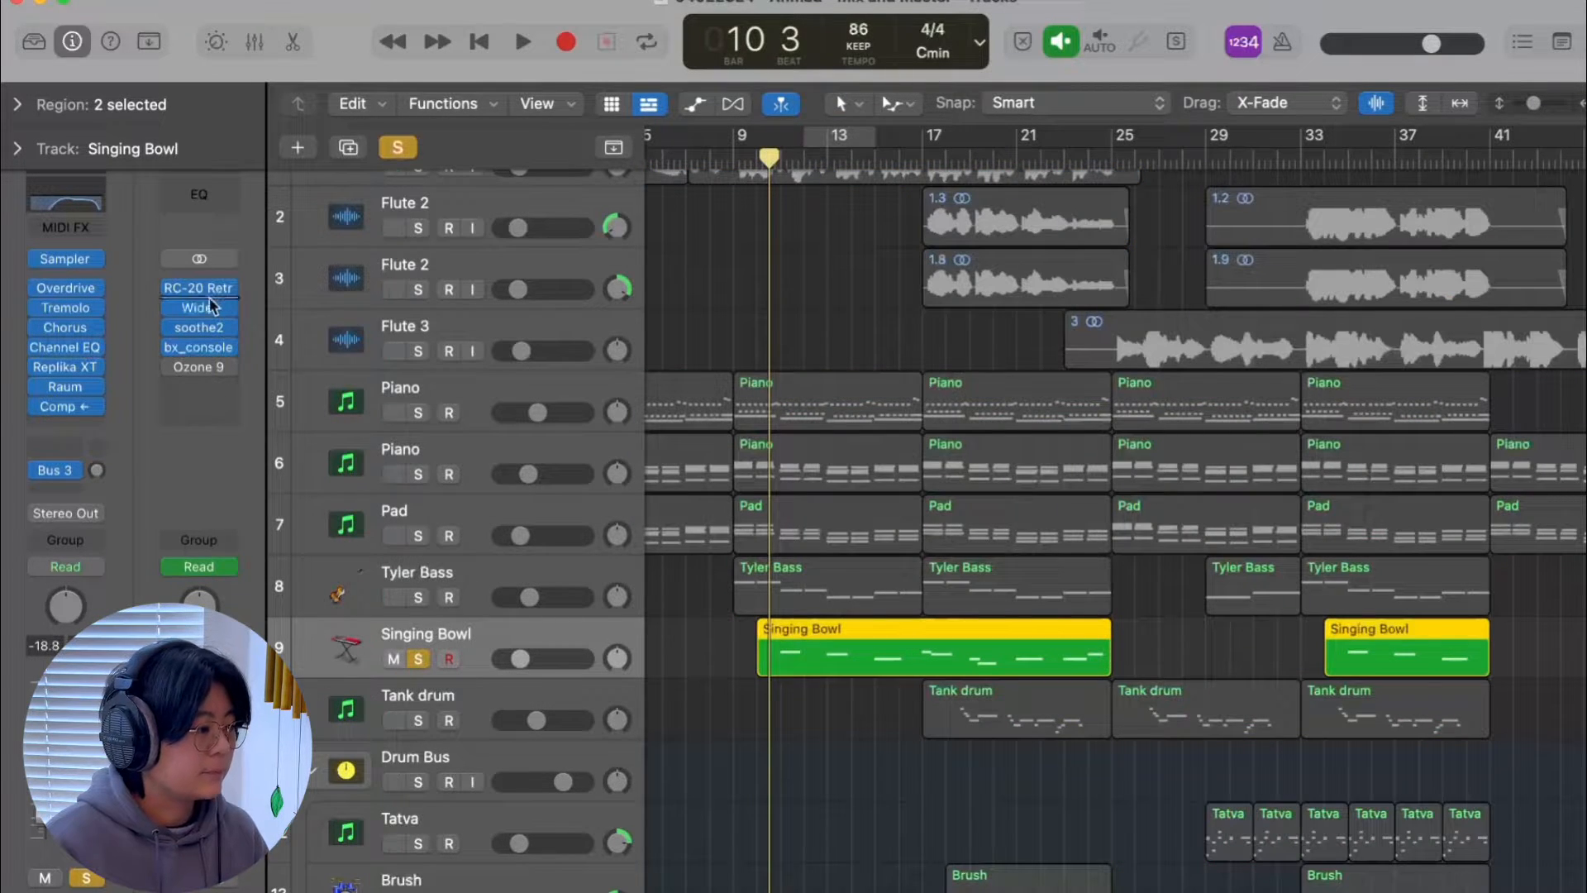
{"action": "left_click", "coordinate": [69, 344]}
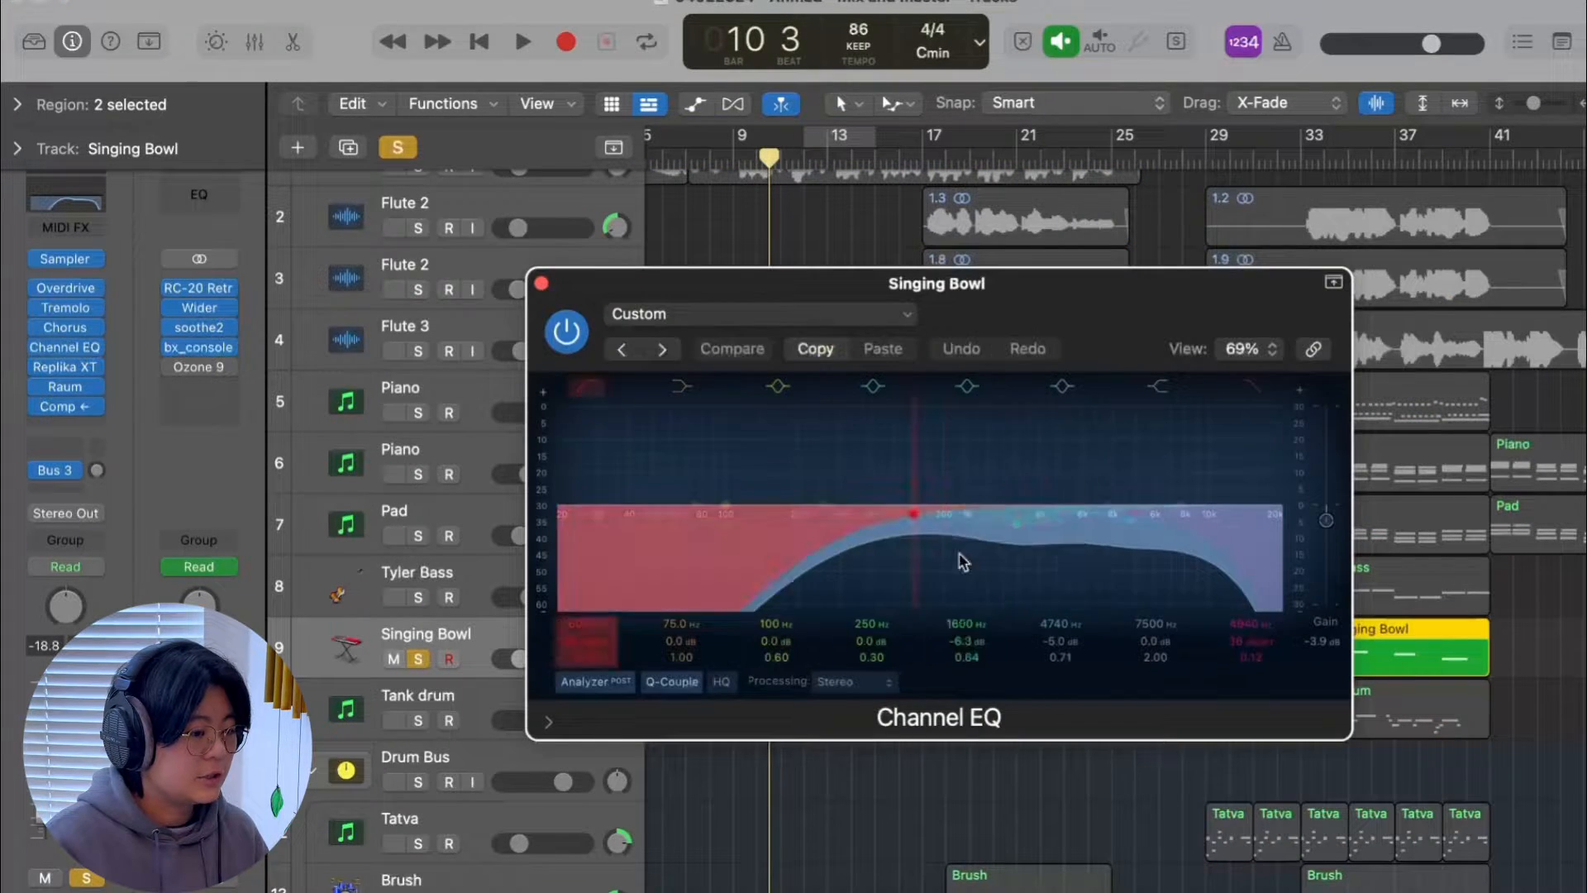
{"action": "left_click", "coordinate": [542, 283]}
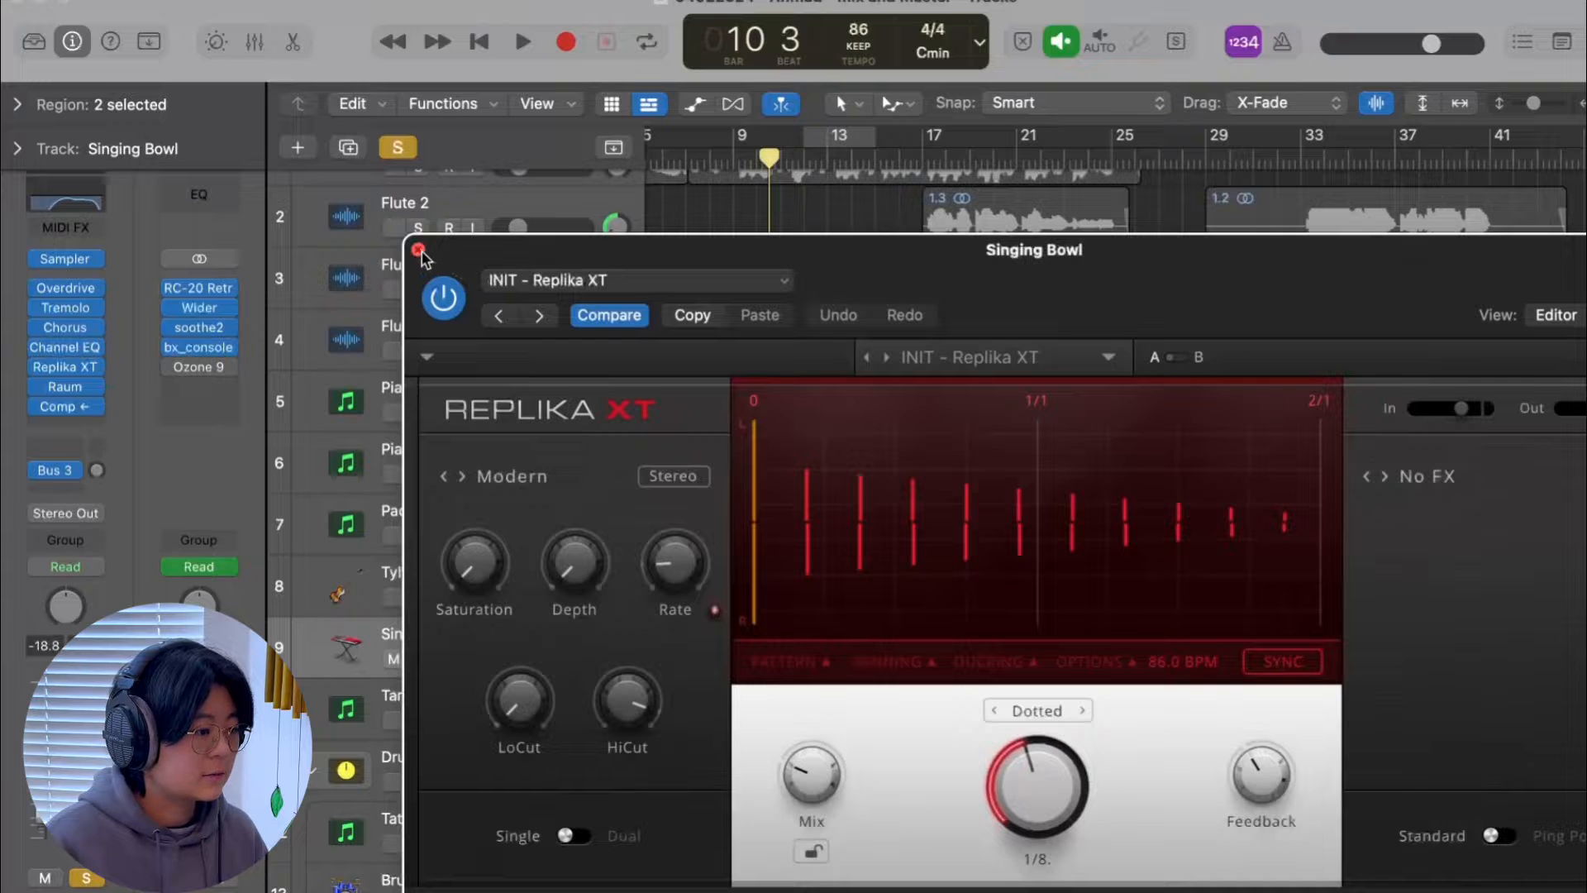
{"action": "left_click", "coordinate": [418, 249]}
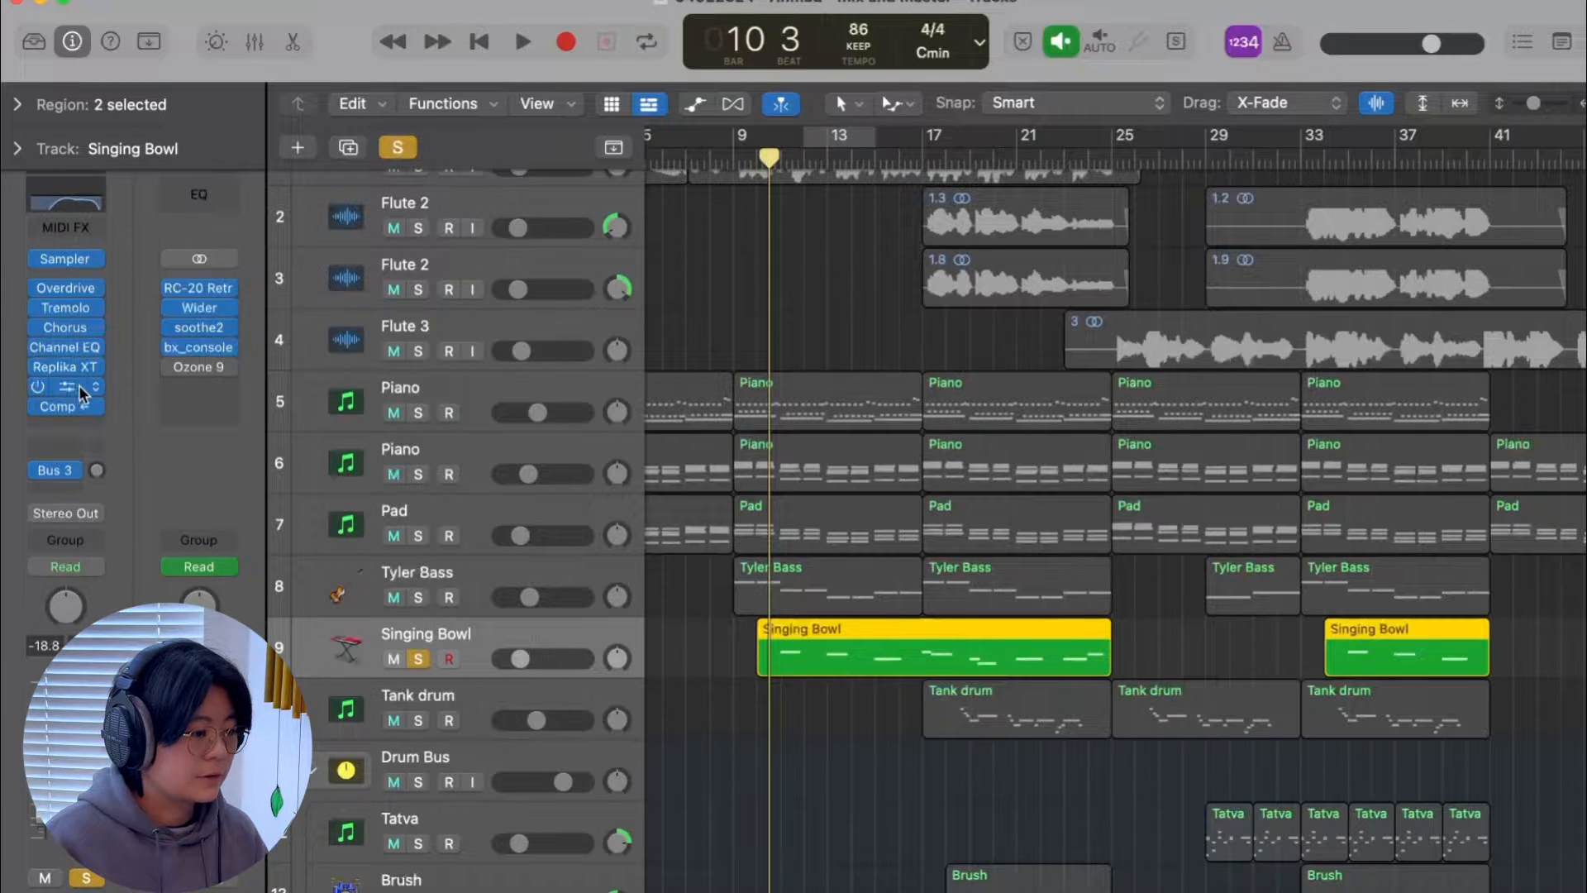
{"action": "left_click", "coordinate": [80, 387]}
{"action": "left_click", "coordinate": [543, 284]}
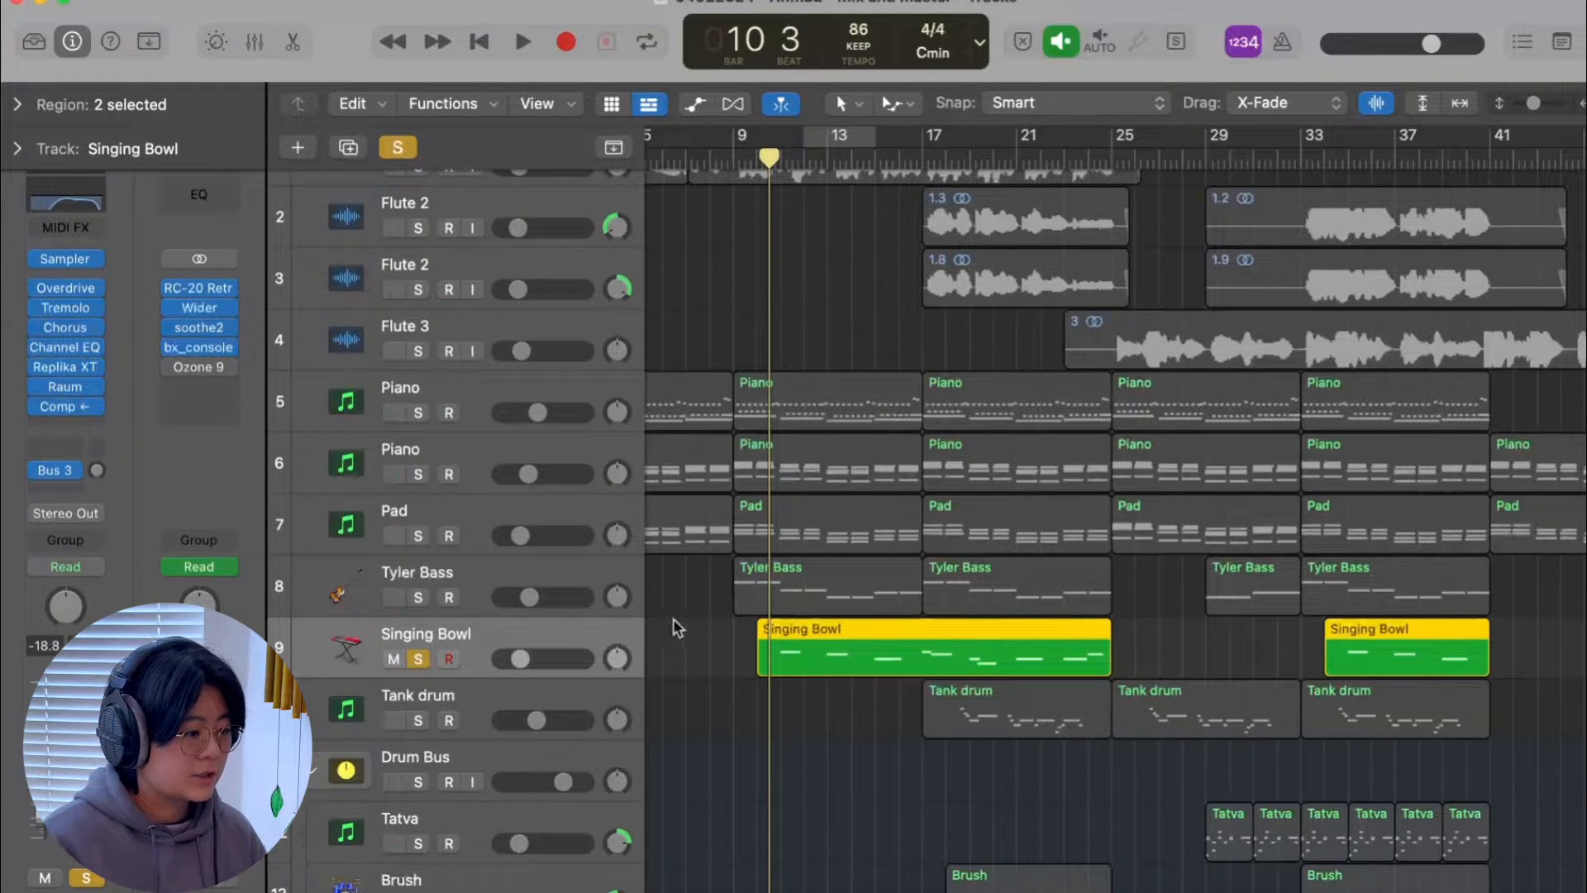
- Check the Singing Bowl compressor's Side Chain source, keep it on Kick (Audio 5), and close the plug-in
{"action": "left_click", "coordinate": [69, 405]}
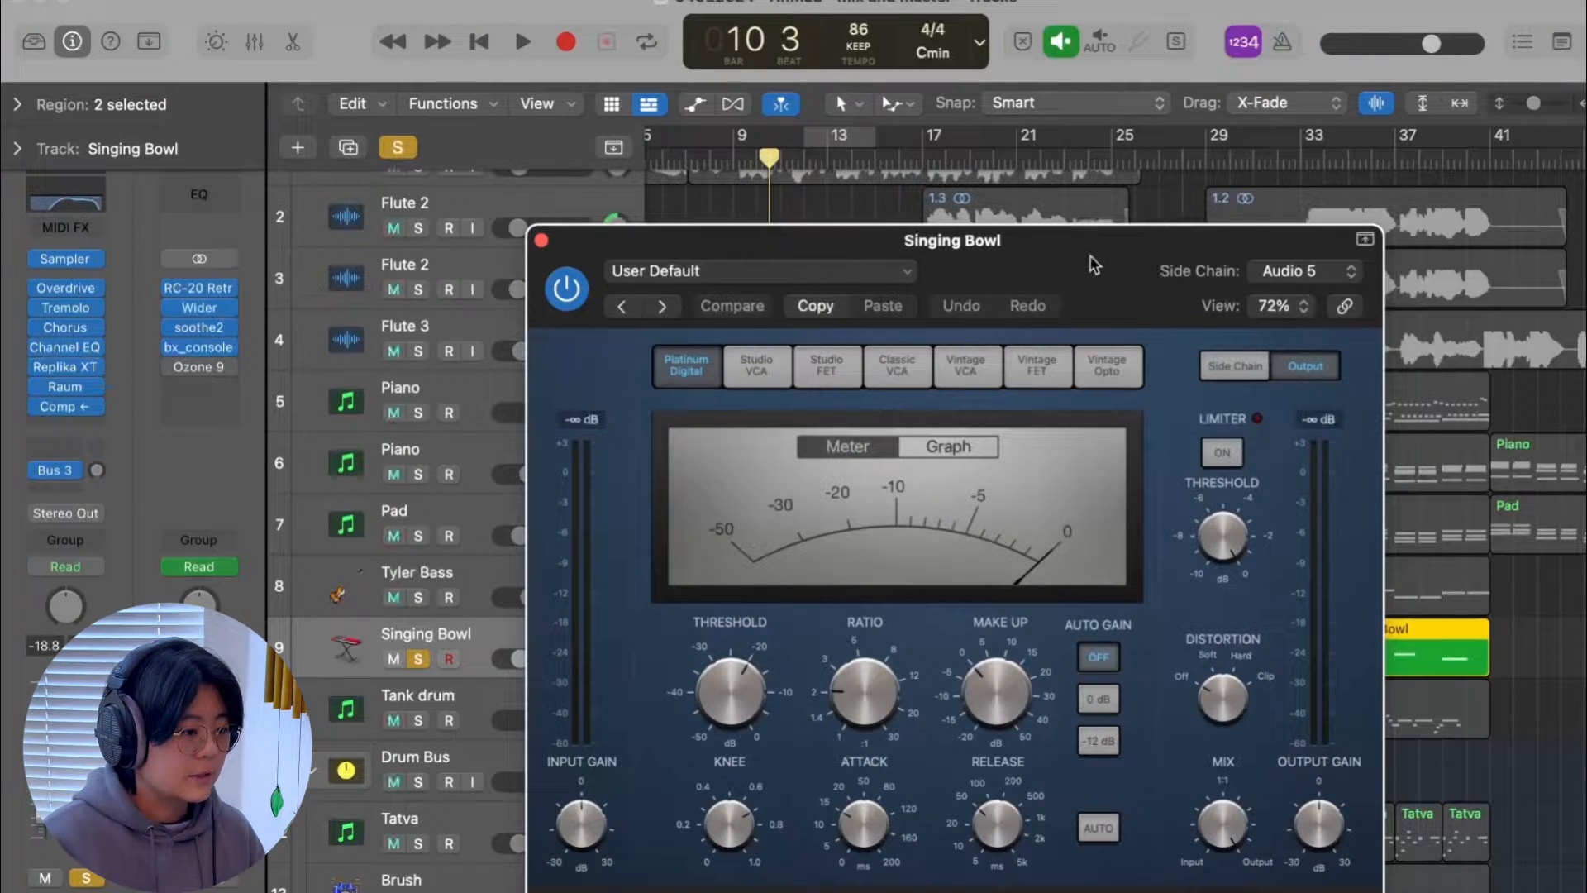
{"action": "left_click", "coordinate": [1310, 271]}
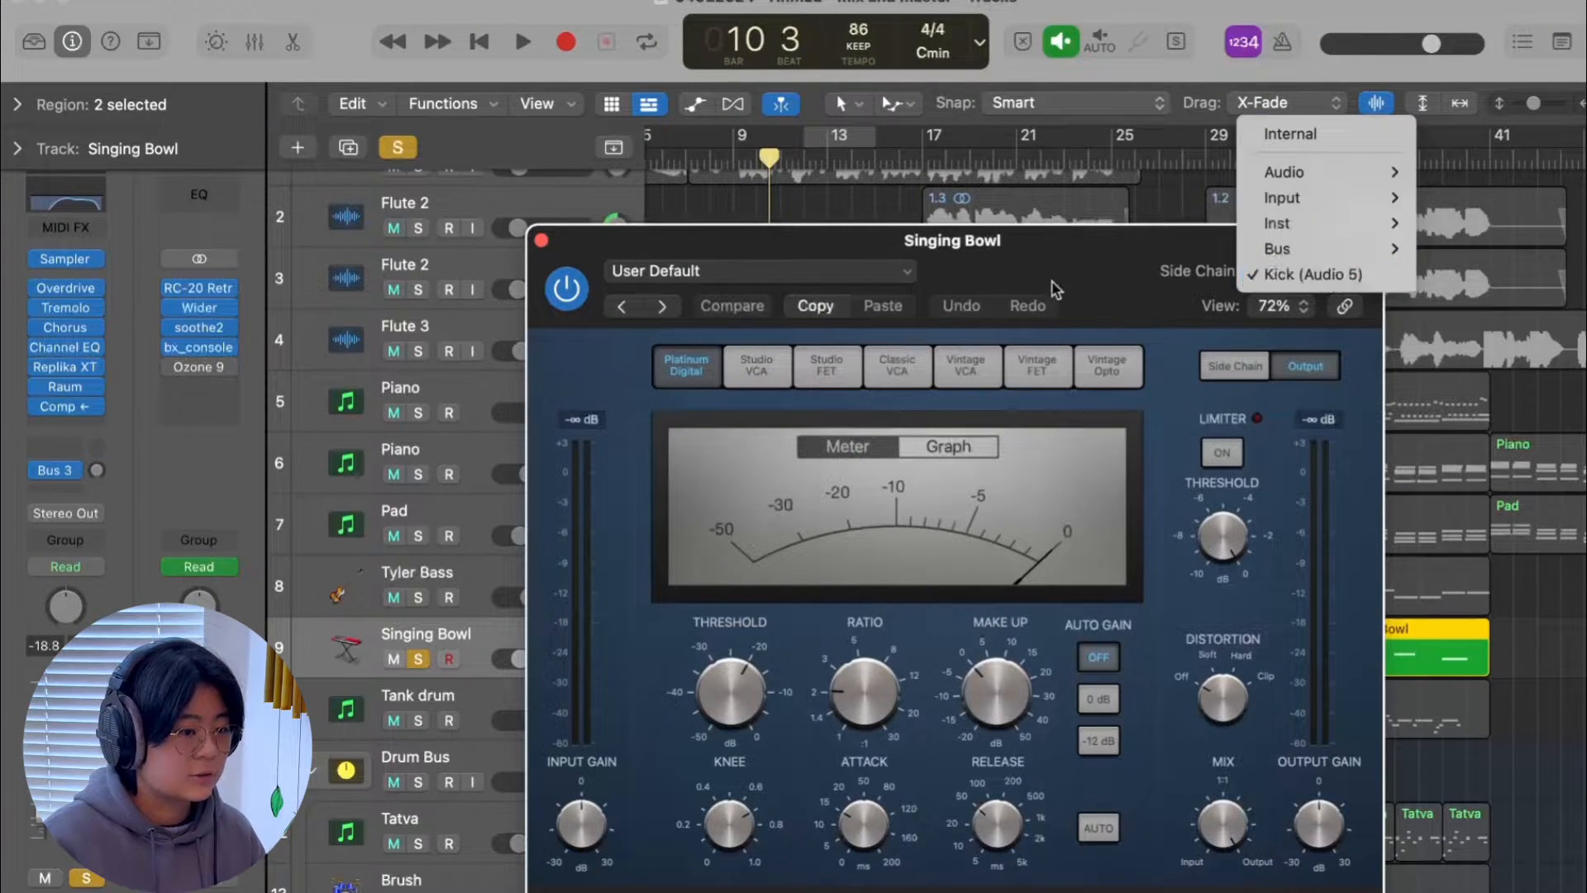
{"action": "left_click", "coordinate": [1310, 273]}
{"action": "left_click", "coordinate": [543, 240]}
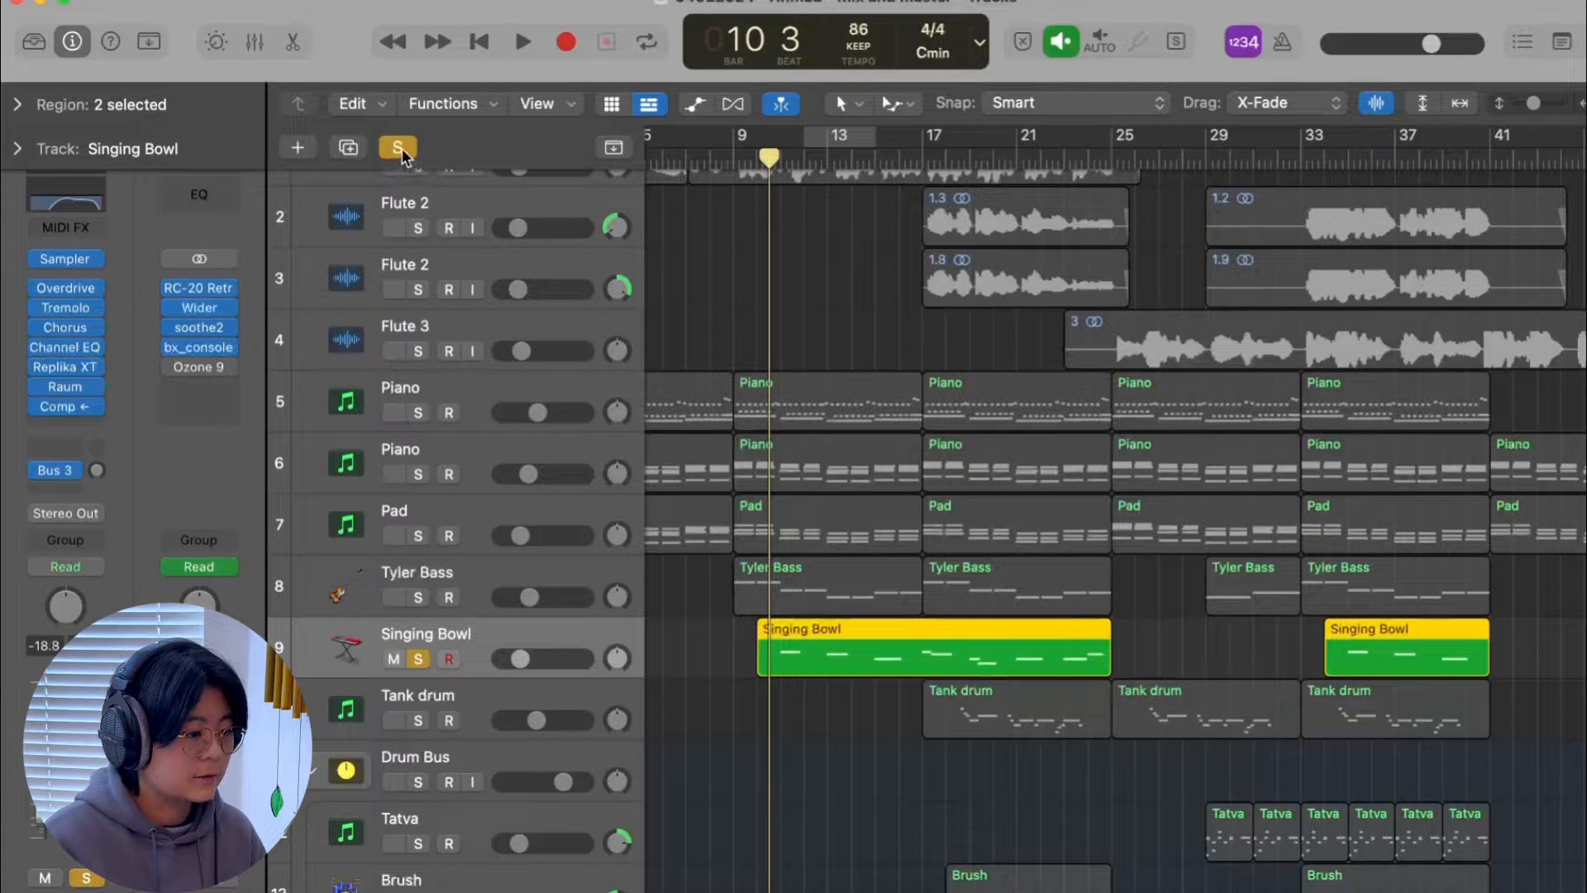
- Clear and recall the Singing Bowl solo, and listen to its part from bar 10
{"action": "left_click", "coordinate": [399, 148]}
{"action": "left_click", "coordinate": [400, 148]}
{"action": "key", "text": "space"}
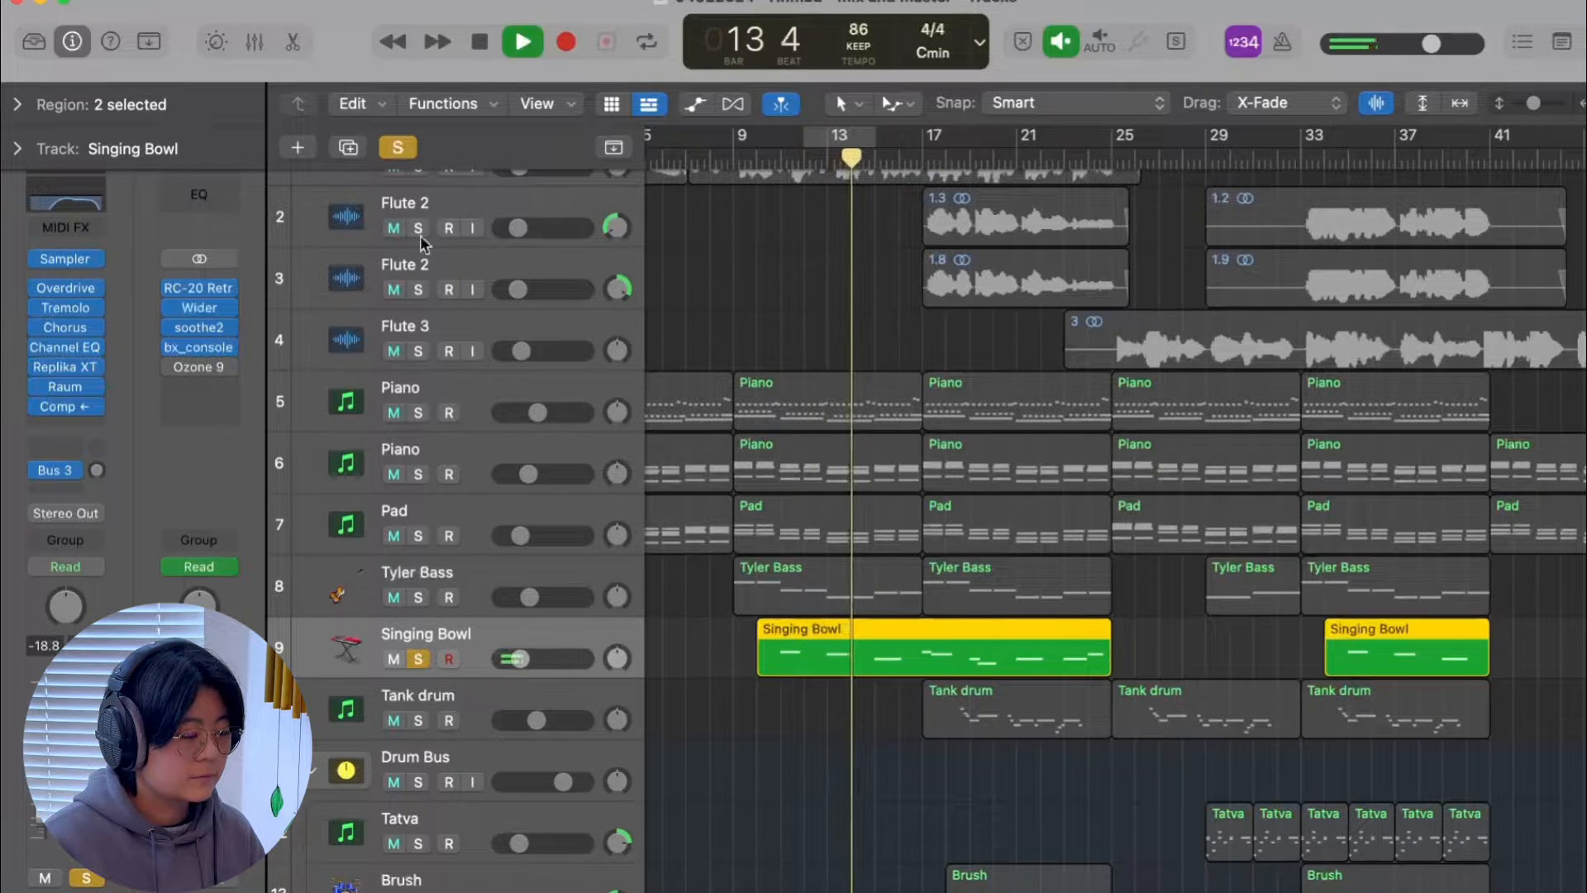
{"action": "key", "text": "space"}
- Examine the notes of both Singing Bowl regions in the Piano Roll and close the editor
{"action": "scroll", "coordinate": [822, 808], "scroll_direction": "down", "scroll_amount": 1}
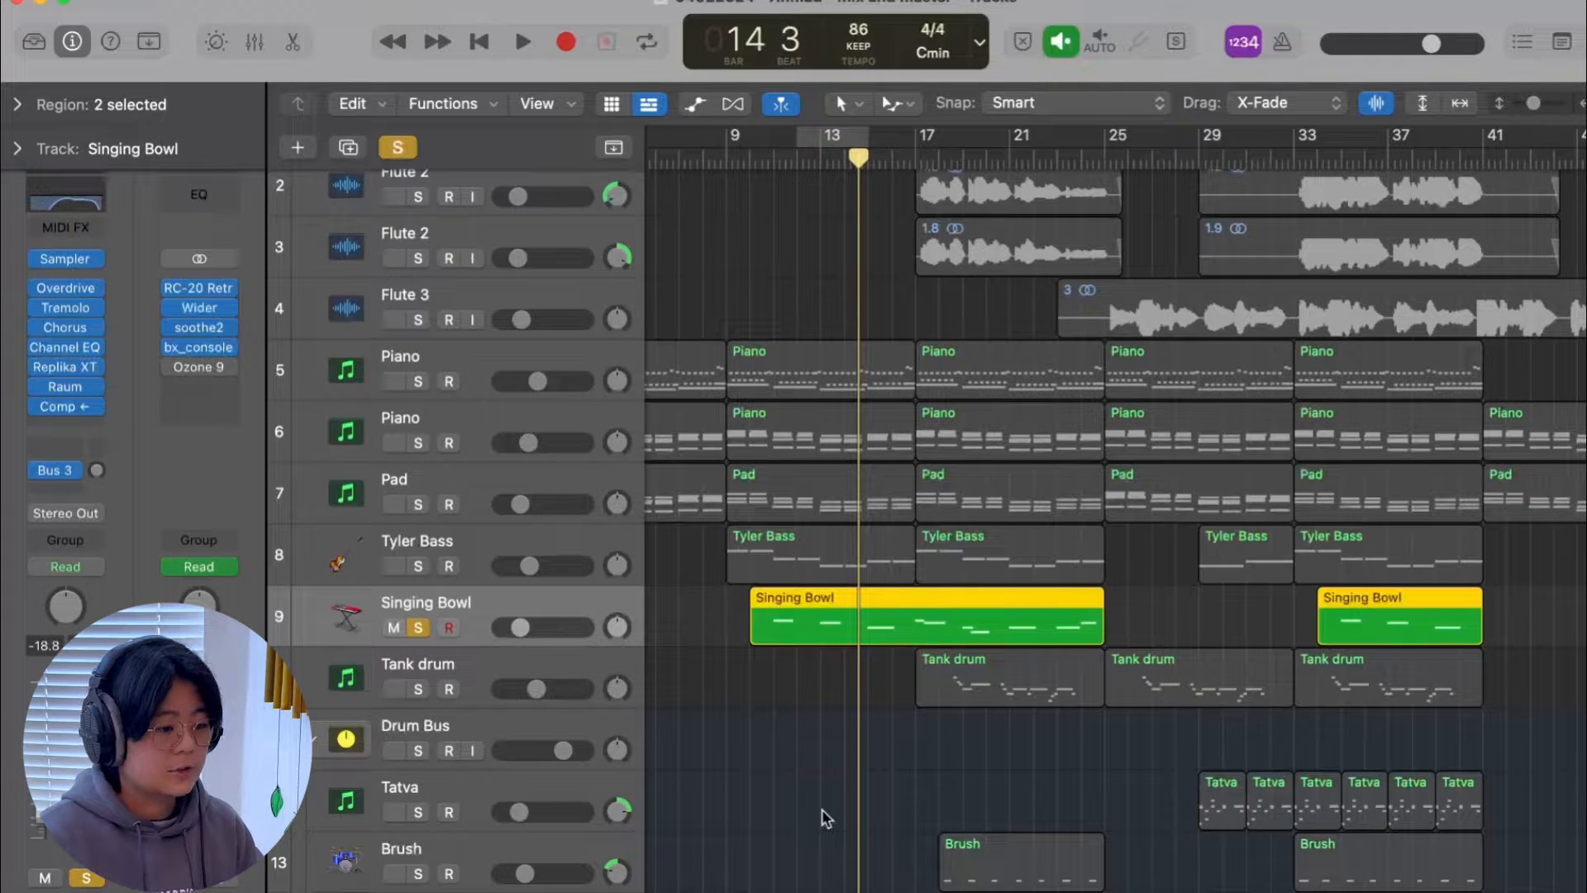
{"action": "double_click", "coordinate": [947, 611]}
{"action": "scroll", "coordinate": [811, 643], "scroll_direction": "left", "scroll_amount": 15}
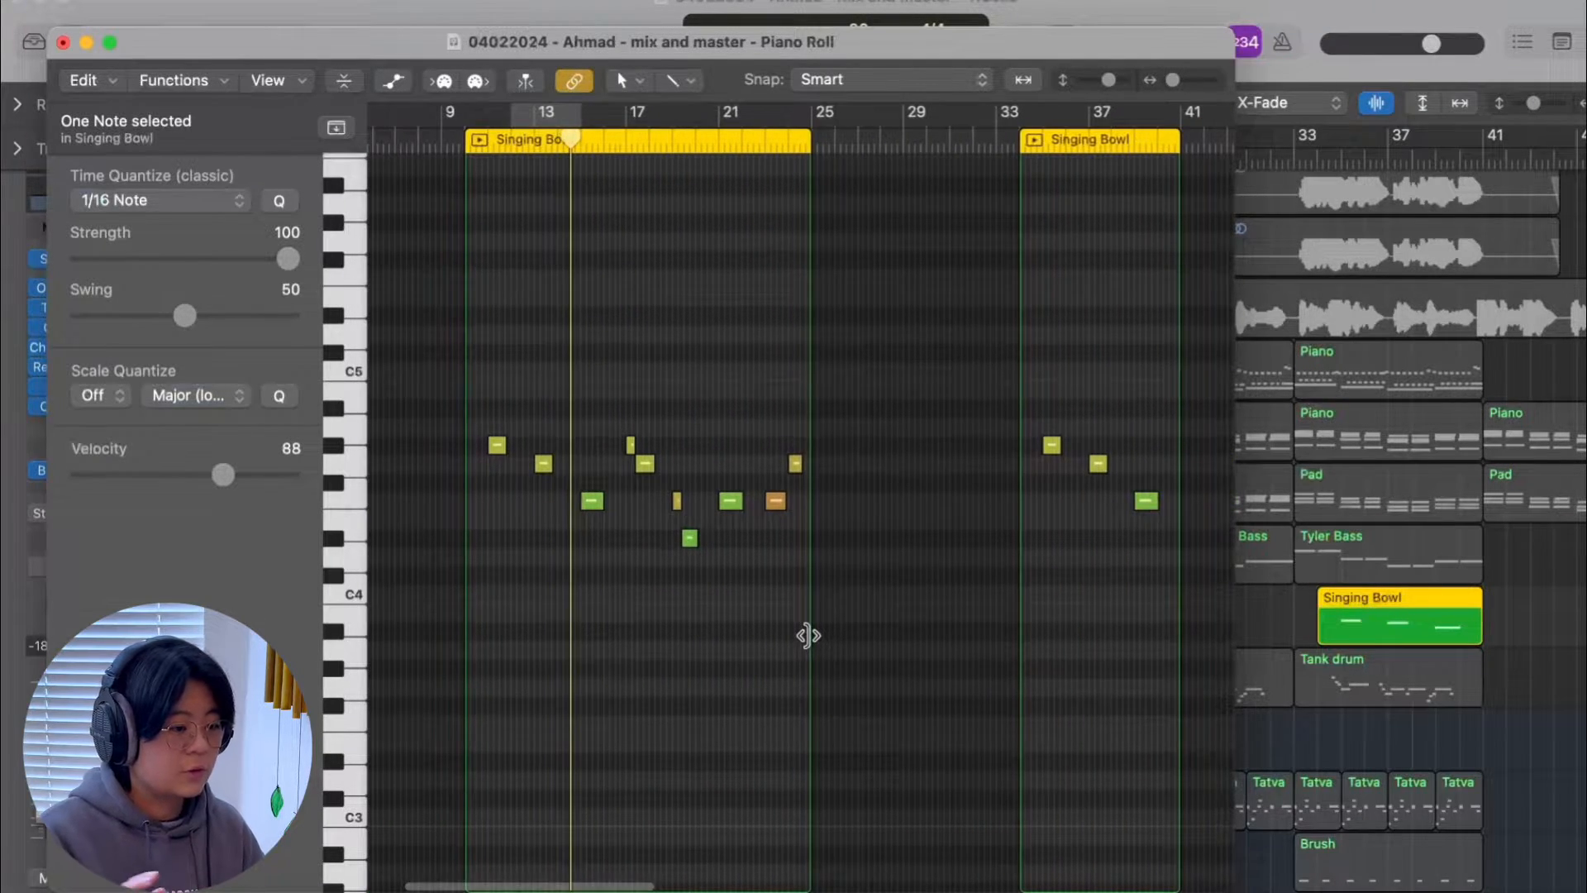
{"action": "left_click", "coordinate": [64, 42]}
- Solo the Tank drum track, place the playhead at bar 18 and review its Zen Meditations Tank Drum instrument
{"action": "left_click", "coordinate": [461, 538]}
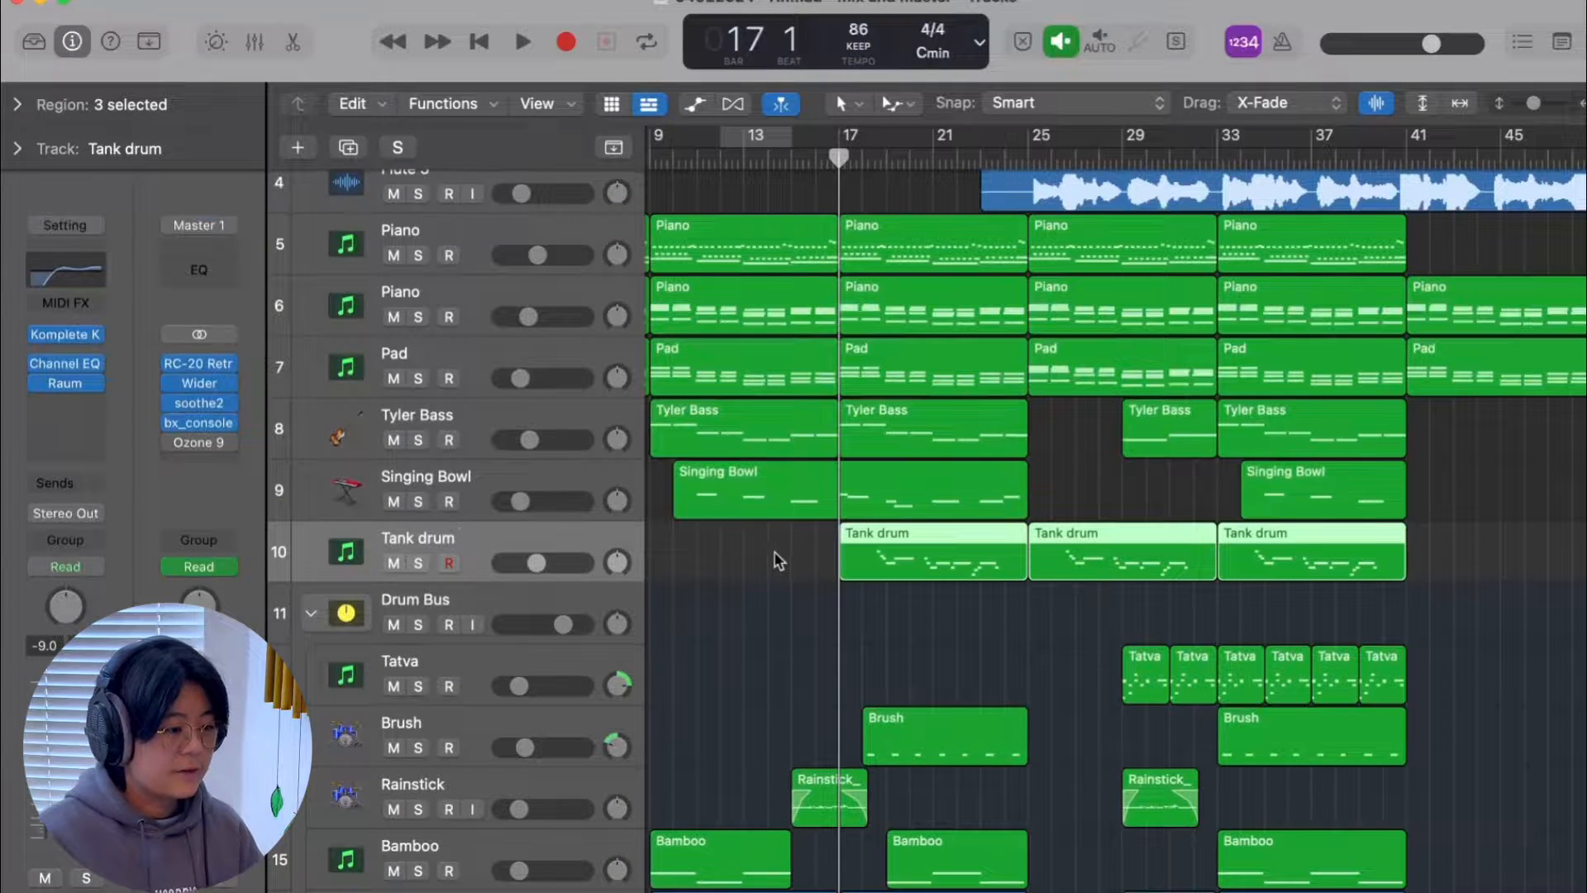
{"action": "left_click", "coordinate": [418, 565]}
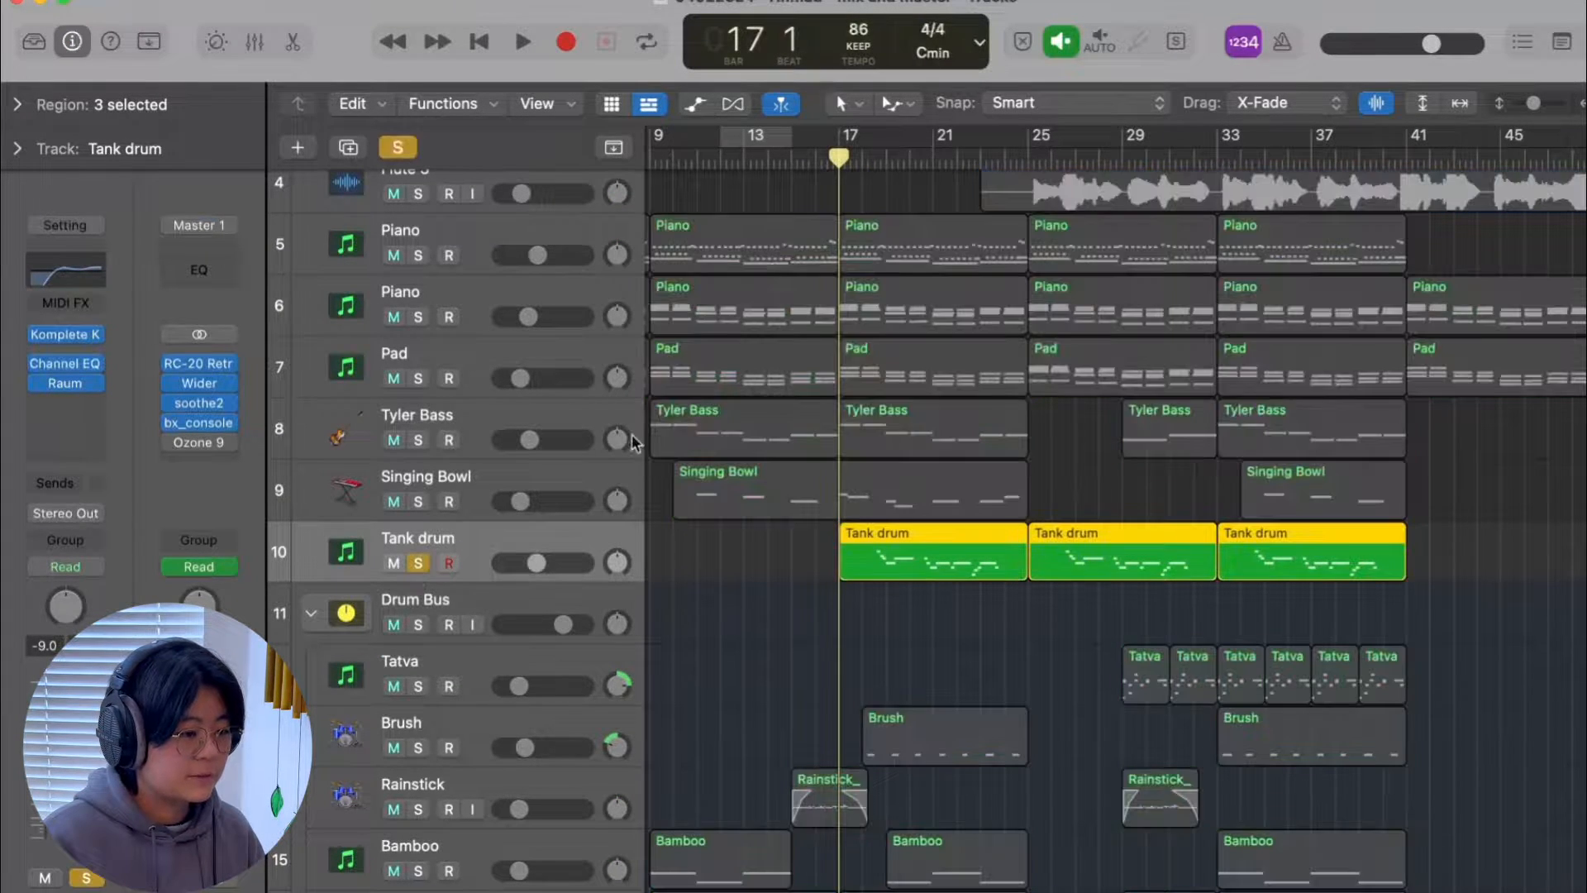
{"action": "left_click", "coordinate": [875, 132]}
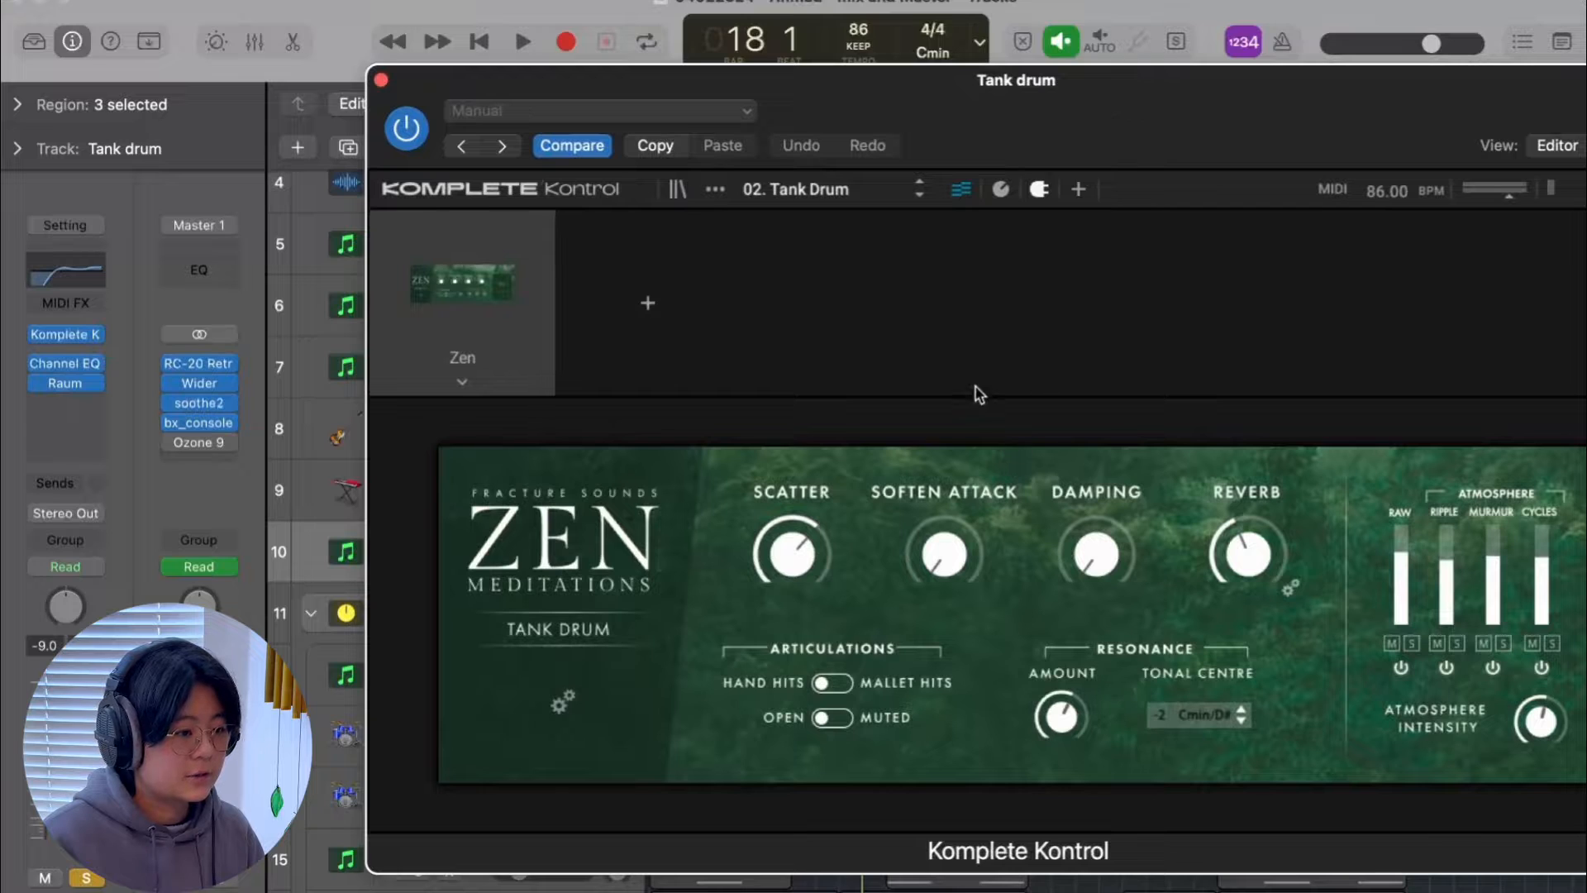
{"action": "left_click", "coordinate": [381, 79]}
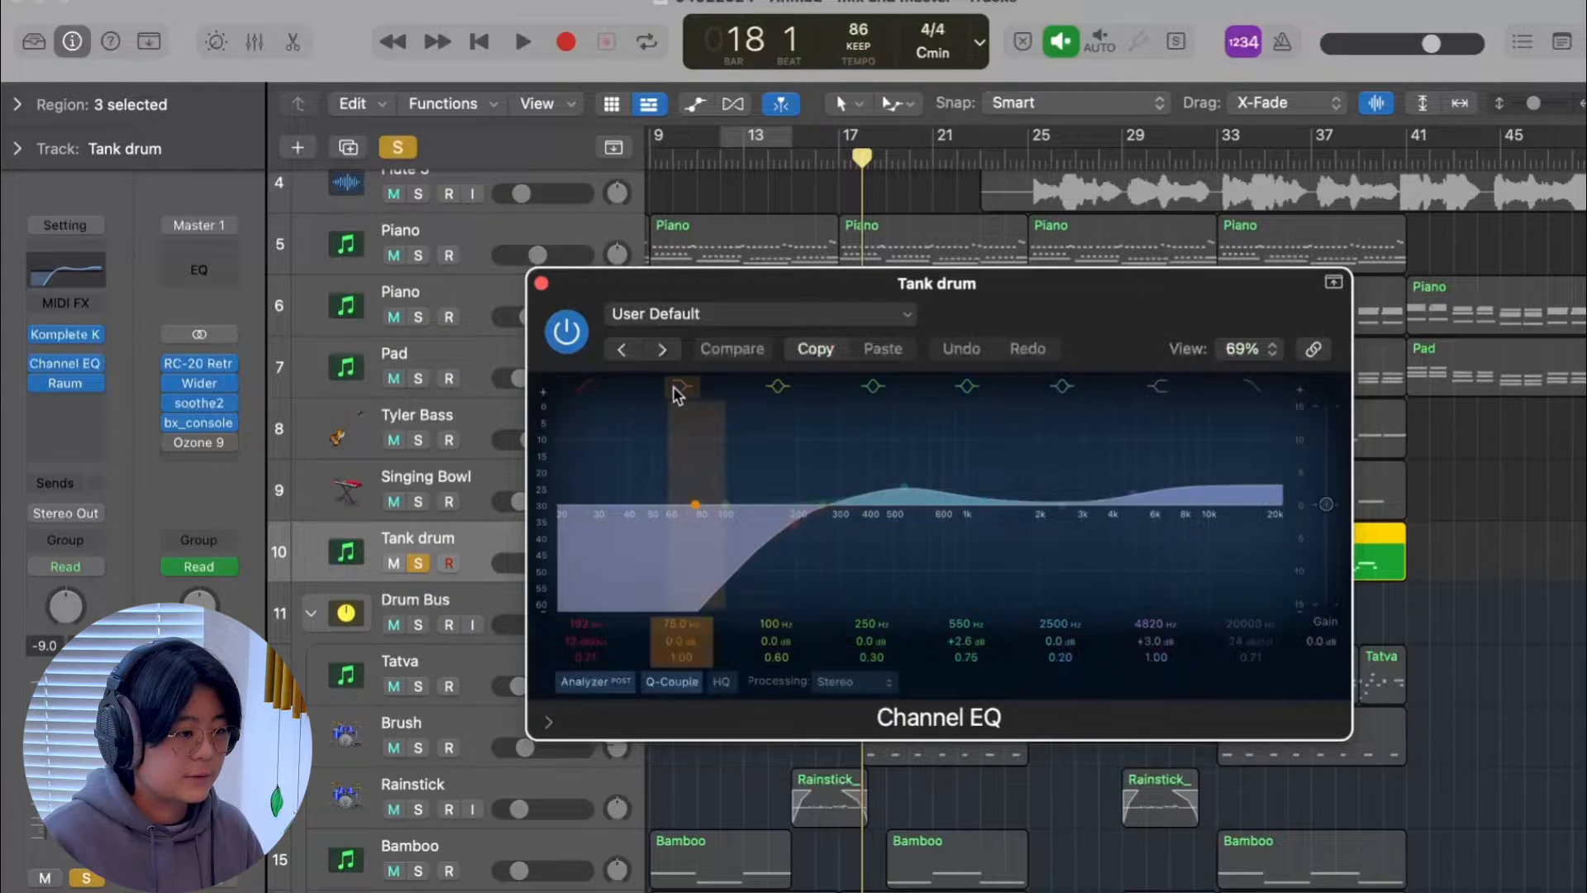
- Review the Tank drum track's Channel EQ curve and its Raum reverb settings, closing both plug-ins
{"action": "left_click", "coordinate": [542, 281]}
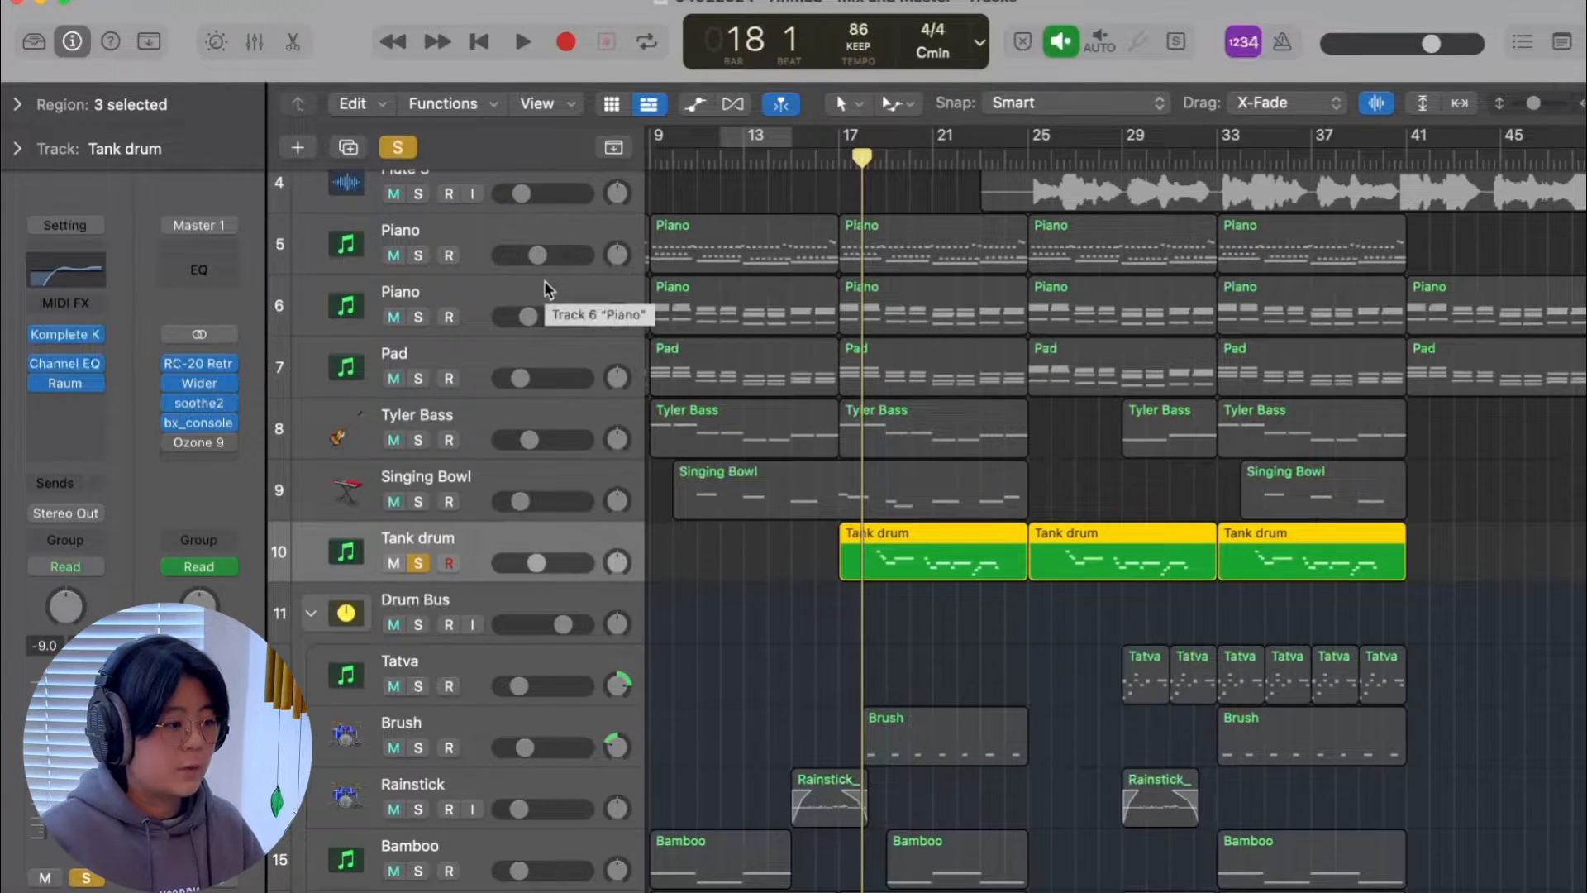
{"action": "left_click", "coordinate": [69, 289]}
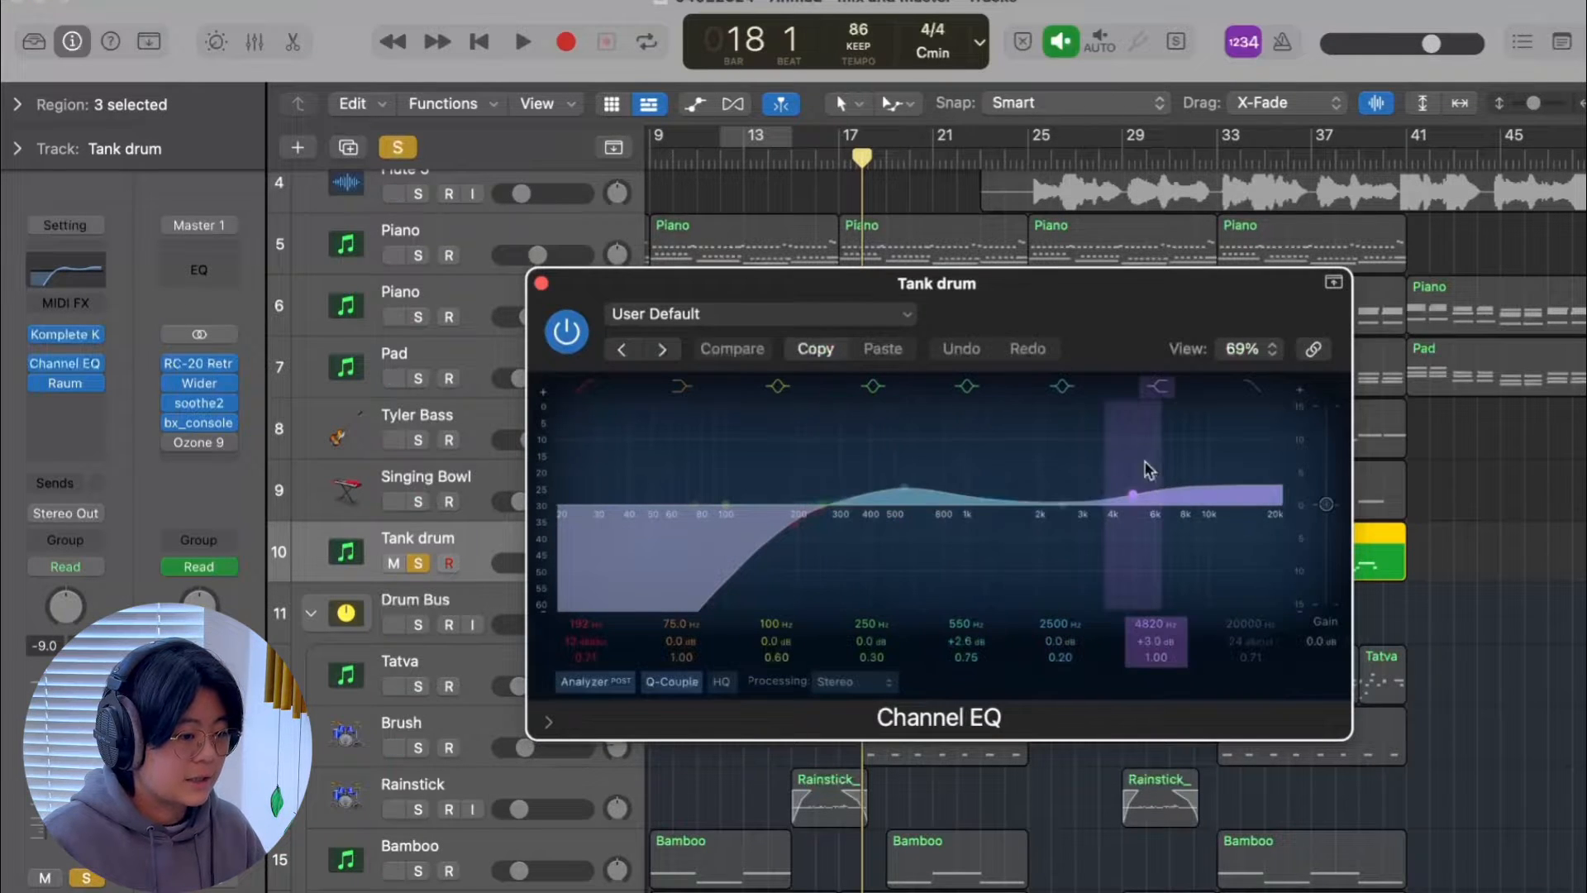
{"action": "left_click", "coordinate": [541, 284]}
{"action": "left_click", "coordinate": [68, 384]}
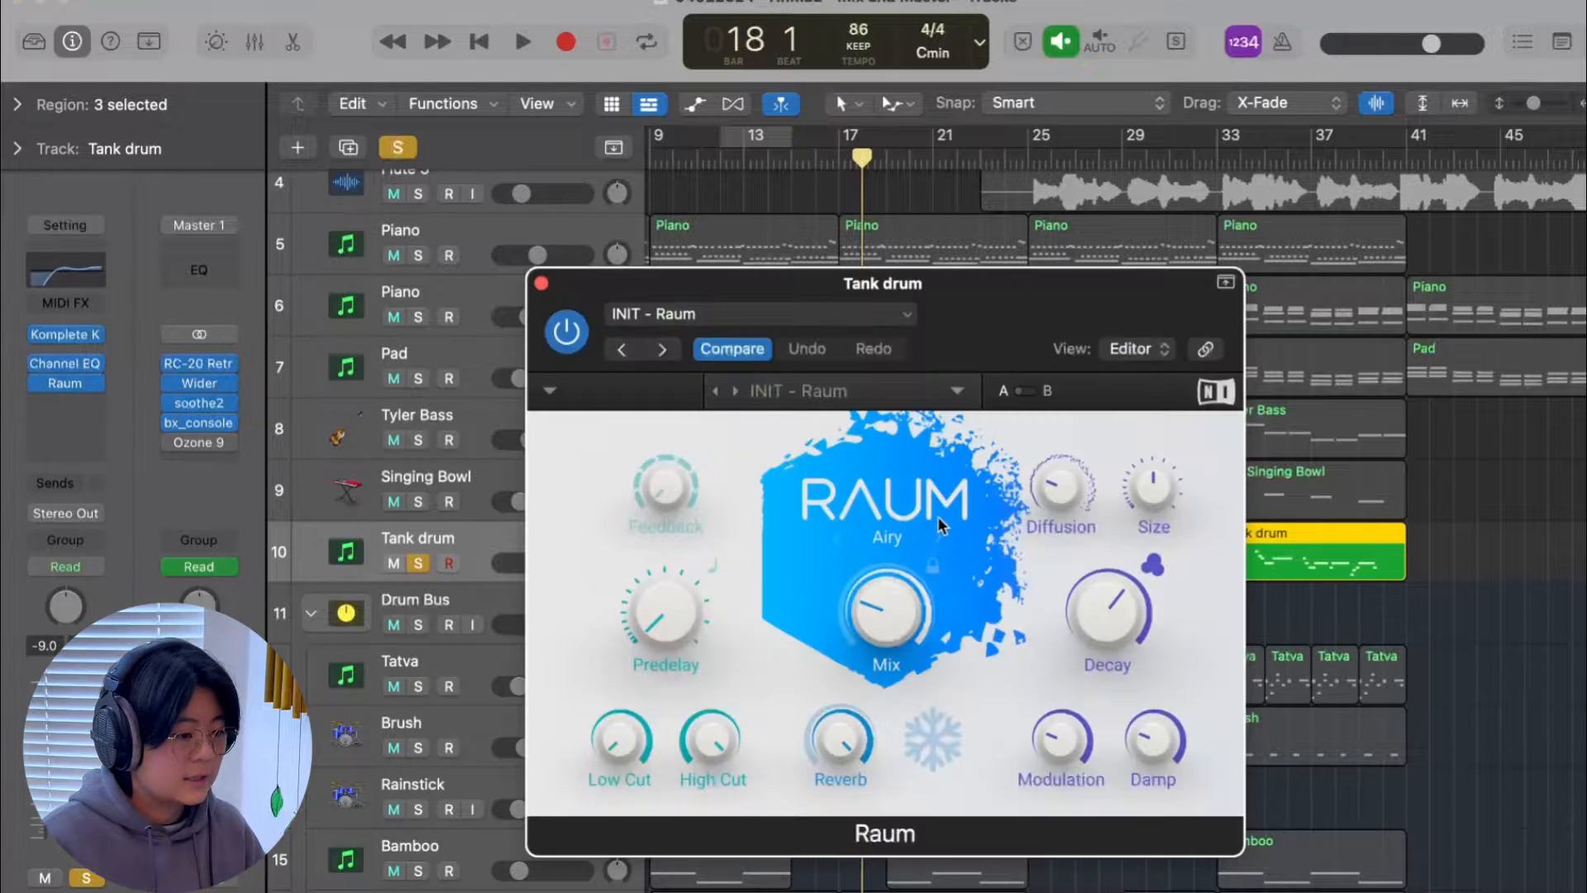
{"action": "left_click", "coordinate": [541, 285]}
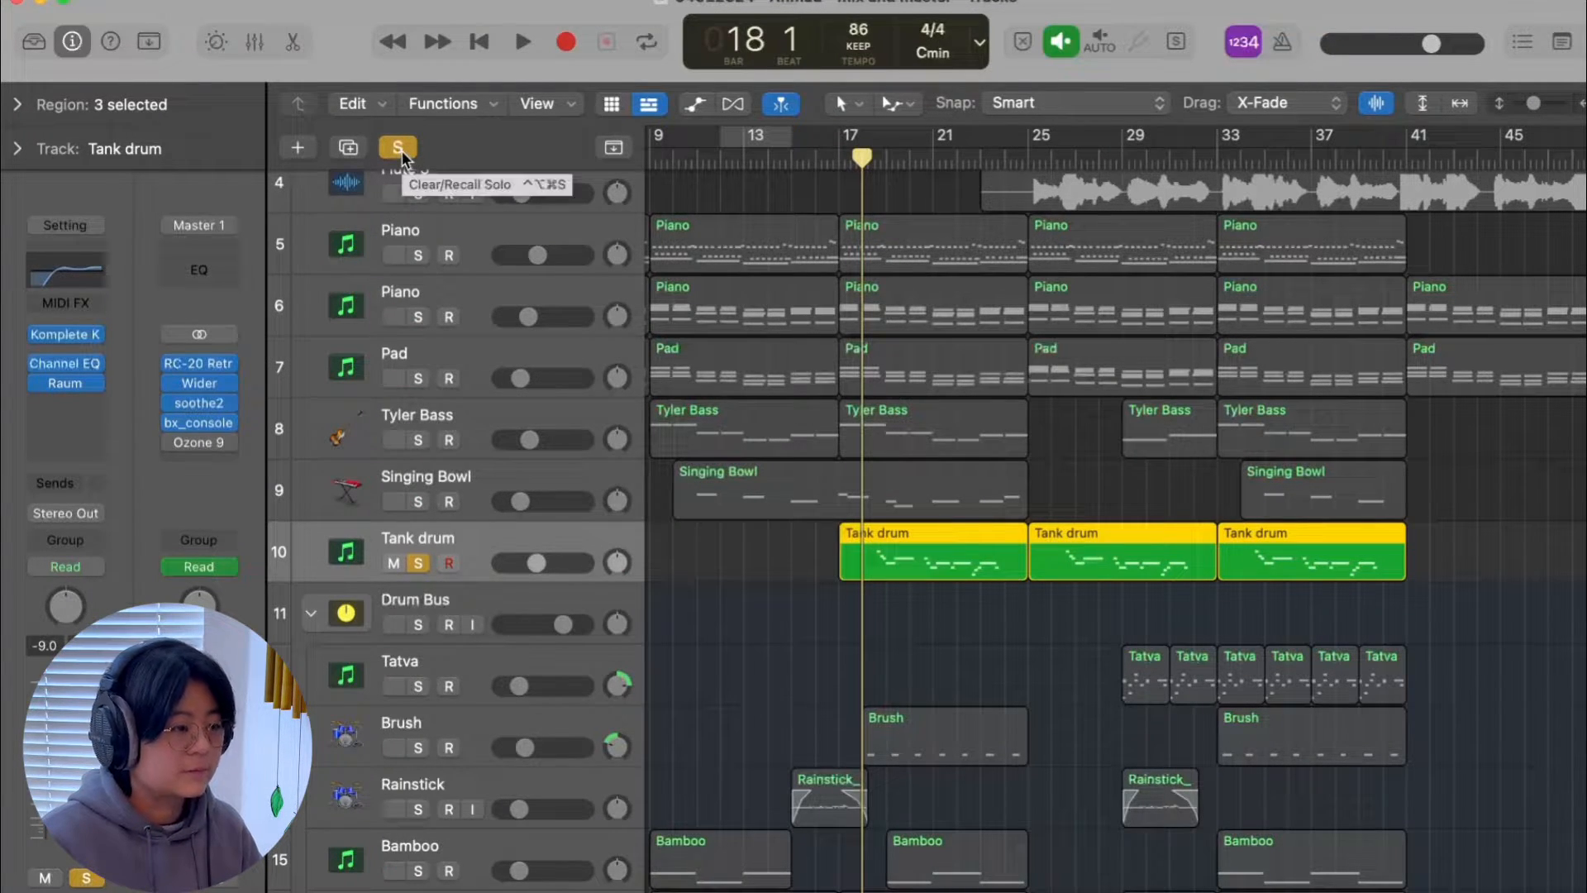
- Listen to the soloed Tank drum part from bar 18, stop playback and turn its solo off
{"action": "key", "text": "space"}
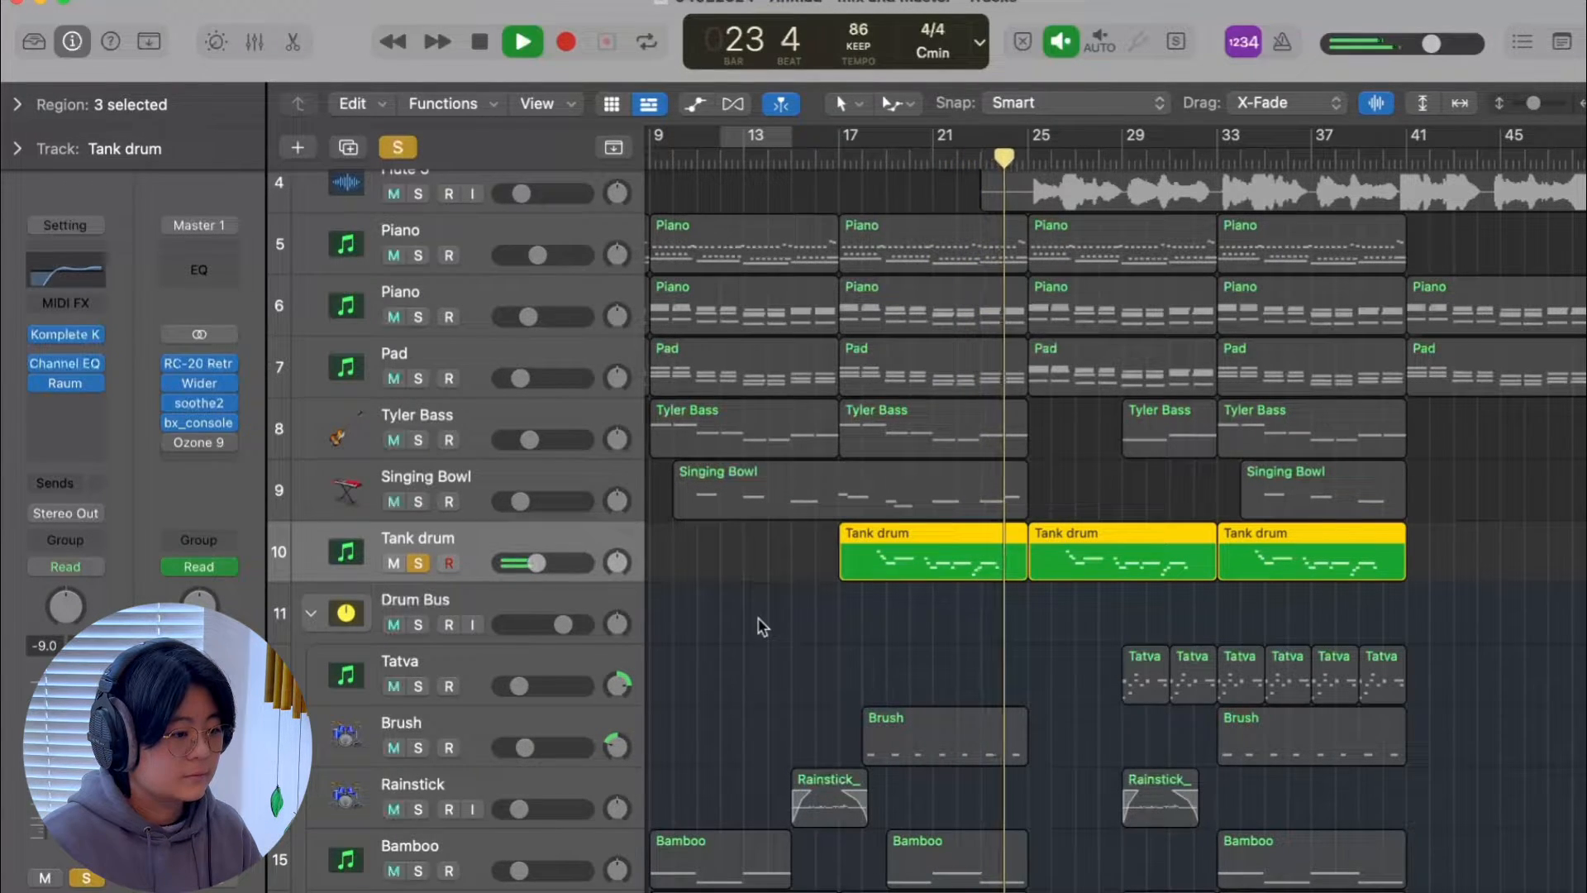
{"action": "key", "text": "space"}
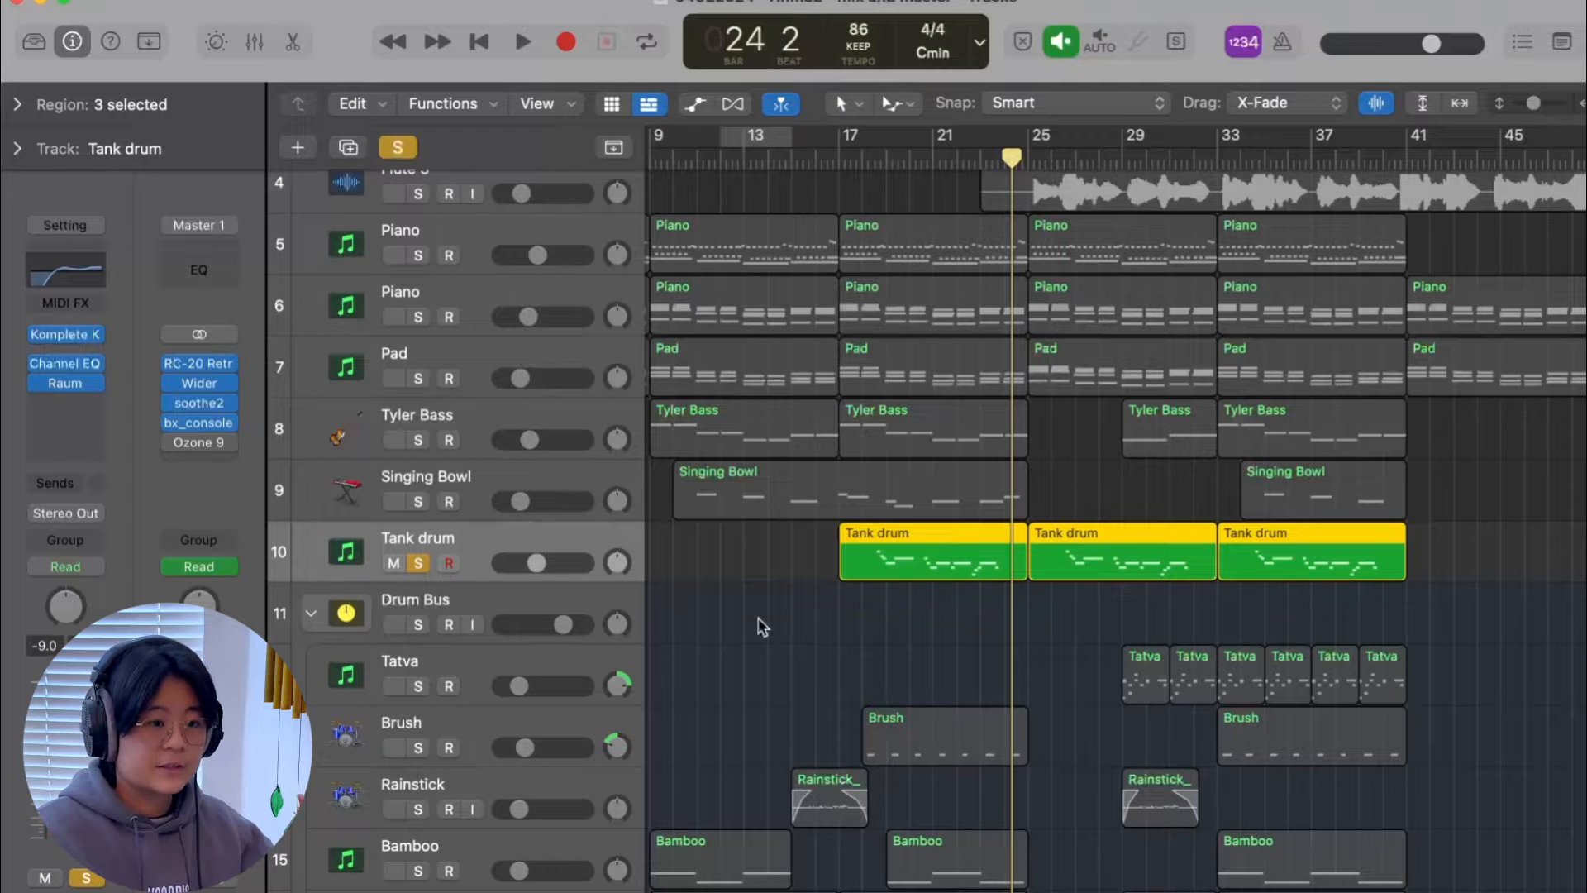
{"action": "scroll", "coordinate": [1011, 549], "scroll_direction": "up", "scroll_amount": 5}
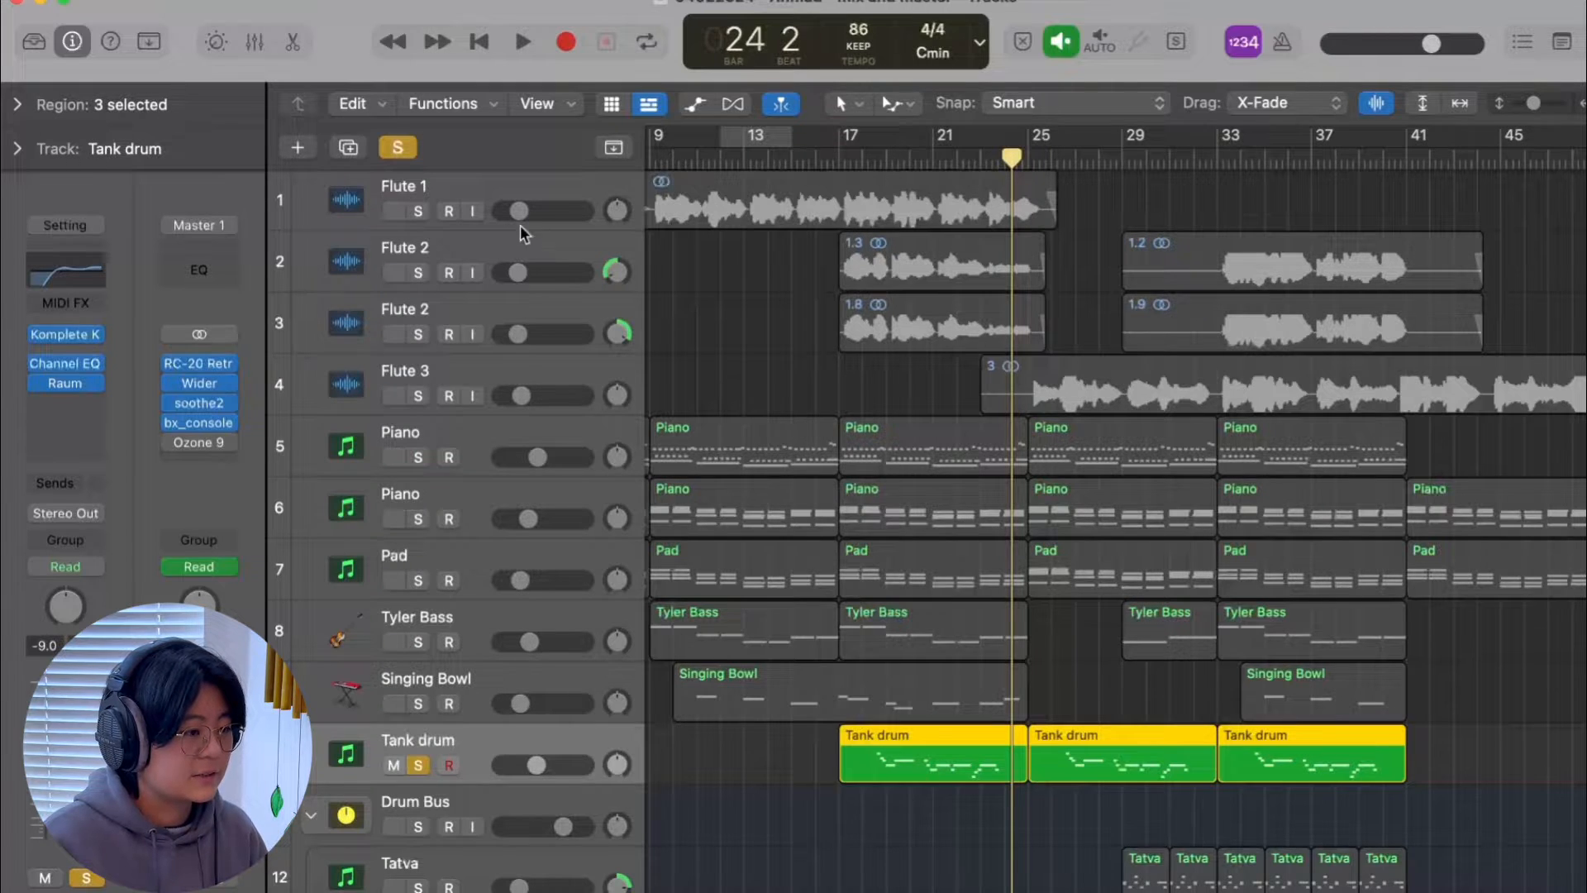
{"action": "key", "text": "s"}
- Select the Flute 1, Flute 2 and Flute 3 tracks in turn and look over where their regions sit in the arrangement
{"action": "scroll", "coordinate": [744, 384], "scroll_direction": "left", "scroll_amount": 5}
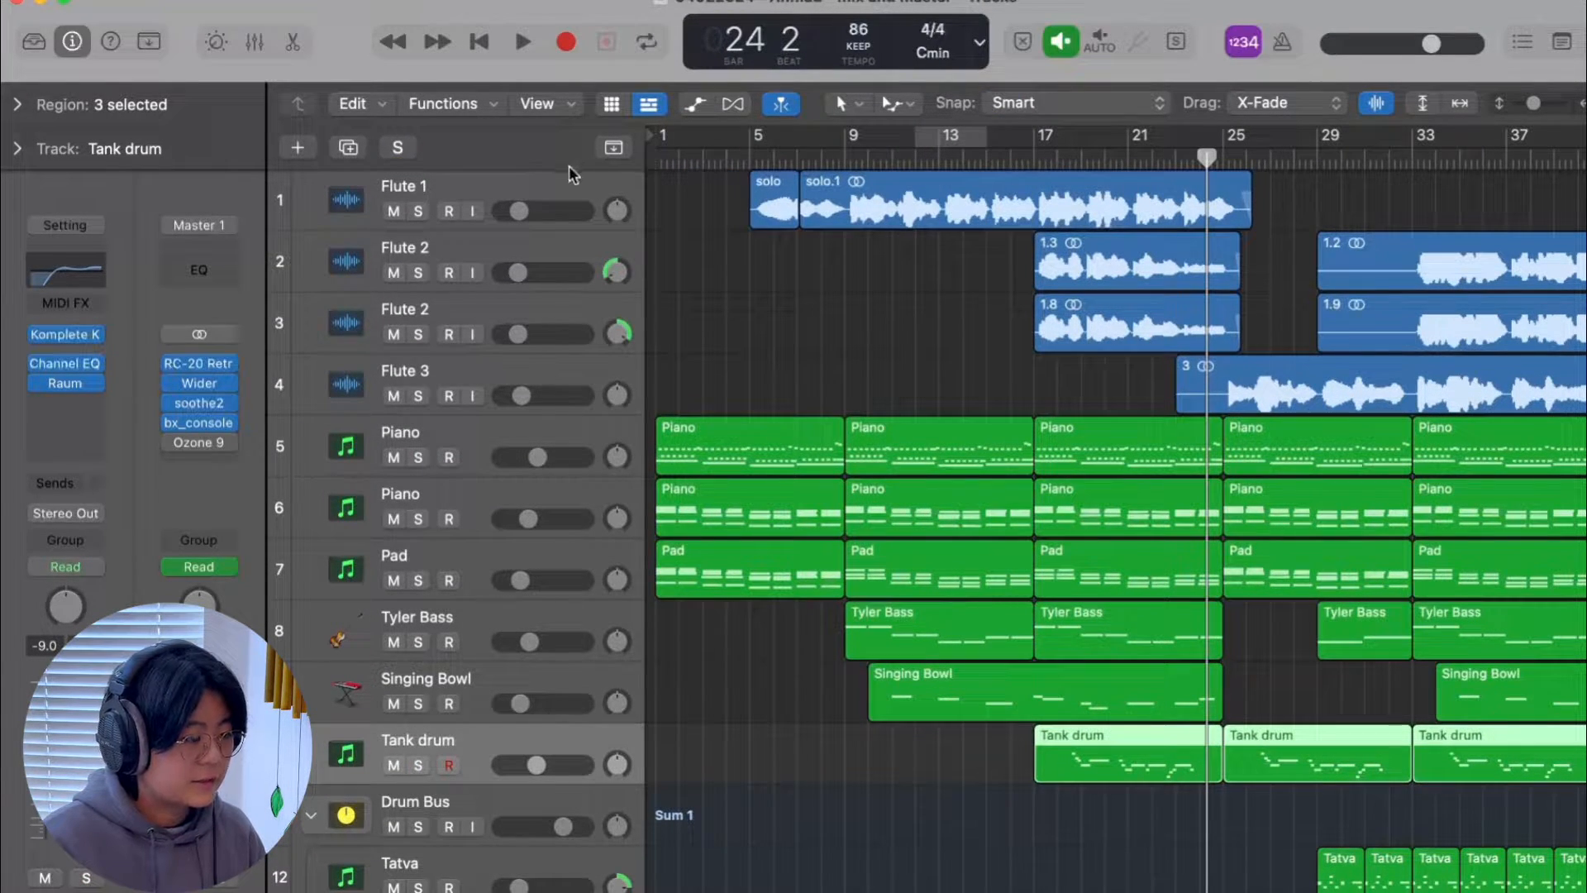
{"action": "left_click", "coordinate": [565, 187]}
{"action": "left_click", "coordinate": [488, 248]}
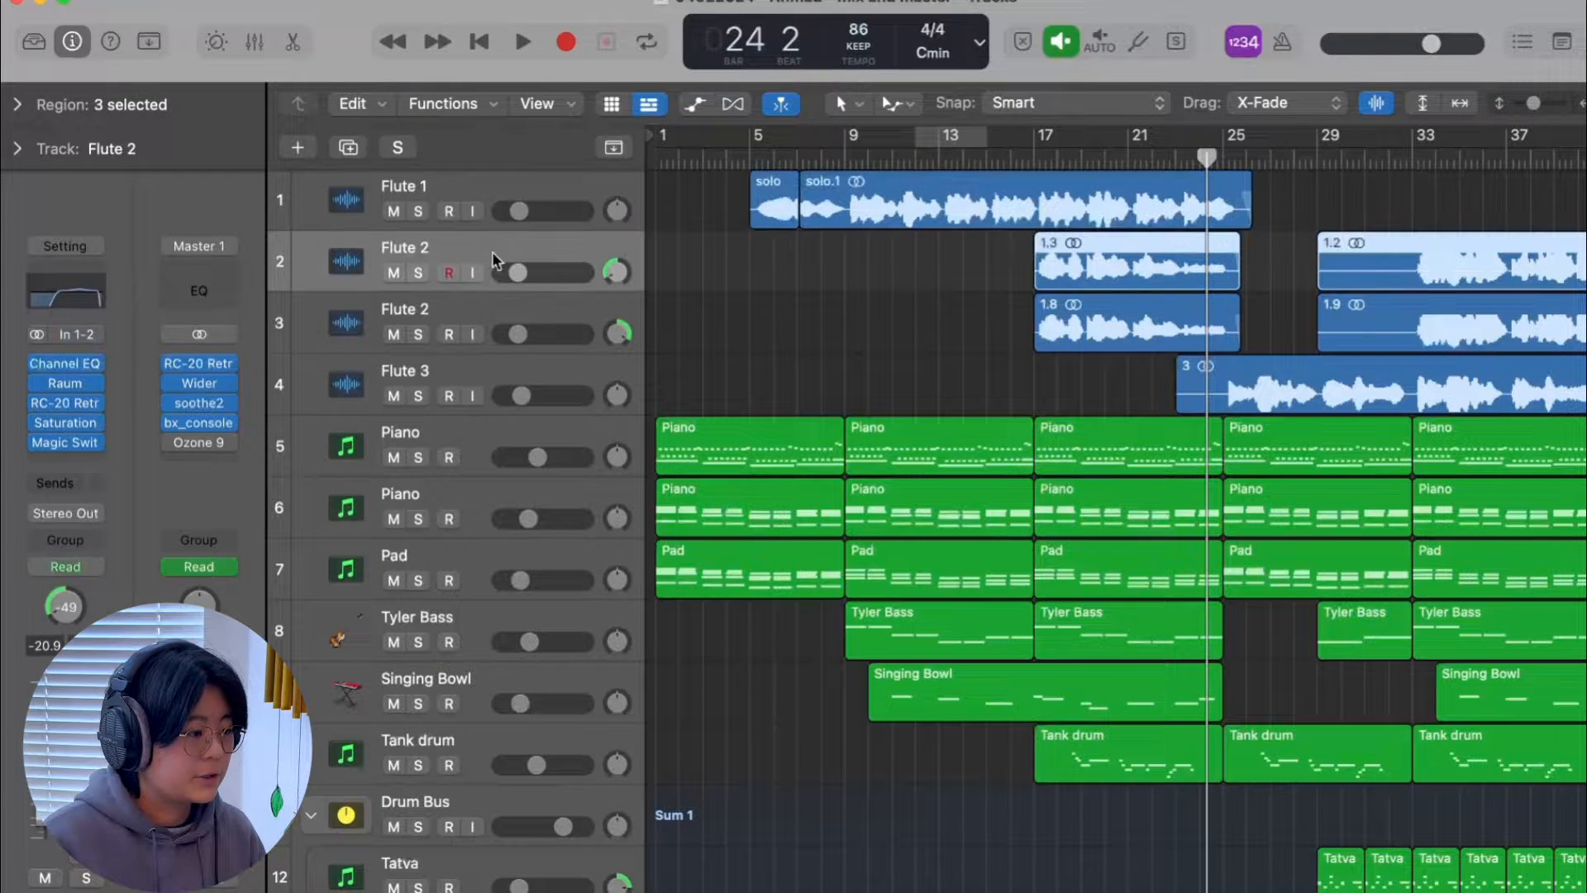
{"action": "left_click", "coordinate": [525, 307]}
{"action": "left_click", "coordinate": [530, 361]}
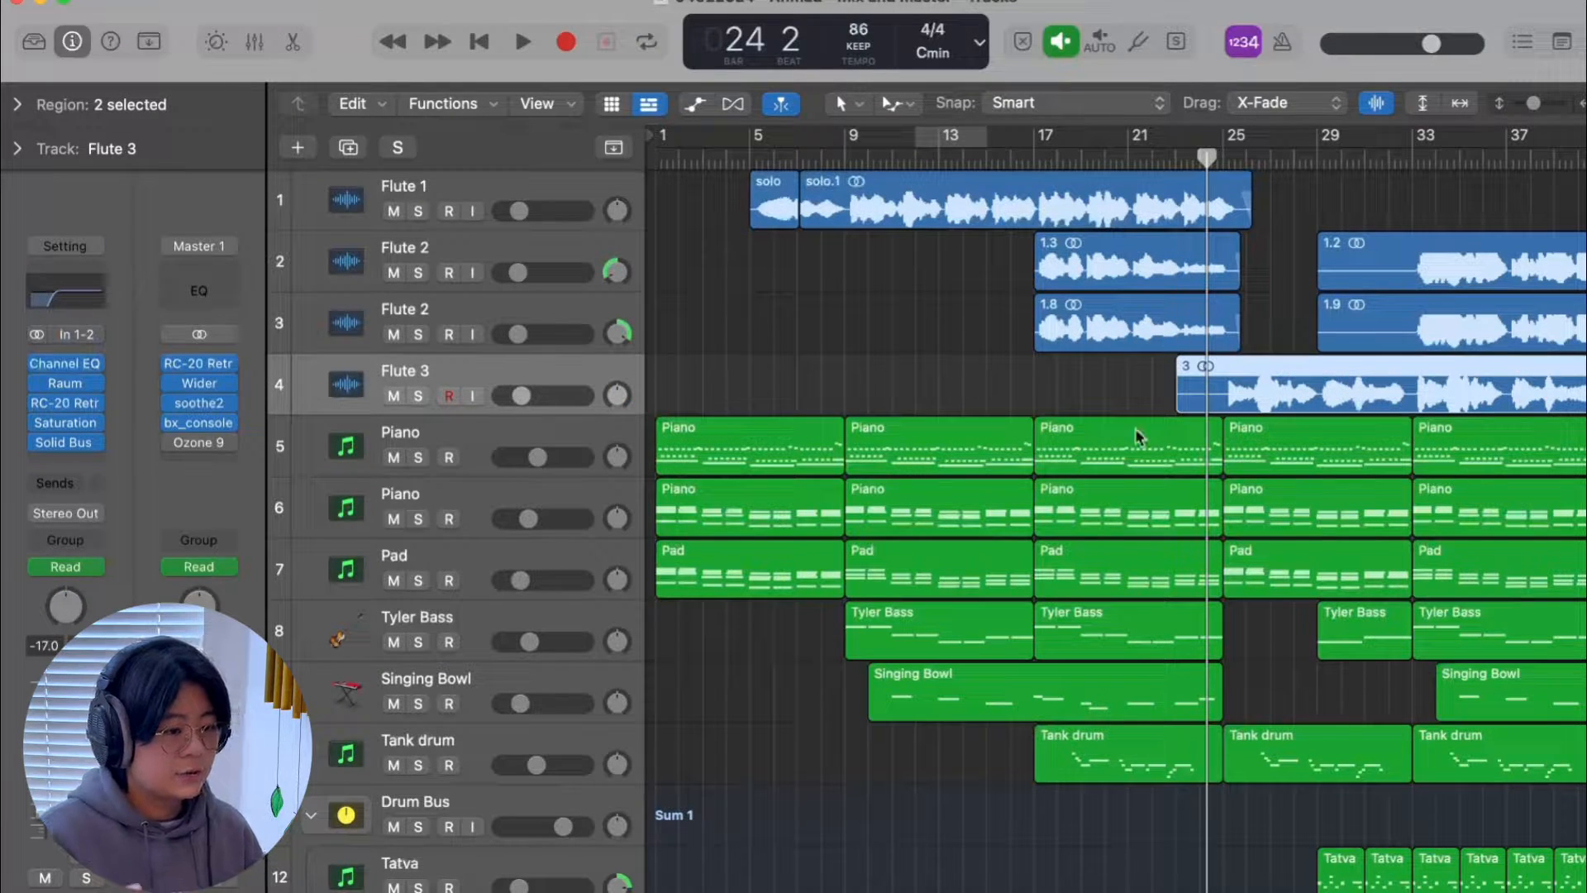
{"action": "scroll", "coordinate": [1187, 425], "scroll_direction": "right", "scroll_amount": 3}
{"action": "scroll", "coordinate": [1187, 425], "scroll_direction": "left", "scroll_amount": 3}
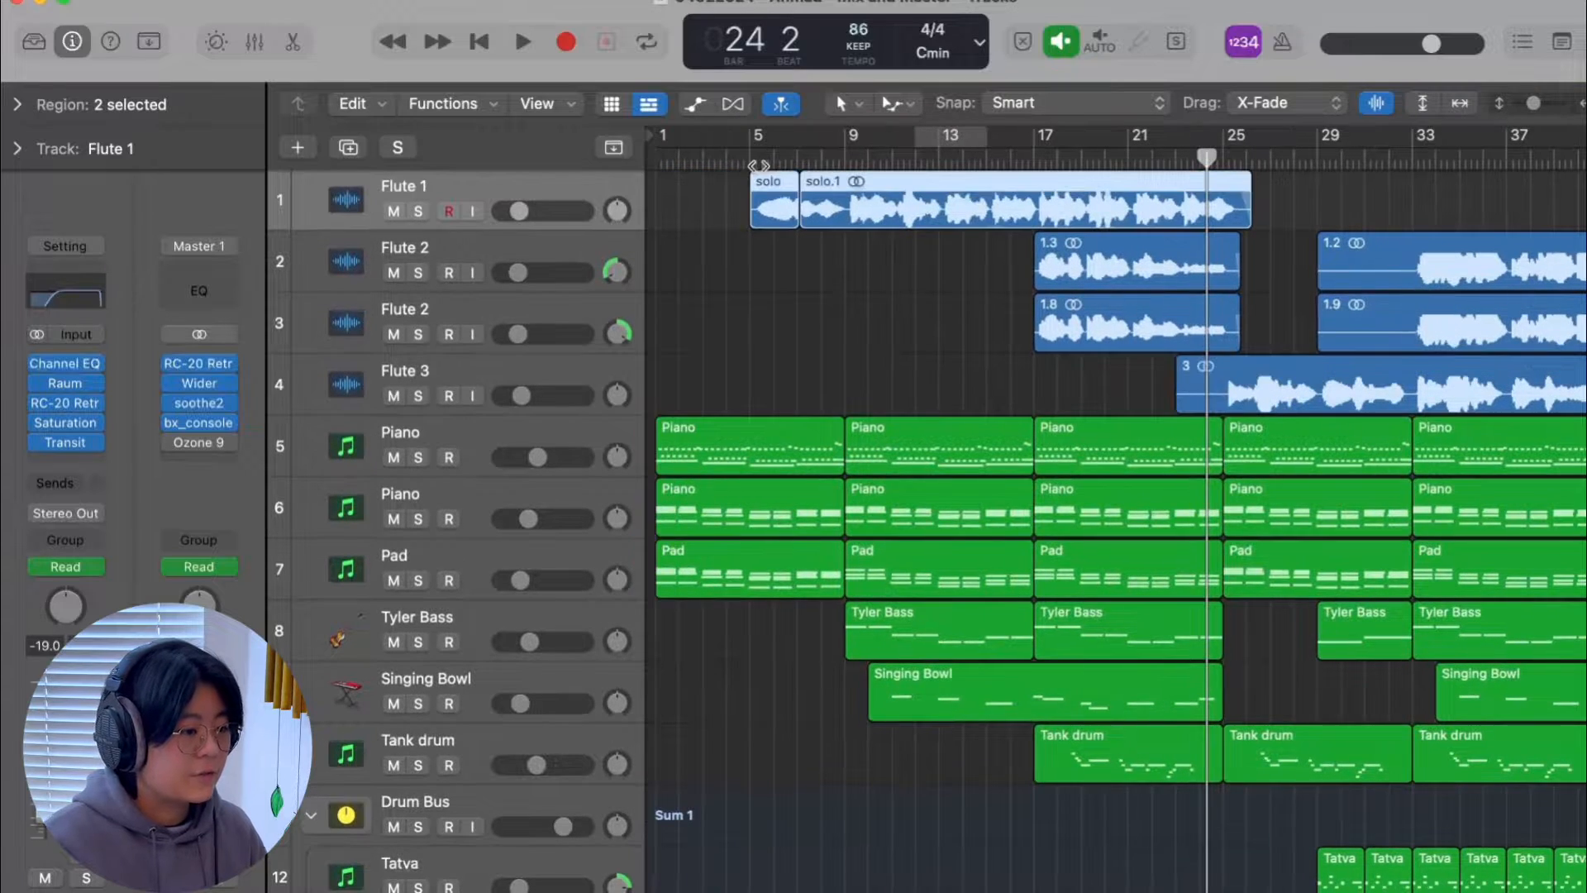
- Solo Flute 1 with all its plug-ins bypassed, listen to the dry part from bar 9 and stop playback
{"action": "left_click", "coordinate": [751, 160]}
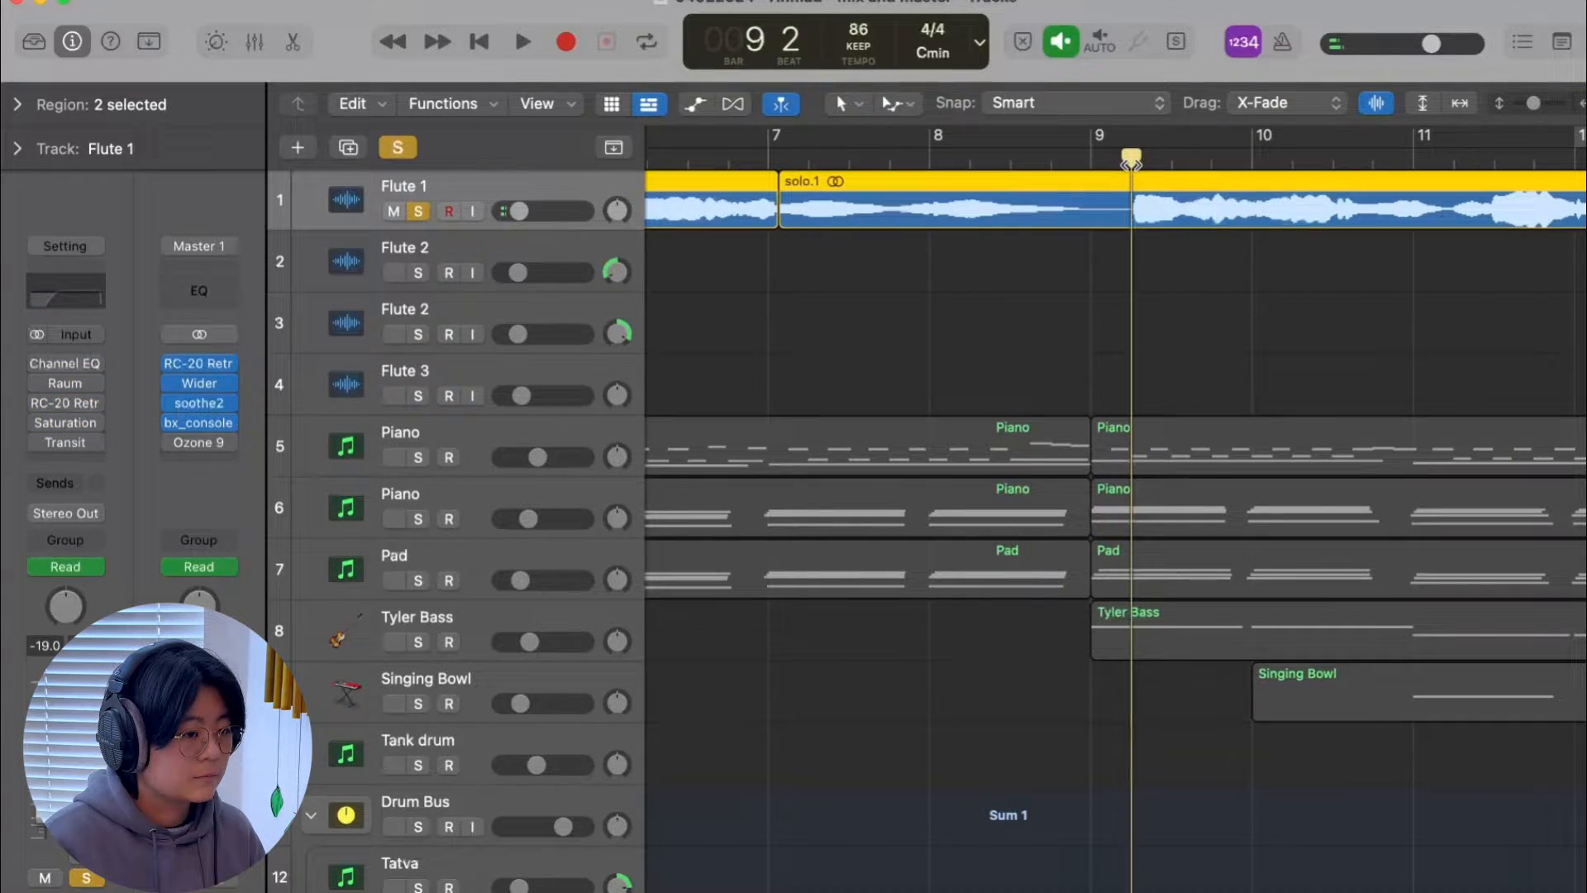
{"action": "key", "text": "space"}
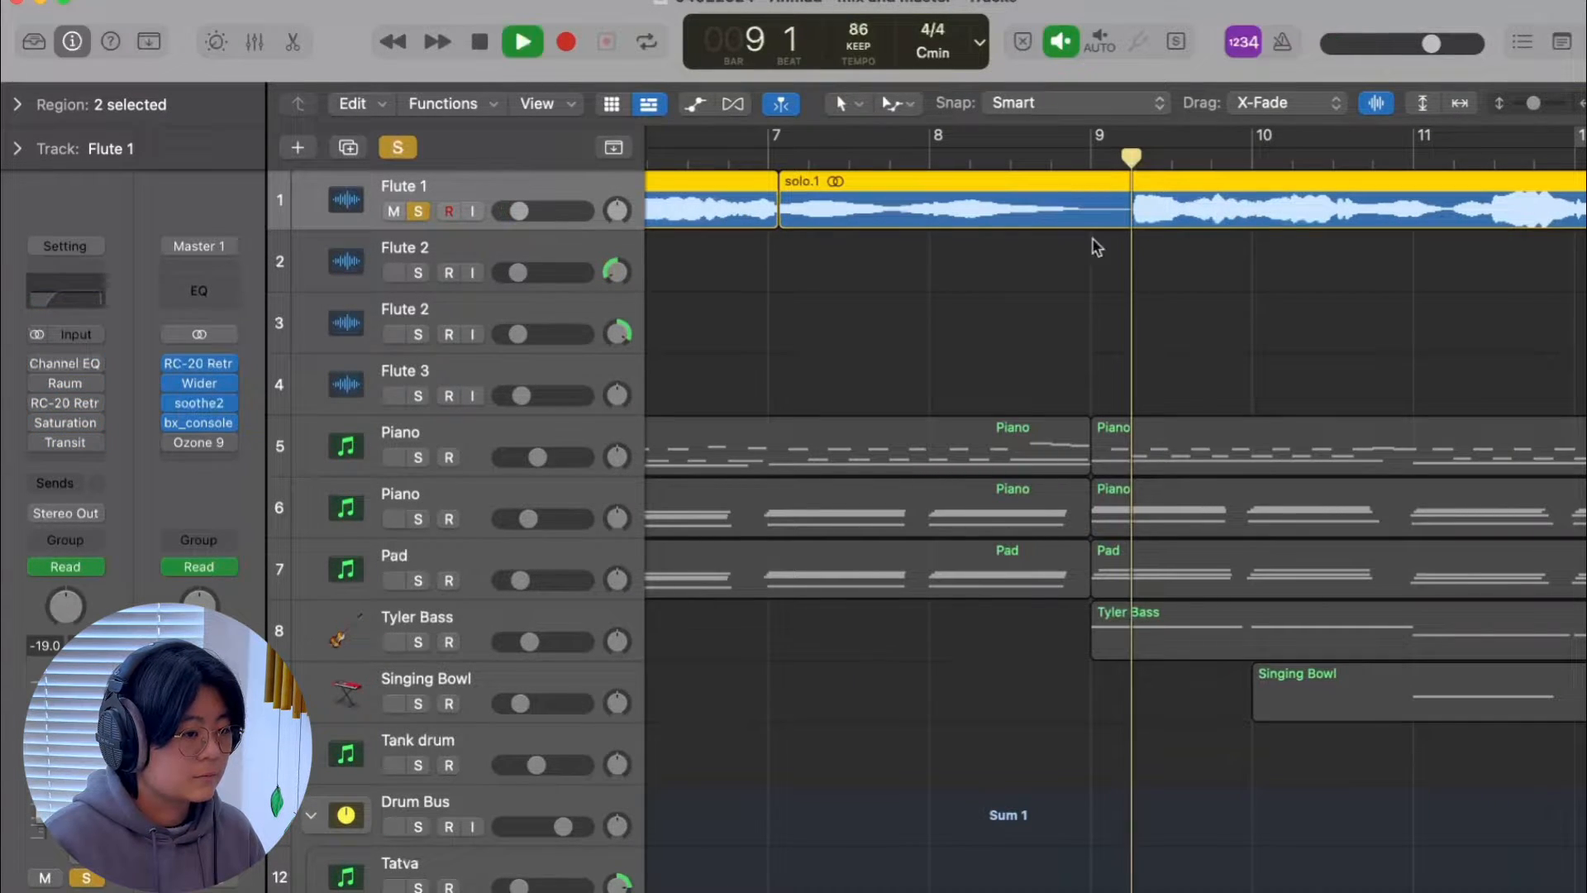
{"action": "scroll", "coordinate": [1028, 306], "scroll_direction": "down", "scroll_amount": 5}
{"action": "scroll", "coordinate": [1028, 306], "scroll_direction": "left", "scroll_amount": 2}
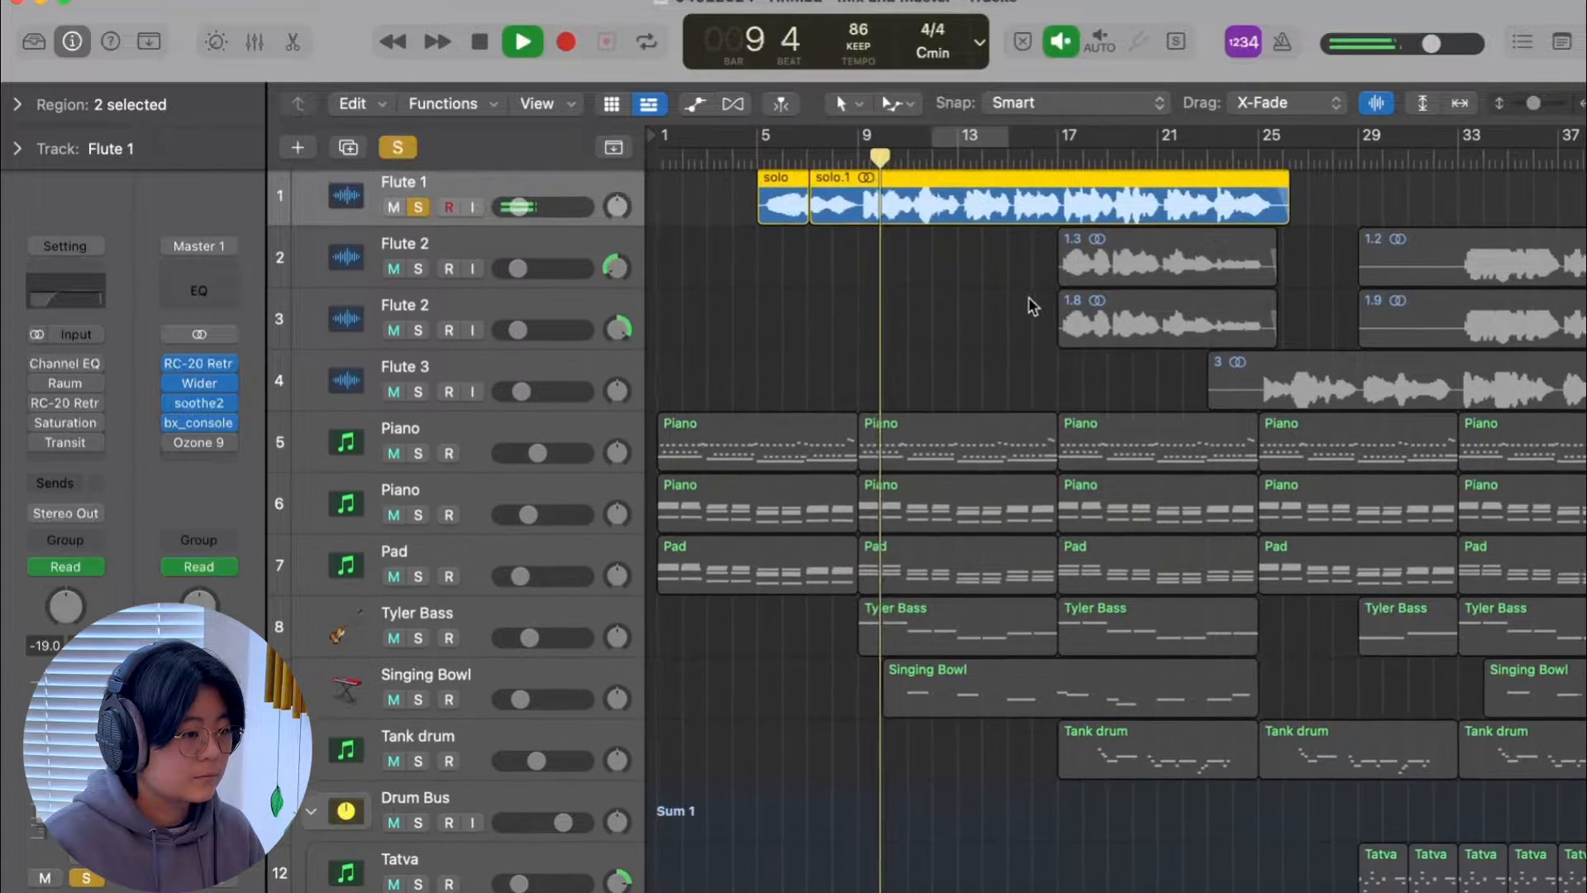
{"action": "scroll", "coordinate": [1033, 306], "scroll_direction": "up", "scroll_amount": 5}
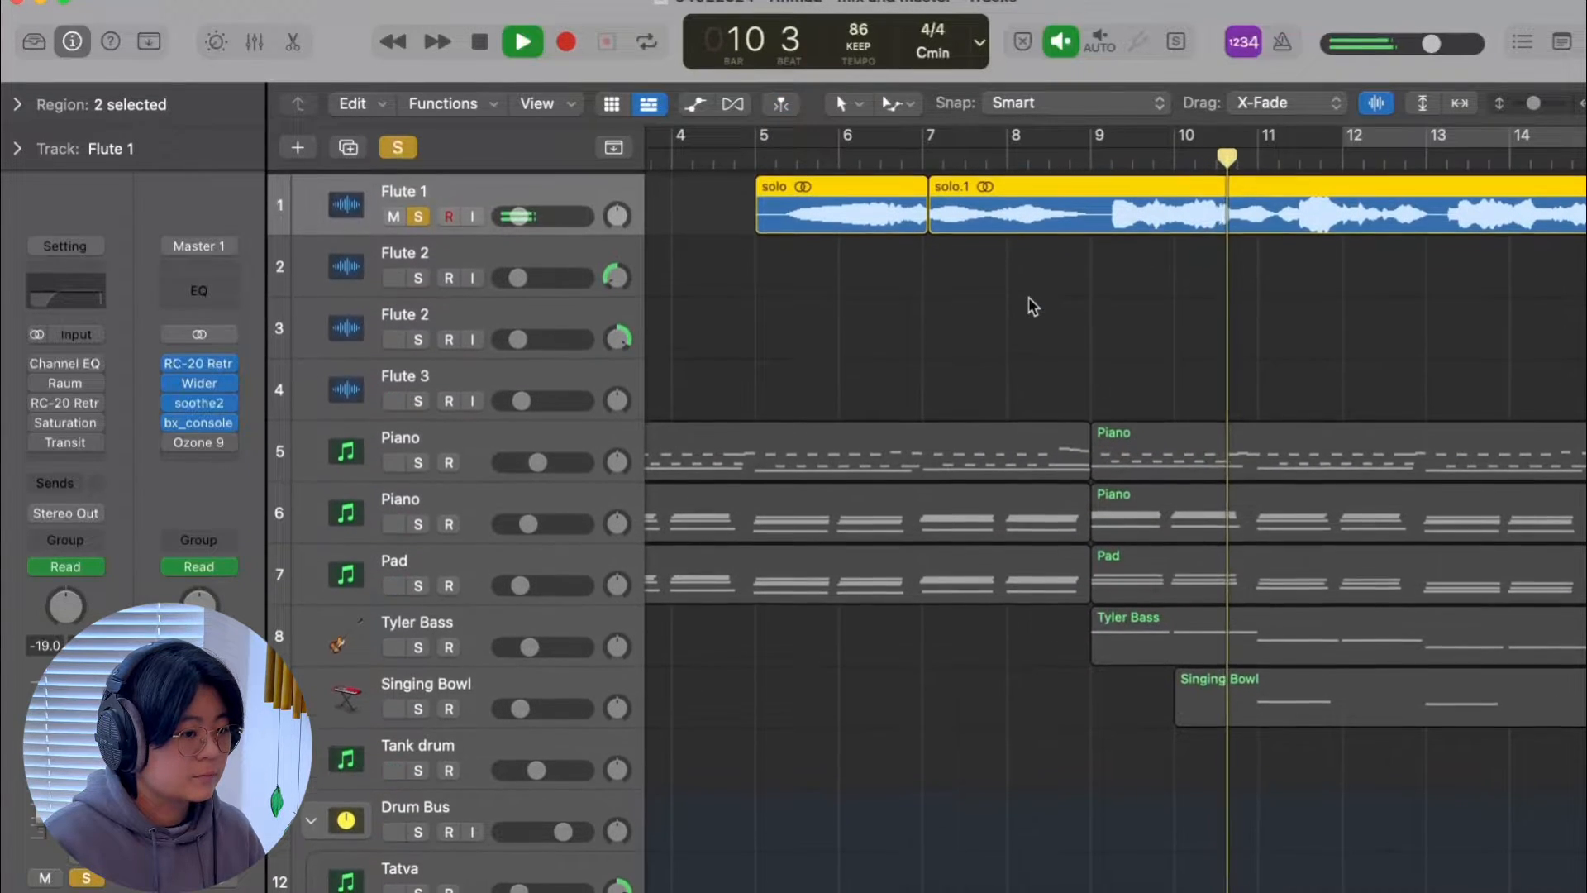
{"action": "scroll", "coordinate": [1028, 296], "scroll_direction": "down", "scroll_amount": 1}
{"action": "key", "text": "space"}
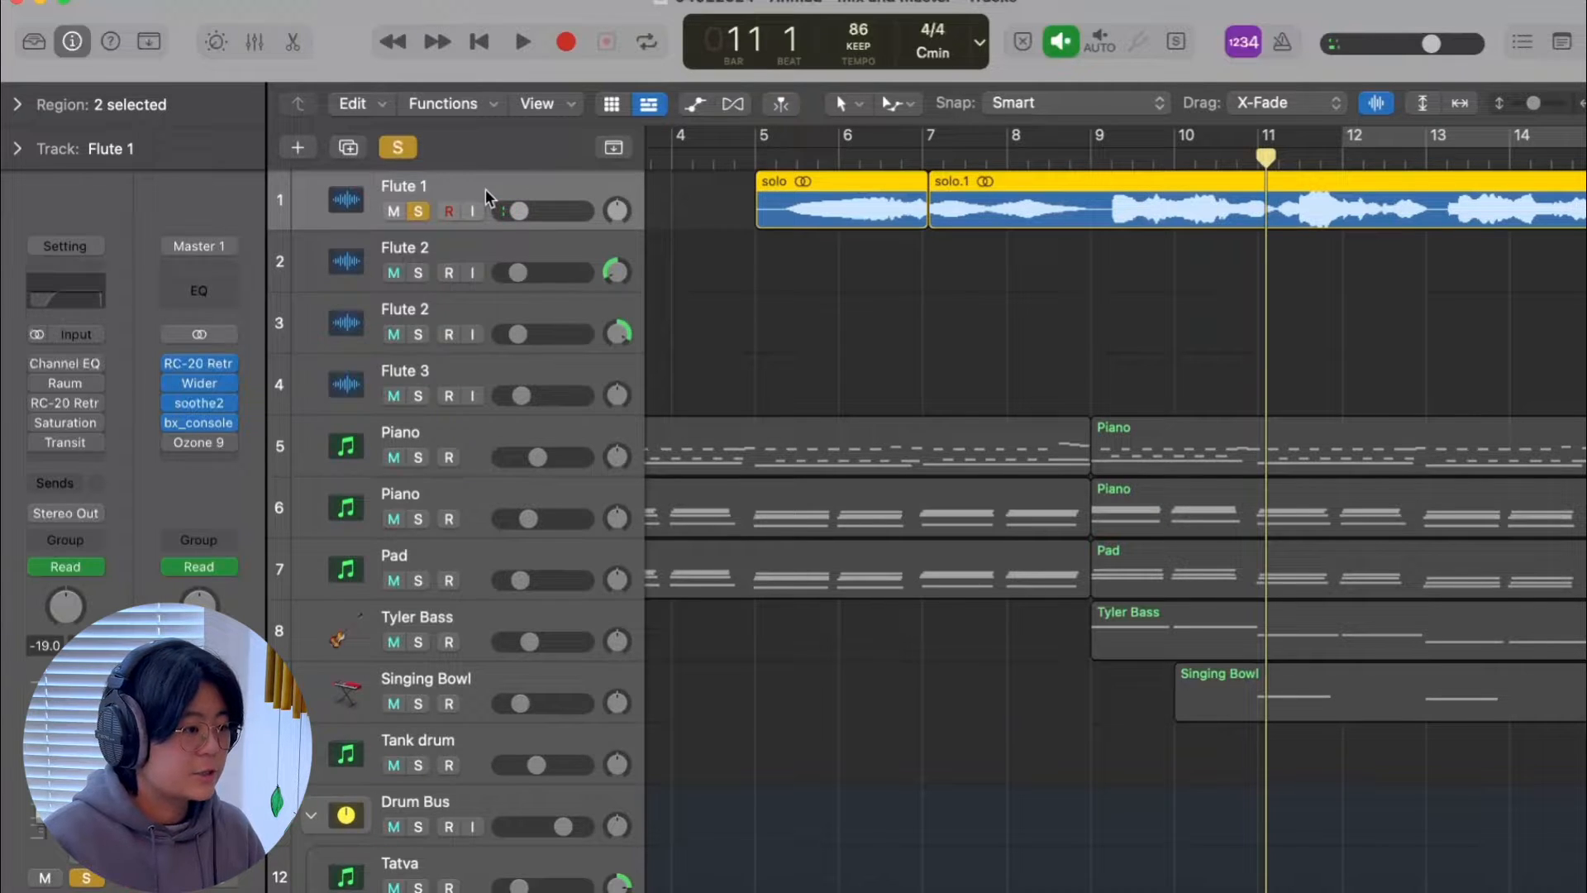
- Switch Flute 1's Channel EQ back on, review its low-cut and high-cut curve and close the plug-in
{"action": "left_click", "coordinate": [42, 363]}
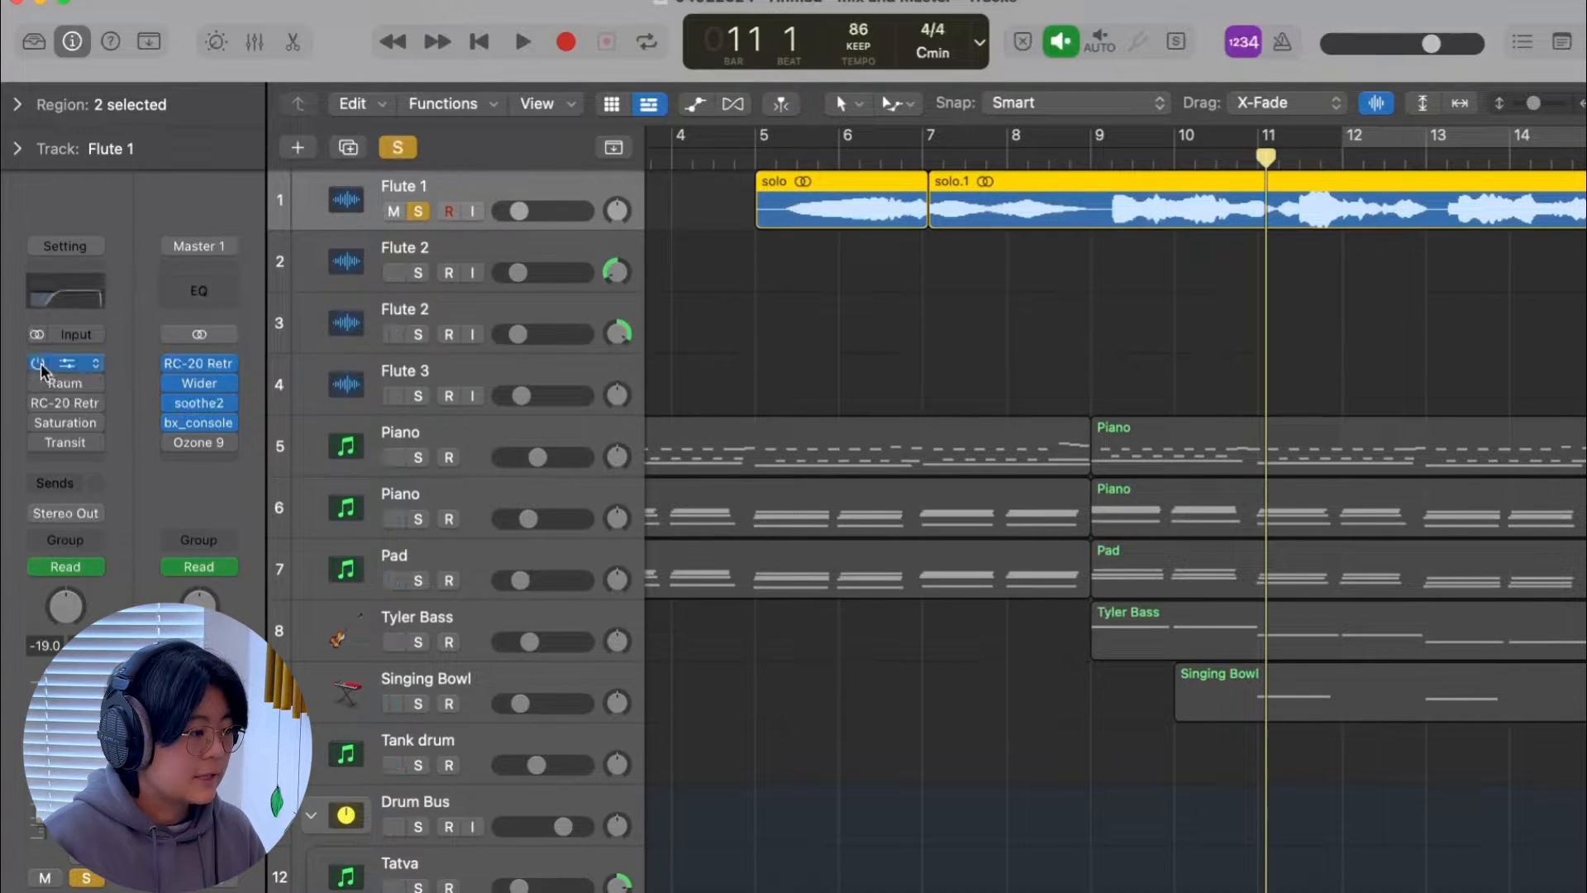
{"action": "left_click", "coordinate": [85, 299]}
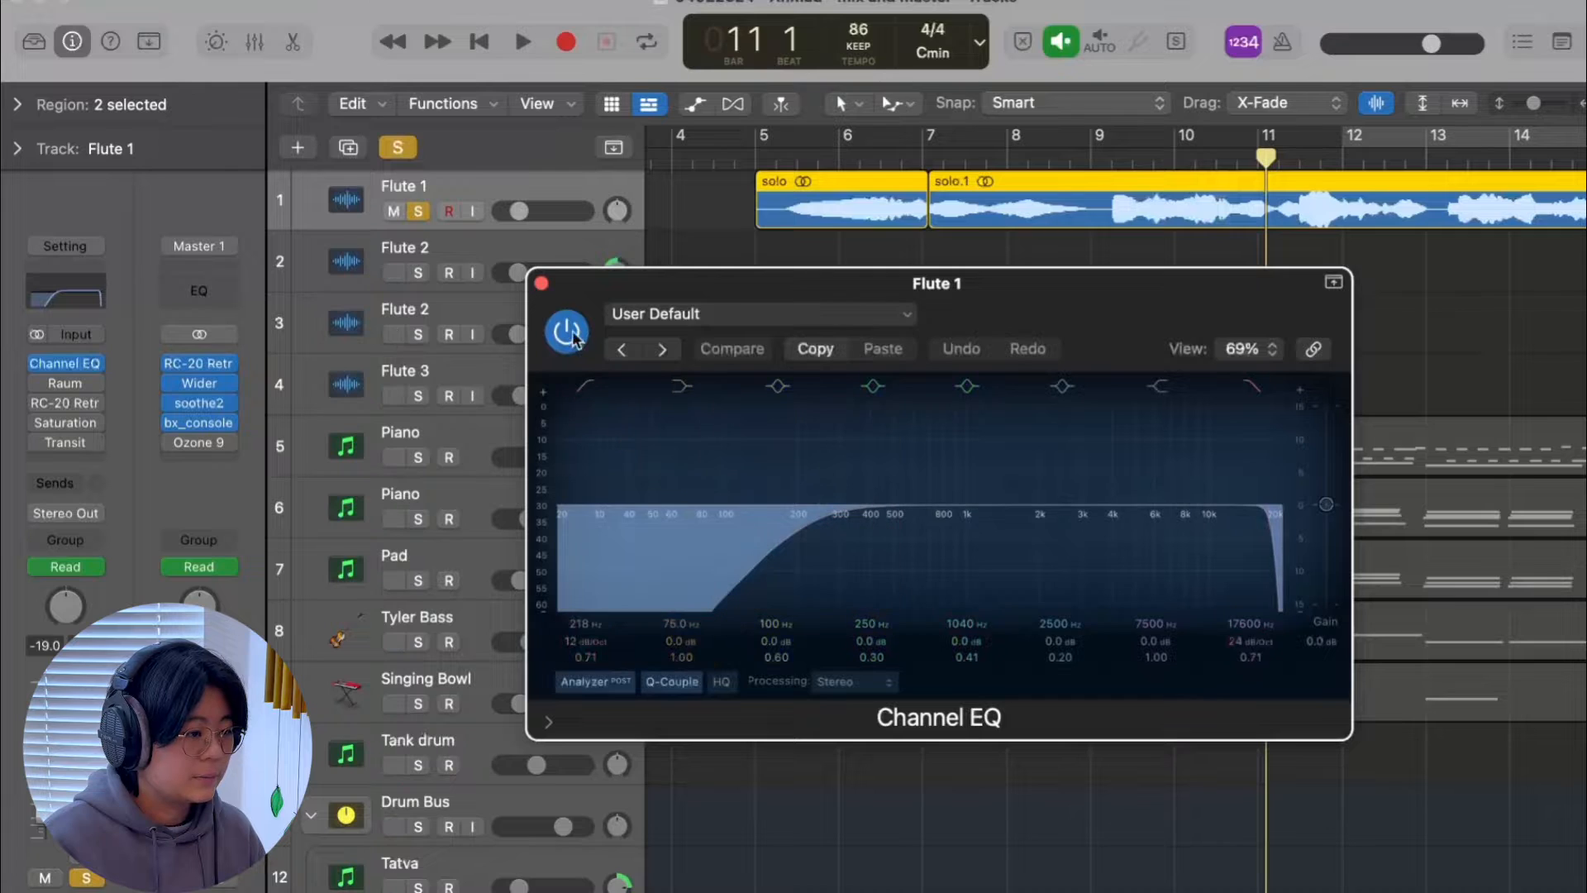
{"action": "left_click", "coordinate": [542, 284]}
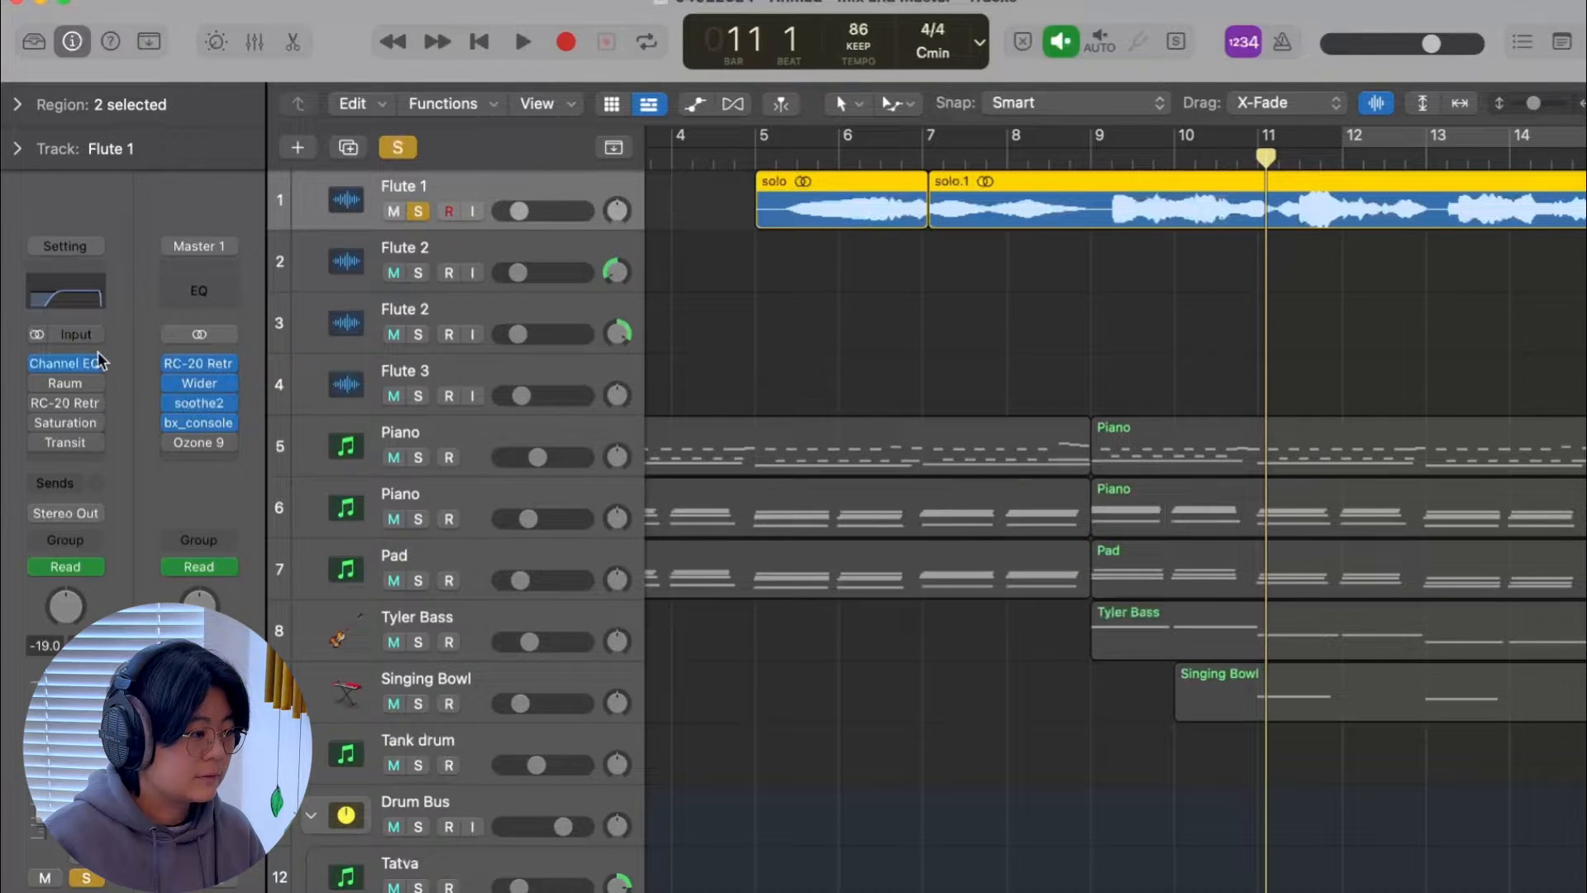
- Switch on Flute 1's Raum reverb, review its settings, listen from bar 9, close the plug-in and stop playback
{"action": "left_click", "coordinate": [57, 385]}
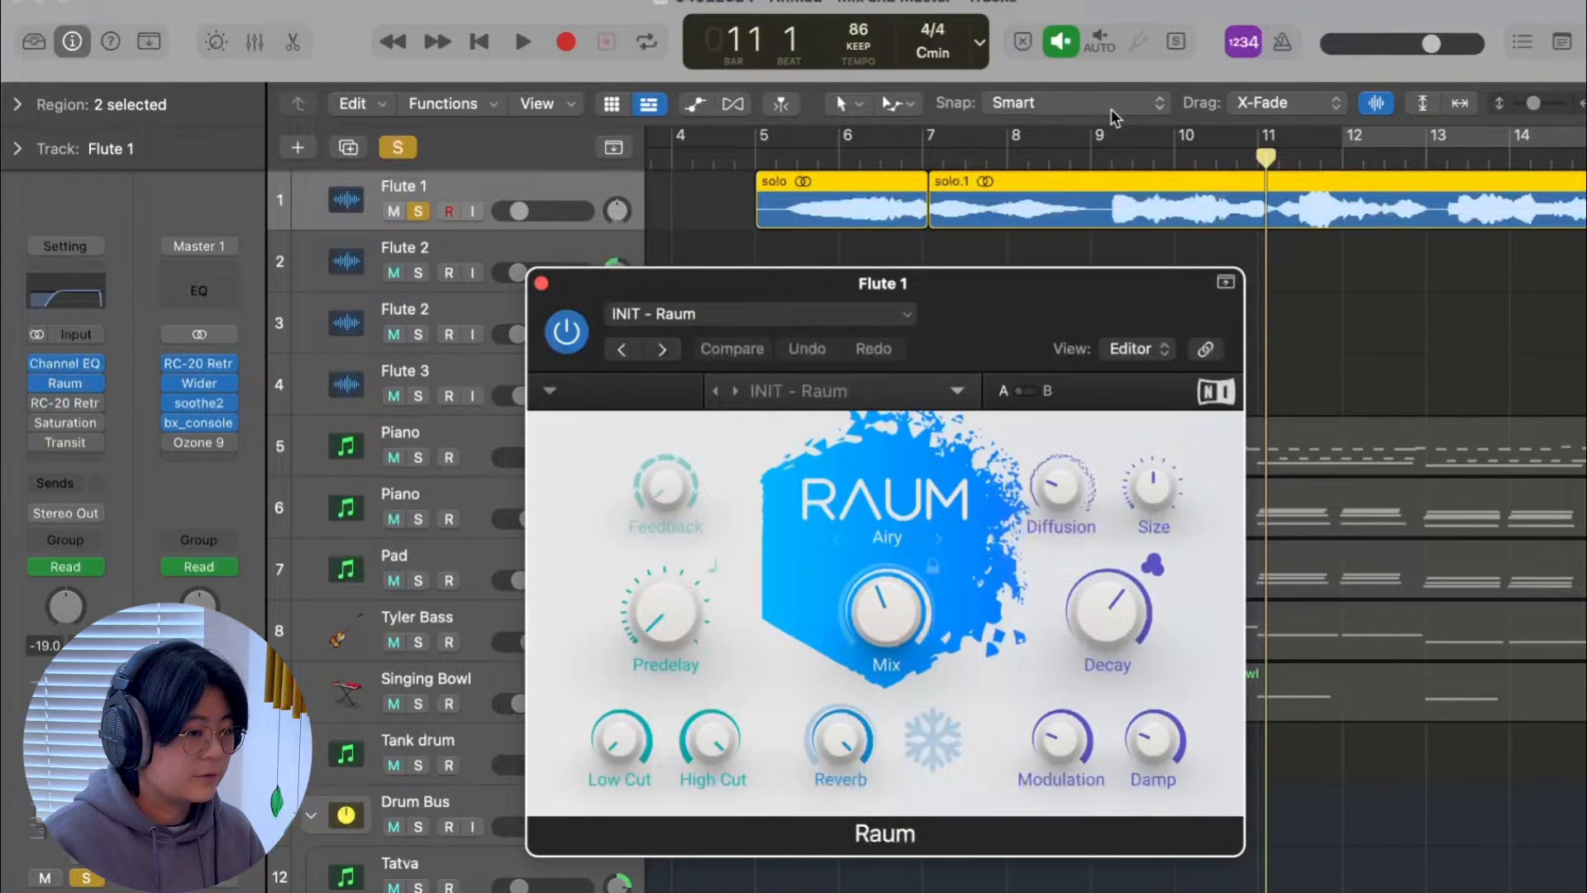
{"action": "left_click", "coordinate": [1112, 159]}
{"action": "key", "text": "space"}
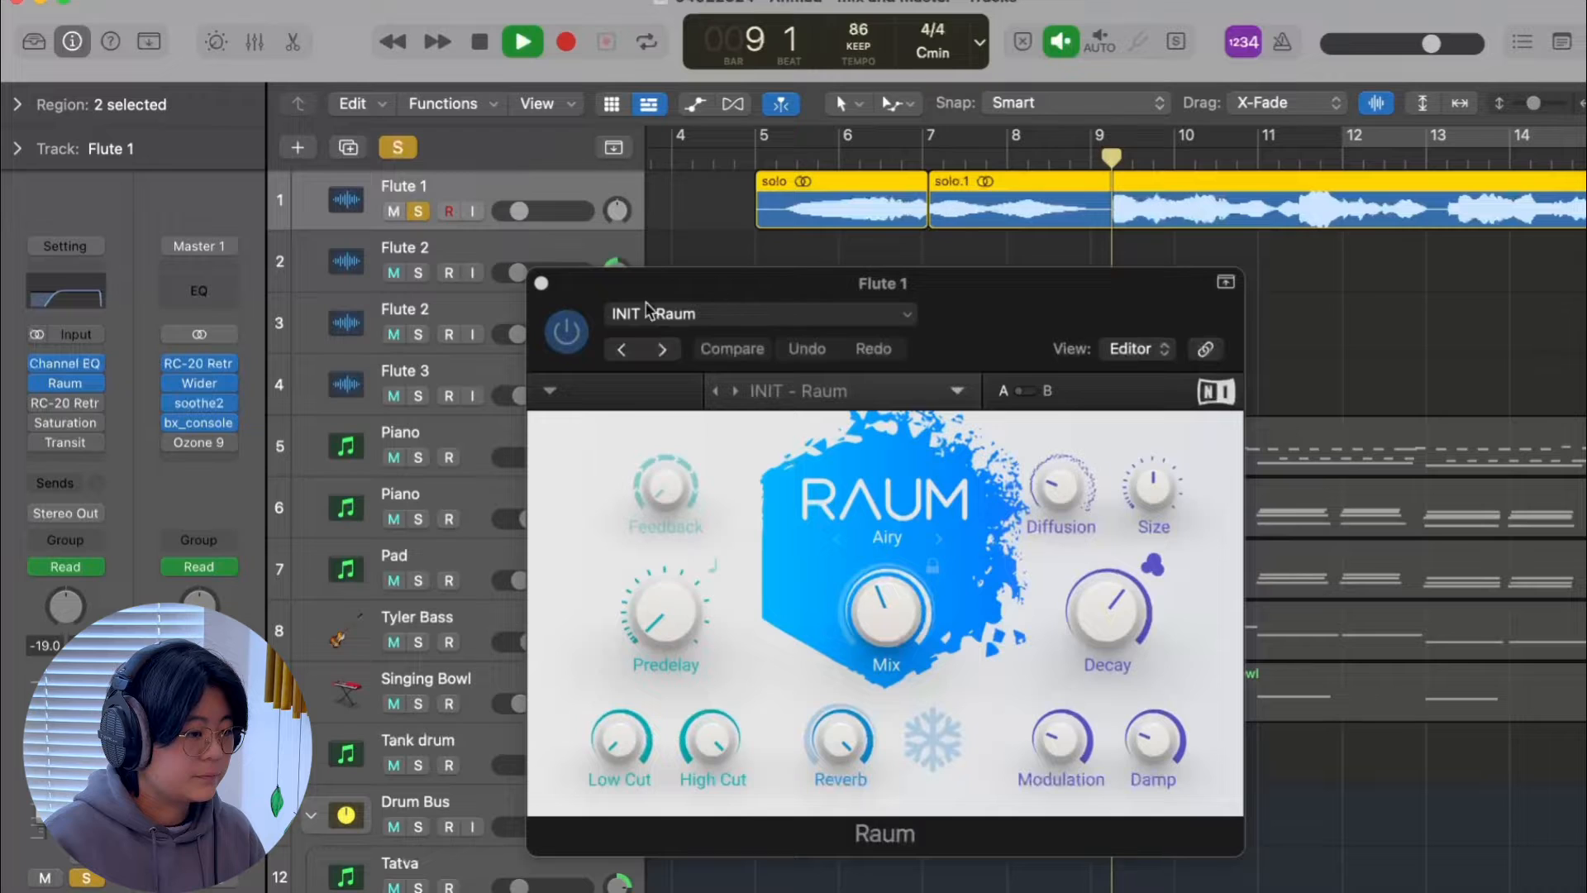
{"action": "left_click", "coordinate": [541, 283]}
{"action": "key", "text": "space"}
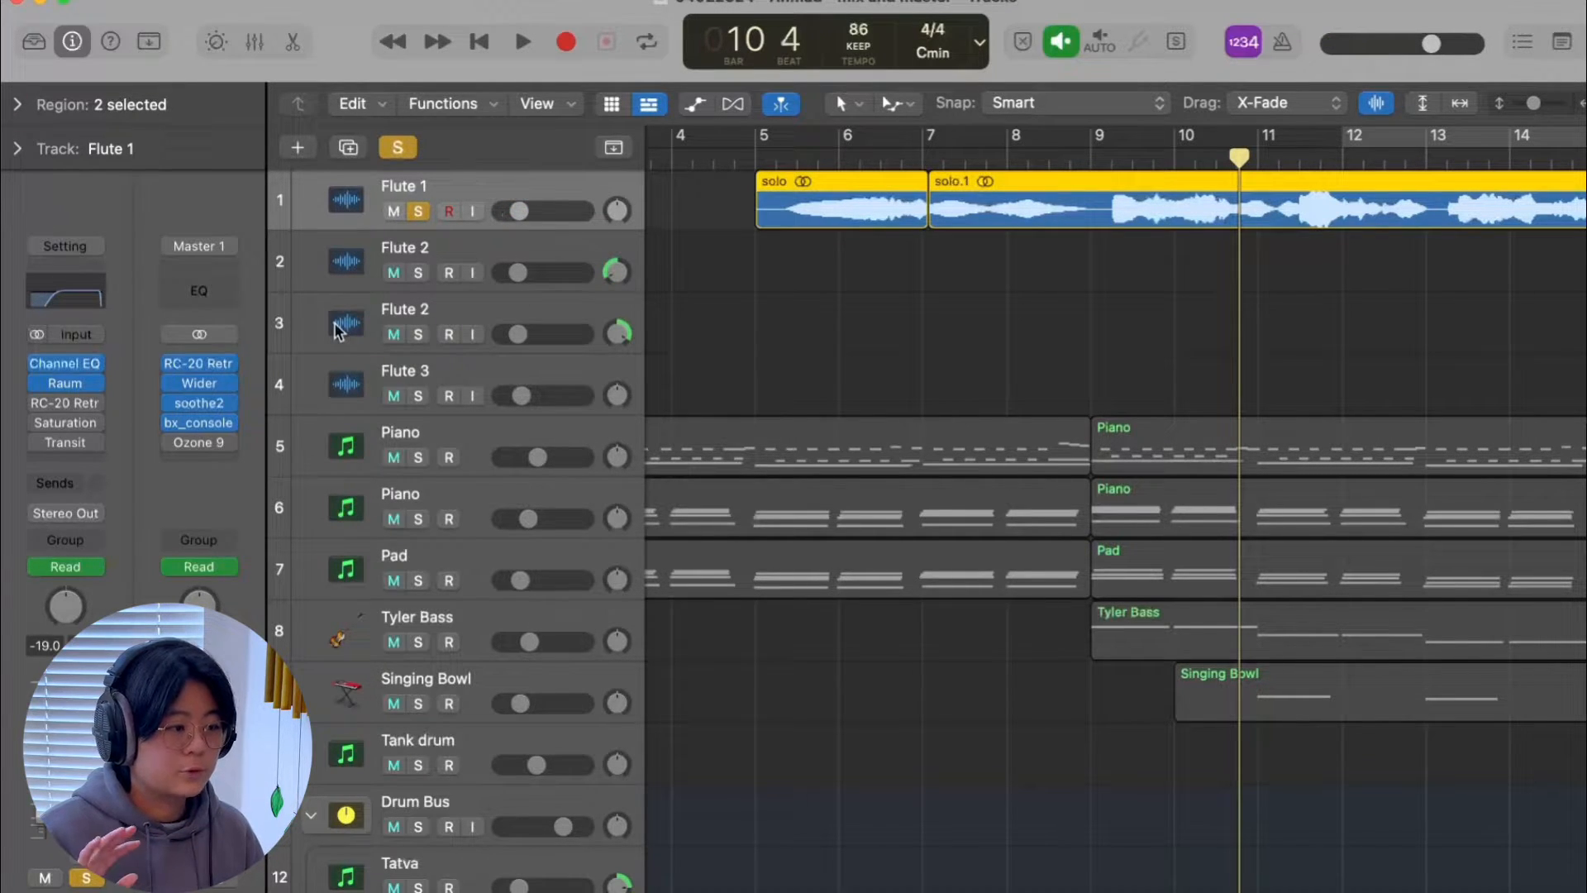
- Switch on Flute 1's RC-20 Retro Color, open its Vinyl 1 settings and listen to the effect from bar 9
{"action": "left_click", "coordinate": [35, 403]}
{"action": "left_click", "coordinate": [37, 403]}
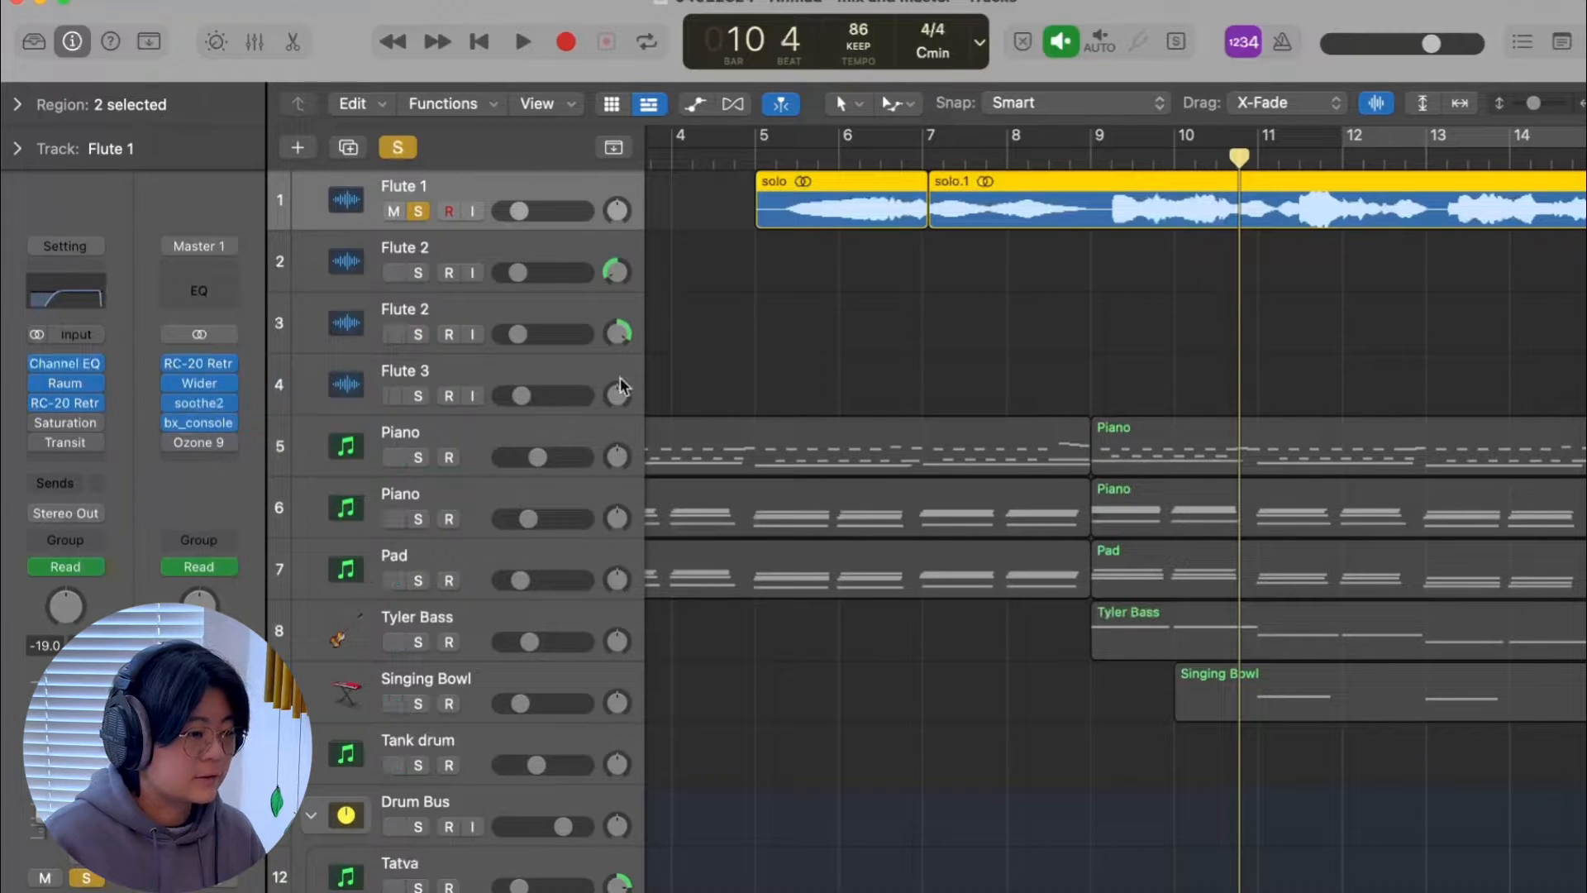
{"action": "left_click", "coordinate": [70, 403]}
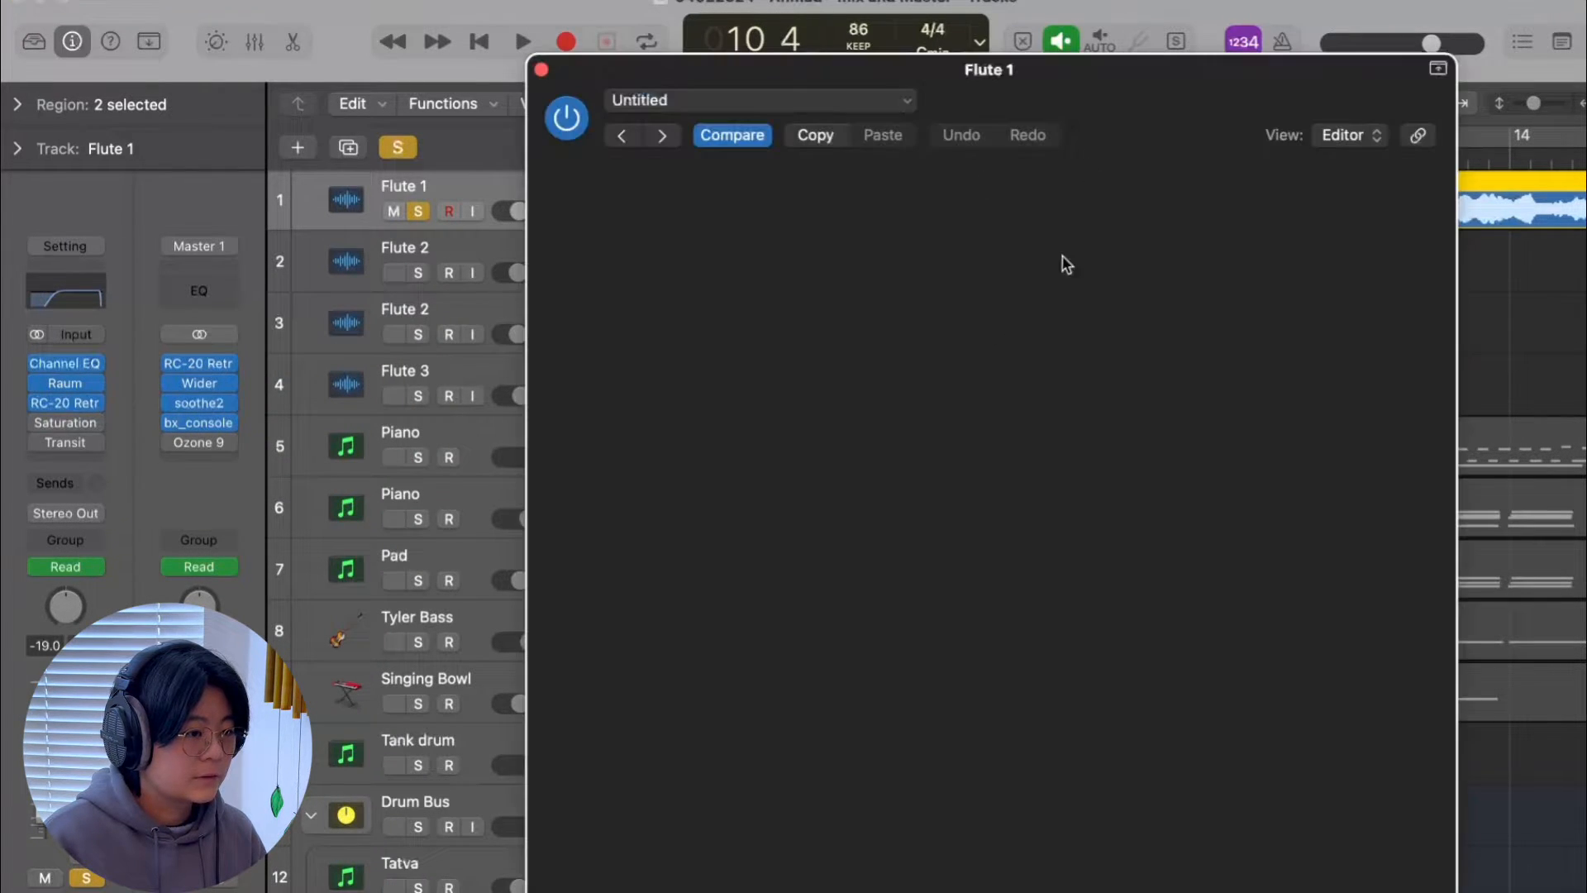
{"action": "key", "text": "space"}
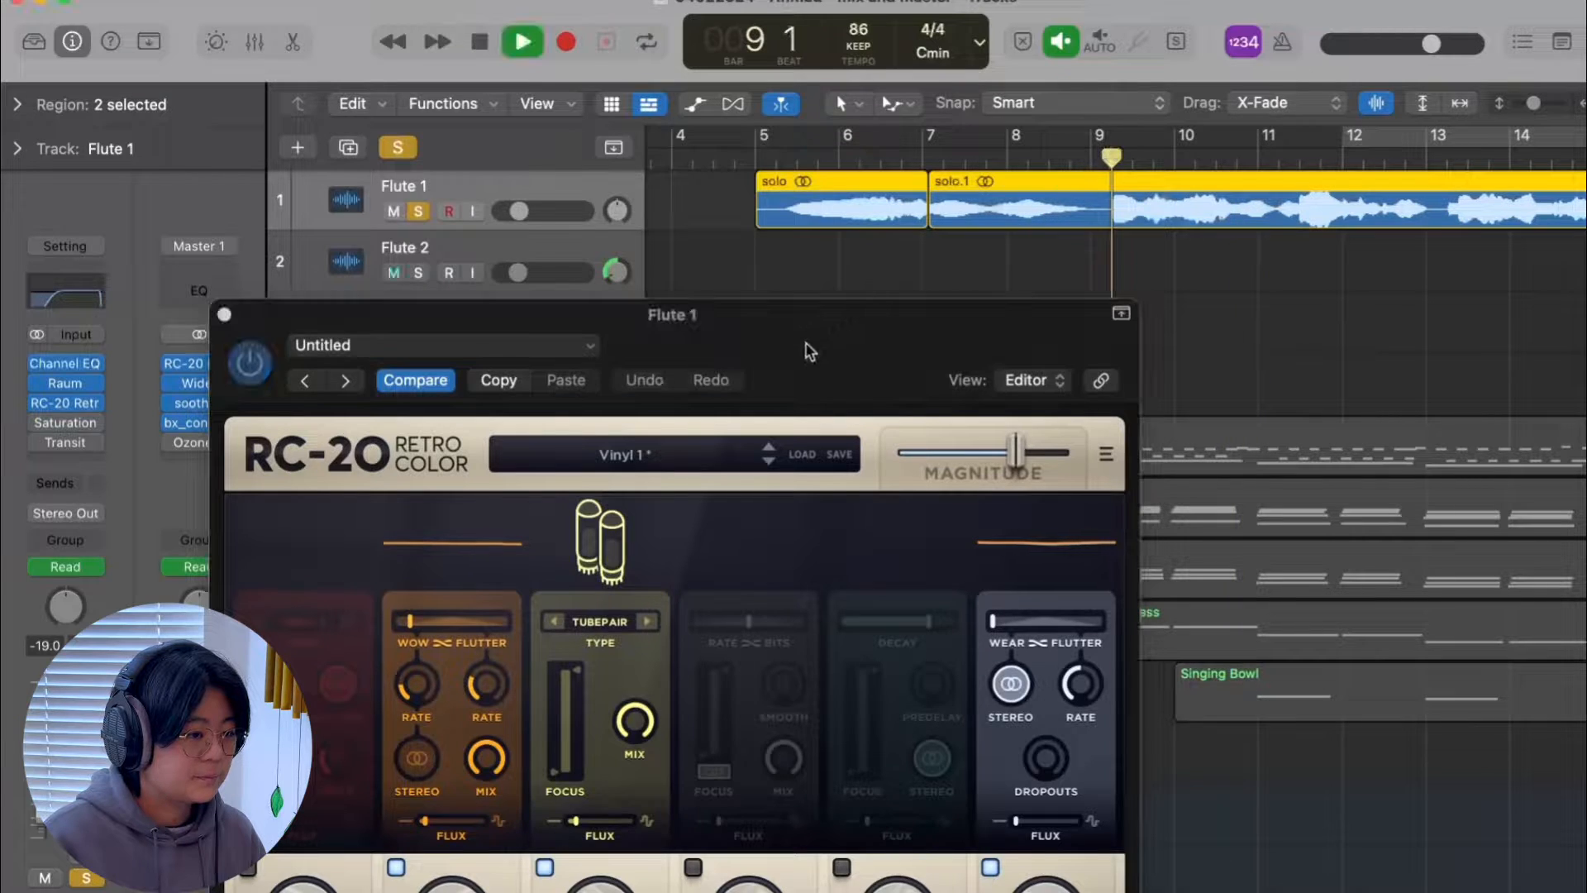
{"action": "left_click_drag", "start_coordinate": [810, 351], "coordinate": [830, 180]}
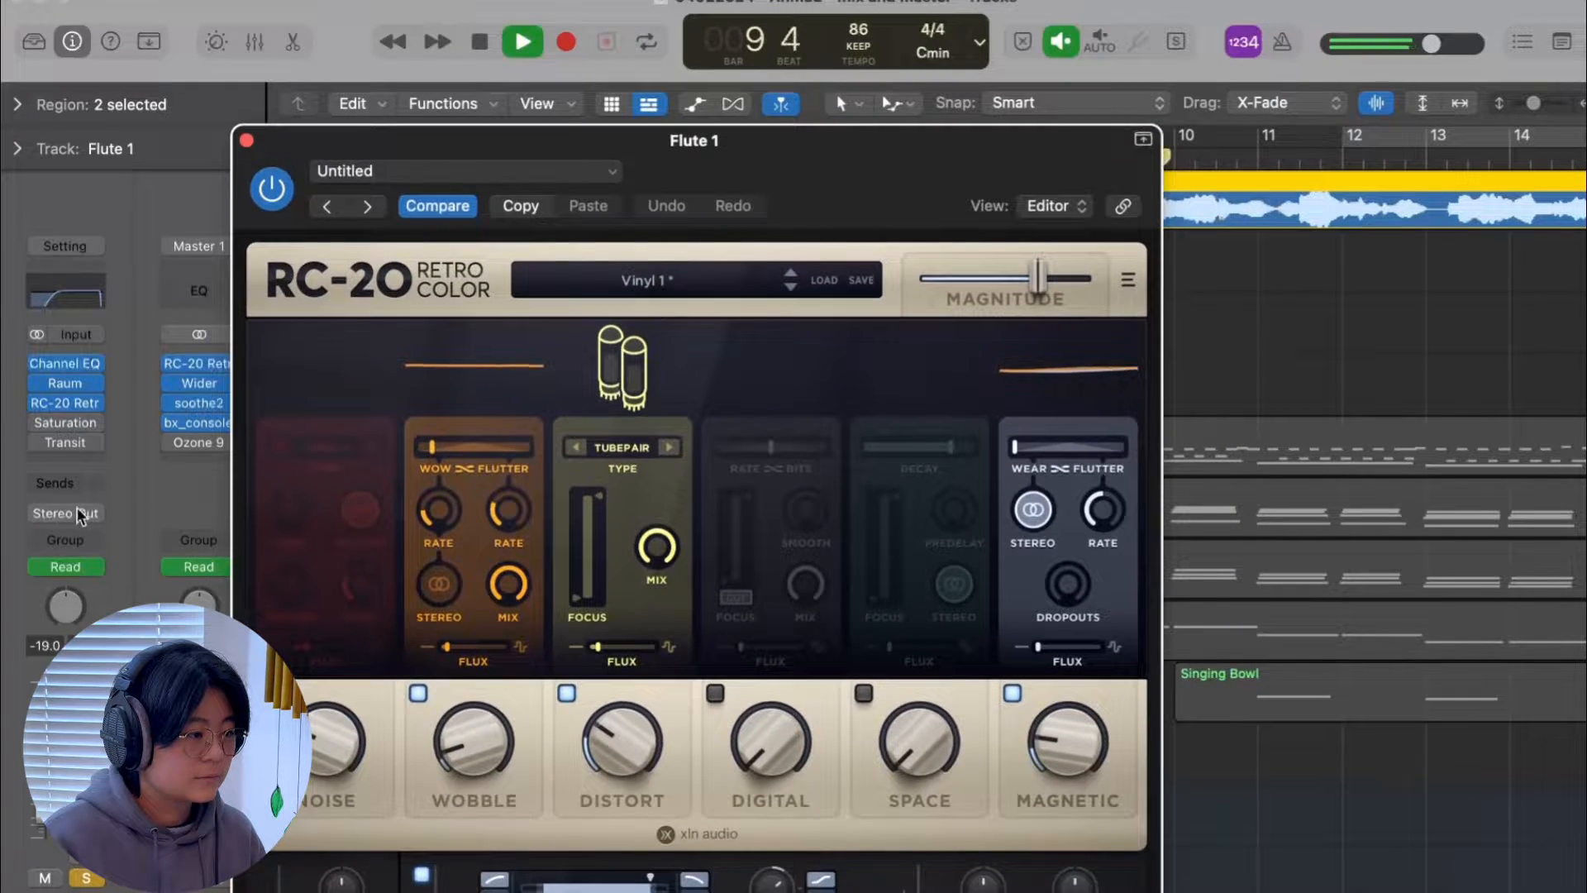
- Switch on Flute 1's Saturation plug-in, turn the solo off, listen within the full mix from bar 9 and stop playback
{"action": "left_click", "coordinate": [58, 424]}
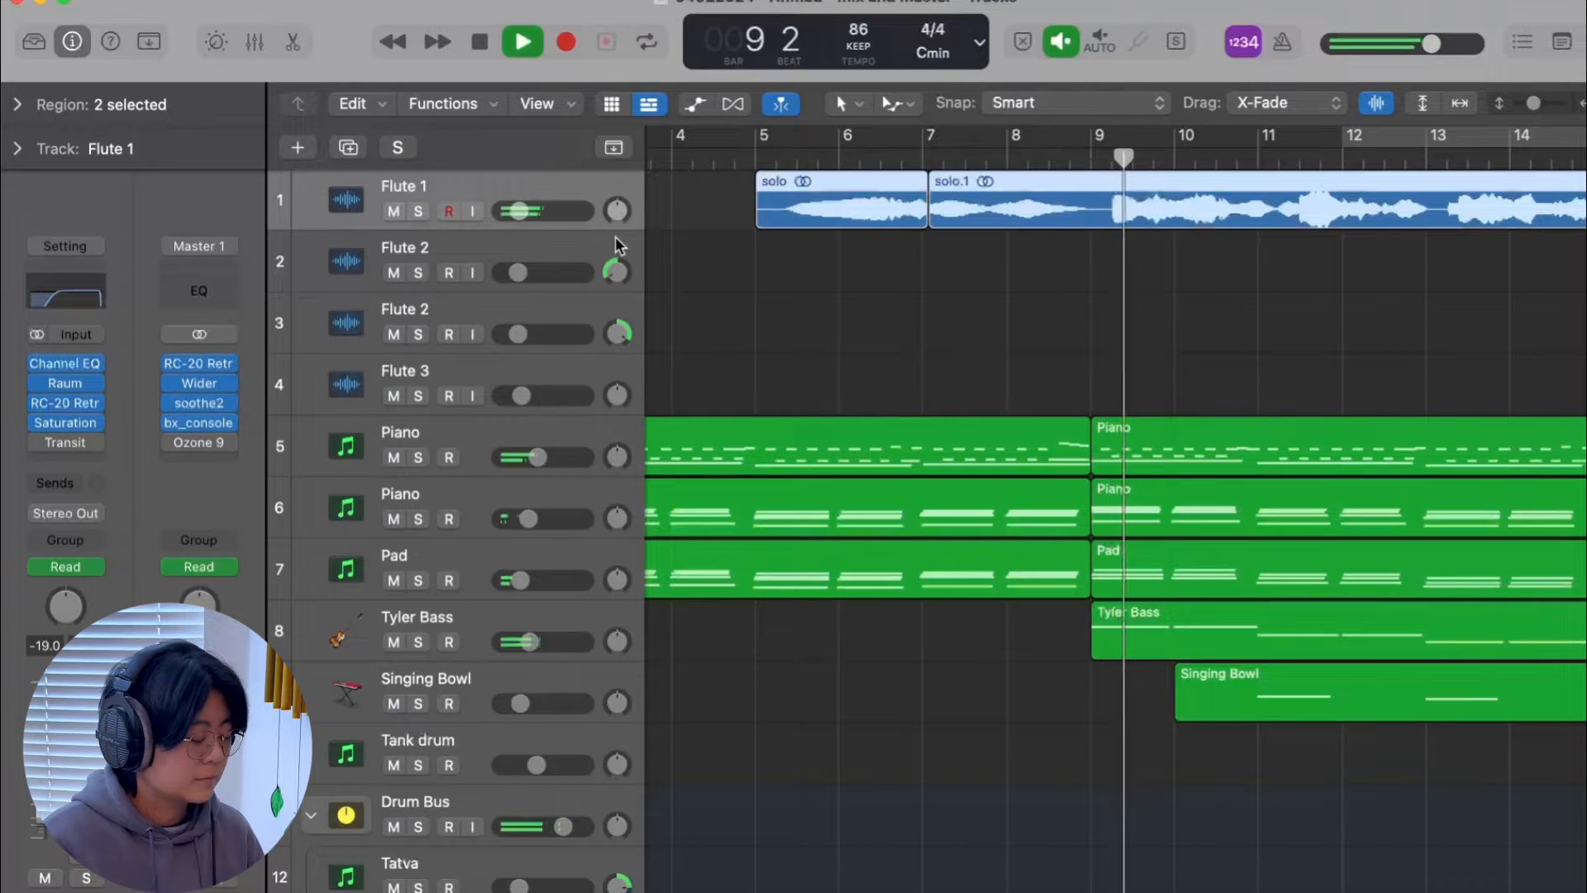
{"action": "scroll", "coordinate": [809, 518], "scroll_direction": "right", "scroll_amount": 1}
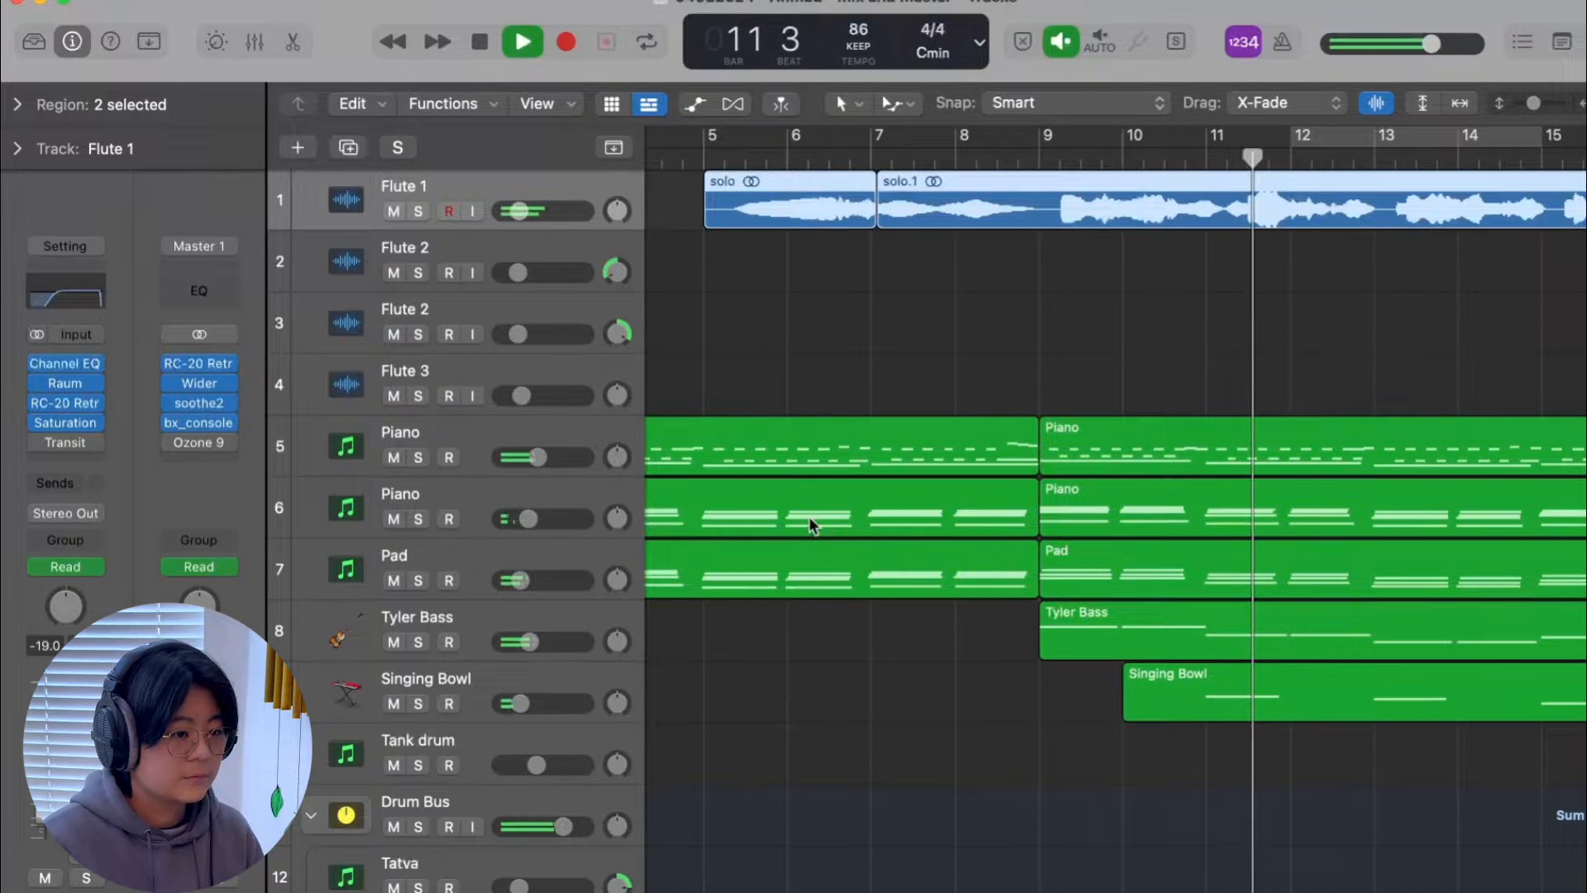
{"action": "scroll", "coordinate": [808, 516], "scroll_direction": "right", "scroll_amount": 3}
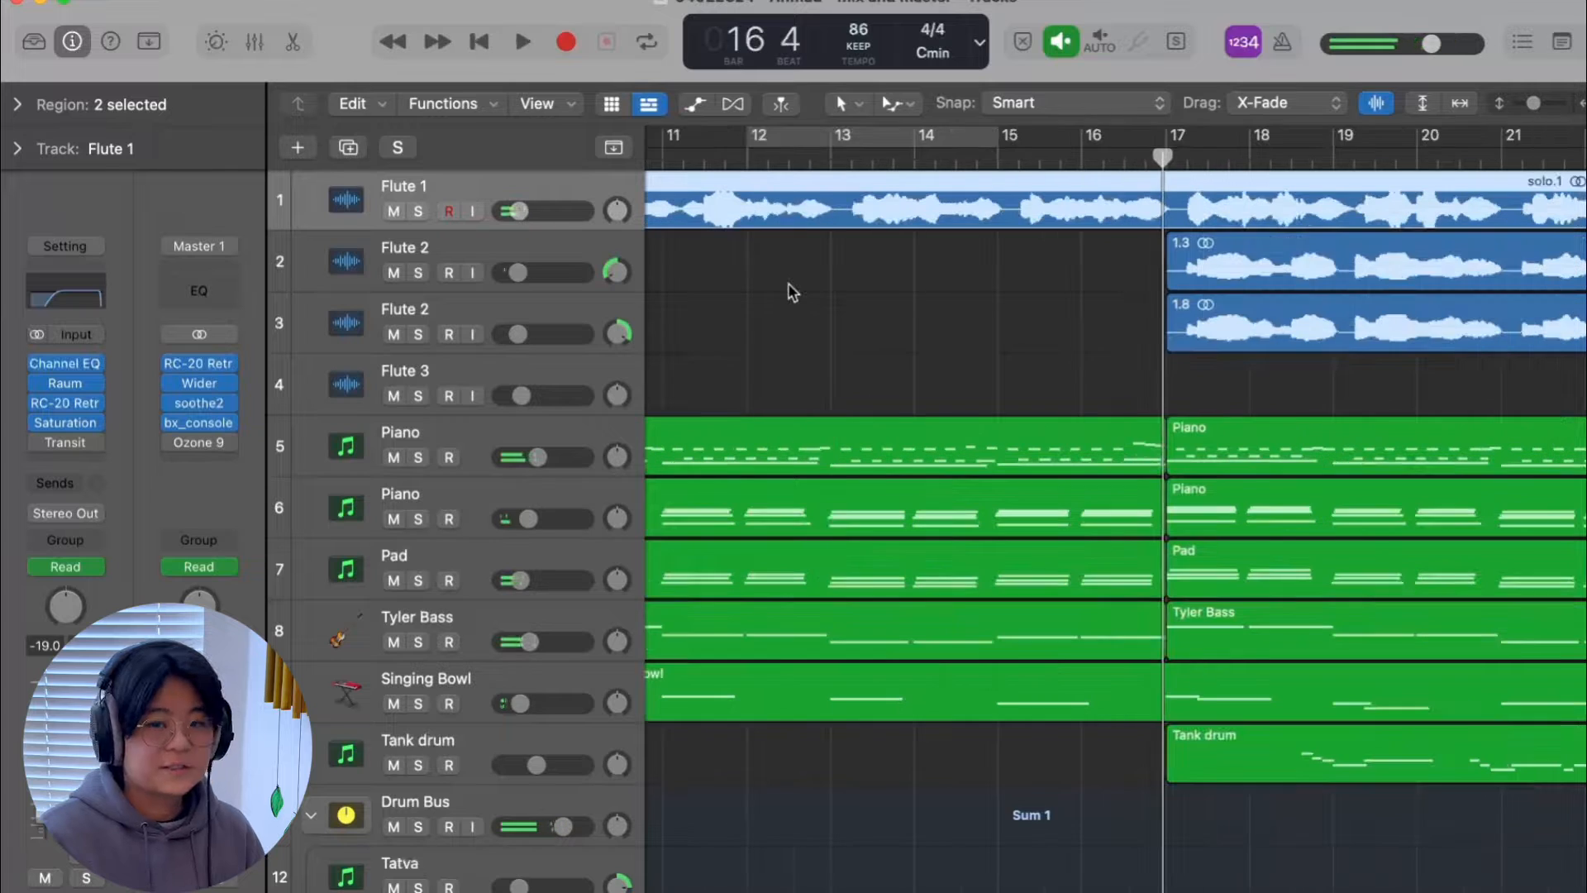
{"action": "scroll", "coordinate": [820, 295], "scroll_direction": "left", "scroll_amount": 5}
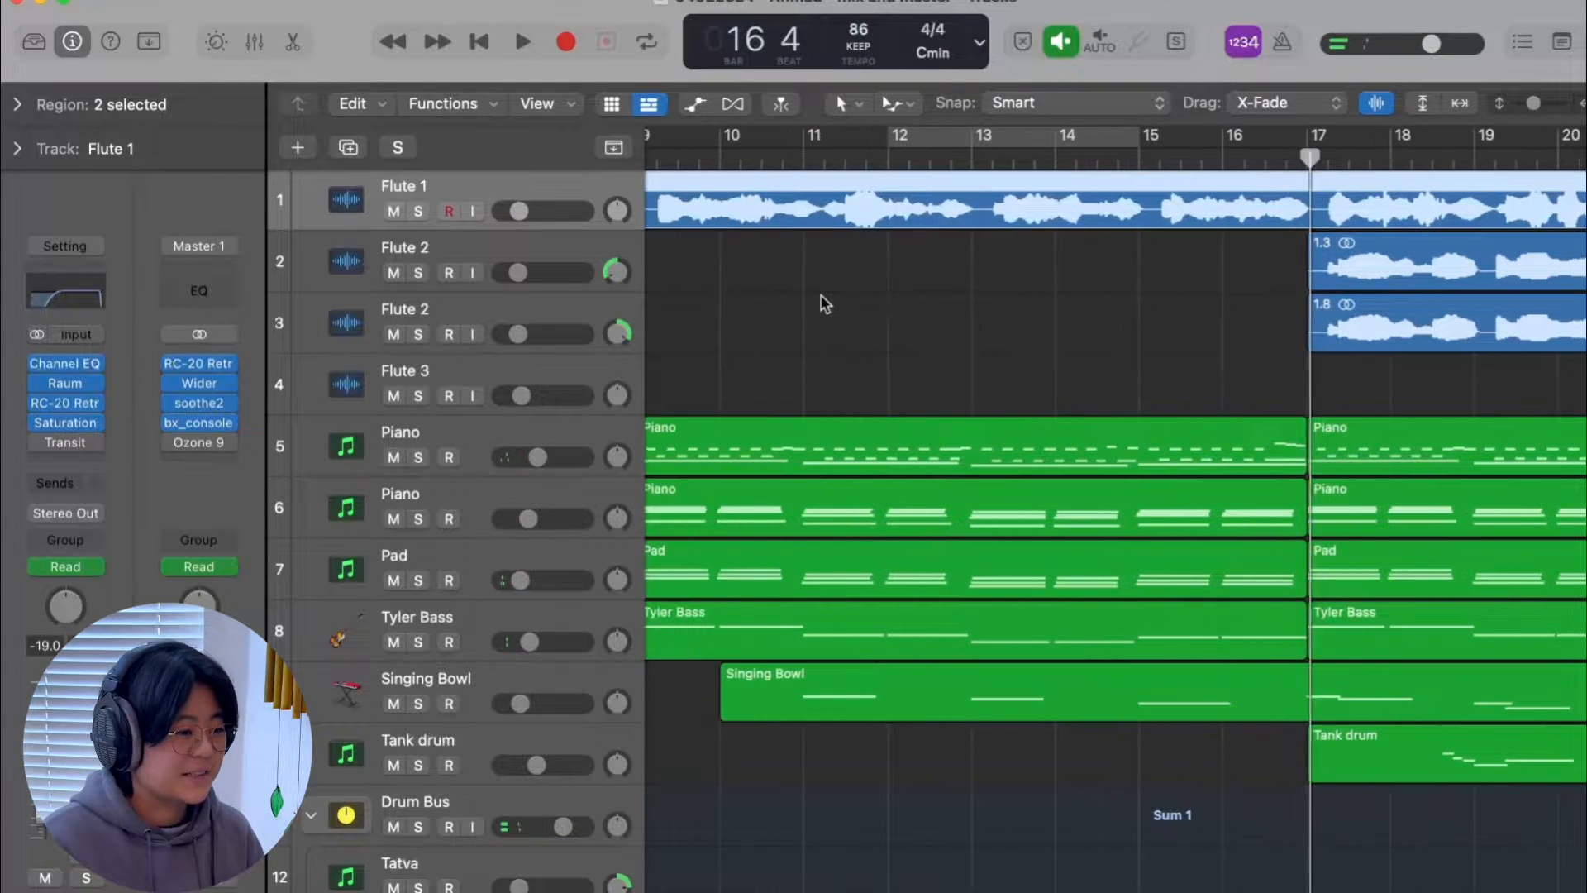
- Switch on Flute 1's Transit plug-in and show the track automation around bar 9
{"action": "scroll", "coordinate": [498, 271], "scroll_direction": "up", "scroll_amount": 1}
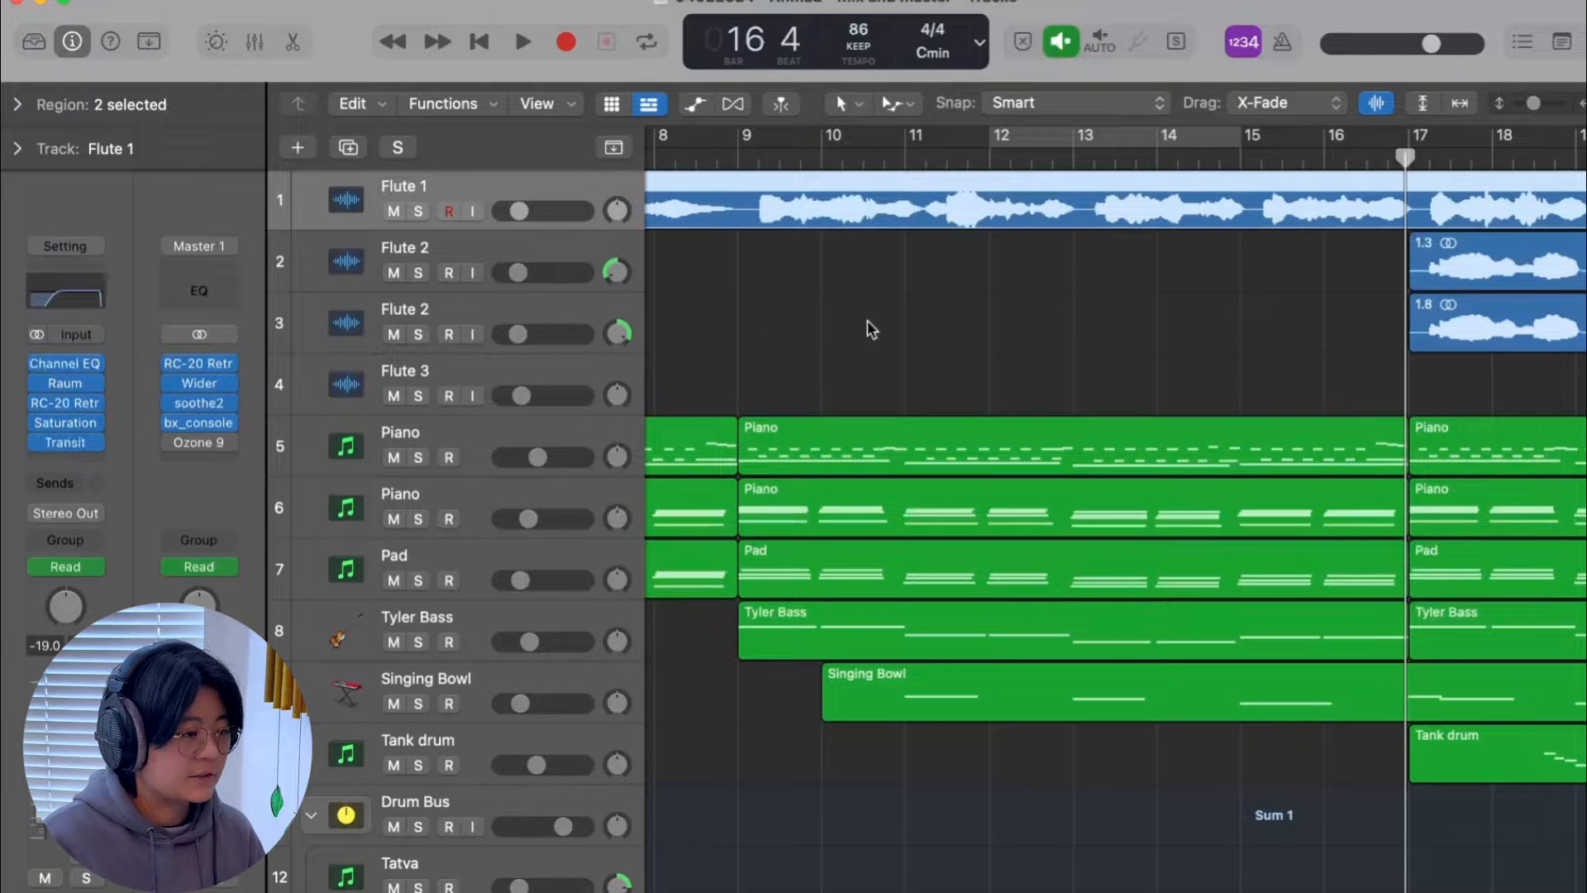
{"action": "scroll", "coordinate": [866, 320], "scroll_direction": "right", "scroll_amount": 3}
{"action": "scroll", "coordinate": [866, 320], "scroll_direction": "left", "scroll_amount": 3}
{"action": "scroll", "coordinate": [944, 361], "scroll_direction": "left", "scroll_amount": 4}
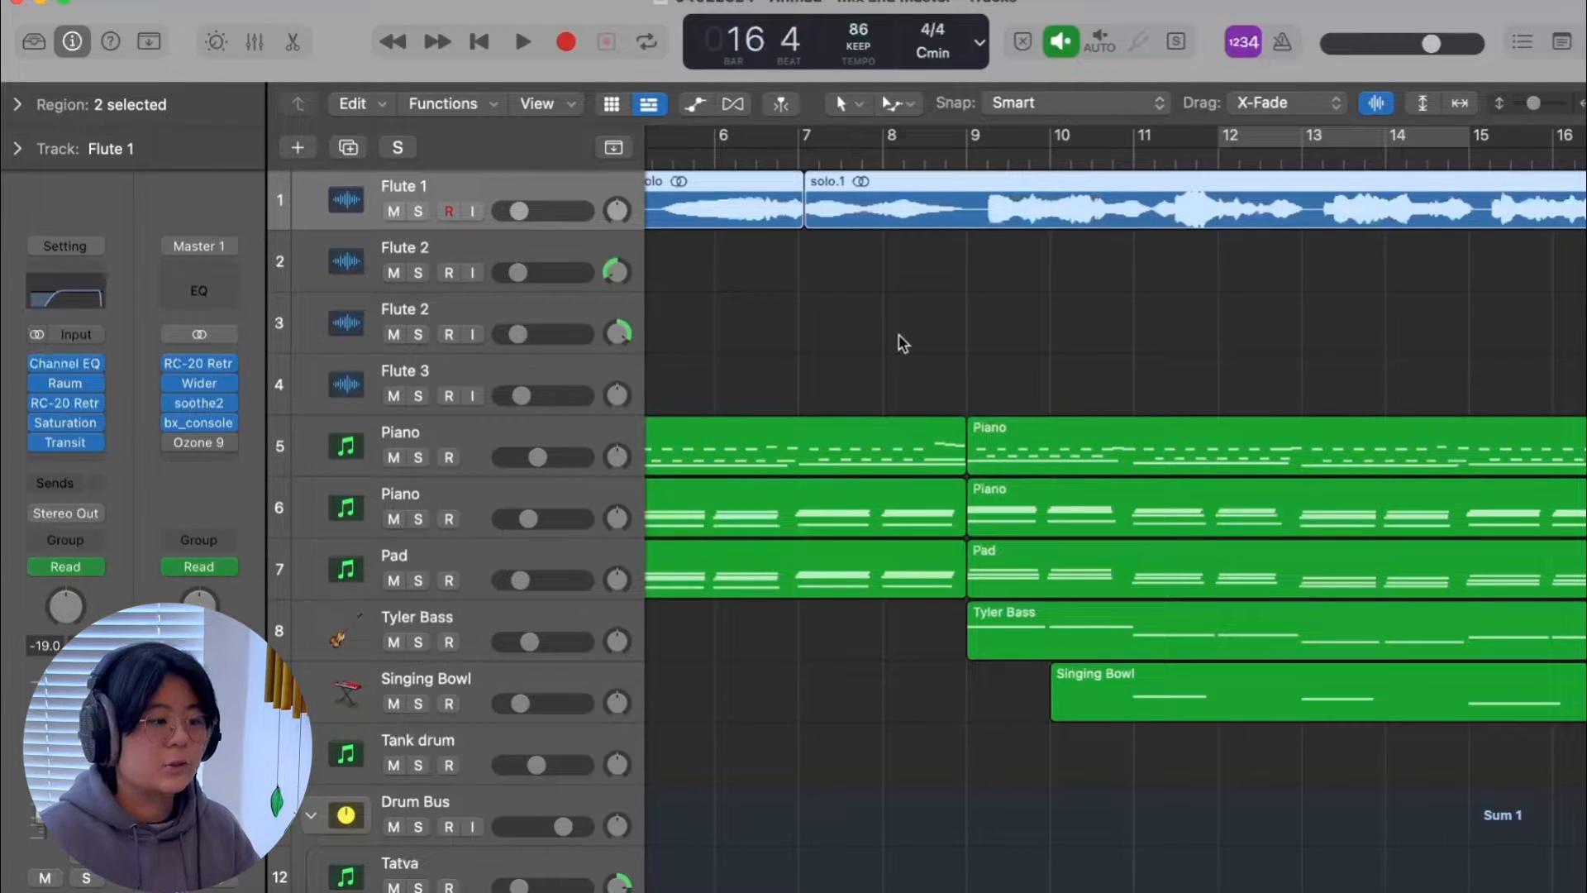
{"action": "scroll", "coordinate": [827, 347], "scroll_direction": "left", "scroll_amount": 4}
{"action": "key", "text": "a"}
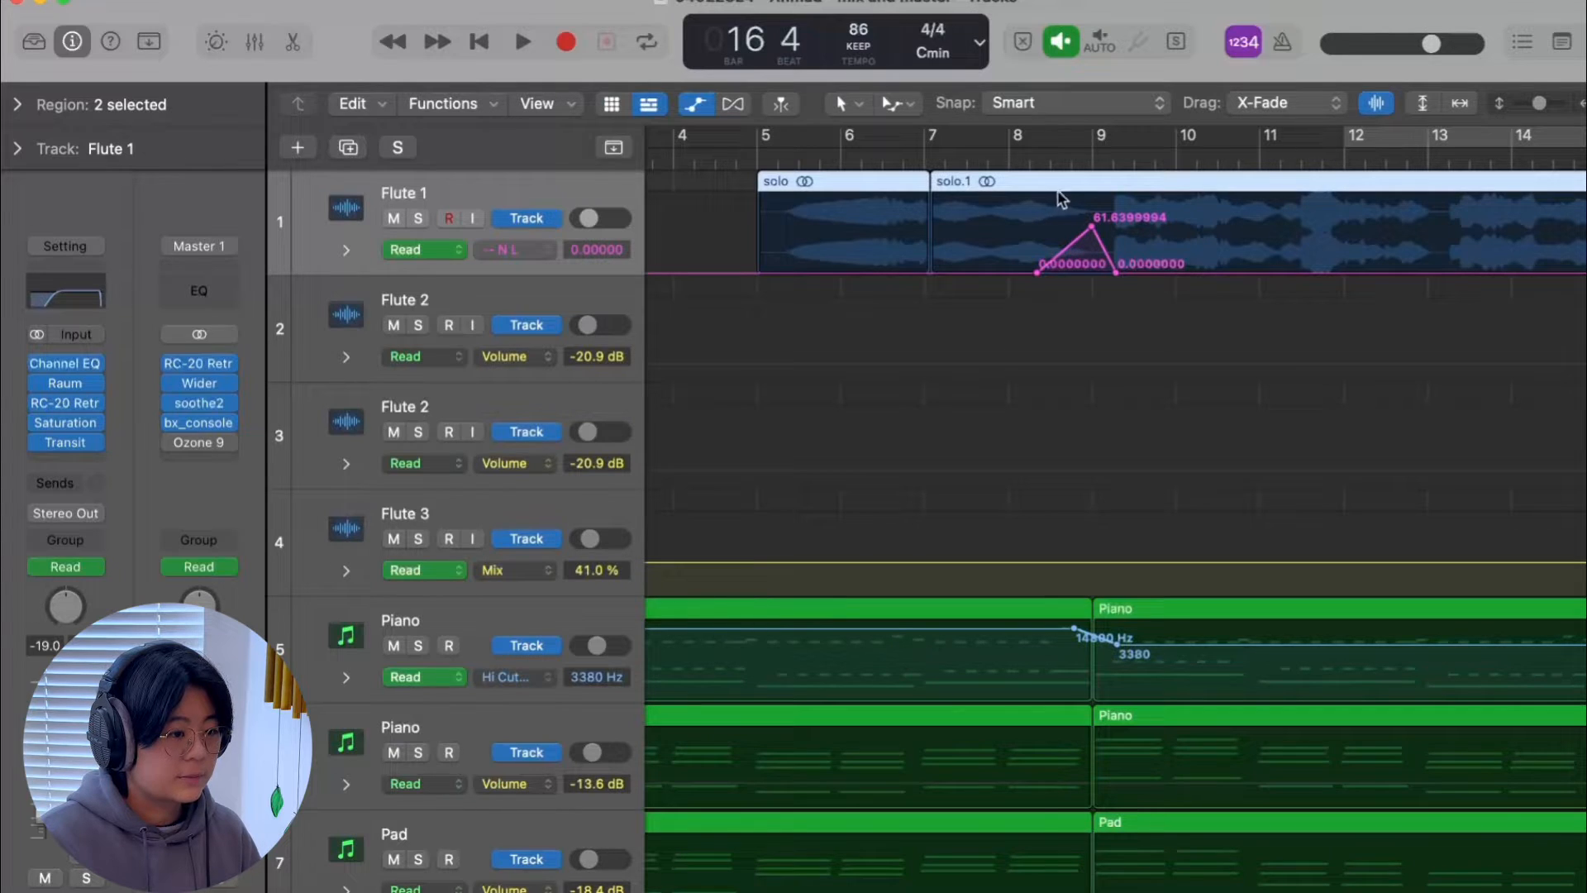
- Place the playhead at bar 8, solo Flute 1 and listen to the automated Transit transition
{"action": "left_click", "coordinate": [1039, 158]}
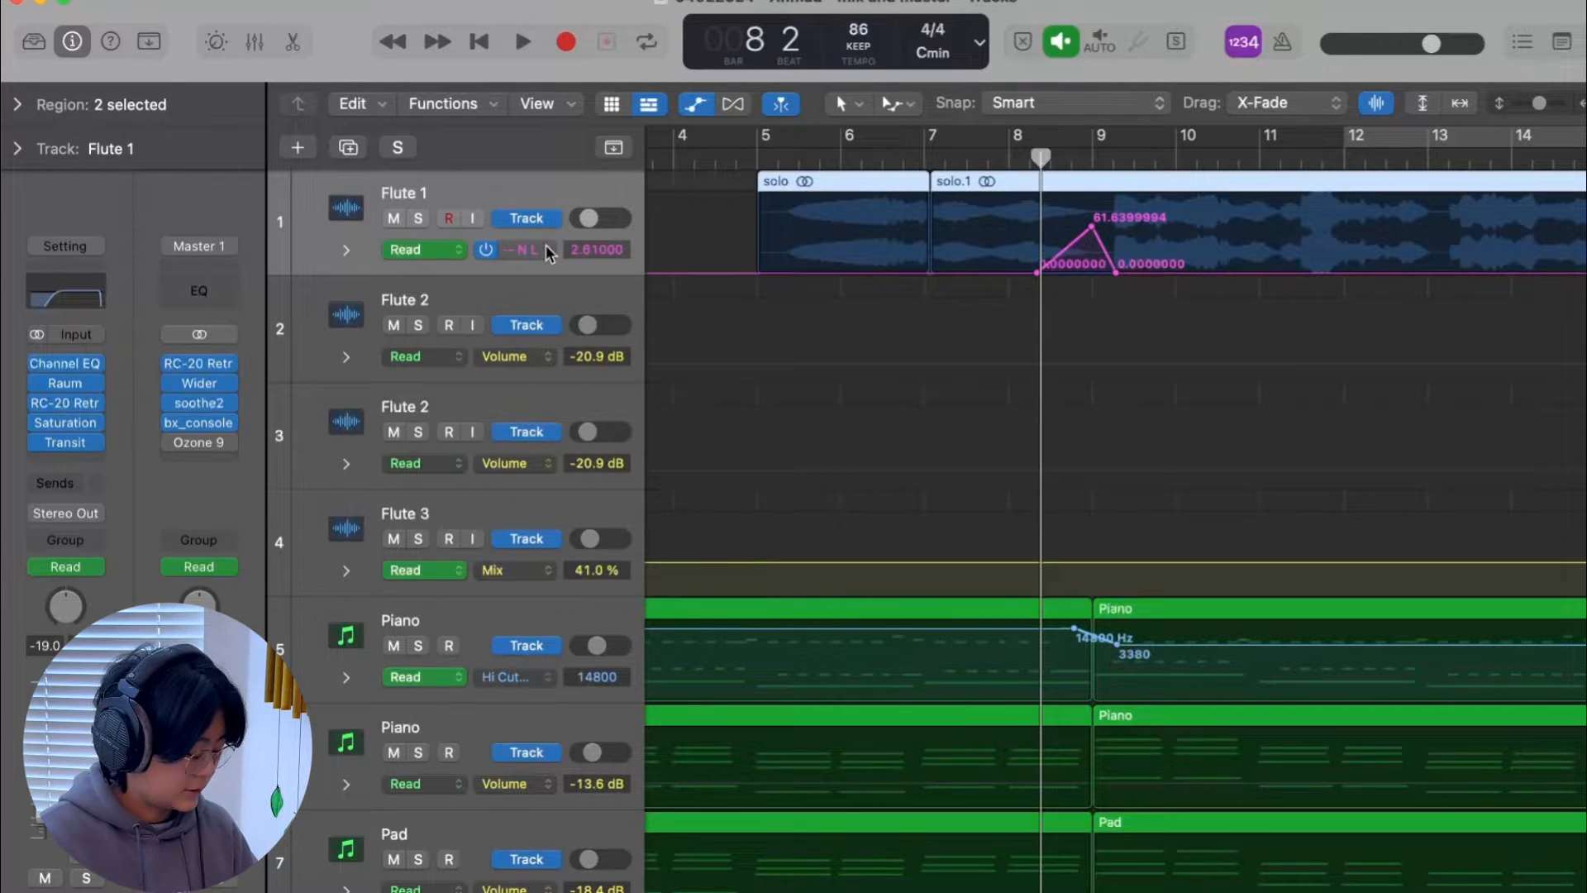
{"action": "key", "text": "s"}
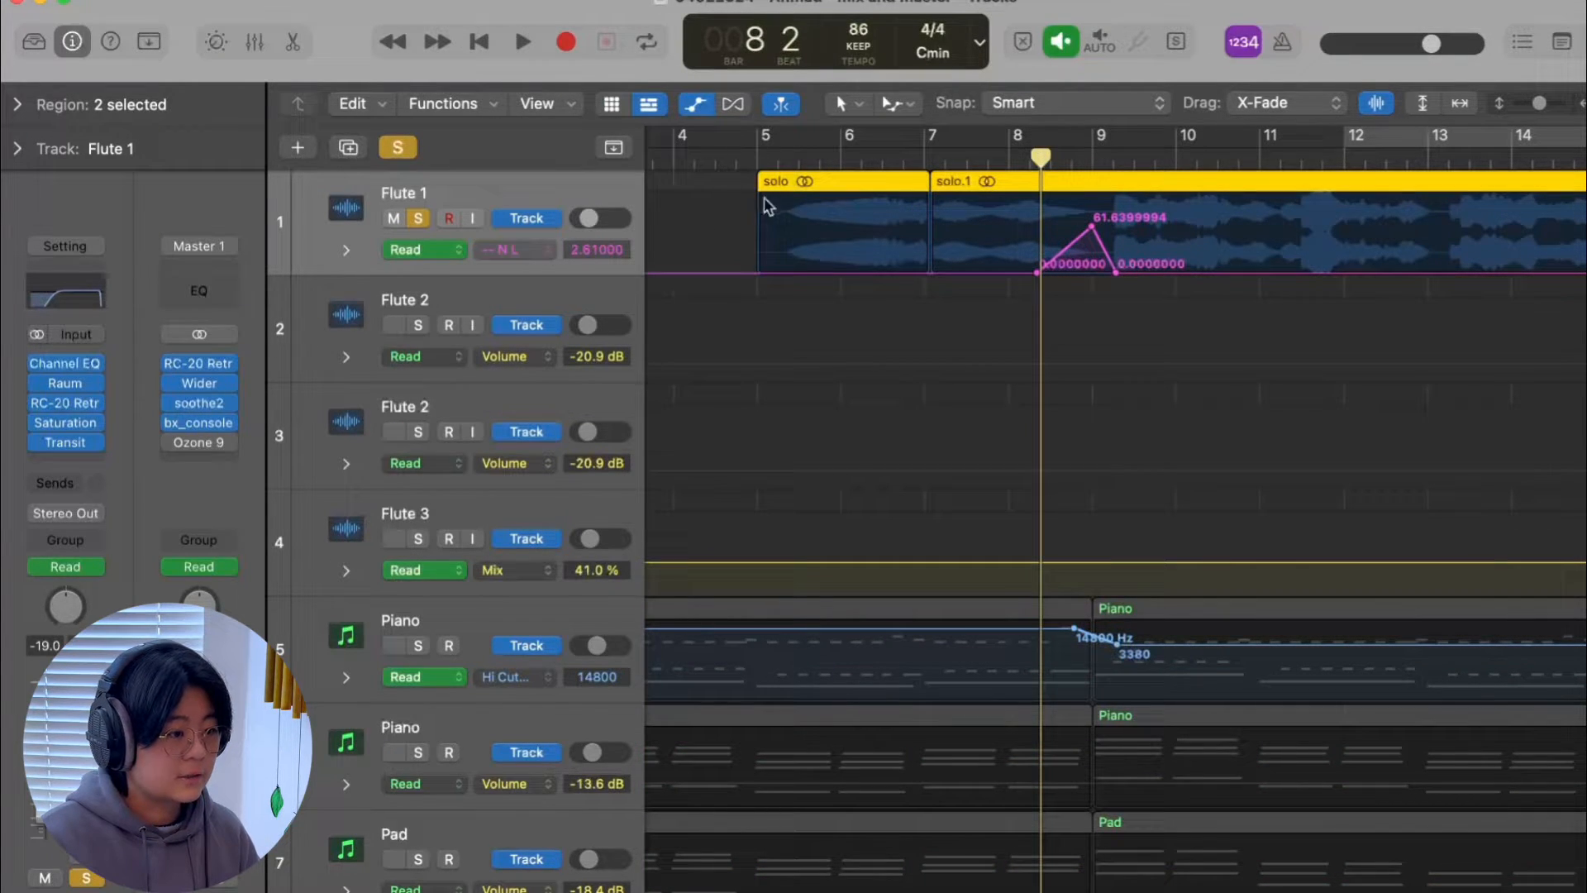
{"action": "key", "text": "space"}
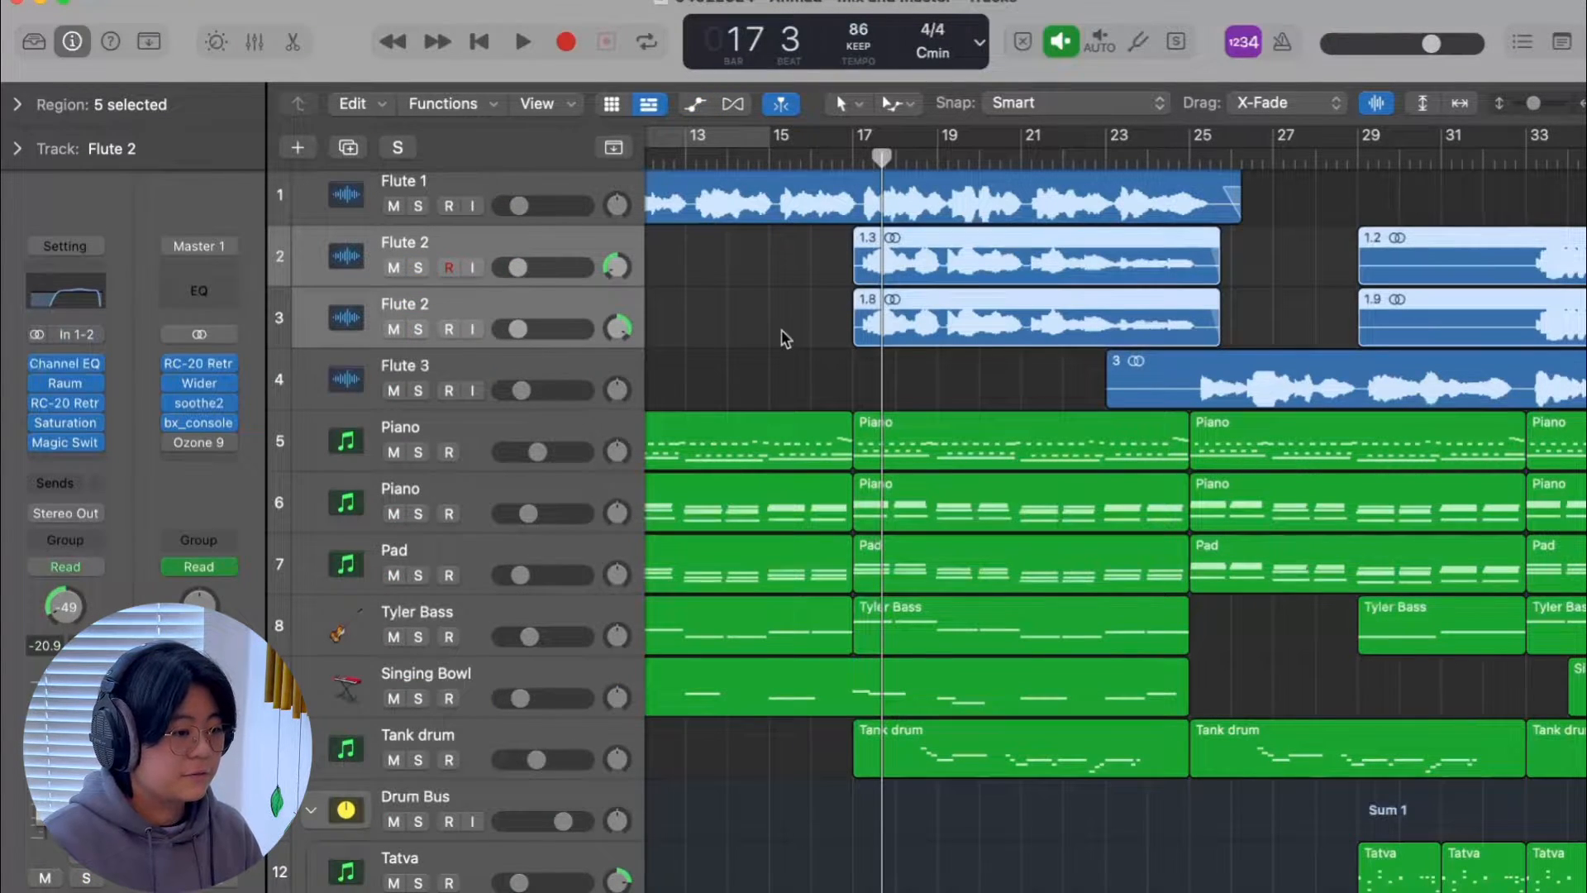
- Focus on the two Flute 2 tracks from bar 17 and select each one to compare their panning
{"action": "key", "text": "super+Right"}
{"action": "key", "text": "super+Left"}
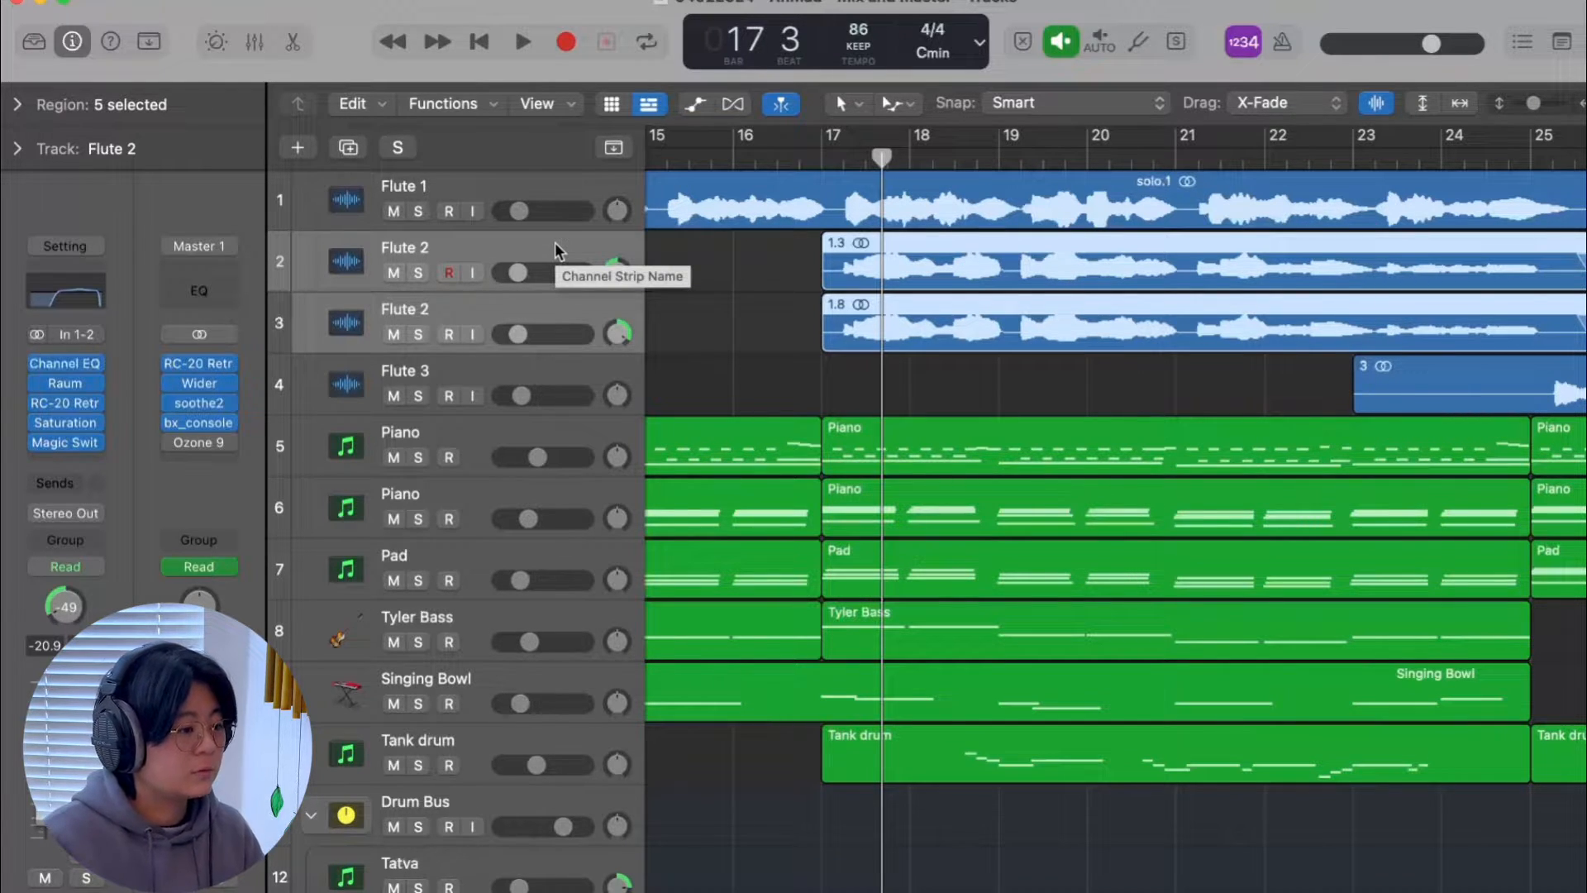
{"action": "left_click", "coordinate": [514, 276]}
{"action": "left_click", "coordinate": [508, 309]}
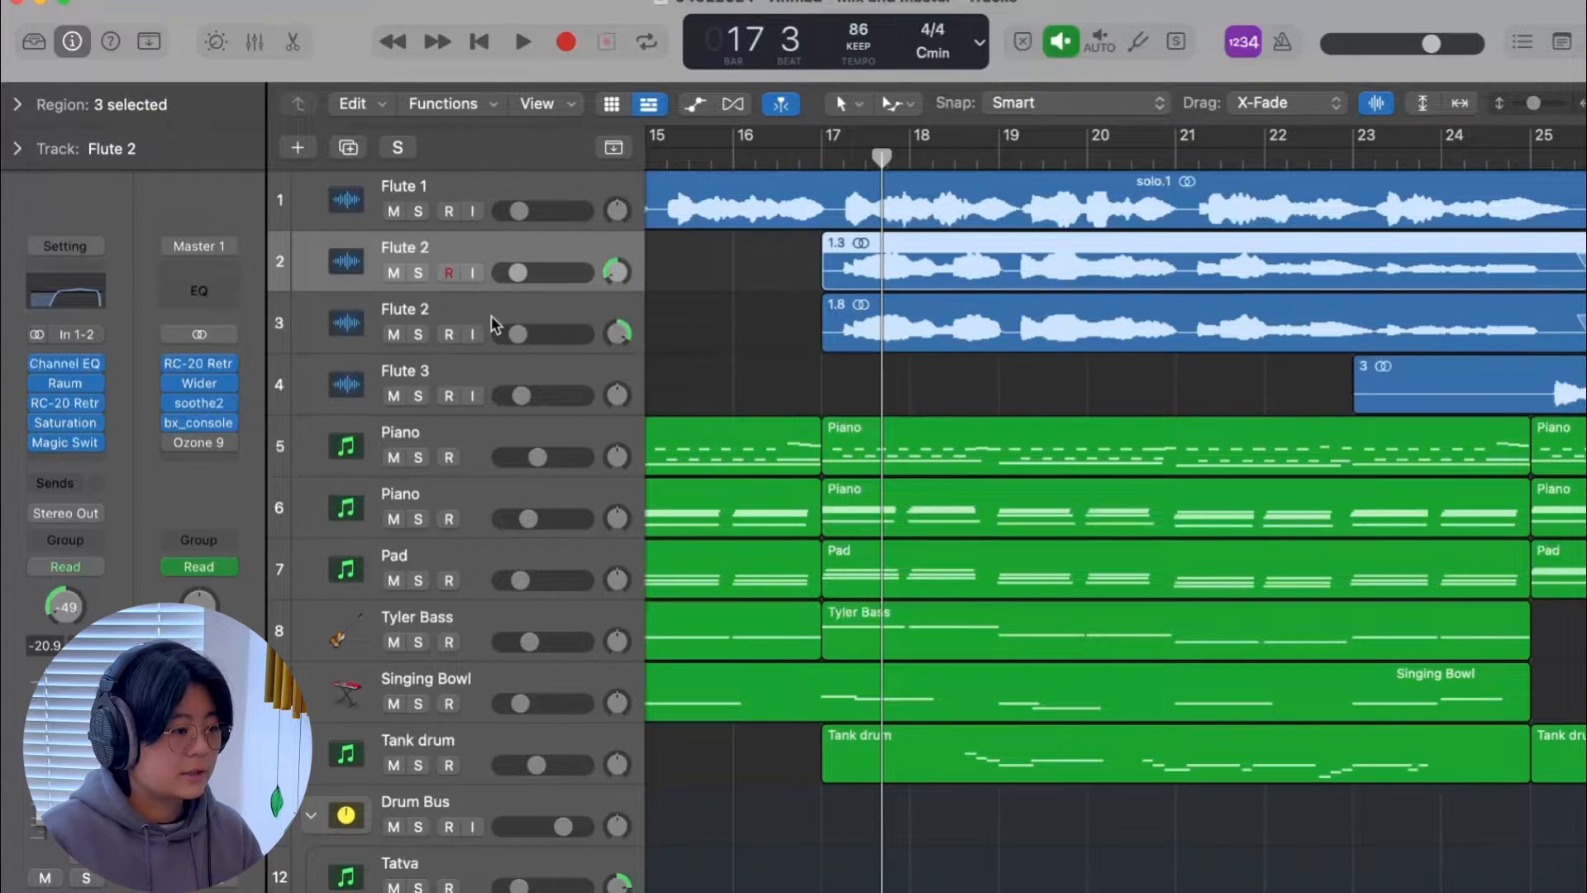
- Review the Magic Switch plug-in's mix setting on the second Flute 2 track and close it
{"action": "left_click", "coordinate": [67, 445]}
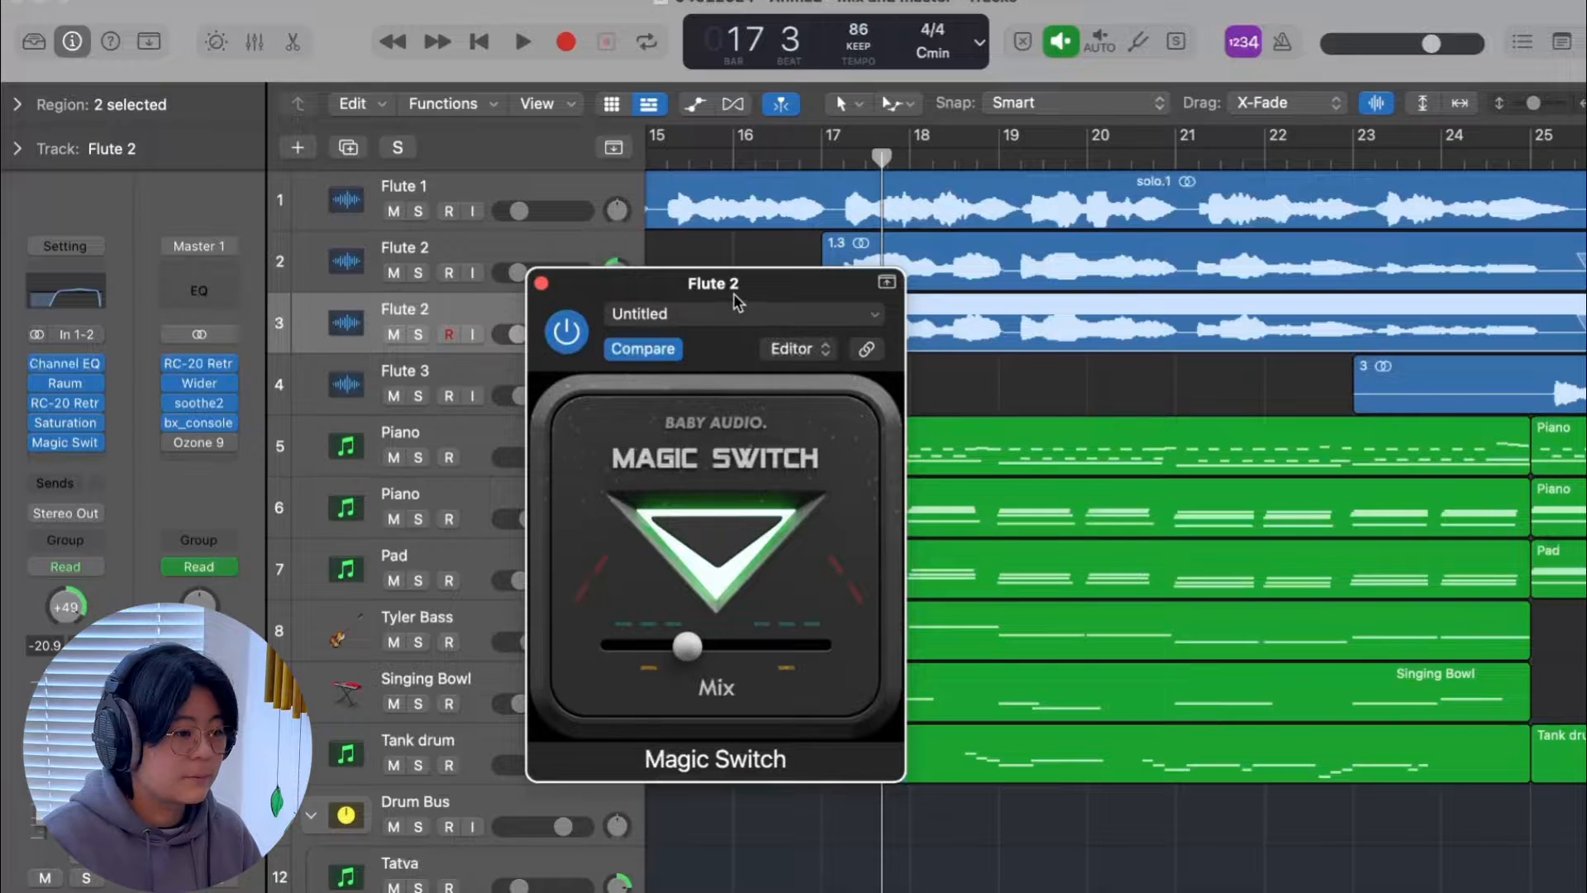
{"action": "left_click_drag", "start_coordinate": [732, 294], "coordinate": [733, 276]}
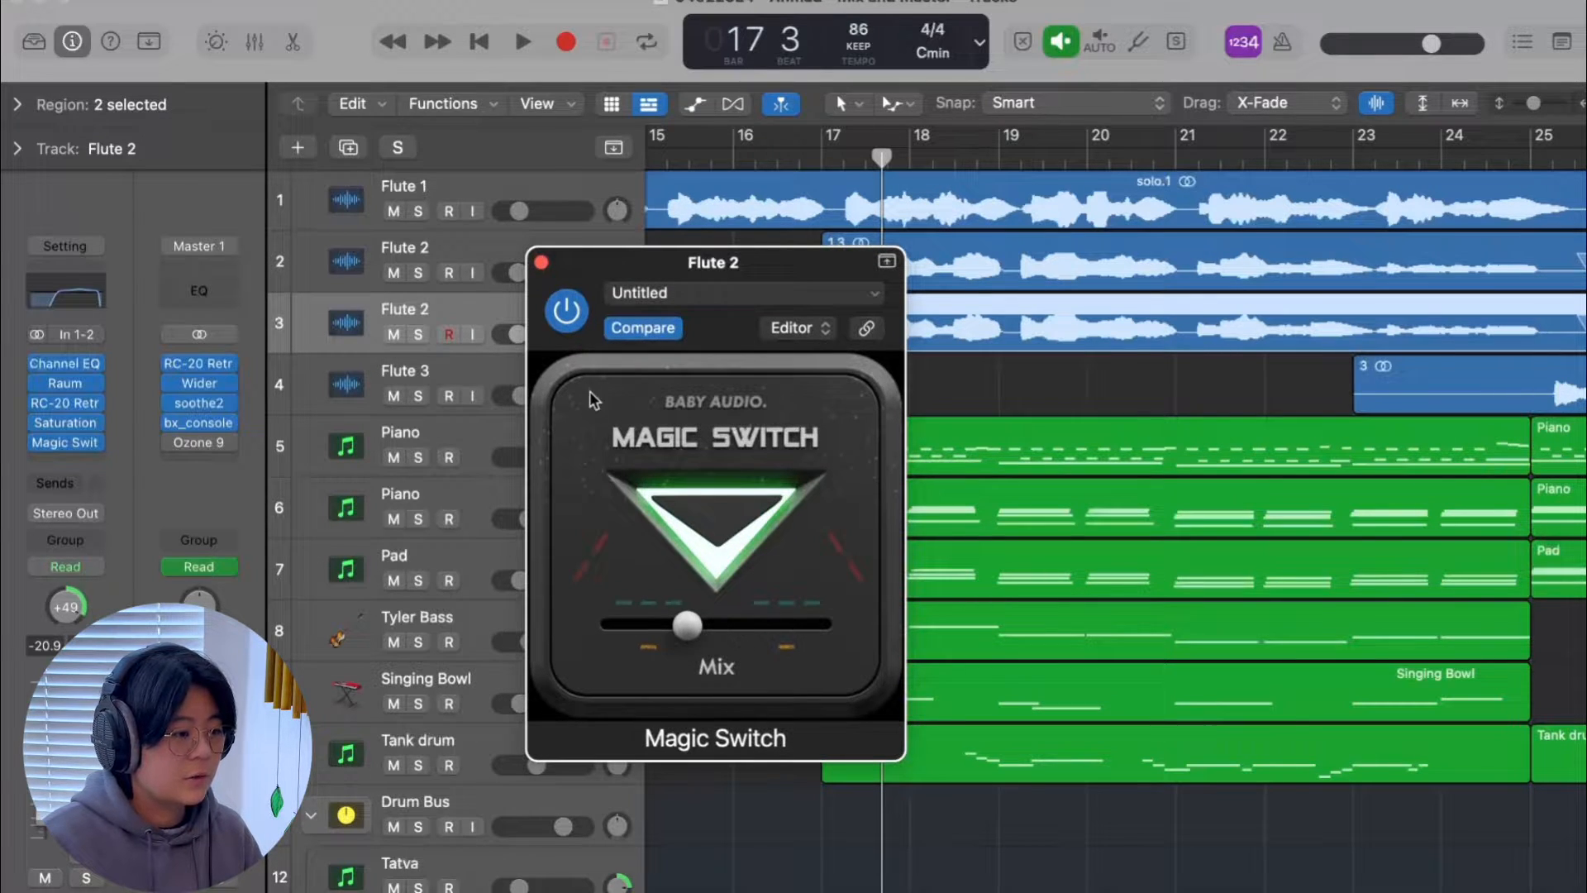
{"action": "left_click", "coordinate": [541, 262]}
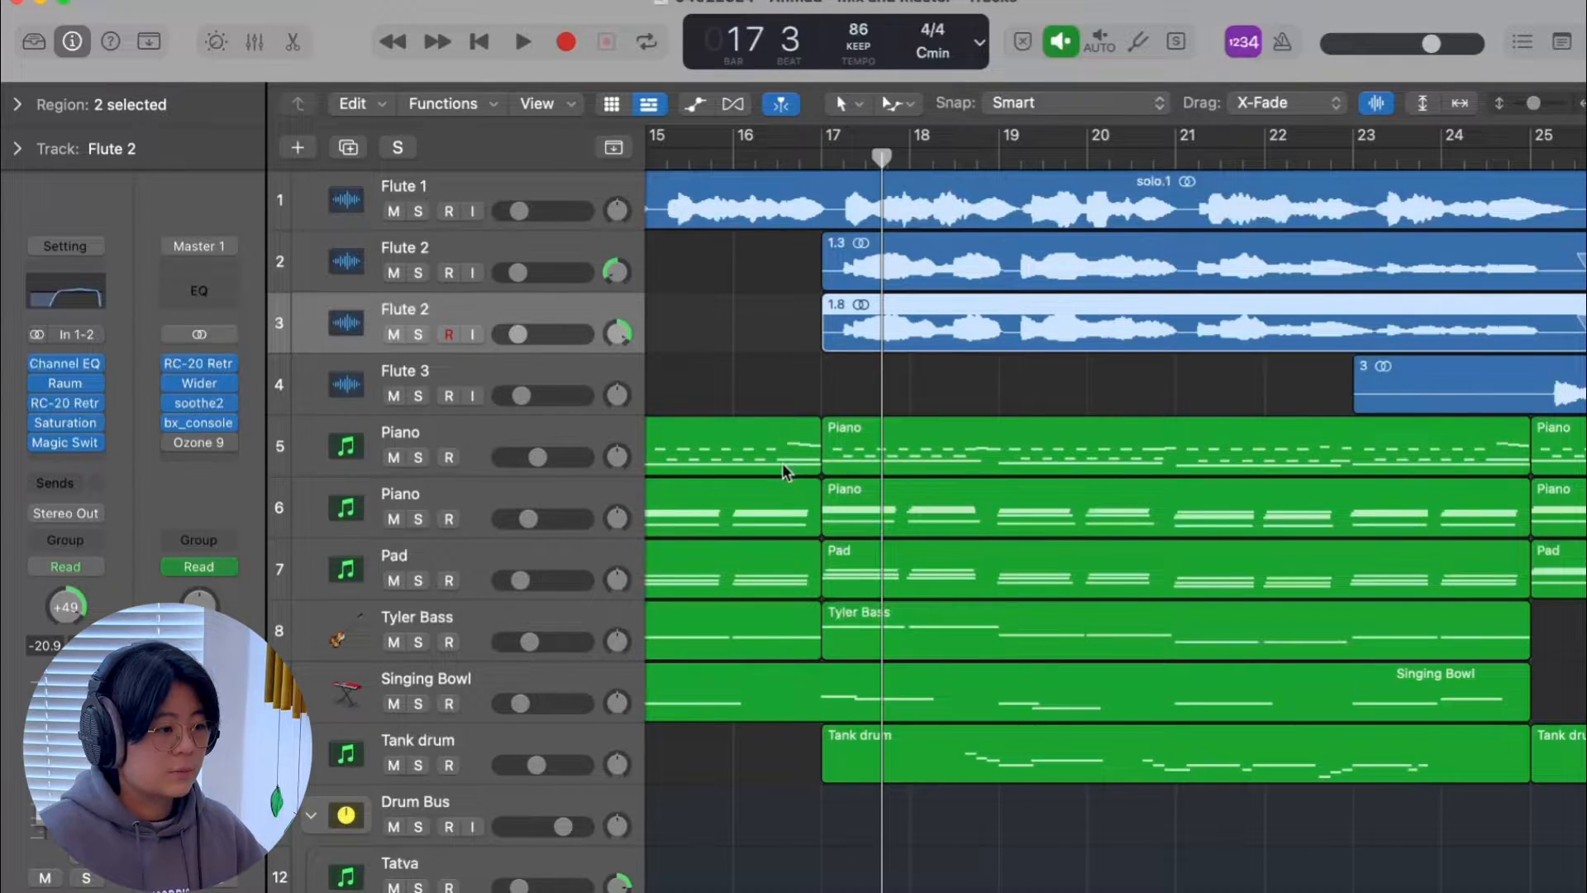
- Solo both Flute 2 tracks and play from bar 17, comparing the sound with their Magic Switch plug-ins off and on
{"action": "left_click", "coordinate": [418, 334]}
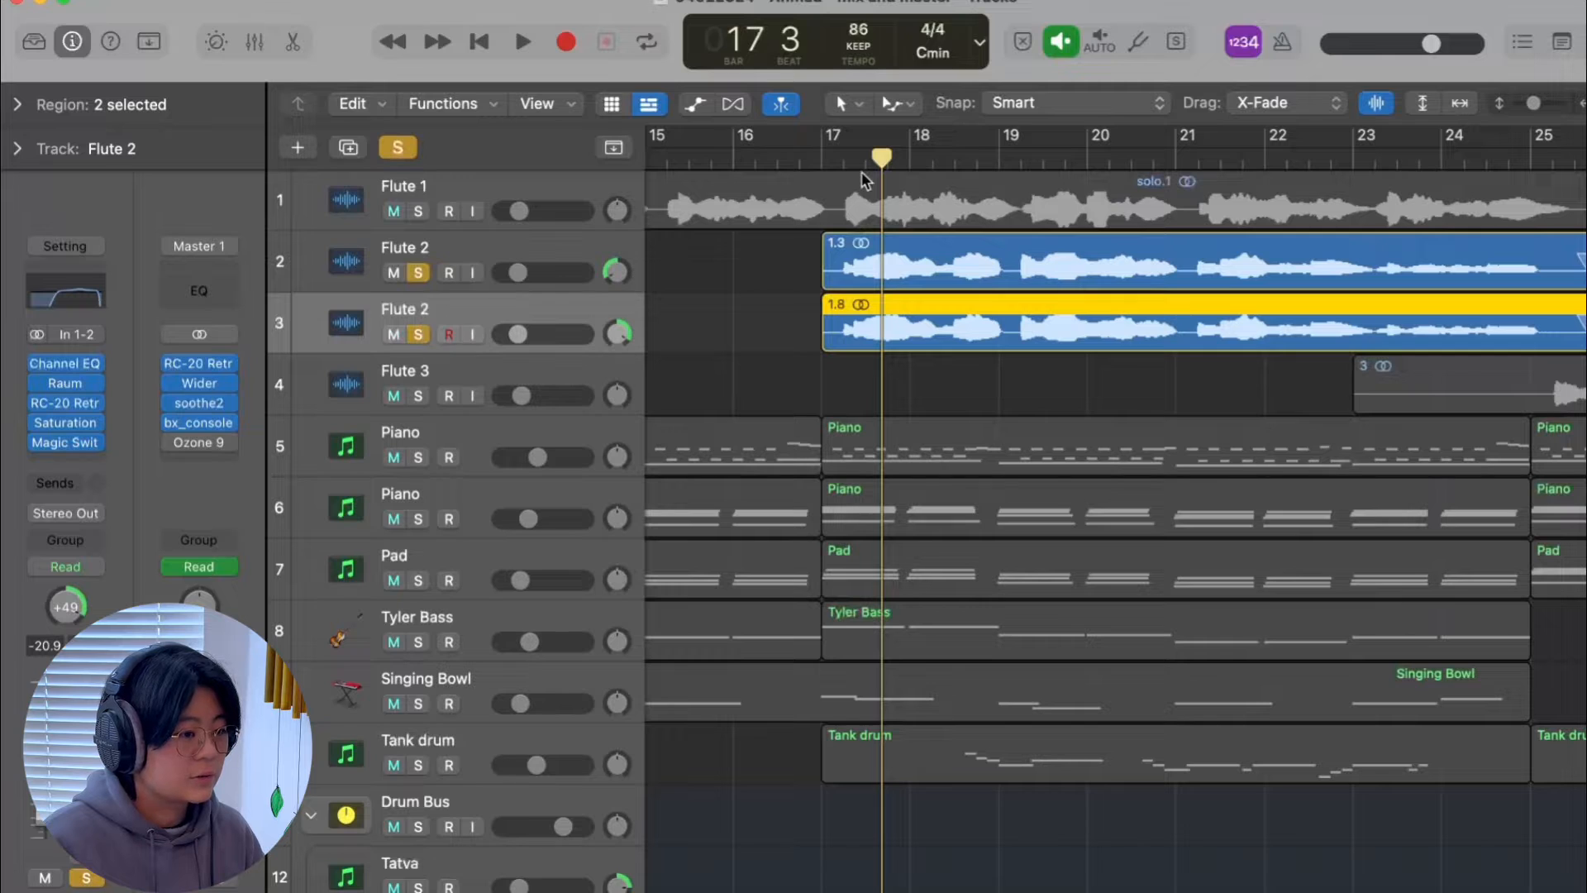
{"action": "left_click", "coordinate": [842, 153]}
{"action": "left_click", "coordinate": [38, 443]}
{"action": "key", "text": "x"}
{"action": "key", "text": "space"}
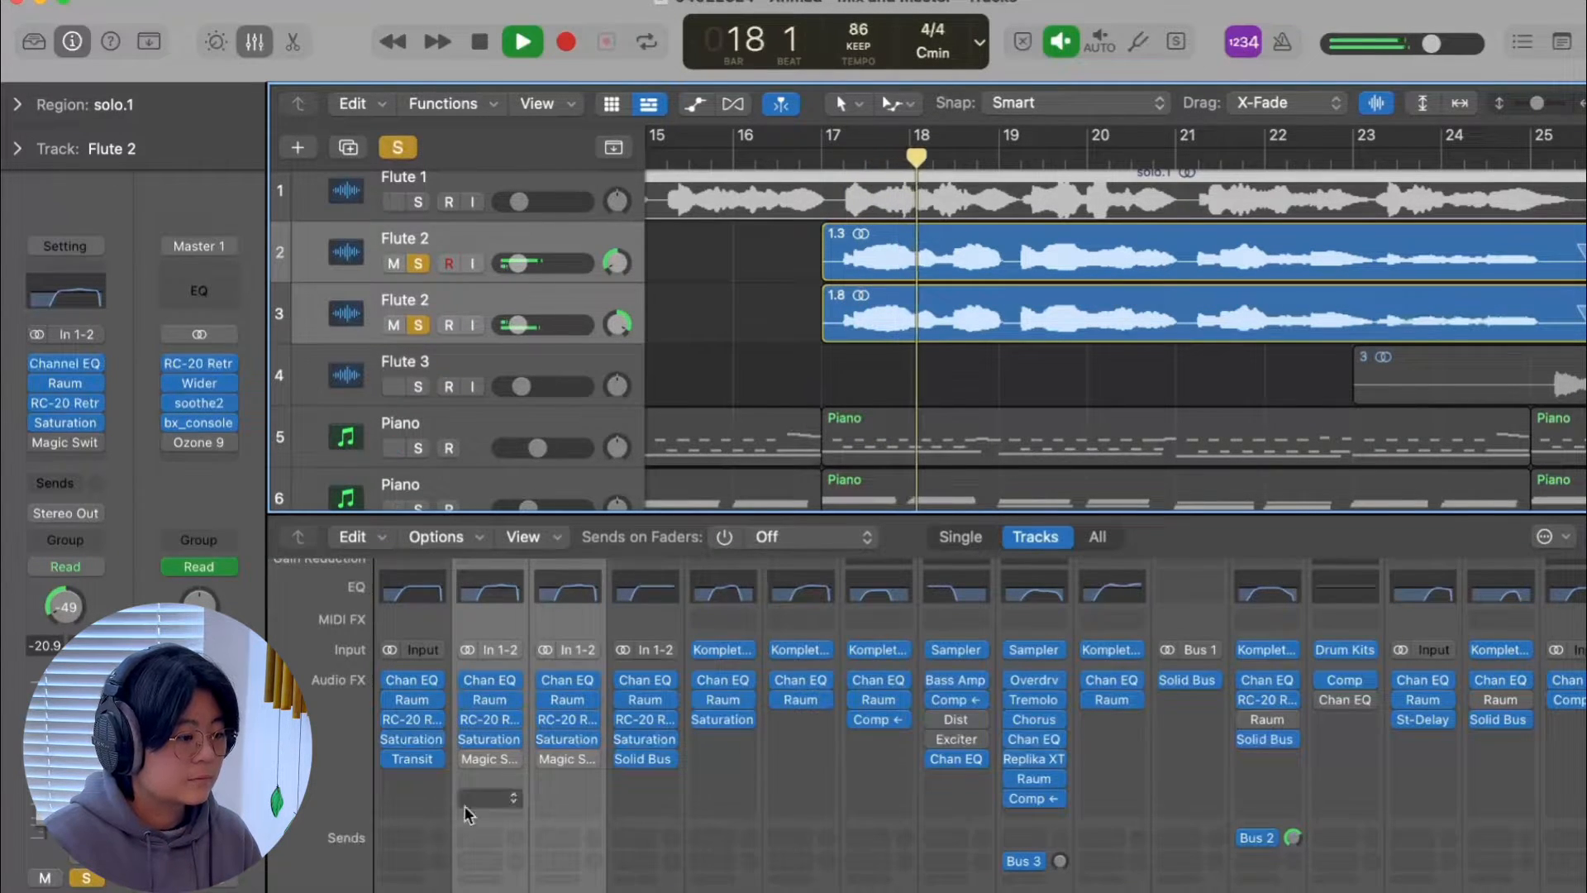
{"action": "mouse_move", "coordinate": [474, 752]}
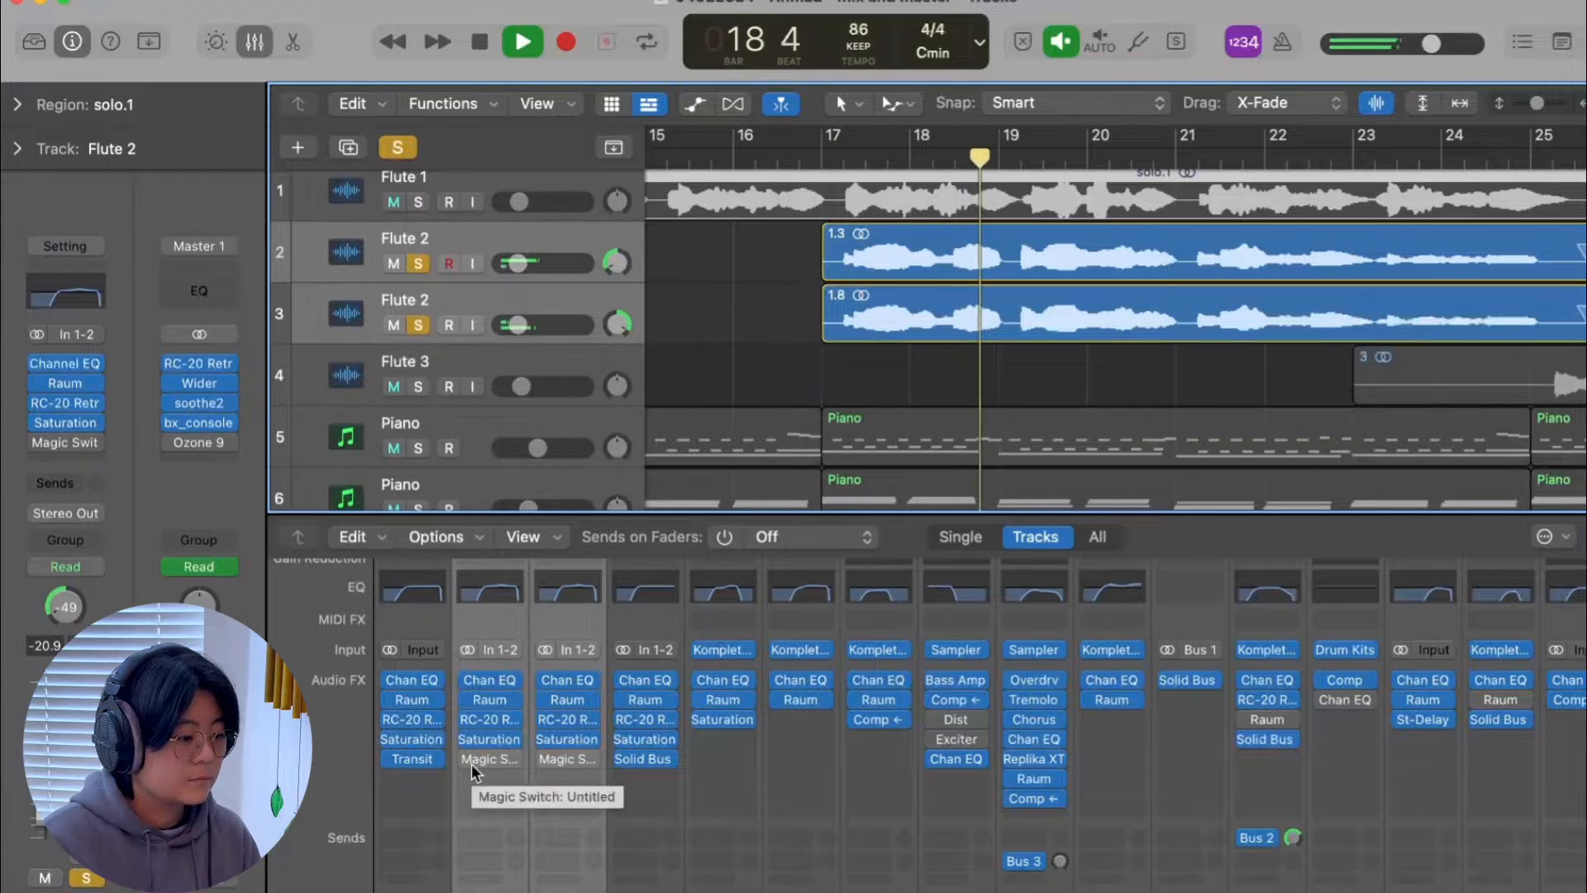
{"action": "left_click", "coordinate": [468, 757]}
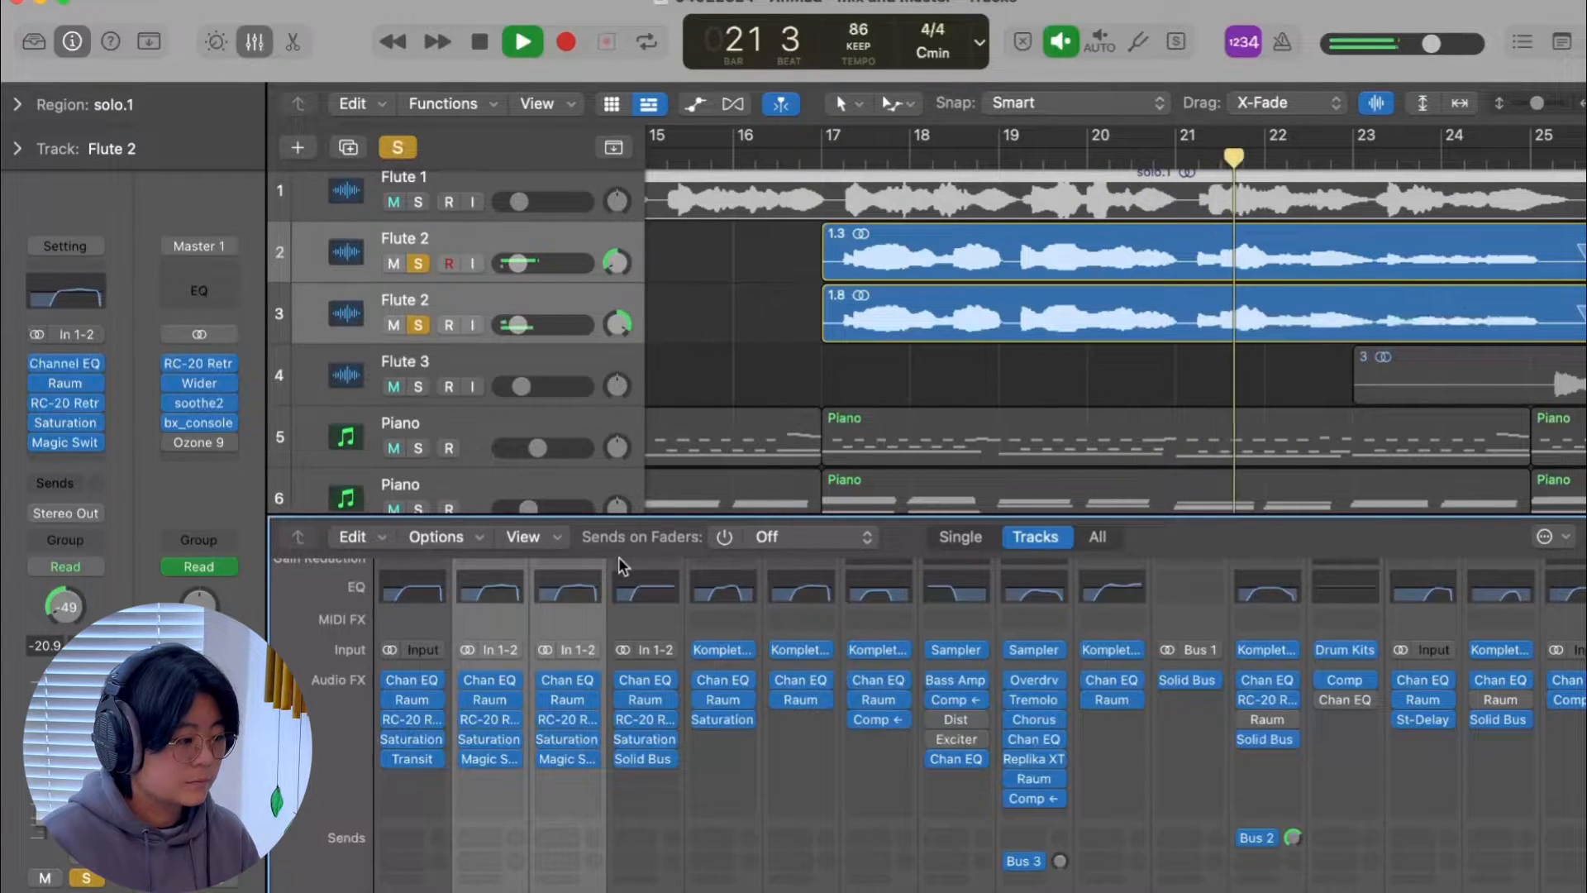
{"action": "key", "text": "space"}
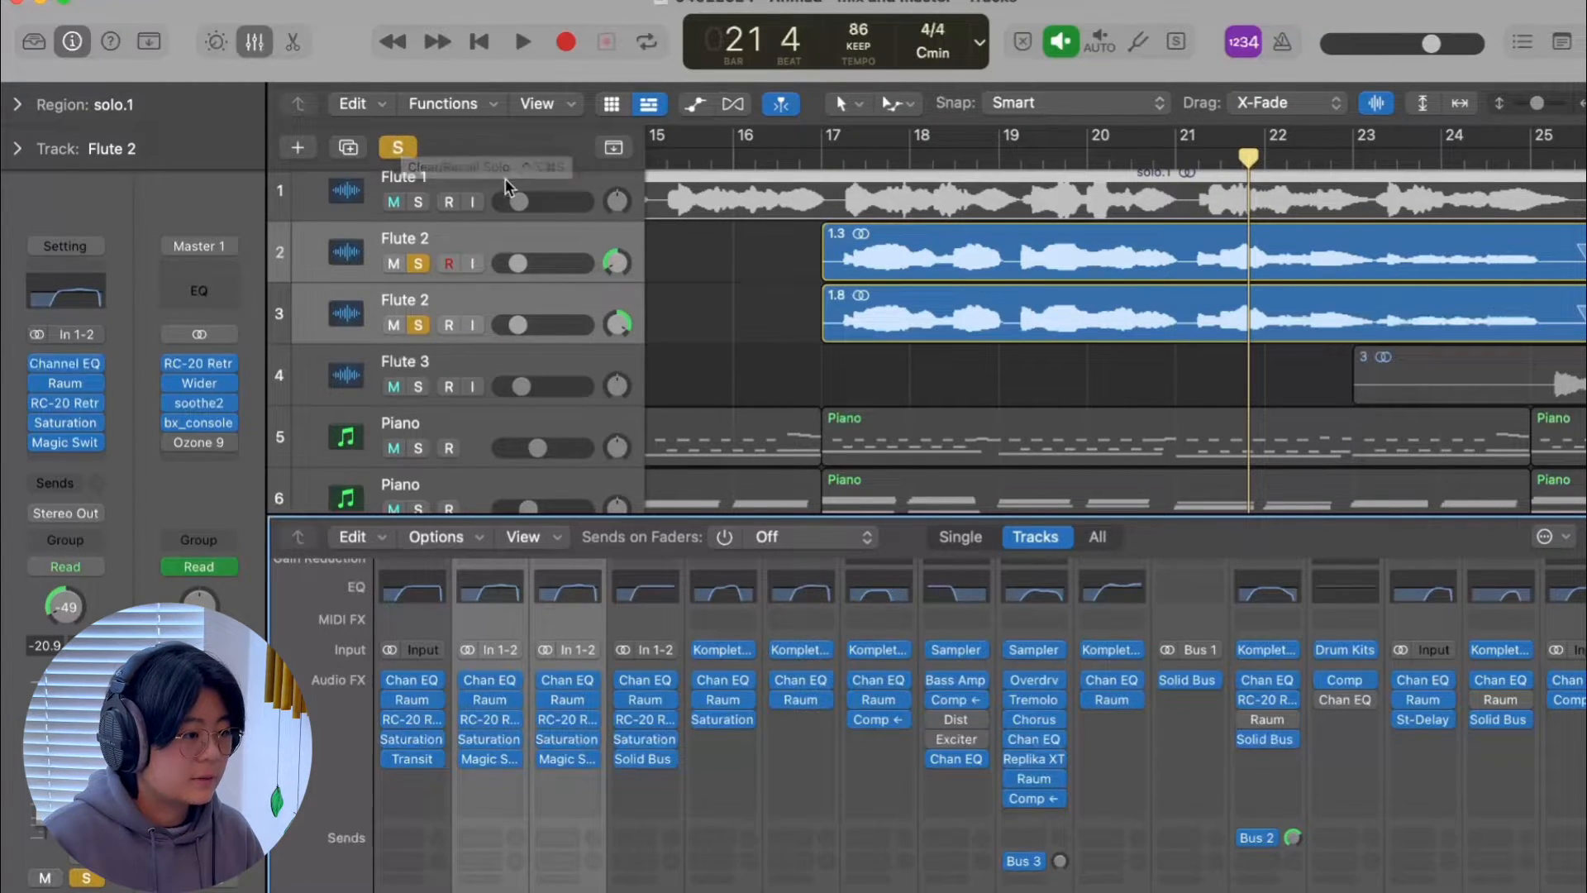
- Add Flute 1 to the solo, listen to it with both Flute 2 tracks from bar 17, and clear all solos
{"action": "left_click", "coordinate": [418, 202]}
{"action": "left_click", "coordinate": [830, 154]}
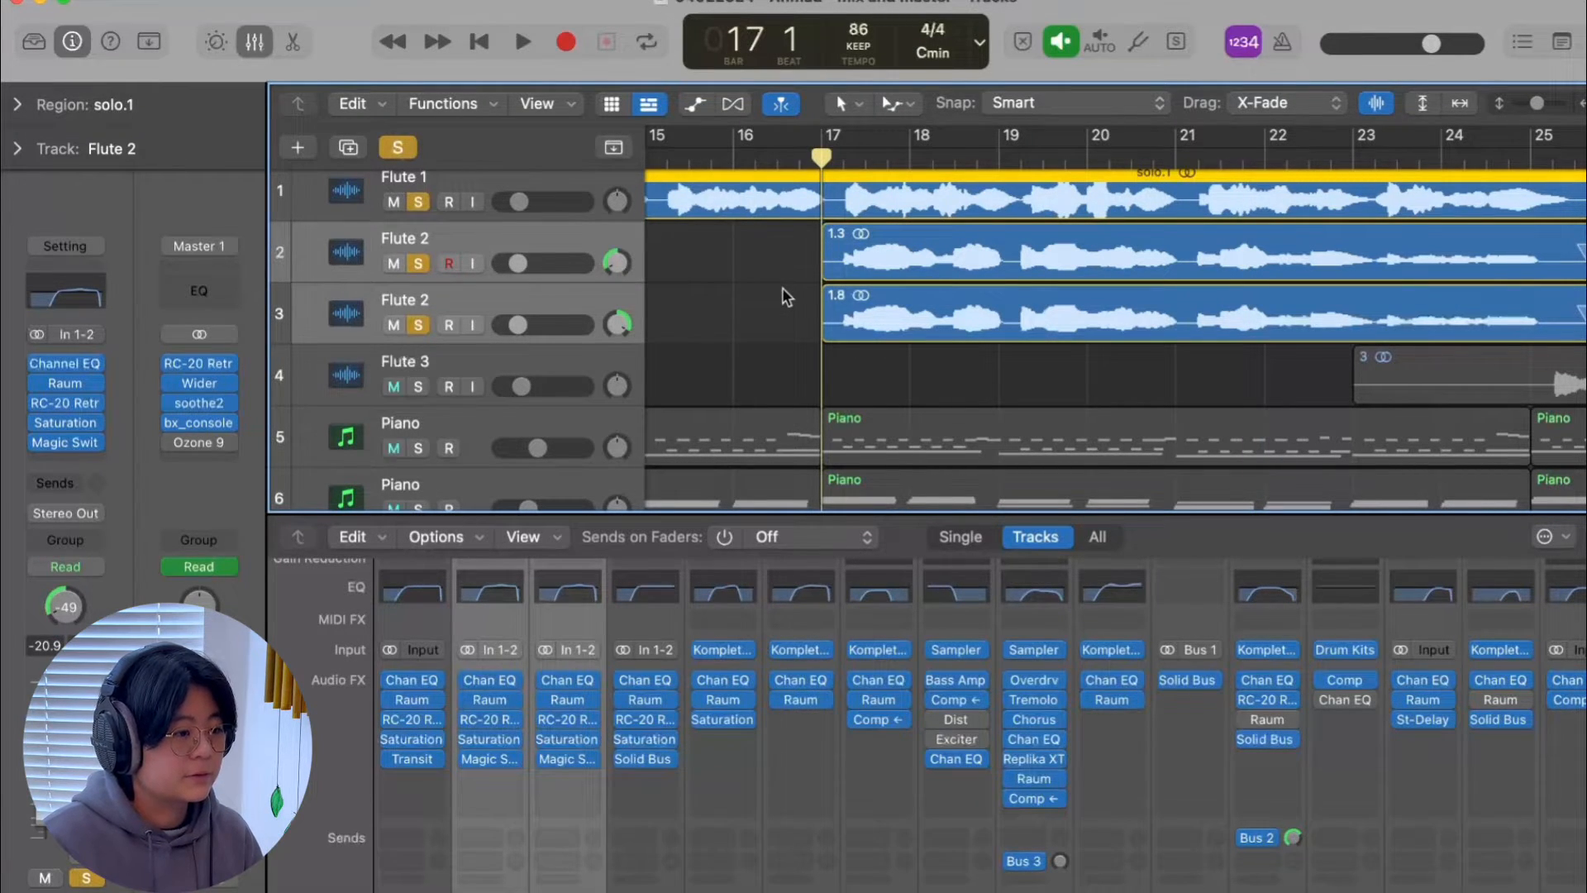
{"action": "key", "text": "space"}
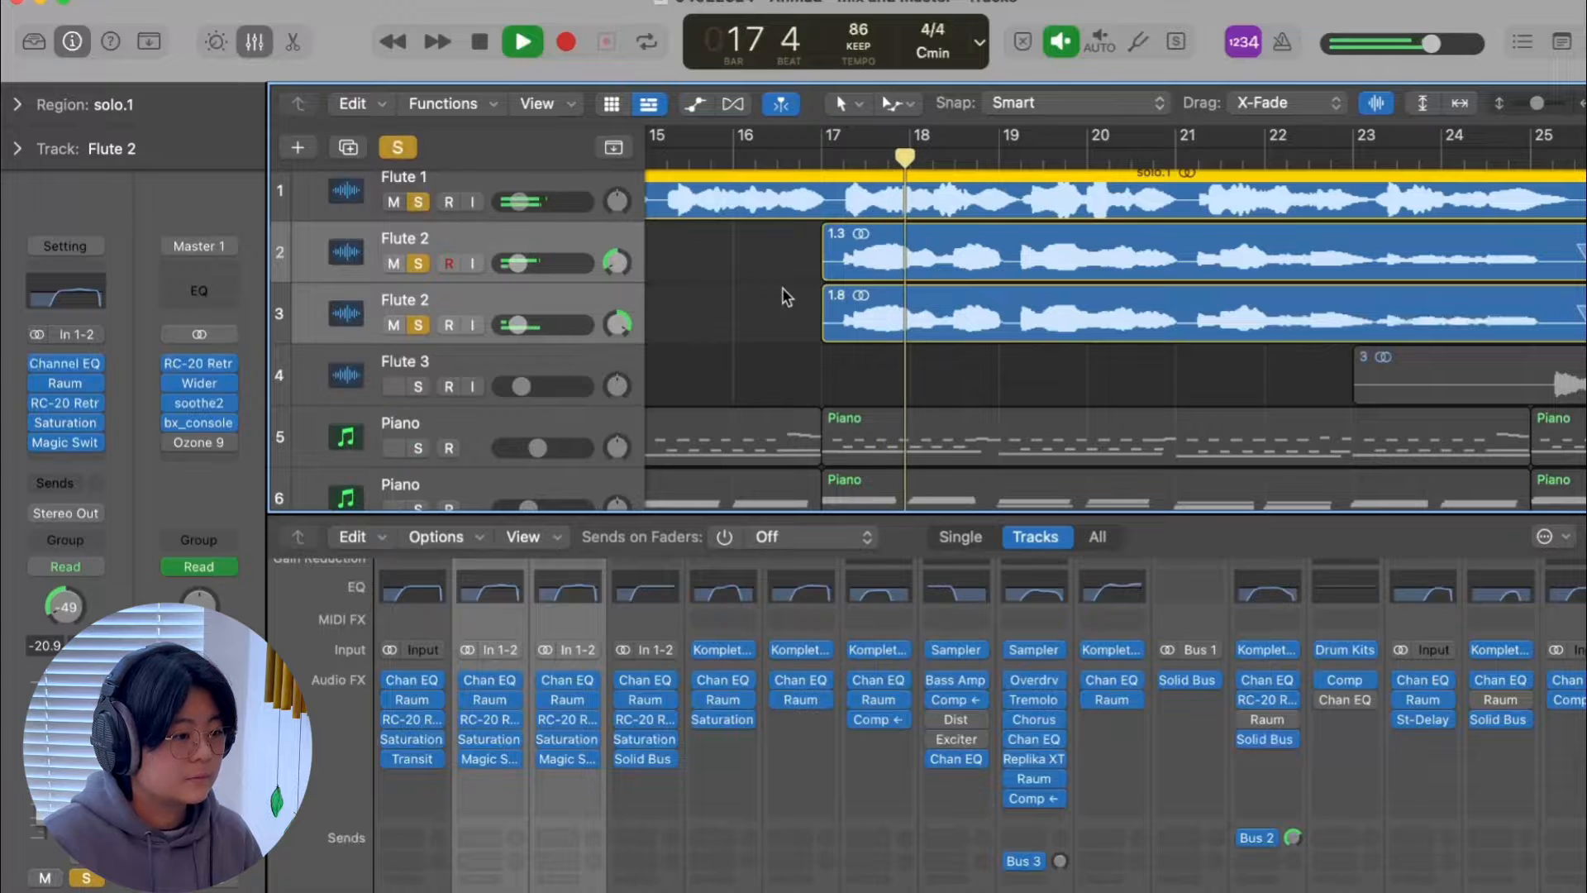
{"action": "left_click", "coordinate": [402, 147]}
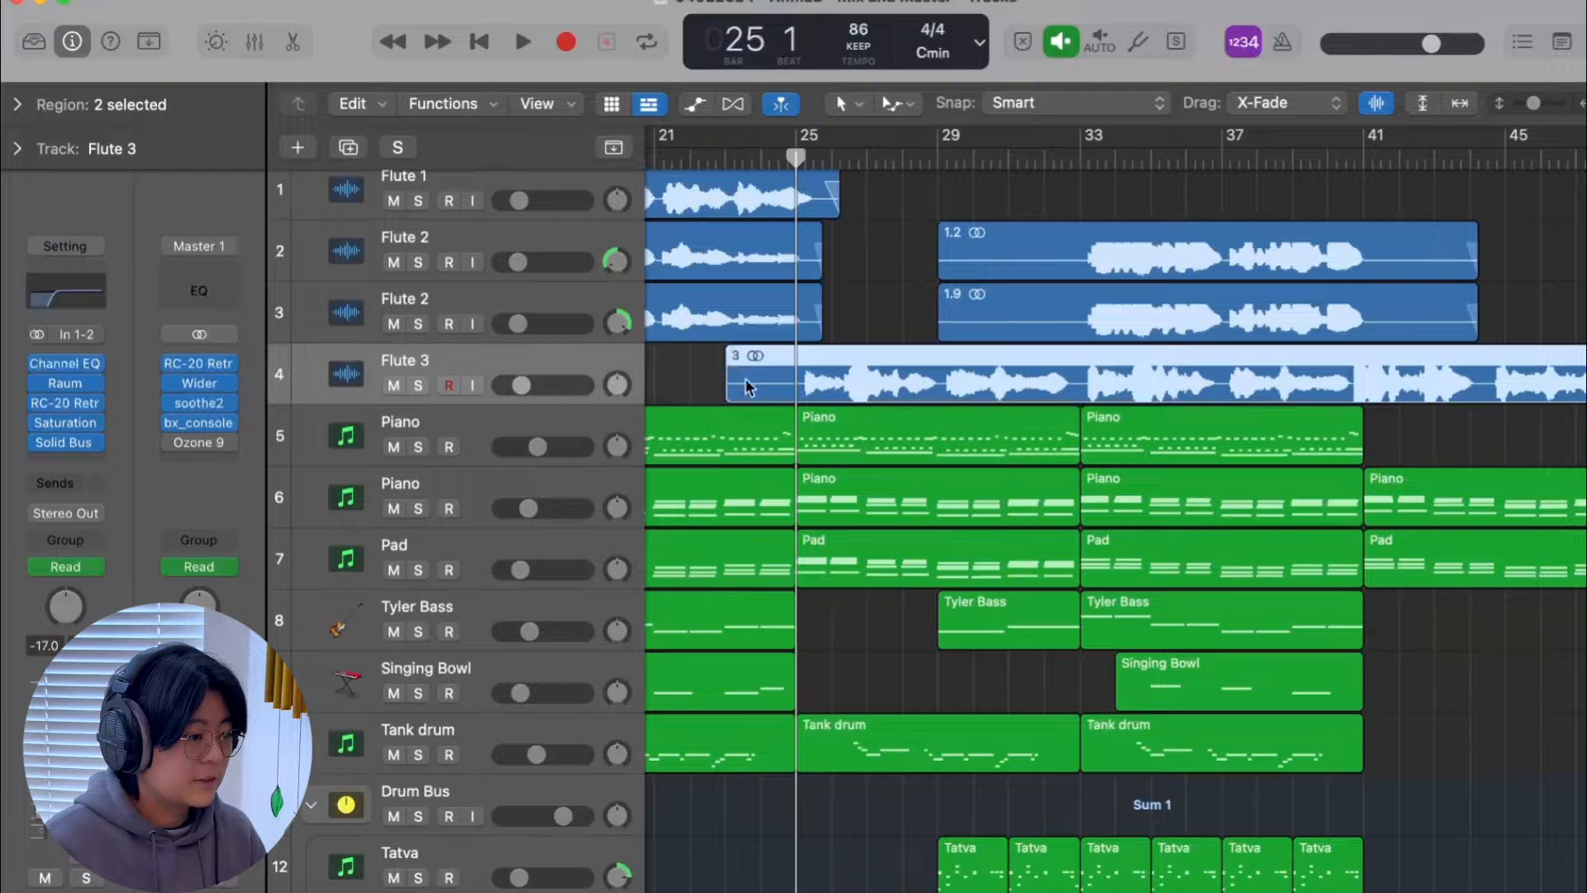
- Solo Flute 3 and open its Solid Bus Comp plug-in, placing the window clear of the flute tracks
{"action": "key", "text": "s"}
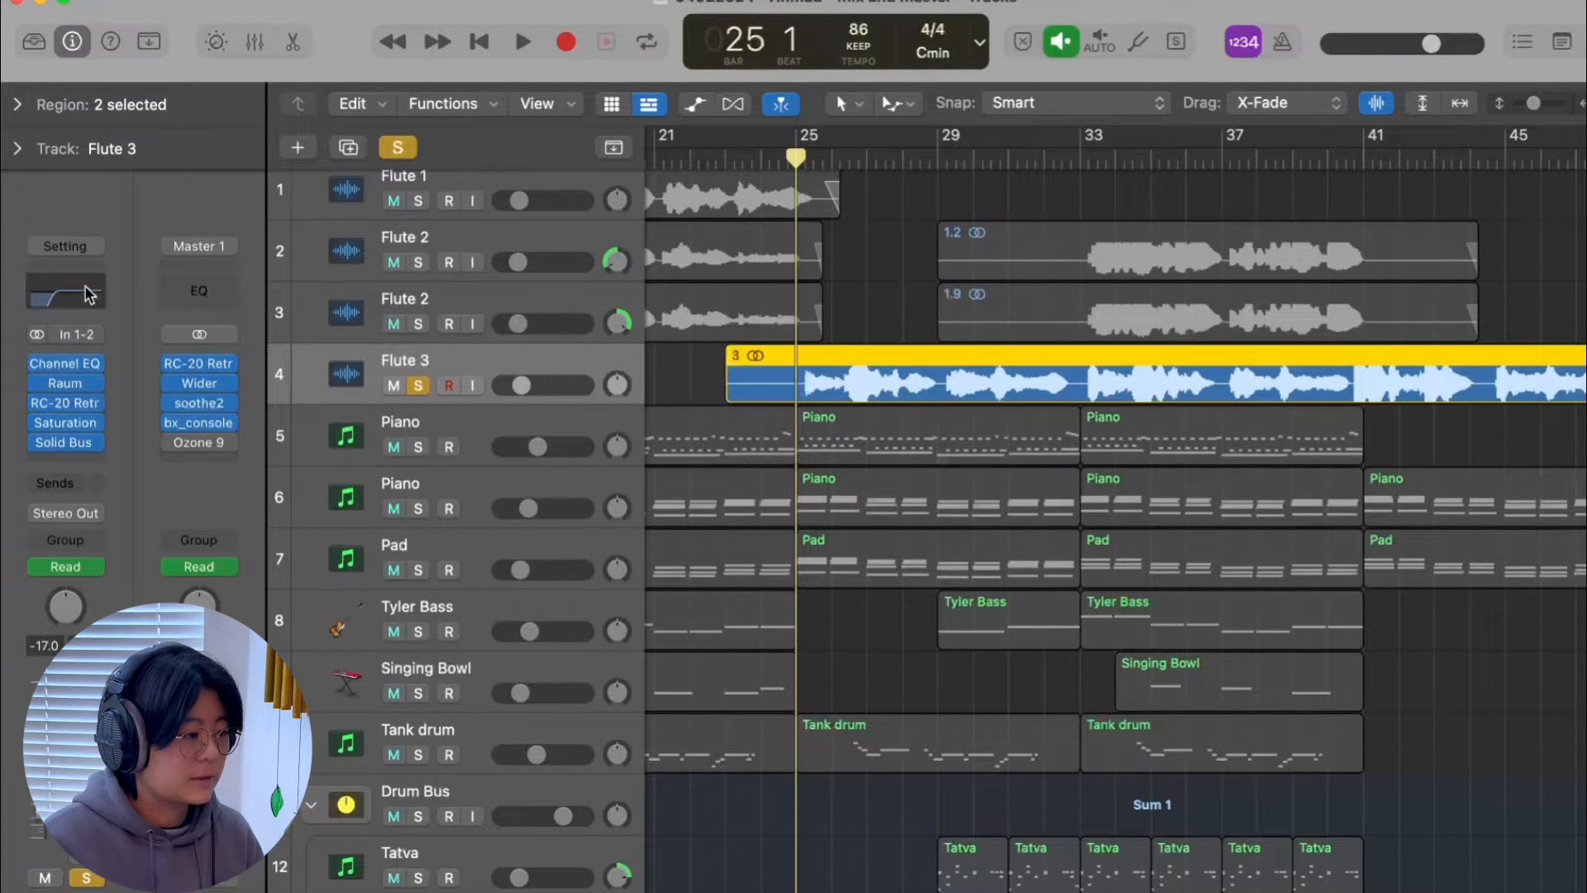
{"action": "scroll", "coordinate": [517, 374], "scroll_direction": "up", "scroll_amount": 1}
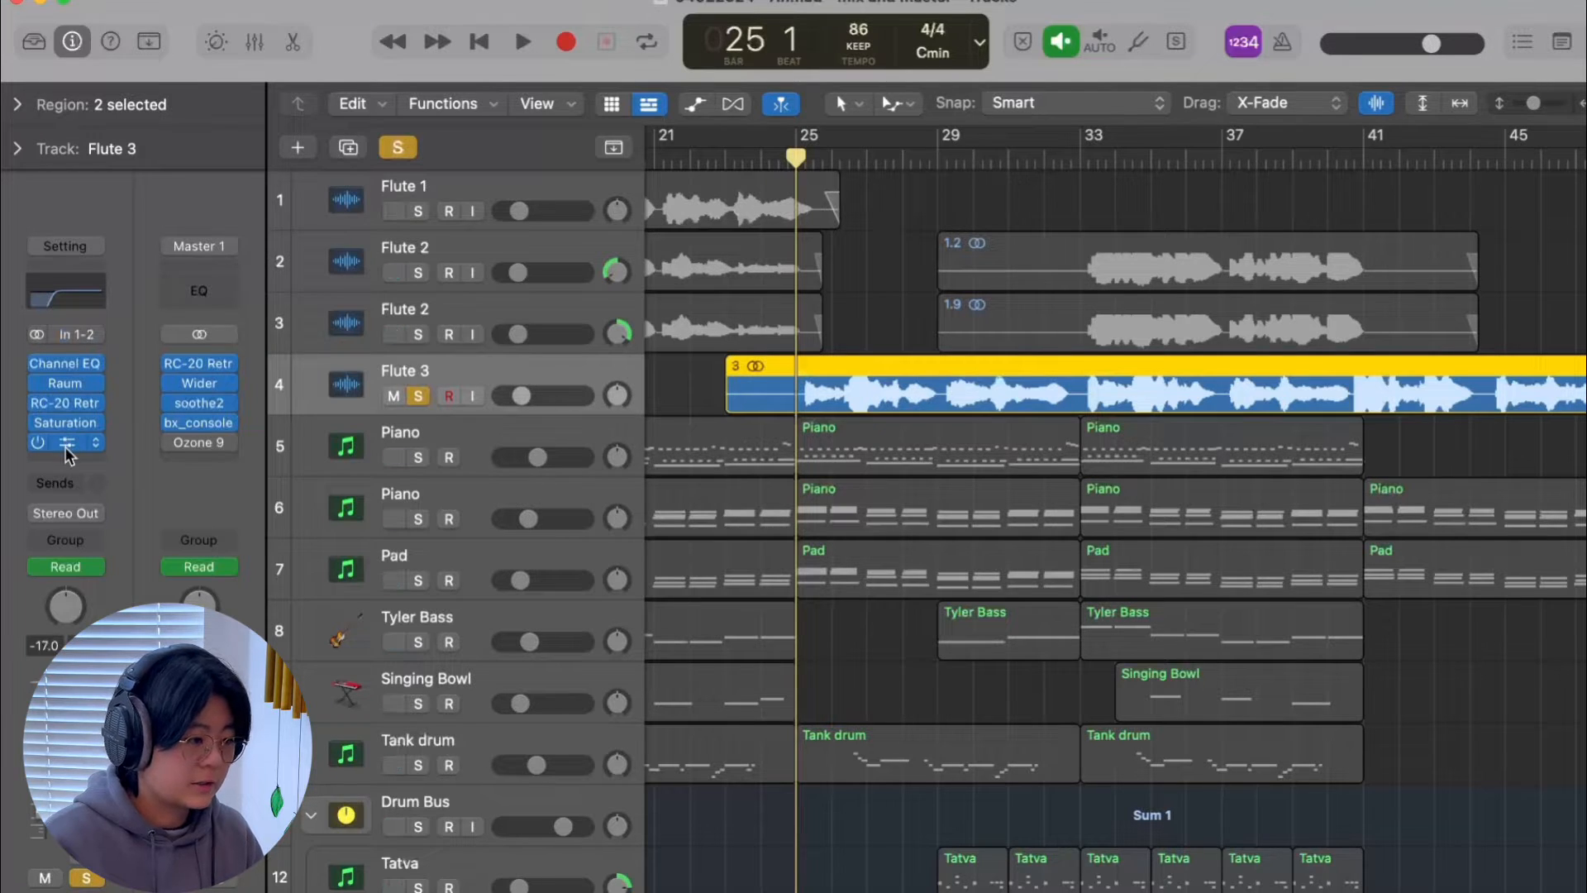
{"action": "left_click", "coordinate": [67, 443]}
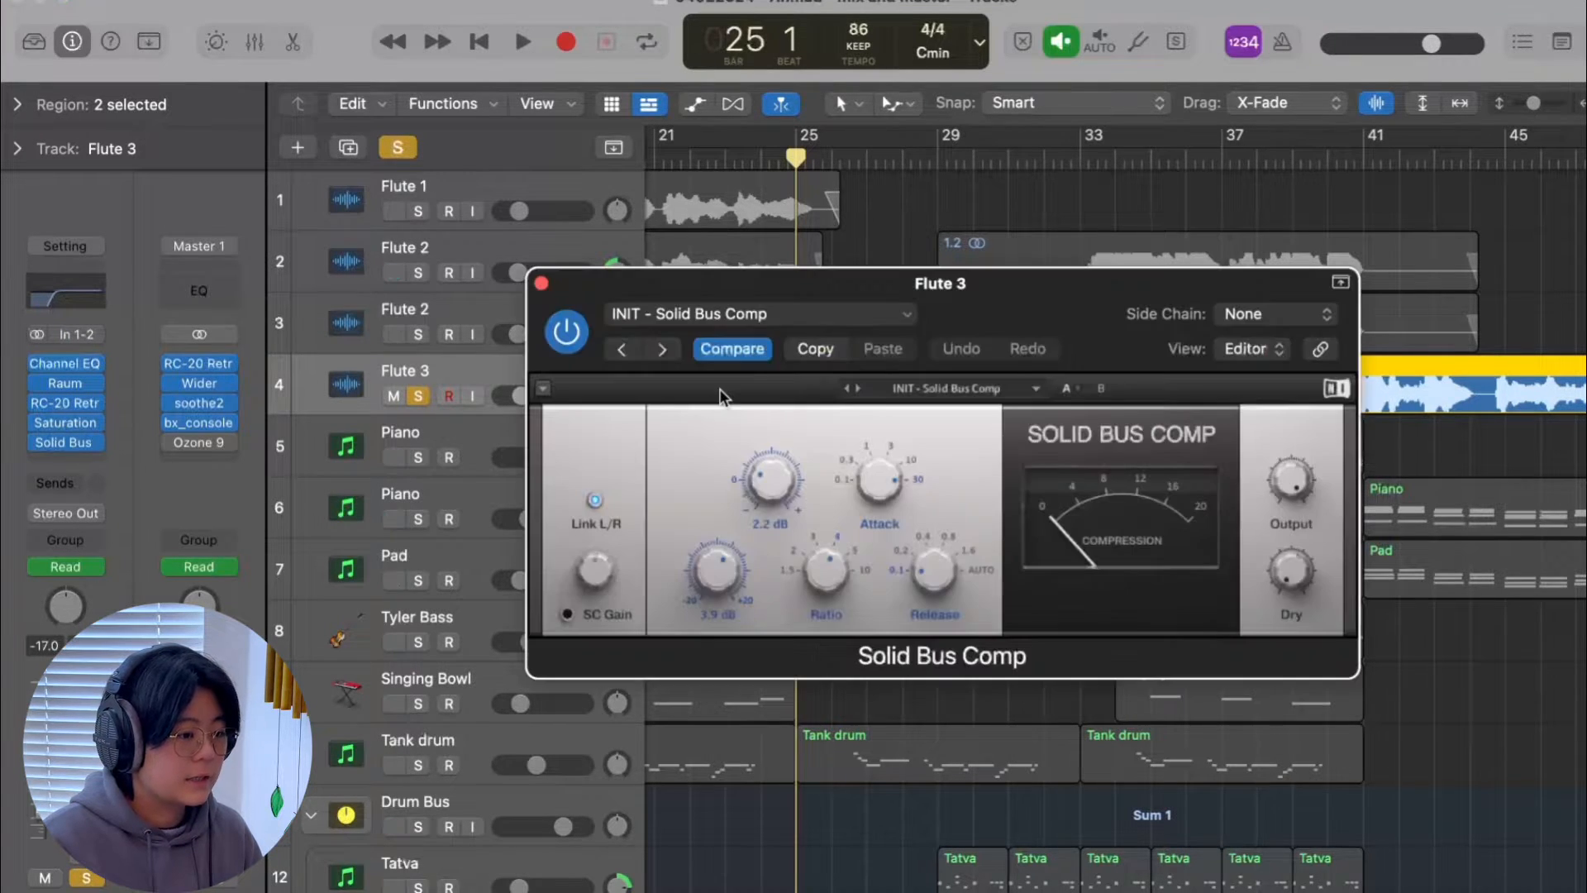
{"action": "left_click_drag", "start_coordinate": [1060, 284], "coordinate": [1054, 552]}
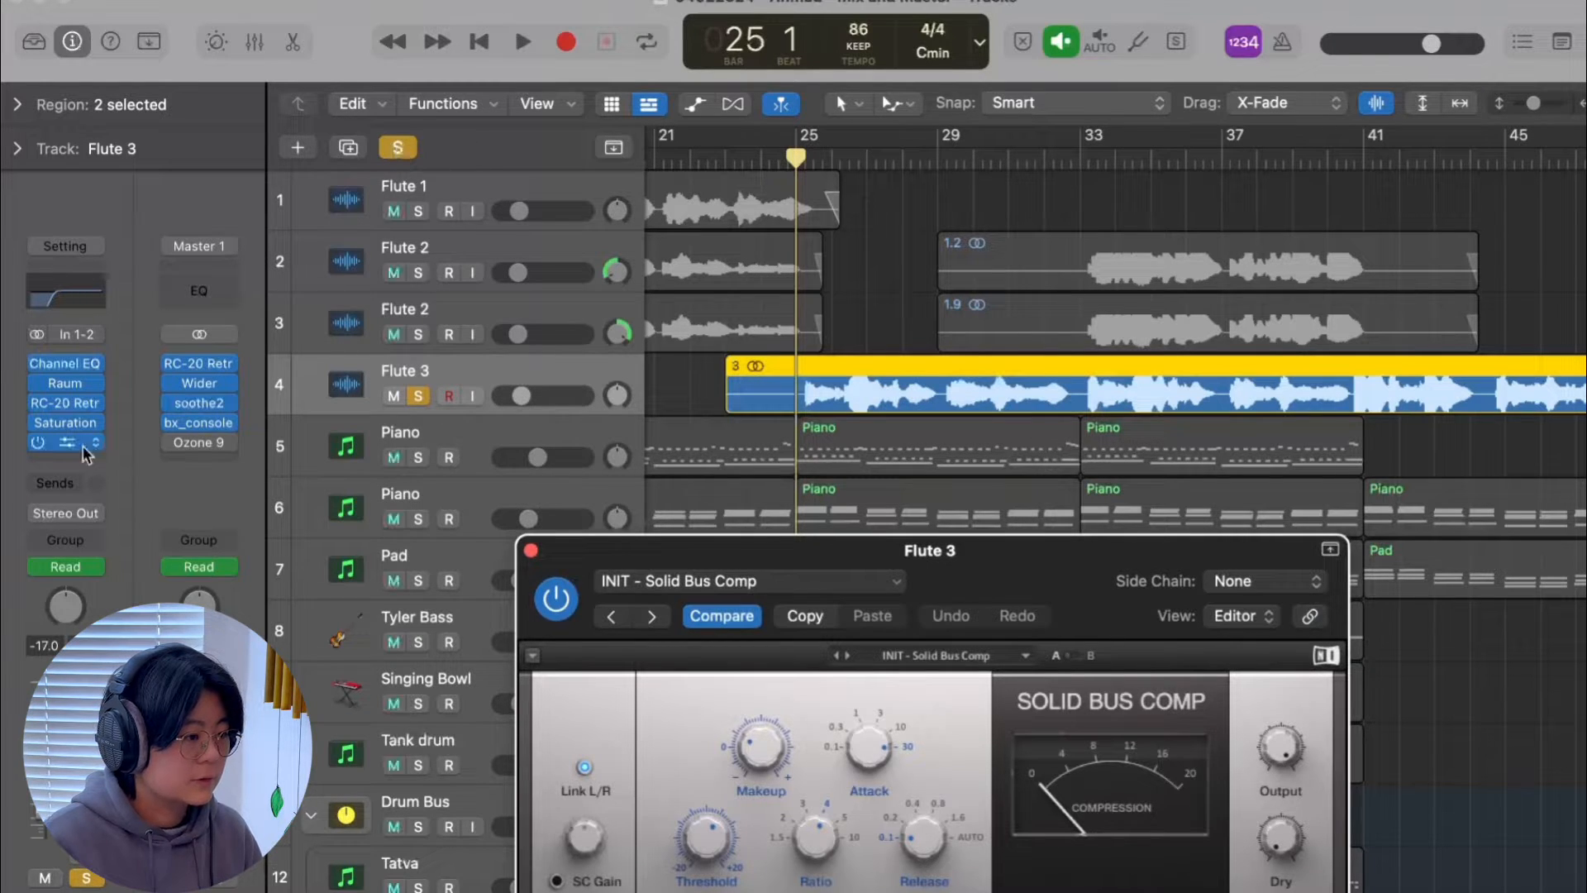
- Play Flute 3 from bar 25 with Solid Bus Comp bypassed, switching the compressor back on during playback
{"action": "left_click", "coordinate": [40, 443]}
{"action": "left_click_drag", "start_coordinate": [809, 157], "coordinate": [805, 157]}
{"action": "key", "text": "space"}
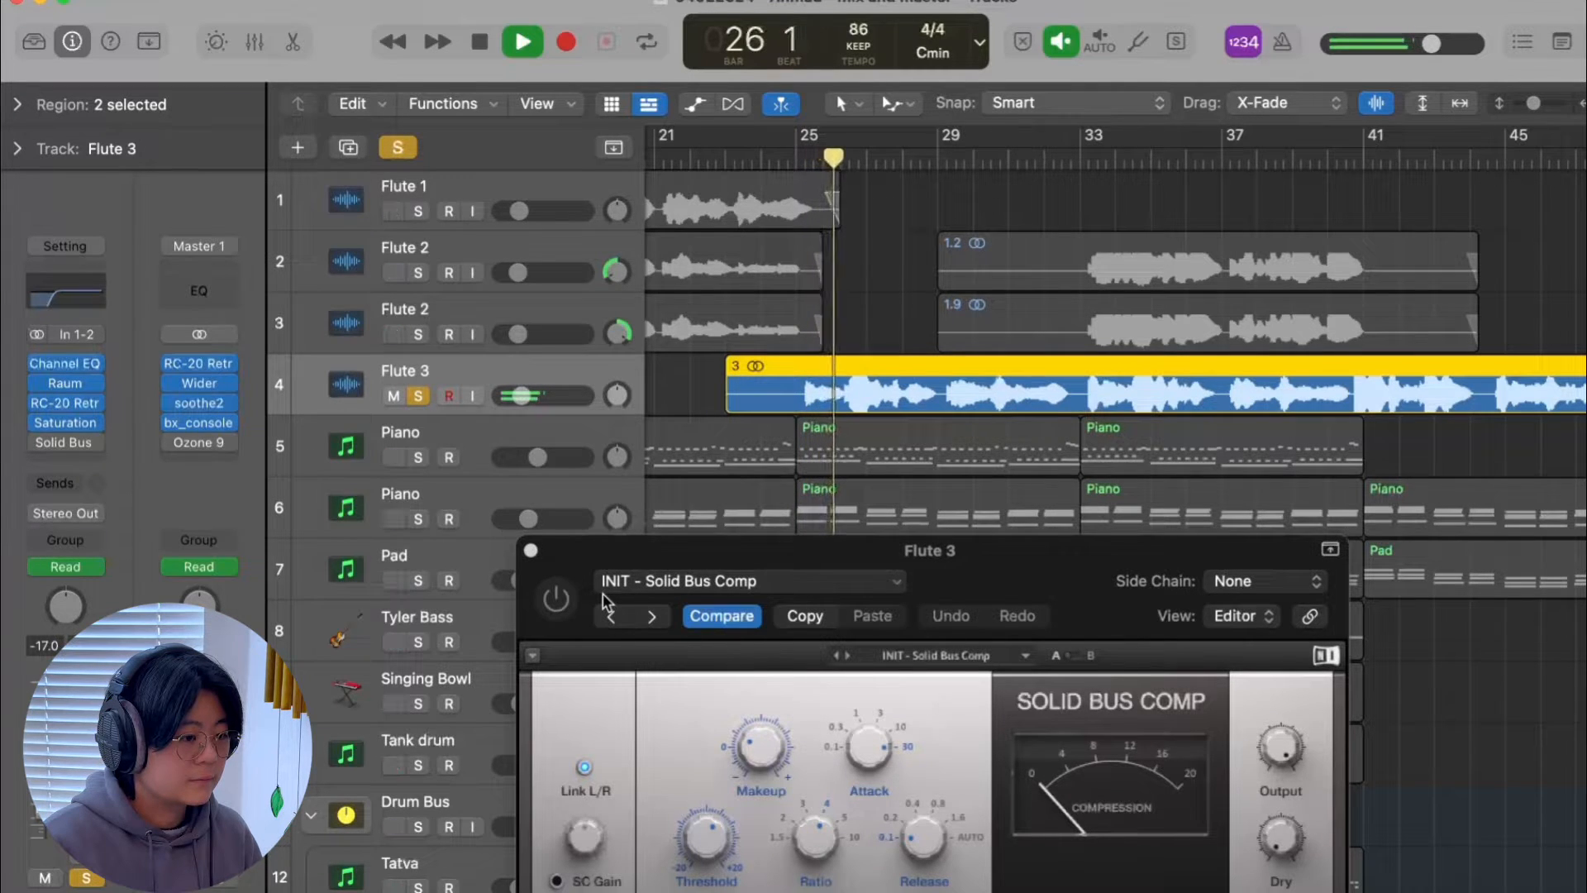
{"action": "left_click", "coordinate": [571, 602]}
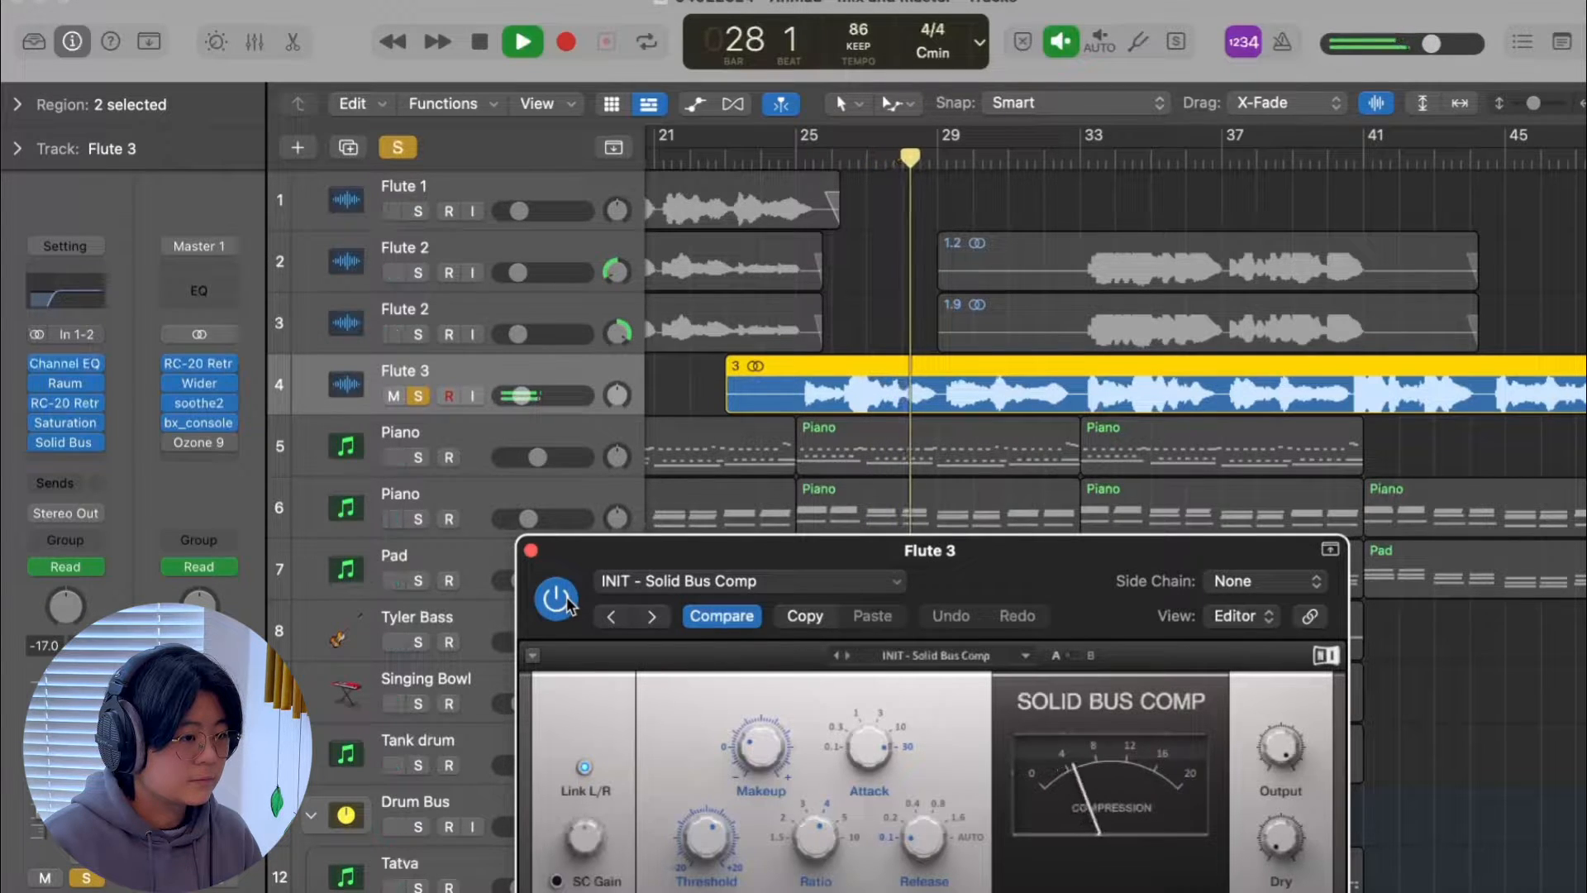
{"action": "key", "text": "space"}
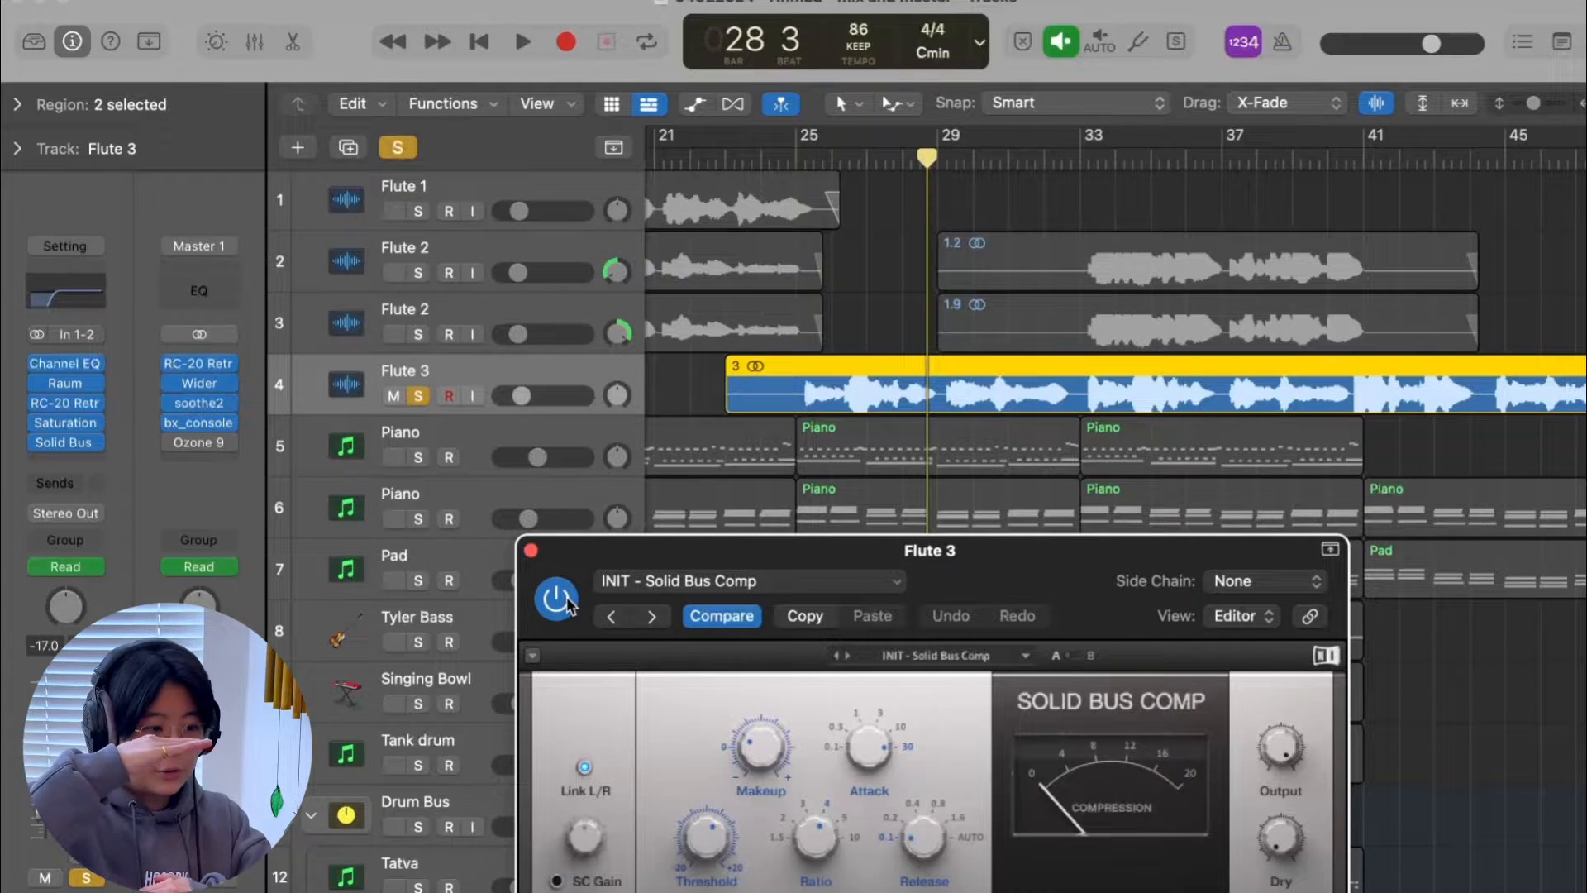
- Repeat the Solid Bus Comp off-and-on comparison from bar 25 beat 2, close the plug-in and clear the Flute 3 solo
{"action": "left_click", "coordinate": [813, 160]}
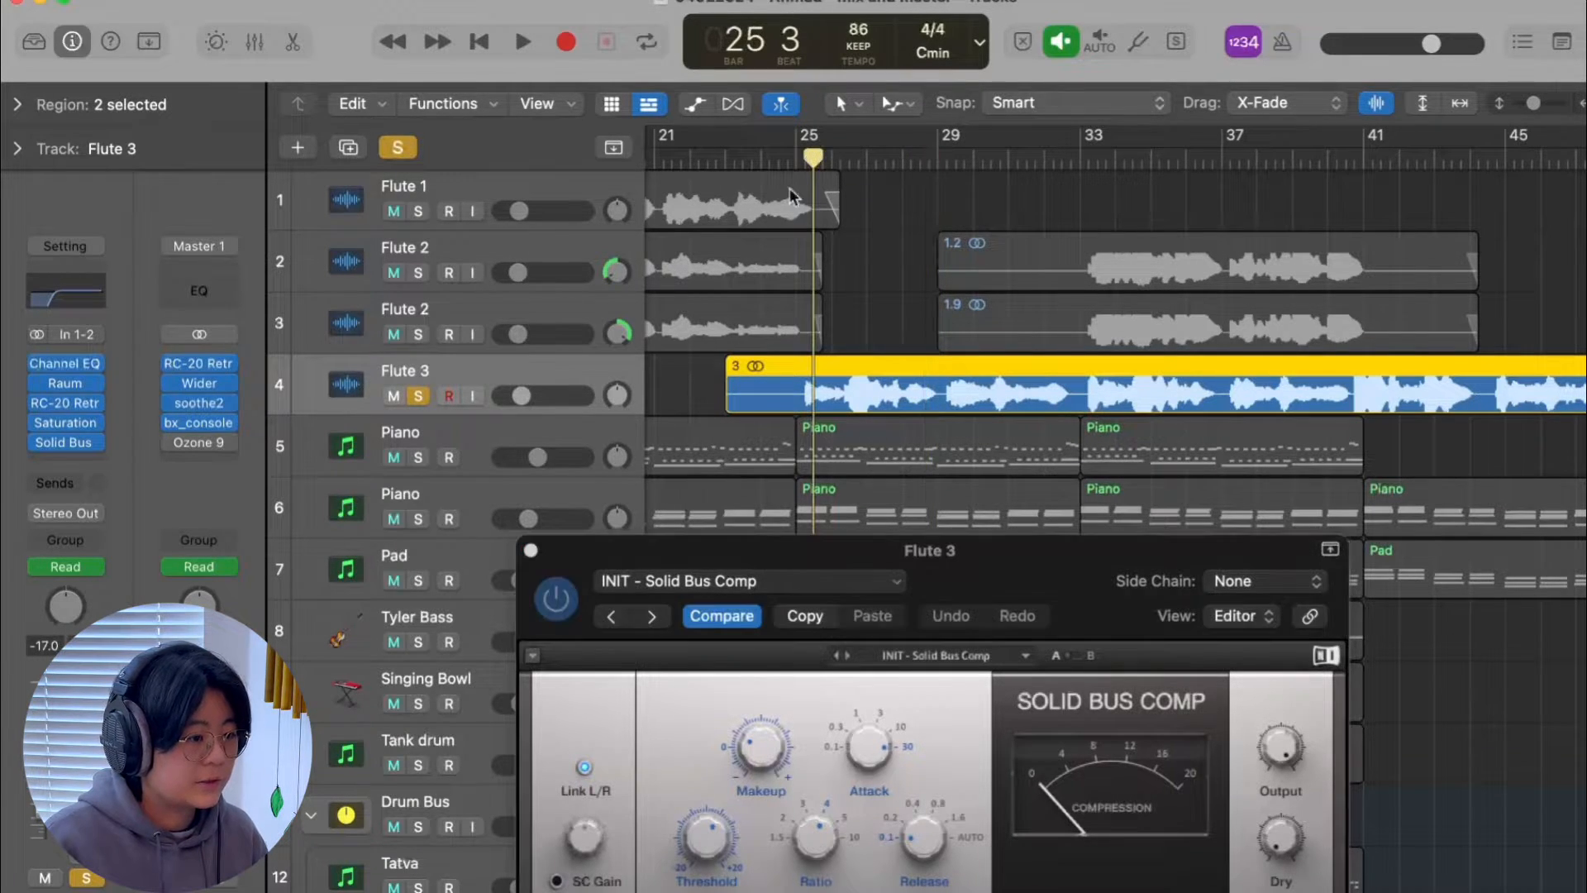
{"action": "left_click", "coordinate": [805, 157]}
{"action": "left_click", "coordinate": [560, 598]}
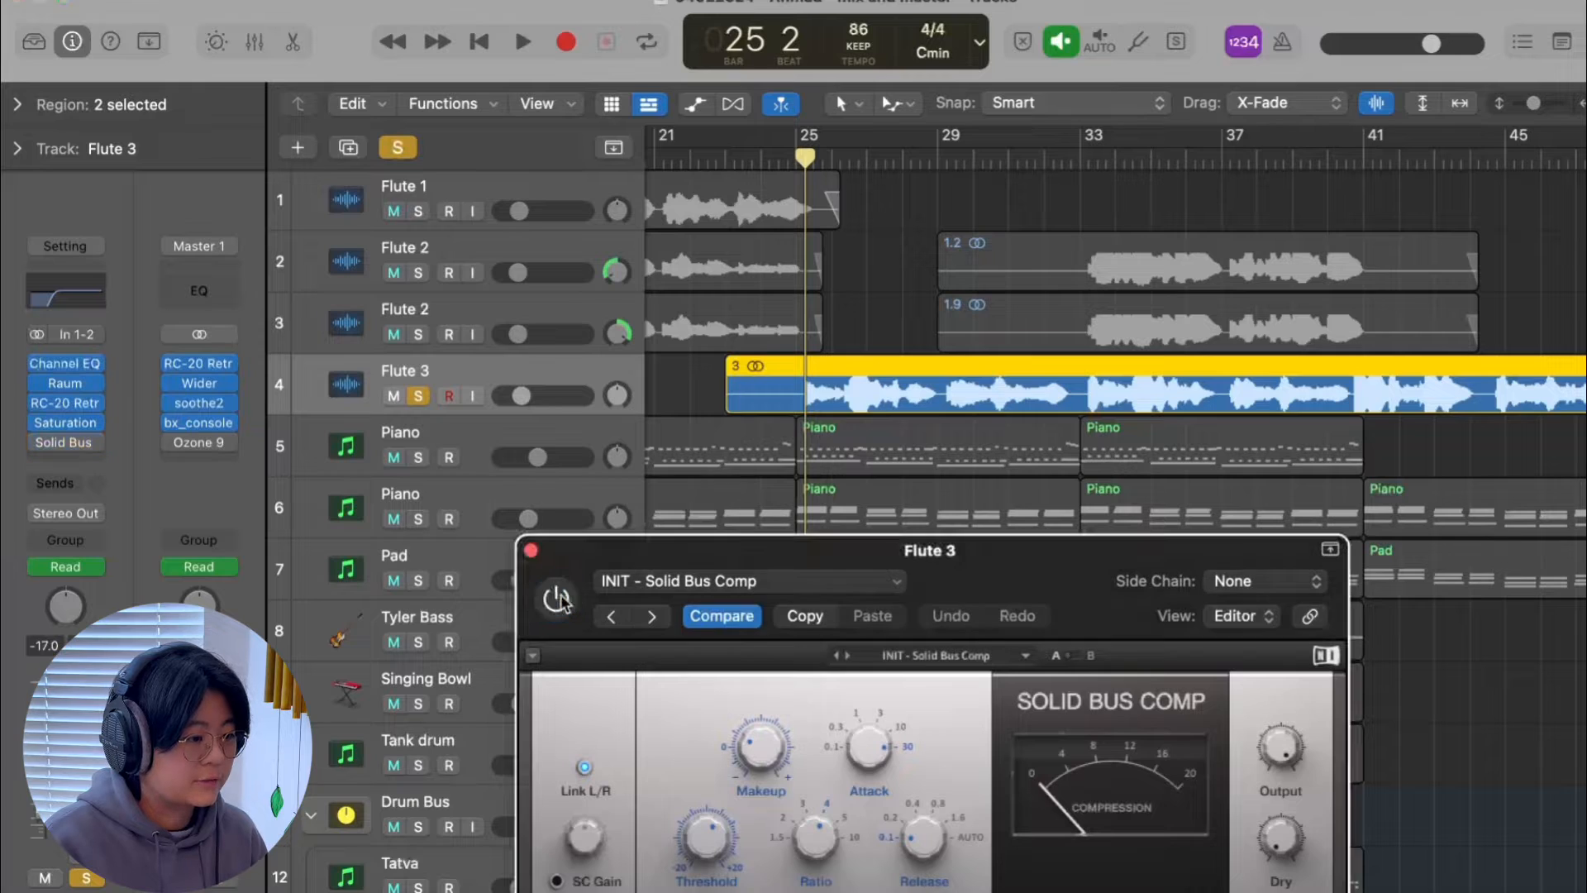
{"action": "key", "text": "space"}
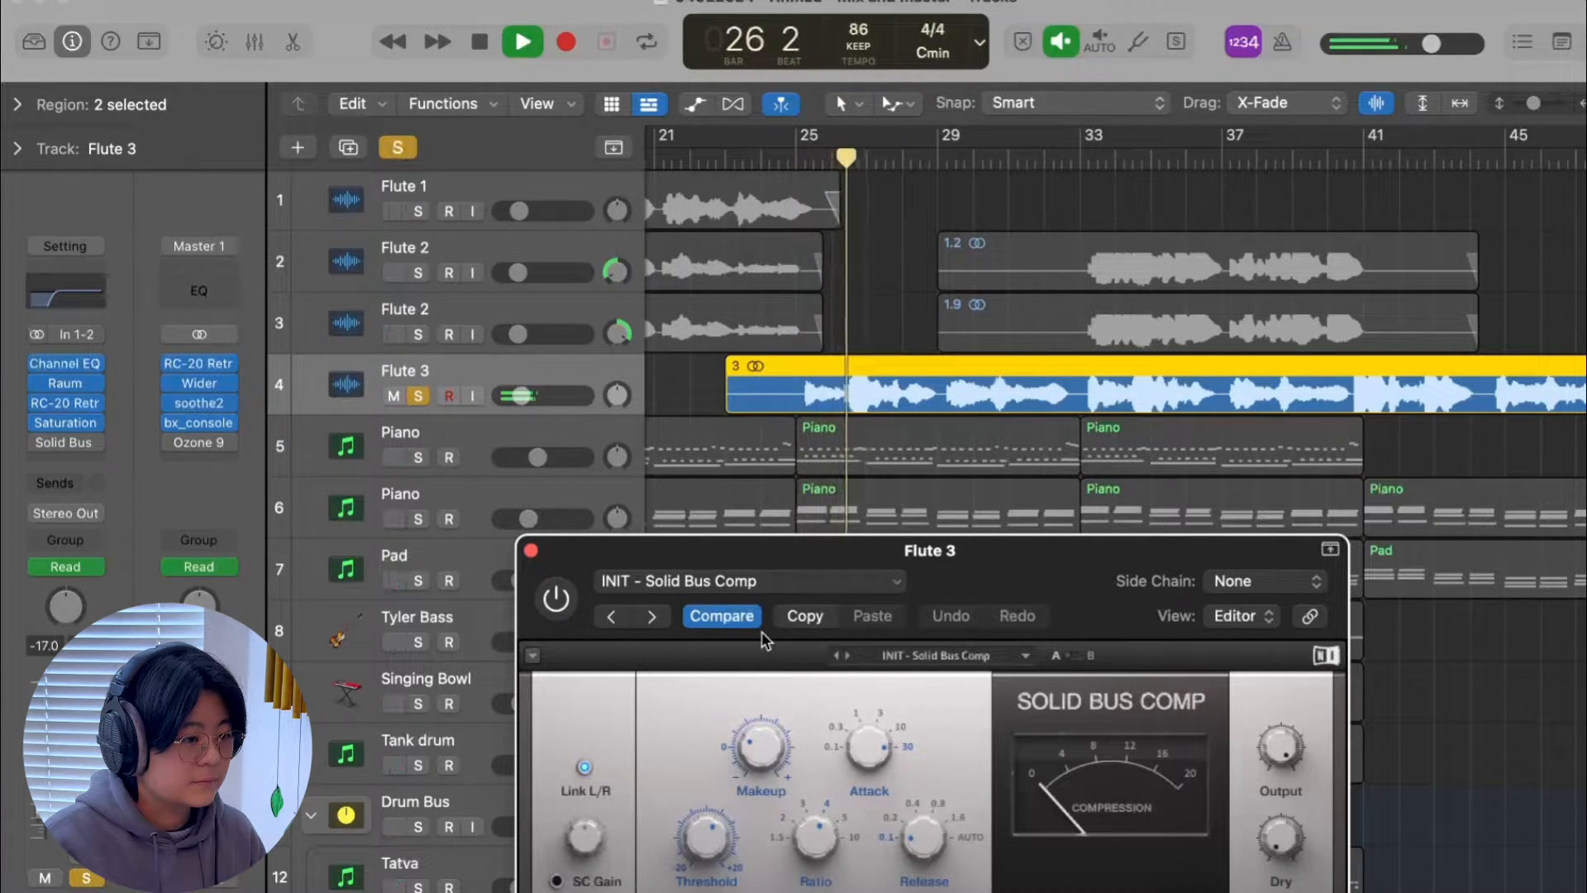
{"action": "left_click", "coordinate": [558, 599]}
{"action": "left_click", "coordinate": [803, 157]}
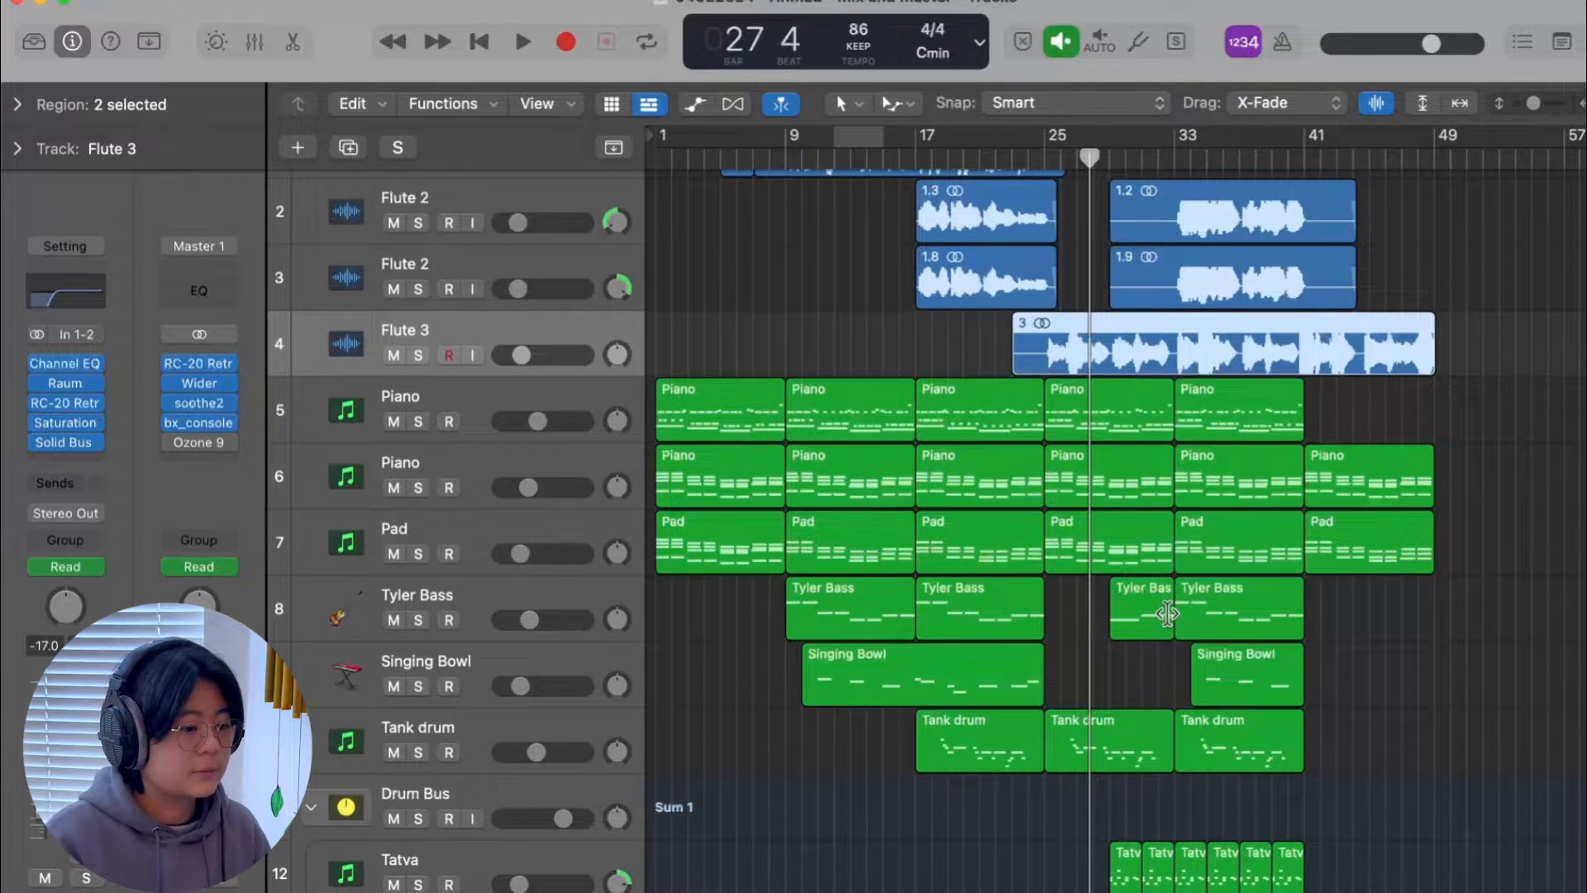
- Select the Drum Bus, place the playhead at bar 9, and review its Solid Bus Comp settings before closing the plug-in
{"action": "scroll", "coordinate": [1108, 701], "scroll_direction": "down", "scroll_amount": 5}
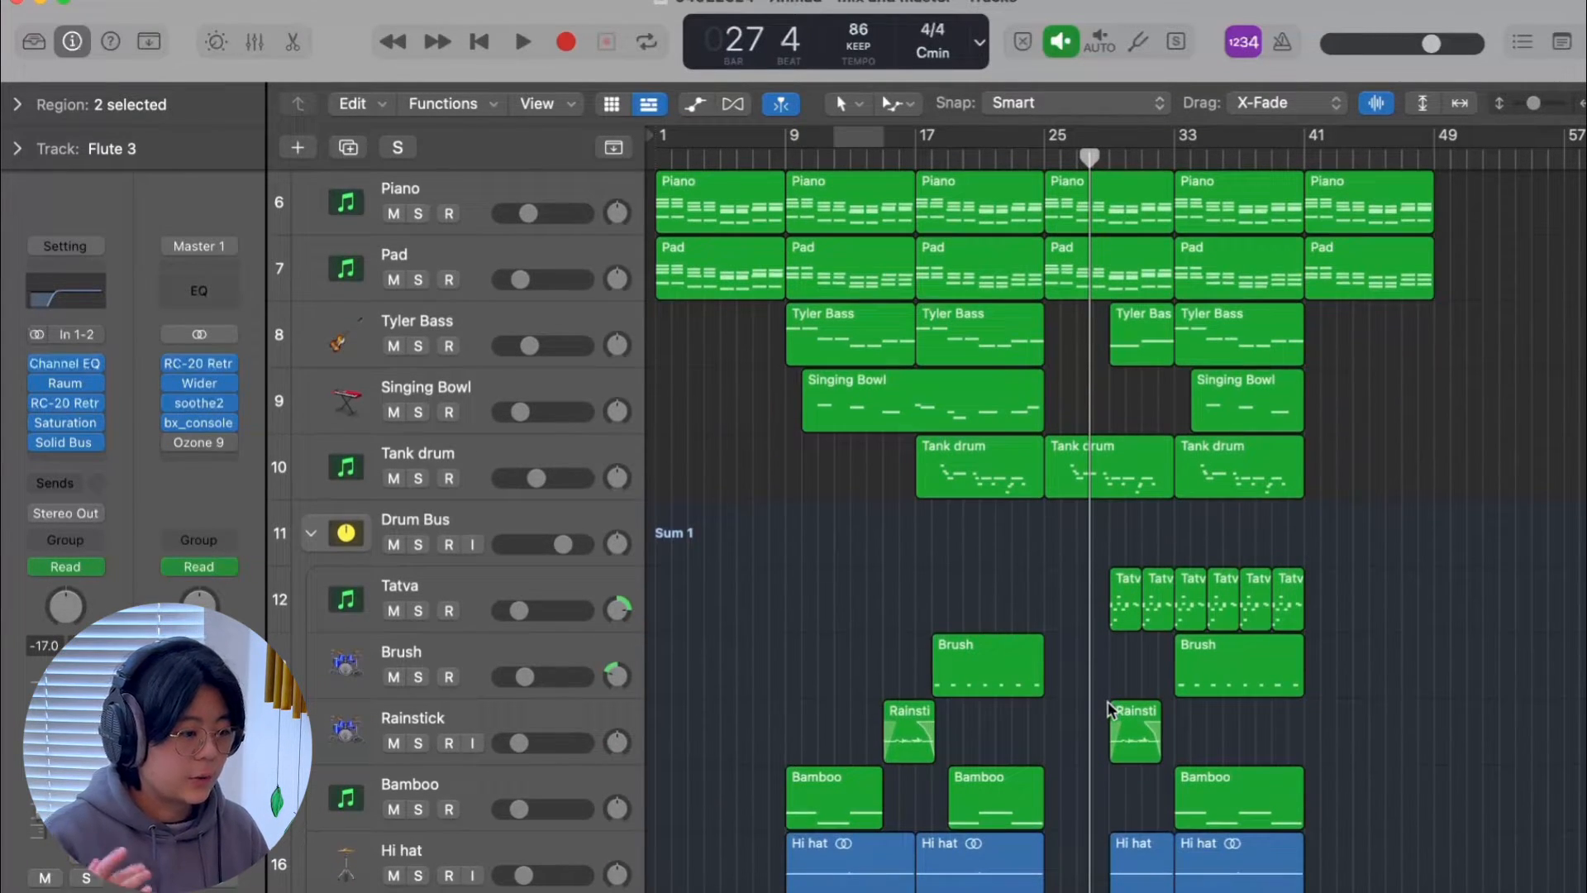
{"action": "scroll", "coordinate": [1108, 703], "scroll_direction": "down", "scroll_amount": 3}
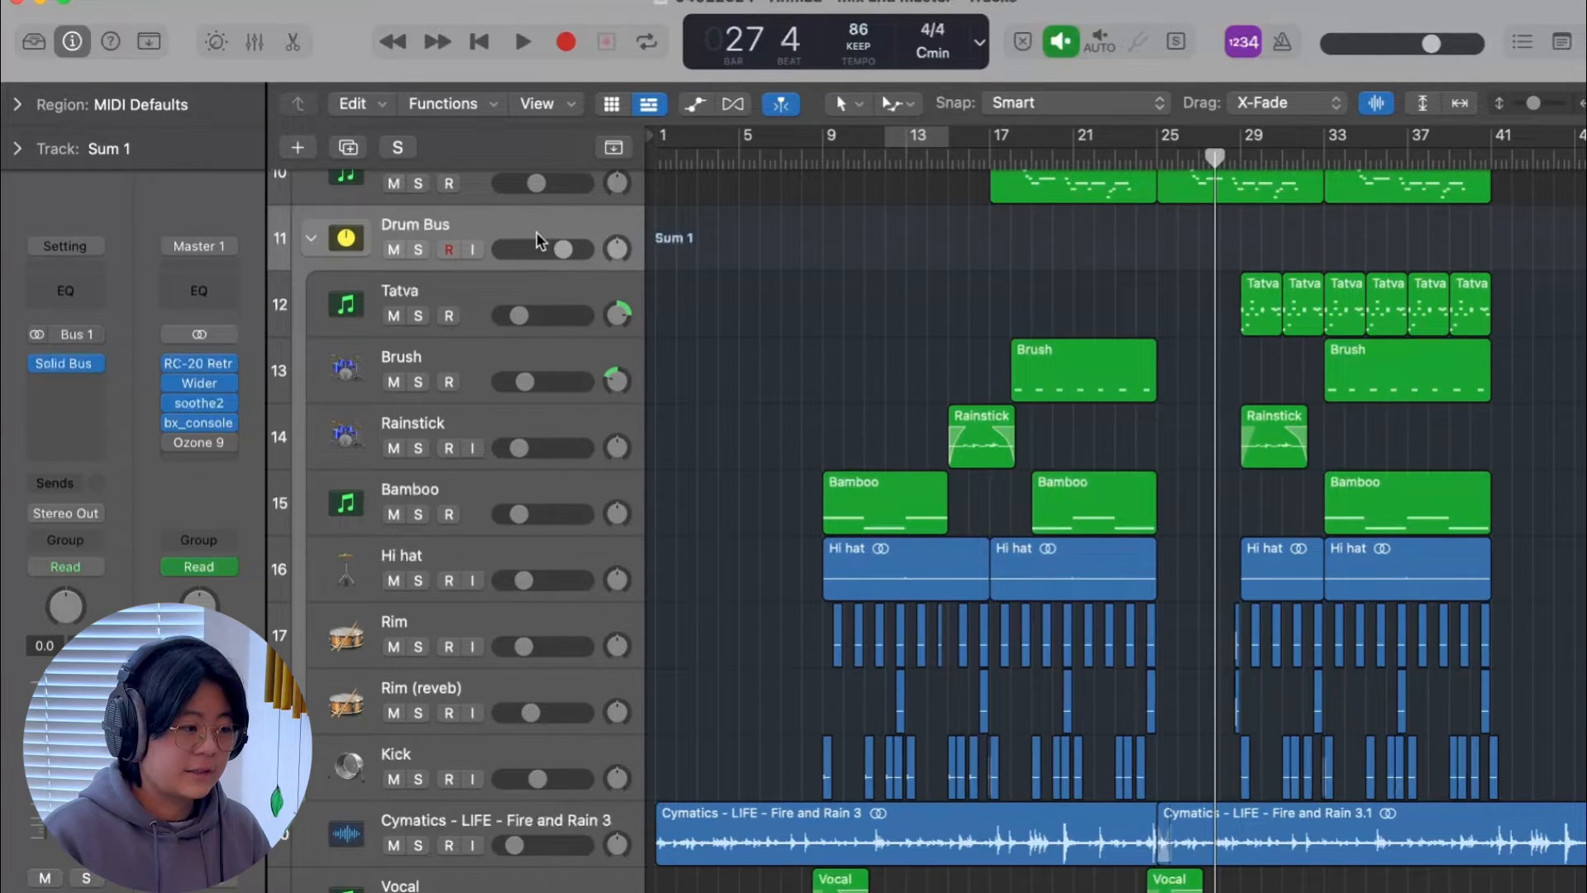
{"action": "left_click", "coordinate": [831, 149]}
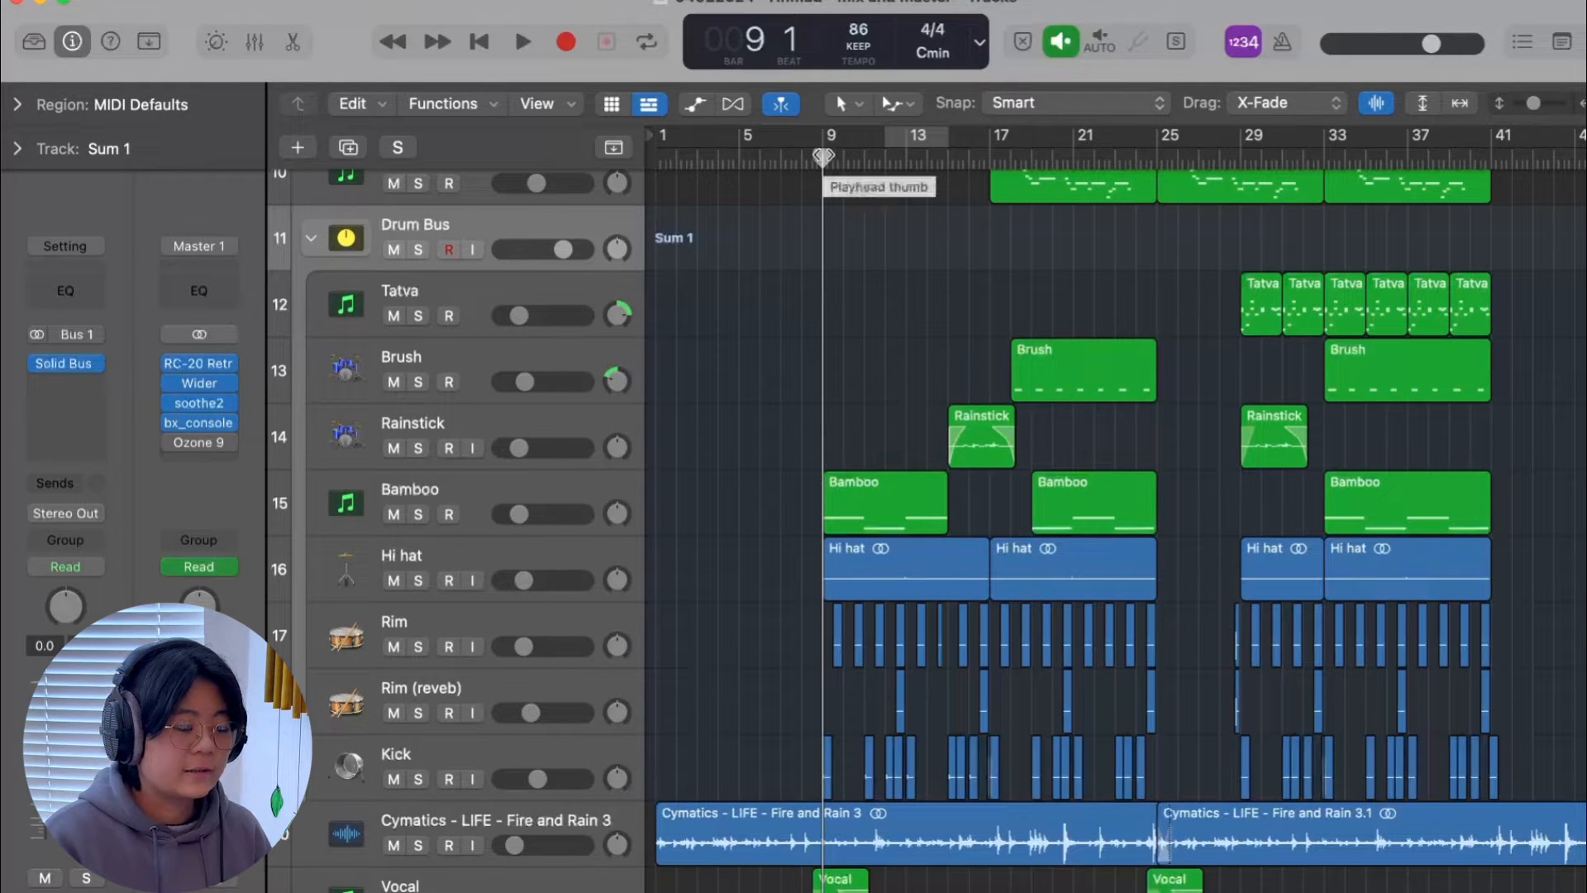
{"action": "left_click", "coordinate": [66, 363]}
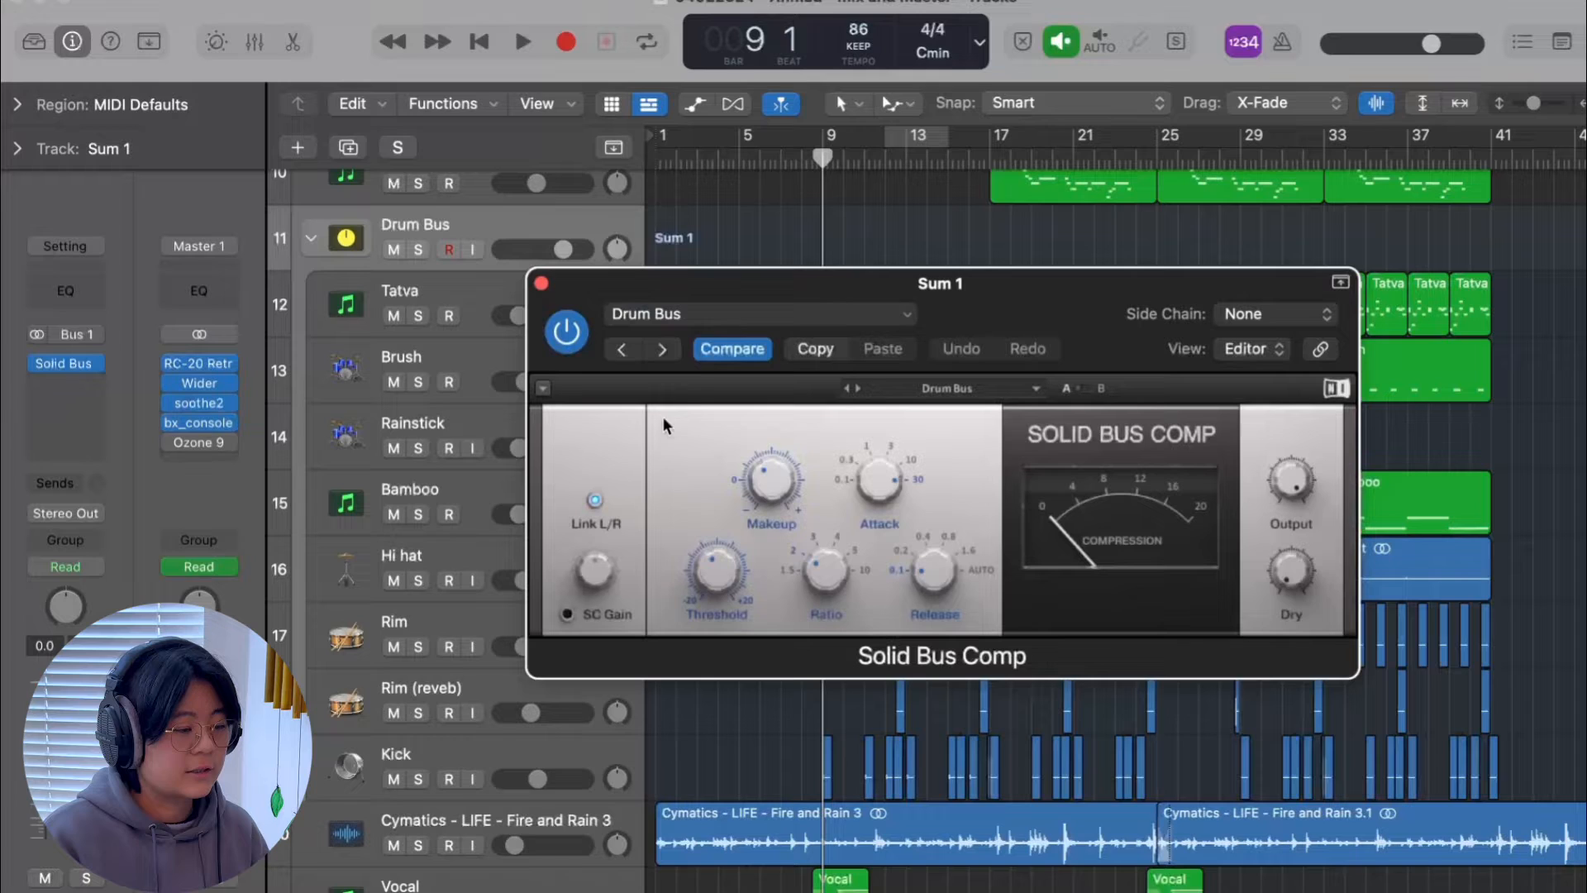
{"action": "left_click", "coordinate": [541, 283]}
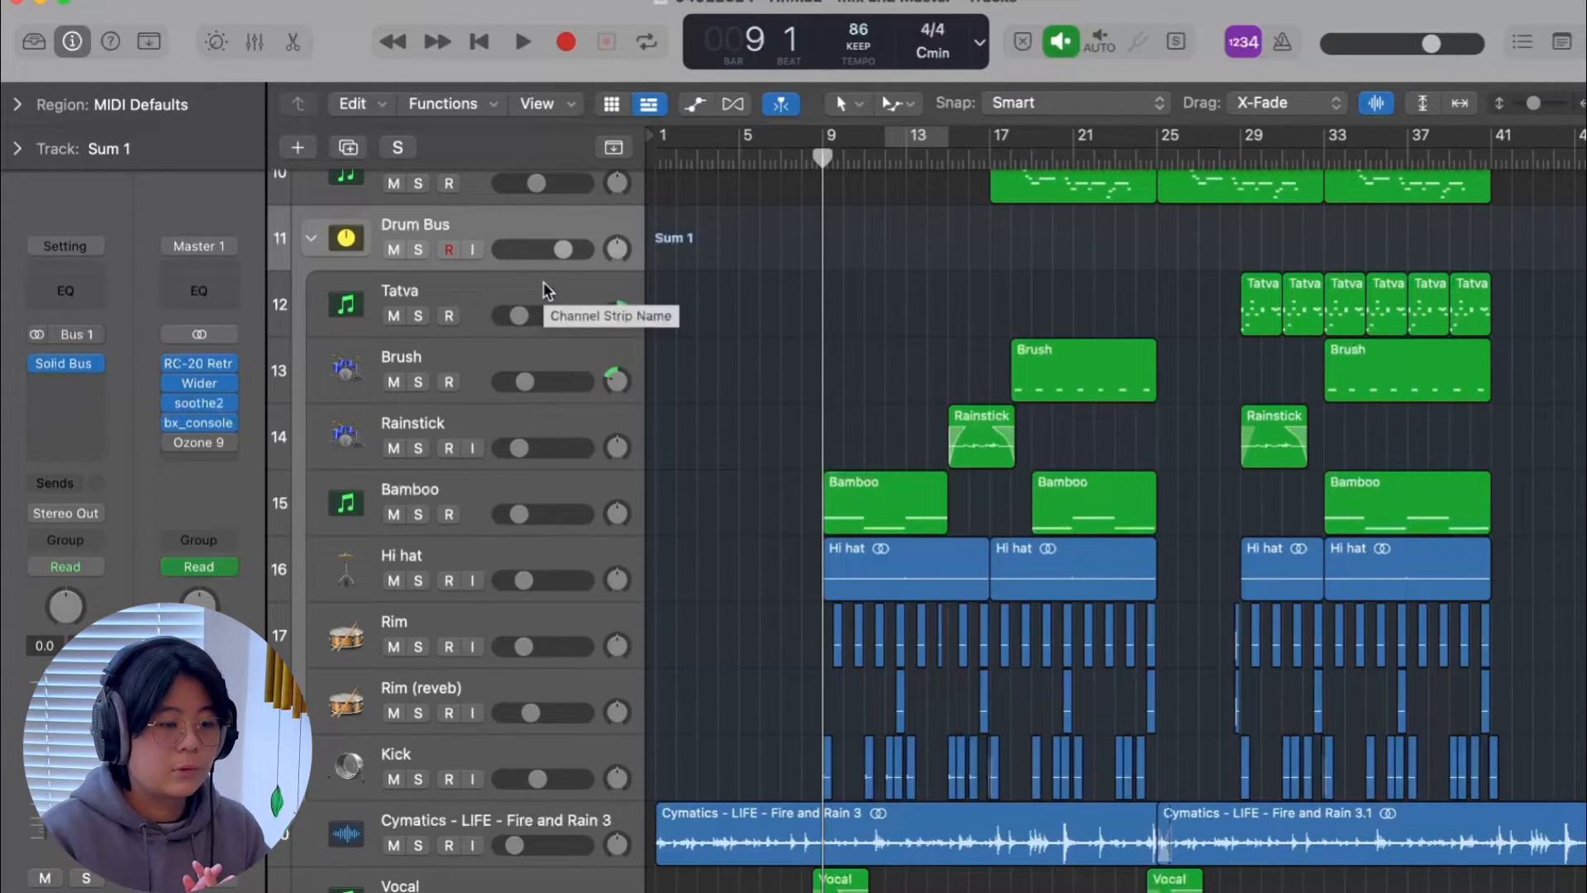
- Solo the Drum Bus and play from bar 9, toggling Solid Bus Comp off and on to compare the drums
{"action": "scroll", "coordinate": [678, 315], "scroll_direction": "right", "scroll_amount": 1}
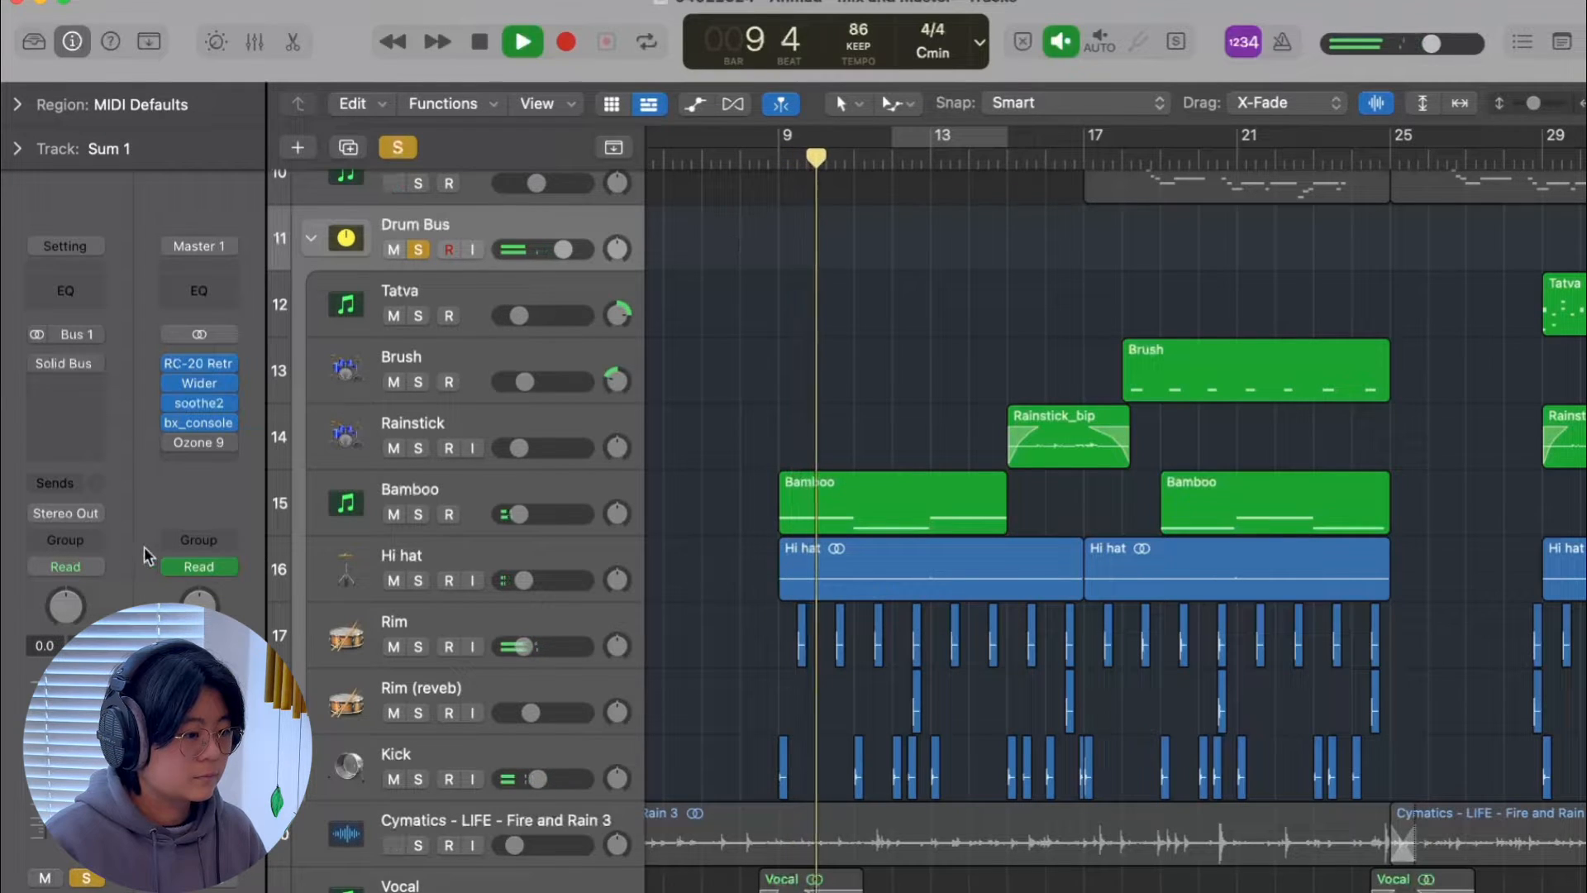
{"action": "left_click", "coordinate": [35, 366]}
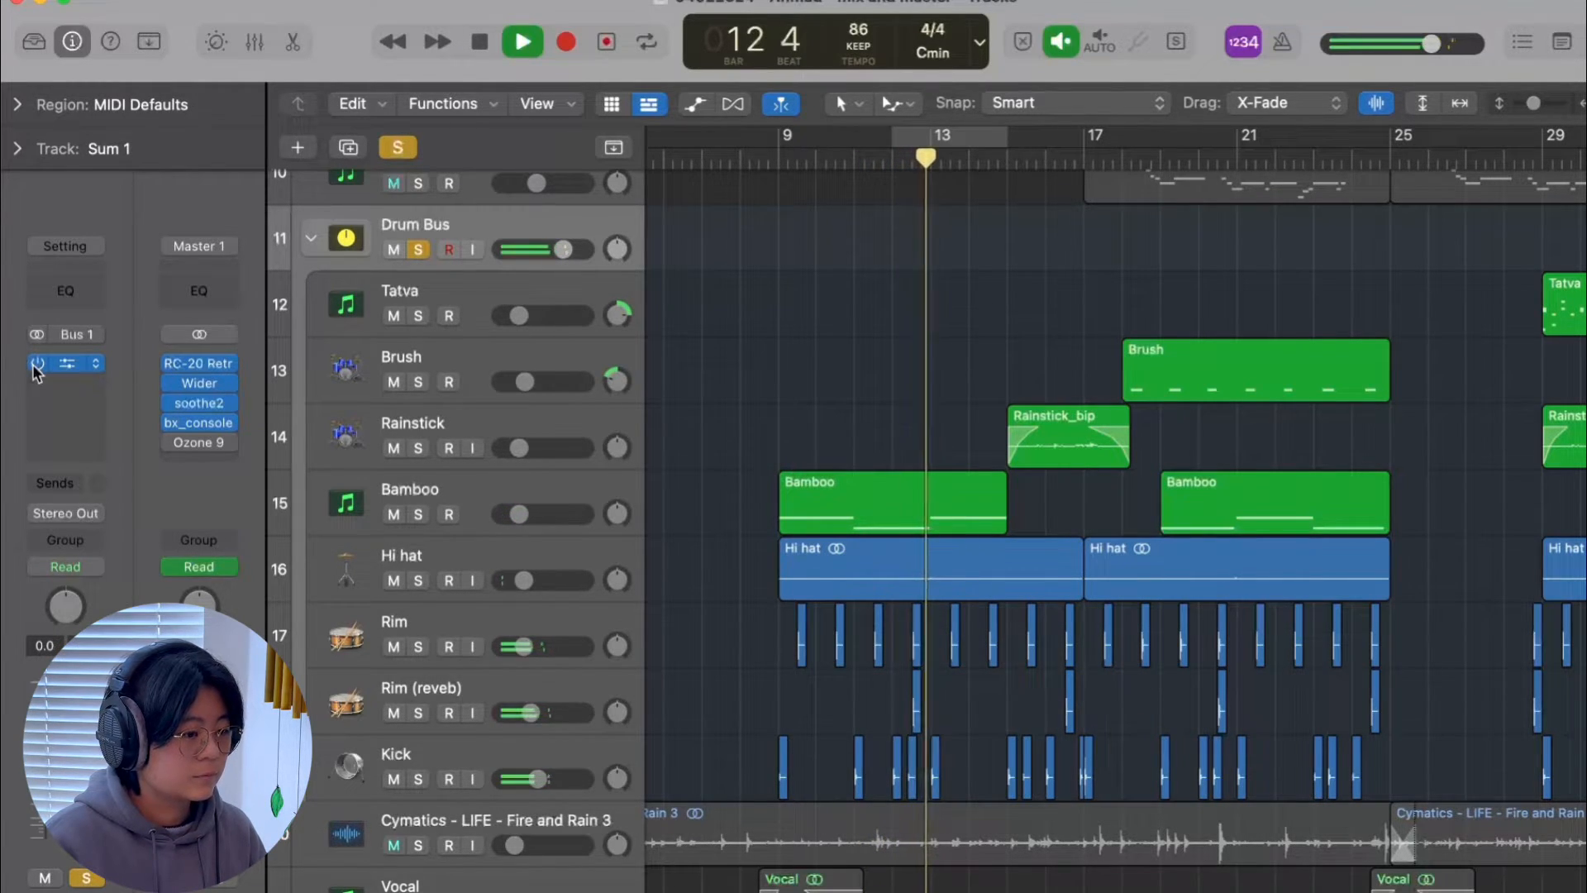
{"action": "left_click", "coordinate": [36, 363]}
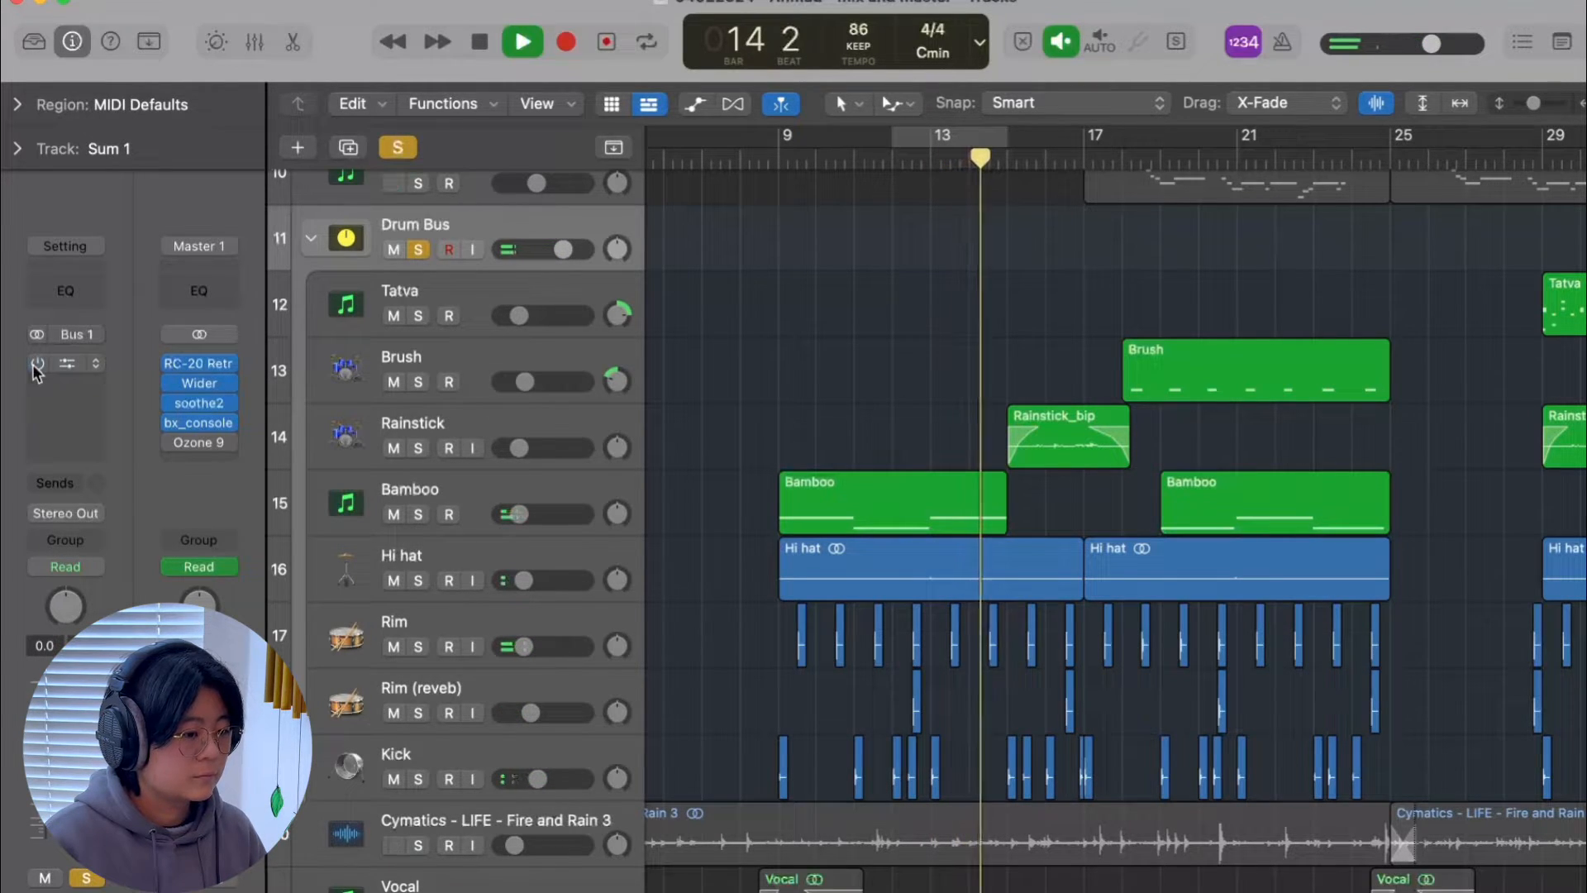
{"action": "left_click", "coordinate": [37, 363]}
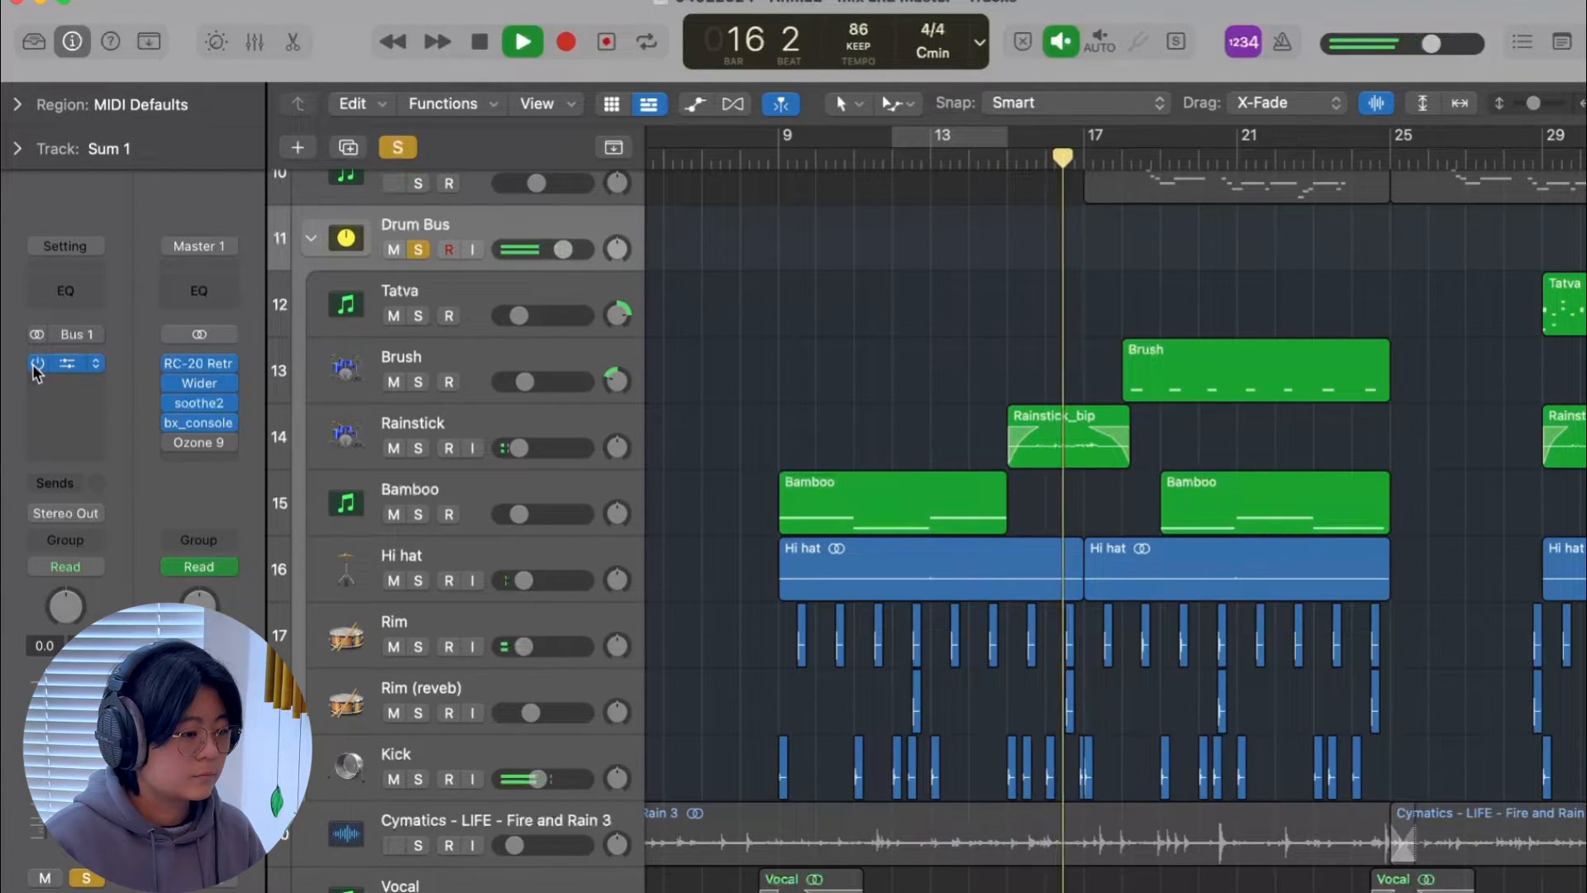
{"action": "key", "text": "space"}
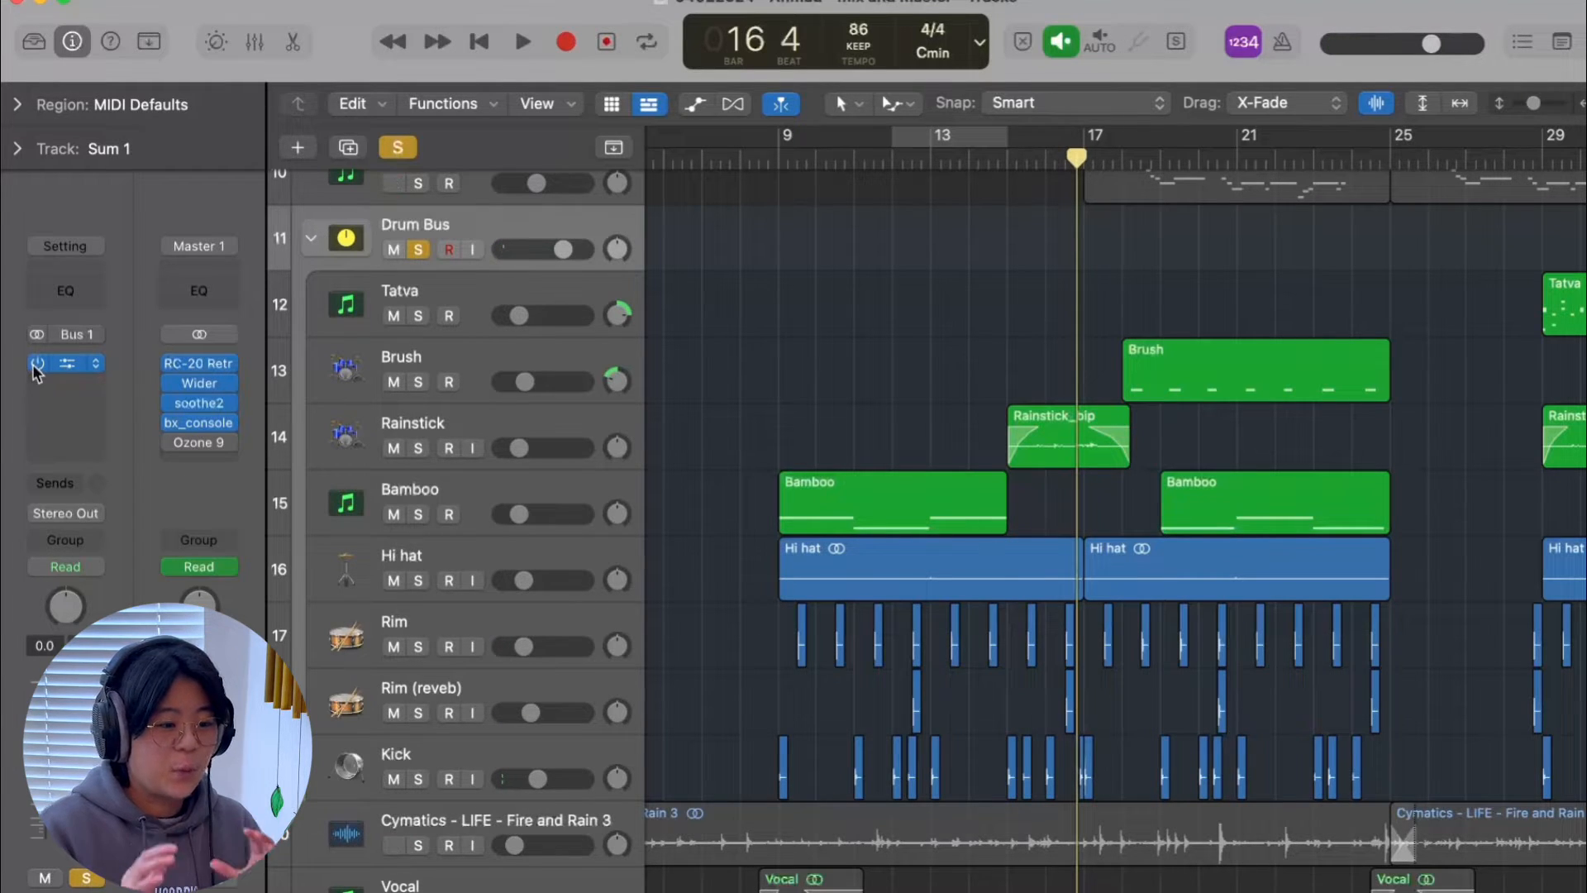
- Bring the drum tracks into view, return the playhead to bar 9 and enable cycling over bars 9 to 15
{"action": "scroll", "coordinate": [902, 302], "scroll_direction": "down", "scroll_amount": 1}
{"action": "scroll", "coordinate": [902, 303], "scroll_direction": "up", "scroll_amount": 5}
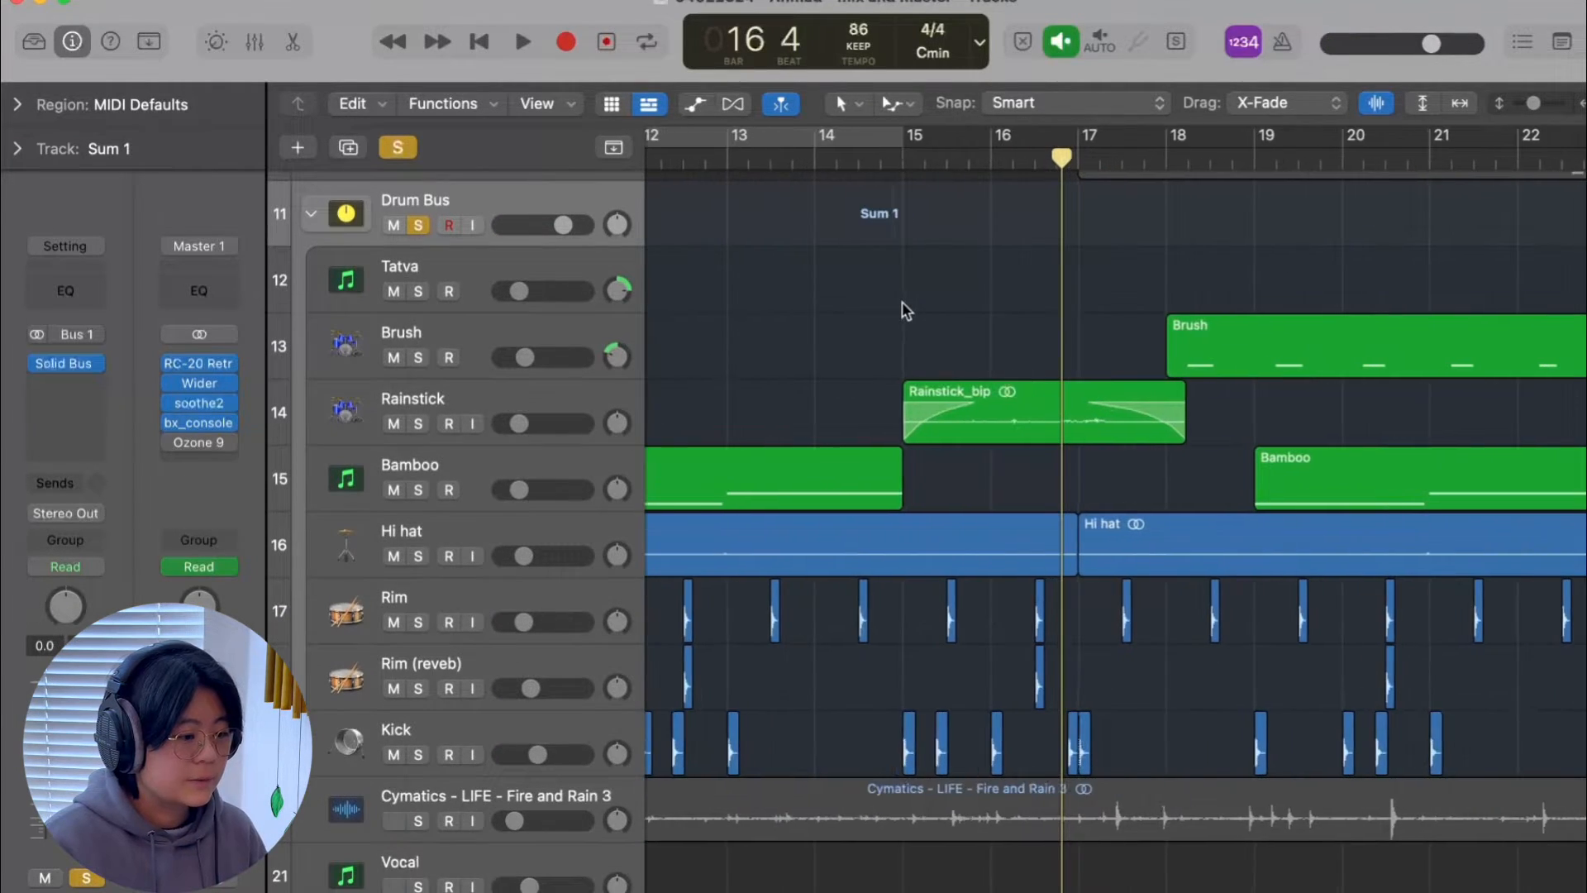
{"action": "scroll", "coordinate": [902, 302], "scroll_direction": "down", "scroll_amount": 2}
{"action": "scroll", "coordinate": [902, 302], "scroll_direction": "left", "scroll_amount": 2}
{"action": "scroll", "coordinate": [901, 300], "scroll_direction": "left", "scroll_amount": 1}
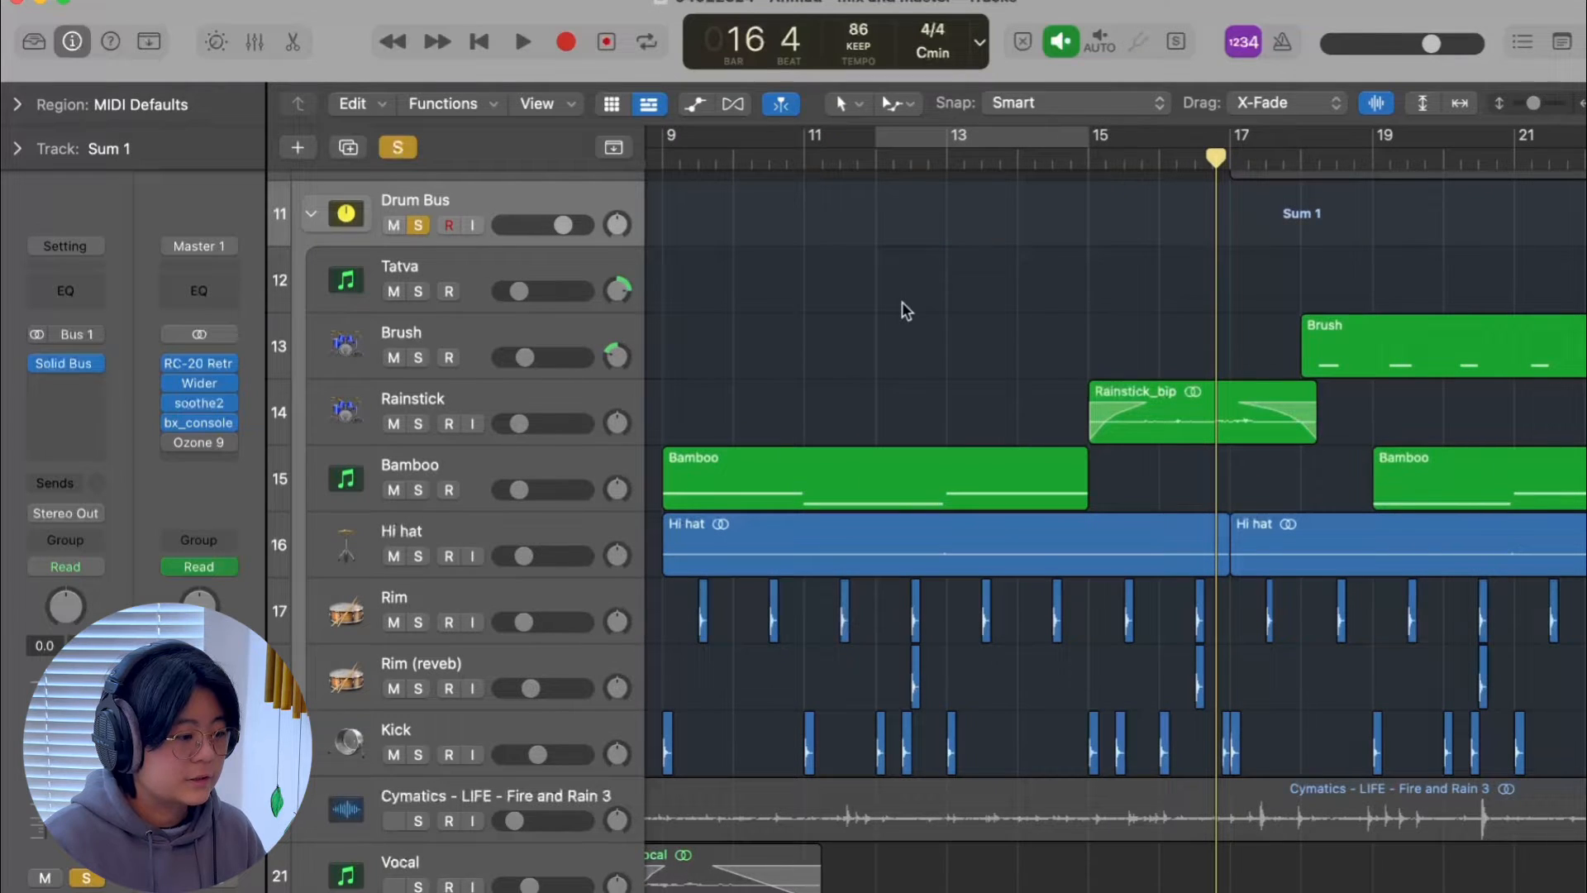
{"action": "scroll", "coordinate": [901, 301], "scroll_direction": "left", "scroll_amount": 1}
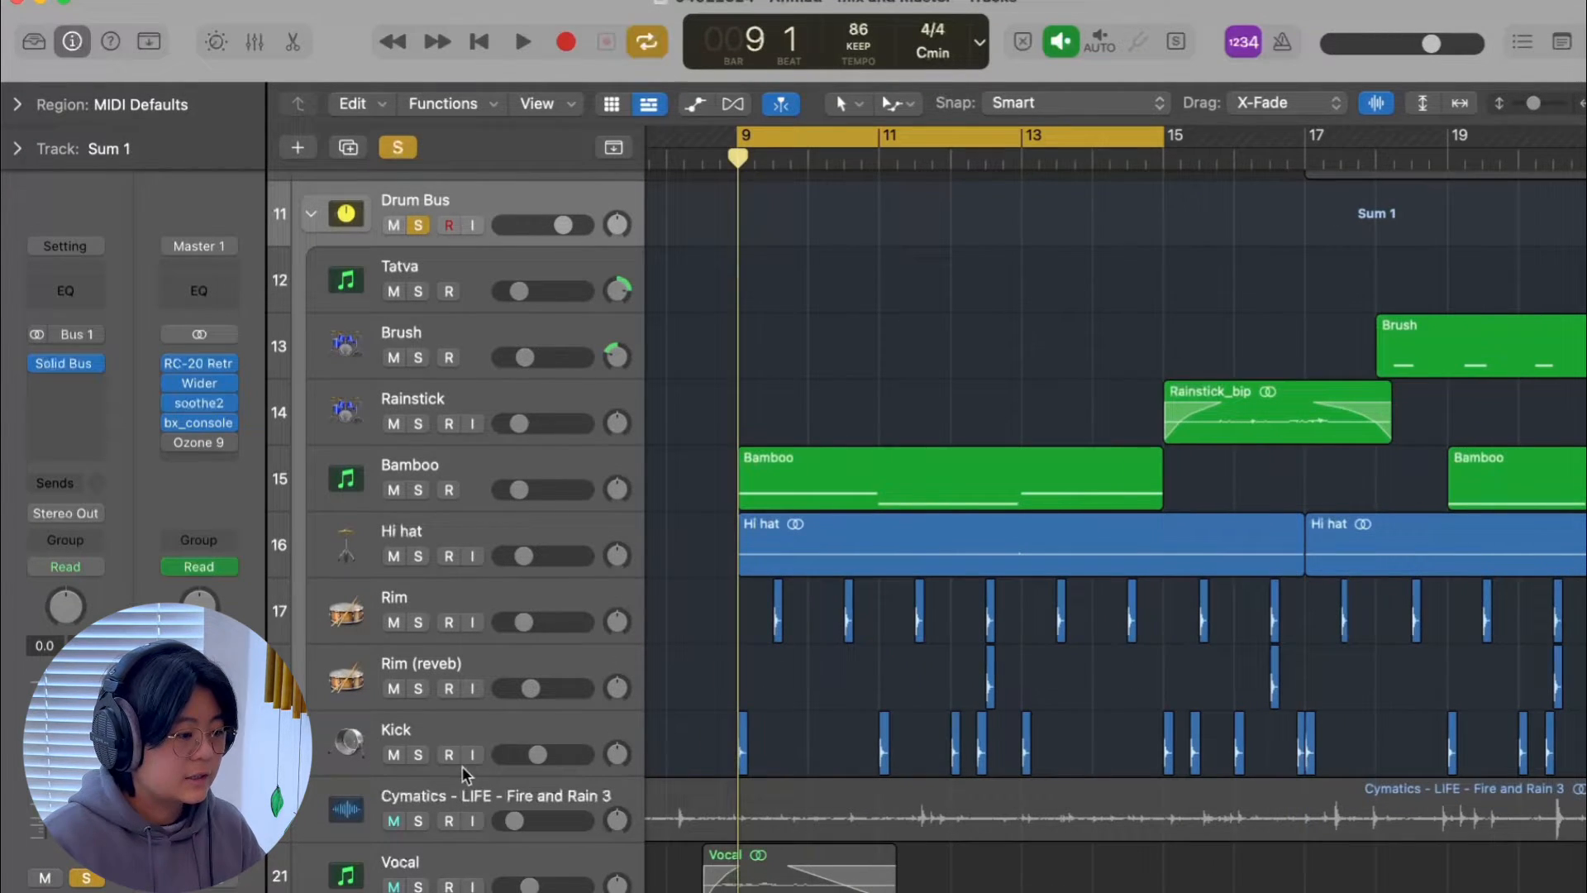
- Select the Kick track and open its Channel EQ
{"action": "left_click", "coordinate": [436, 720]}
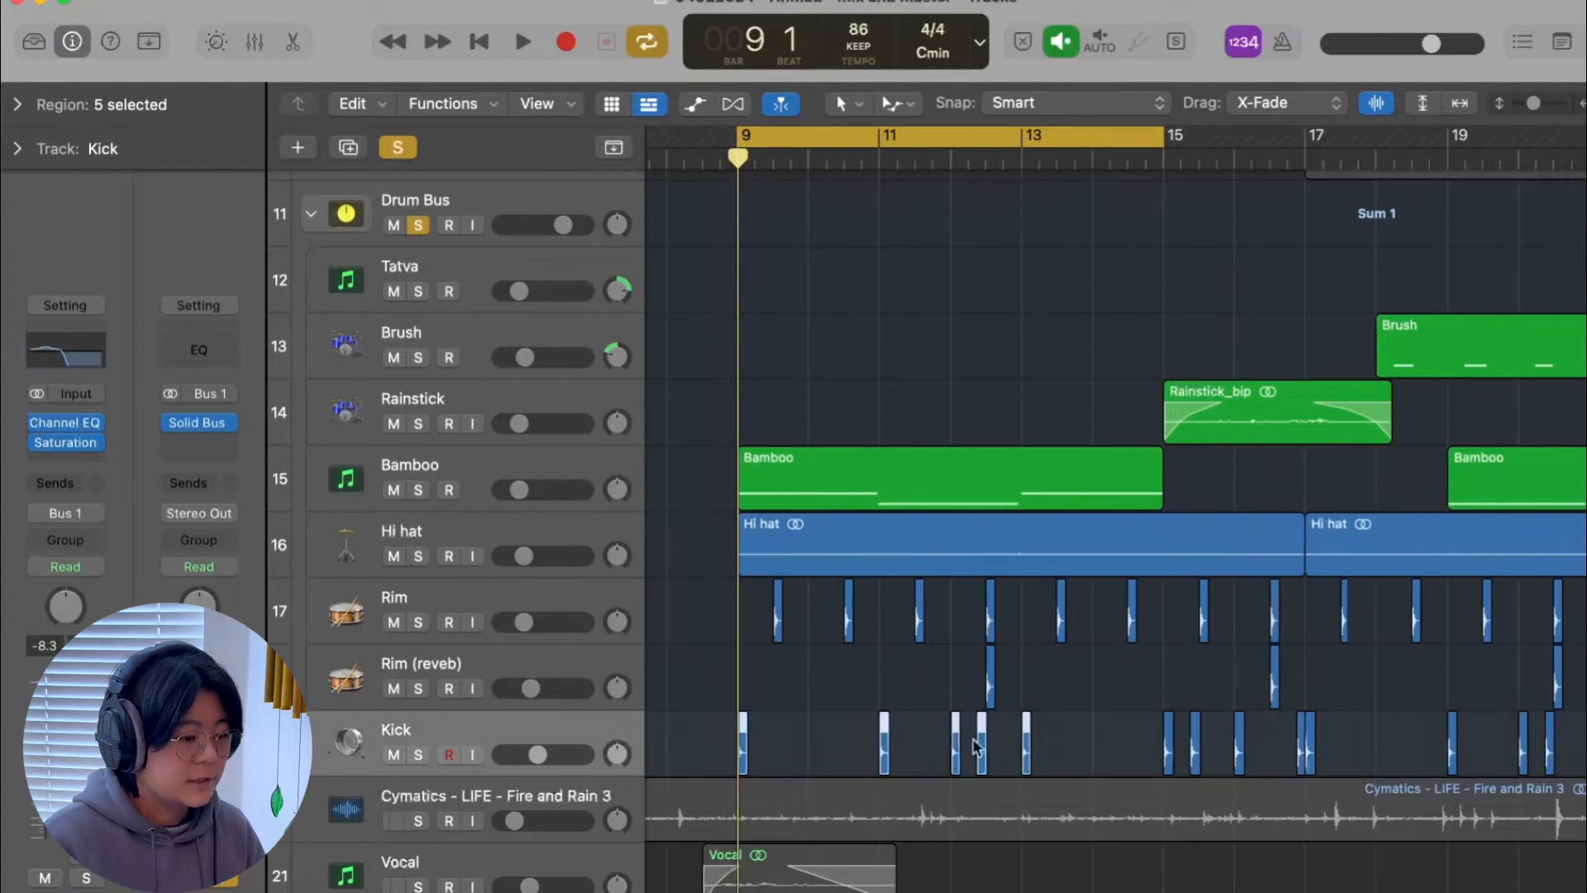
{"action": "scroll", "coordinate": [1356, 765], "scroll_direction": "right", "scroll_amount": 1}
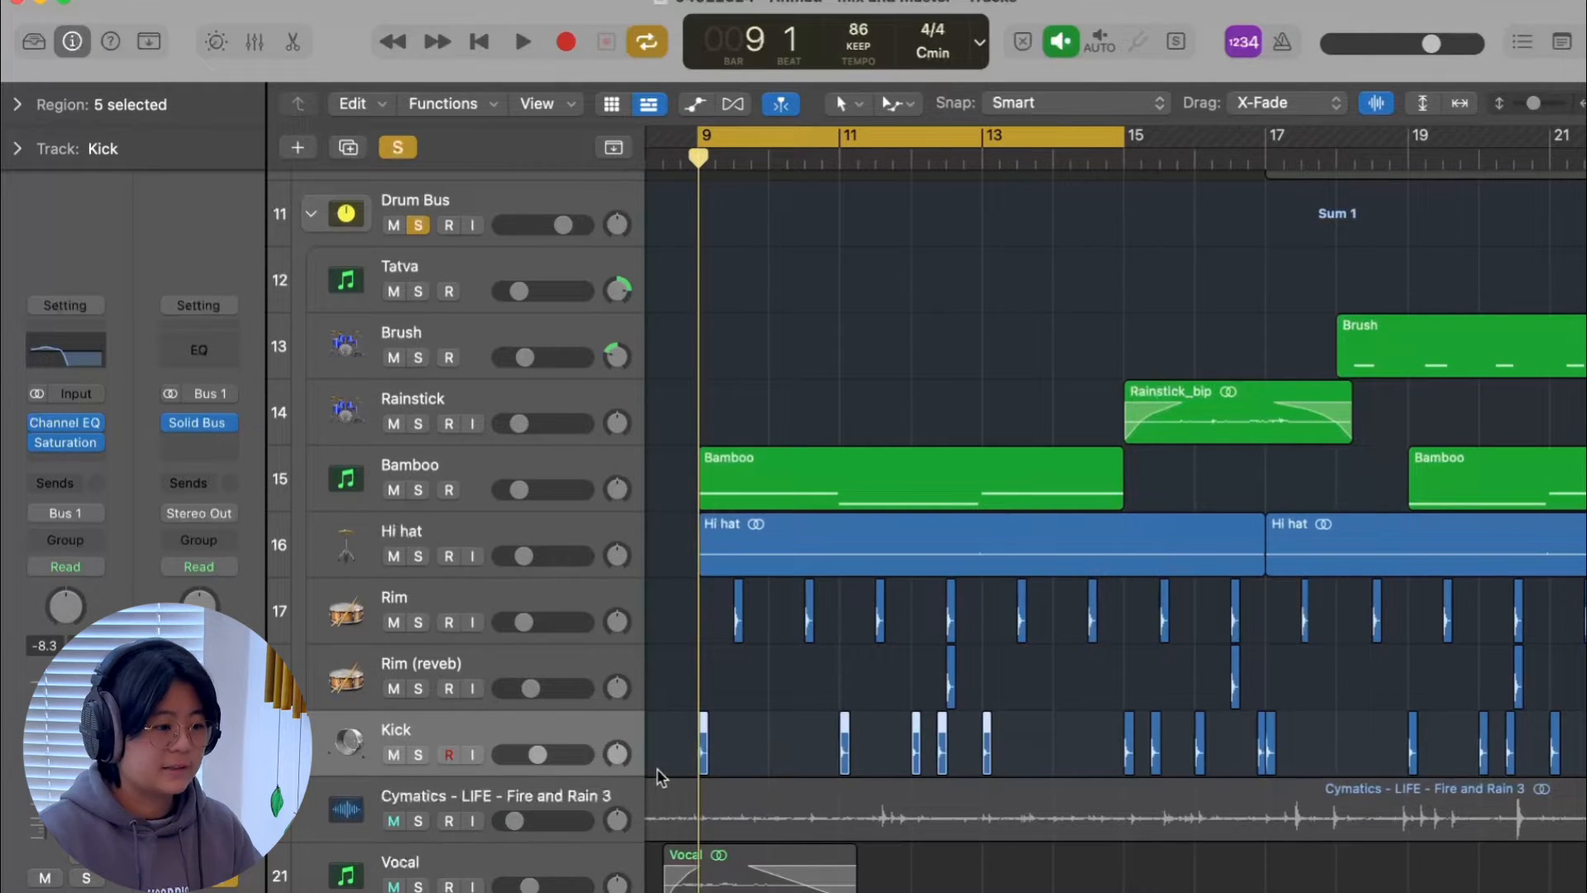
{"action": "left_click", "coordinate": [83, 362]}
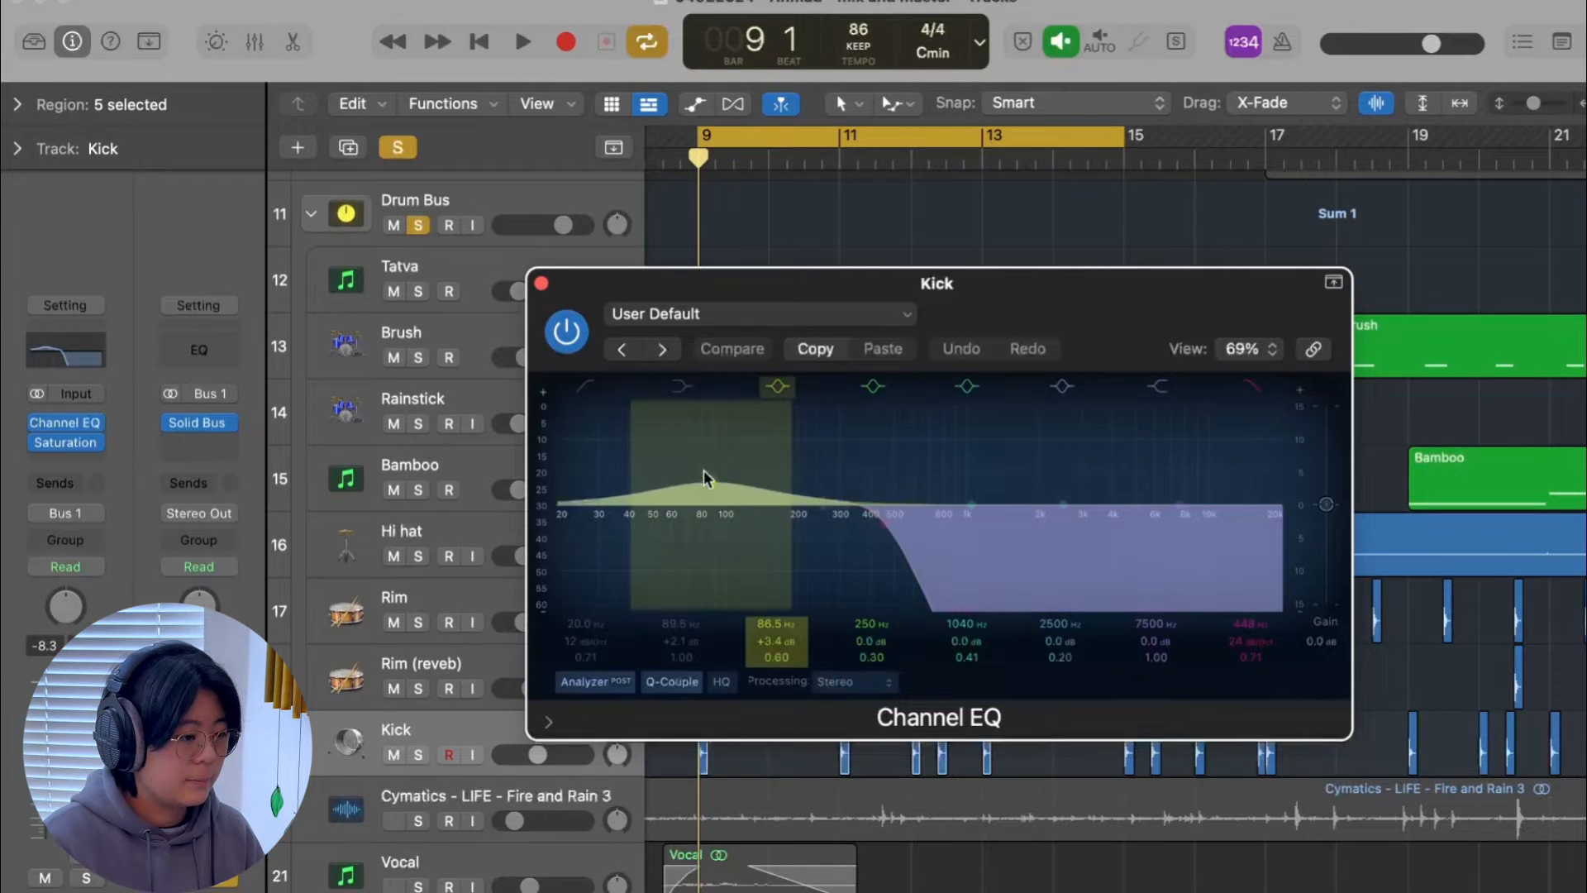
- Close the Kick's Channel EQ, solo the track and review its Saturation Knob settings, moving the plug-in clear of the tracks
{"action": "left_click", "coordinate": [541, 282]}
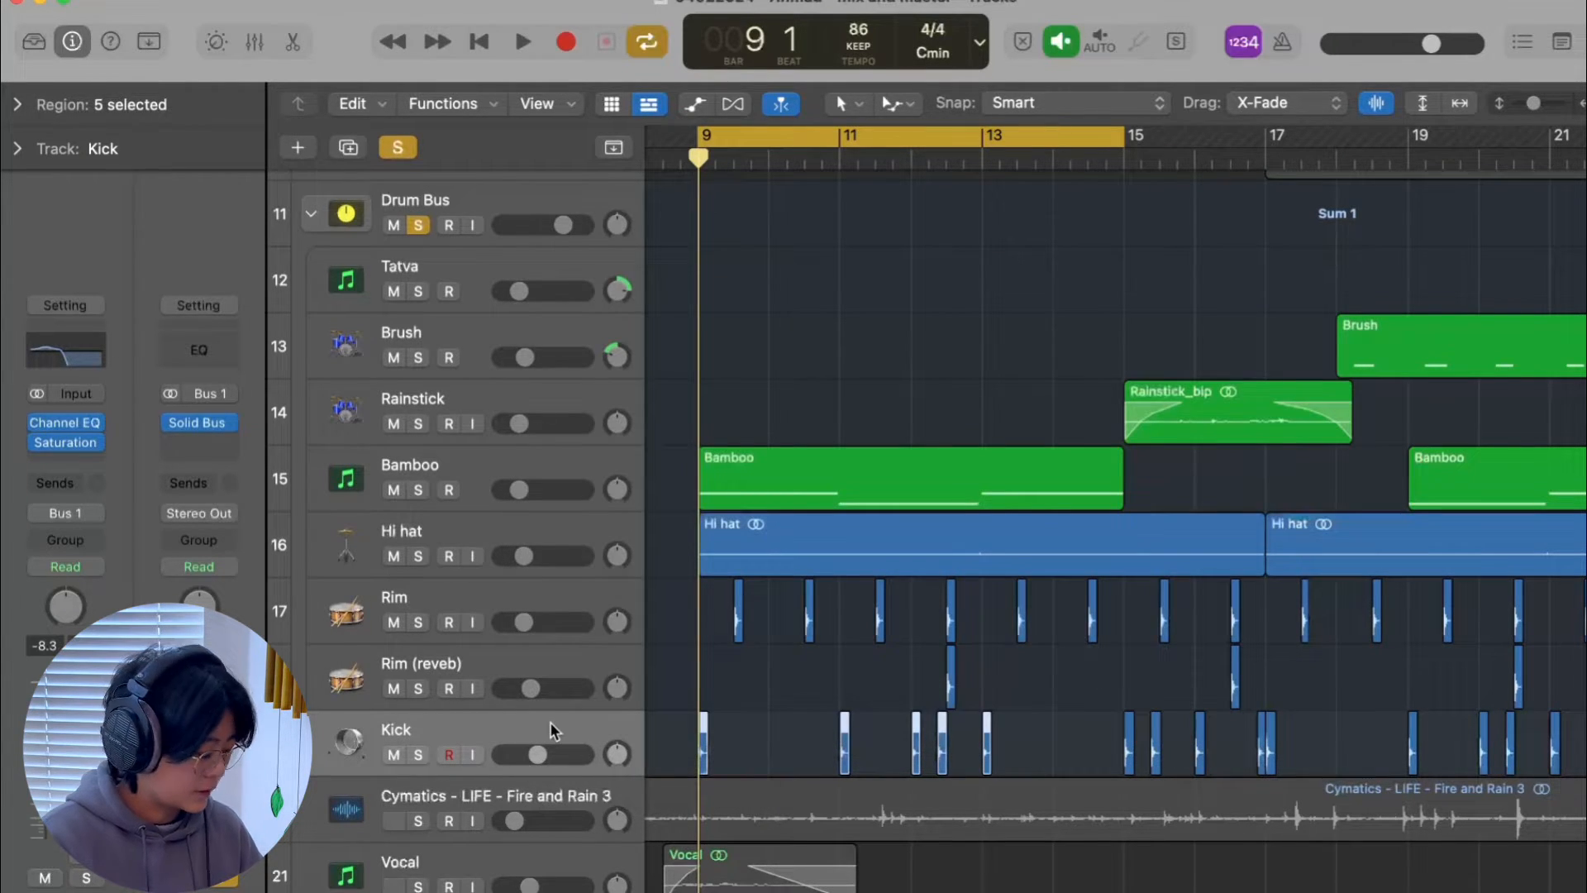
{"action": "key", "text": "s"}
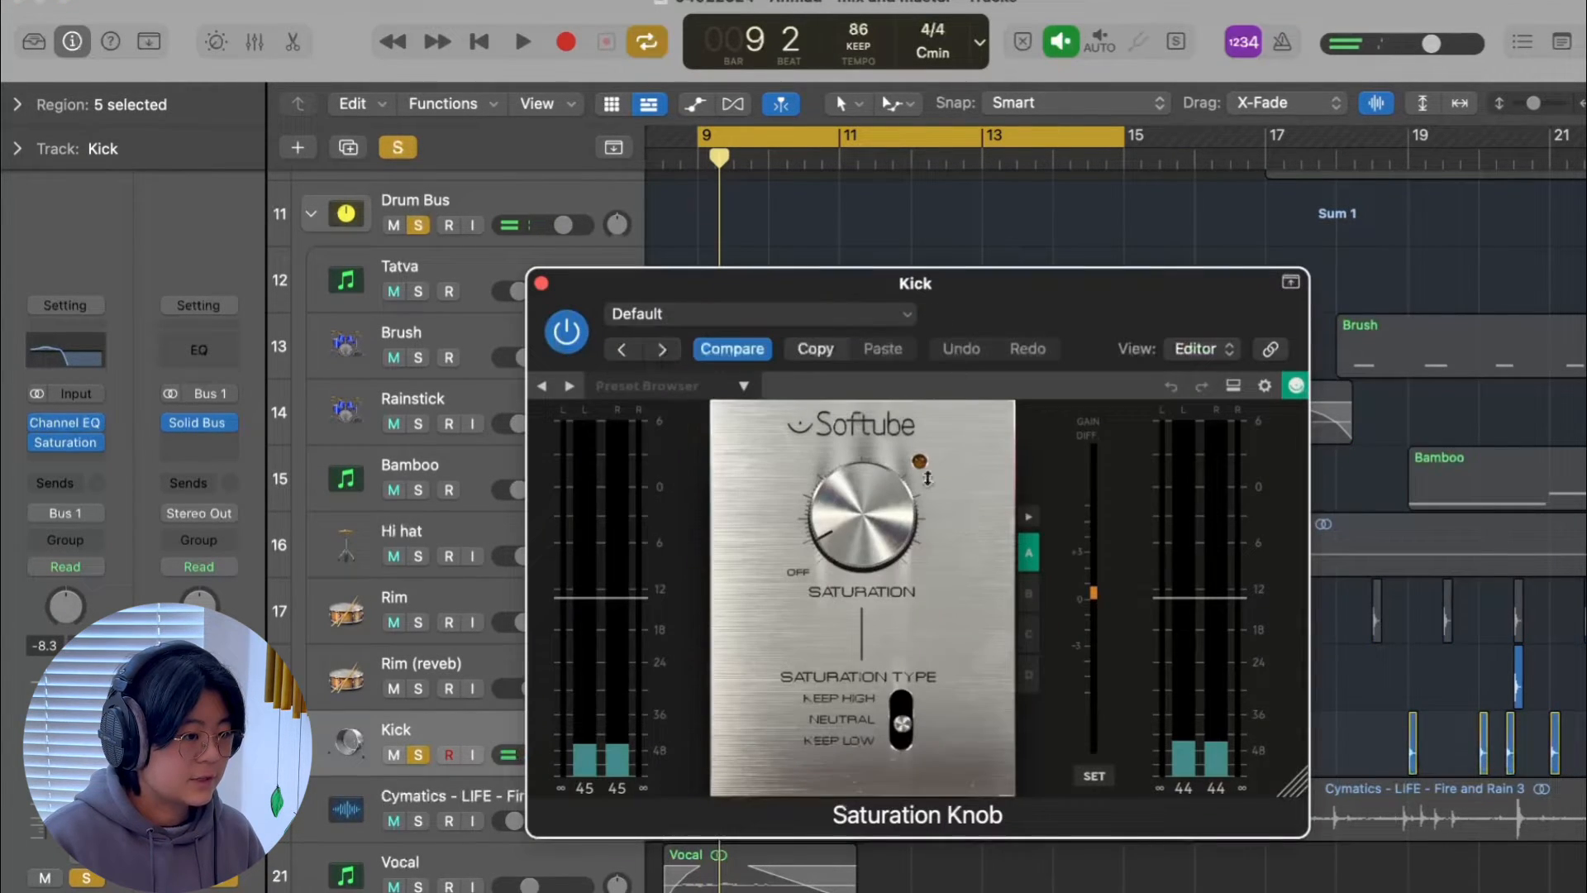
{"action": "left_click_drag", "start_coordinate": [983, 335], "coordinate": [1065, 156]}
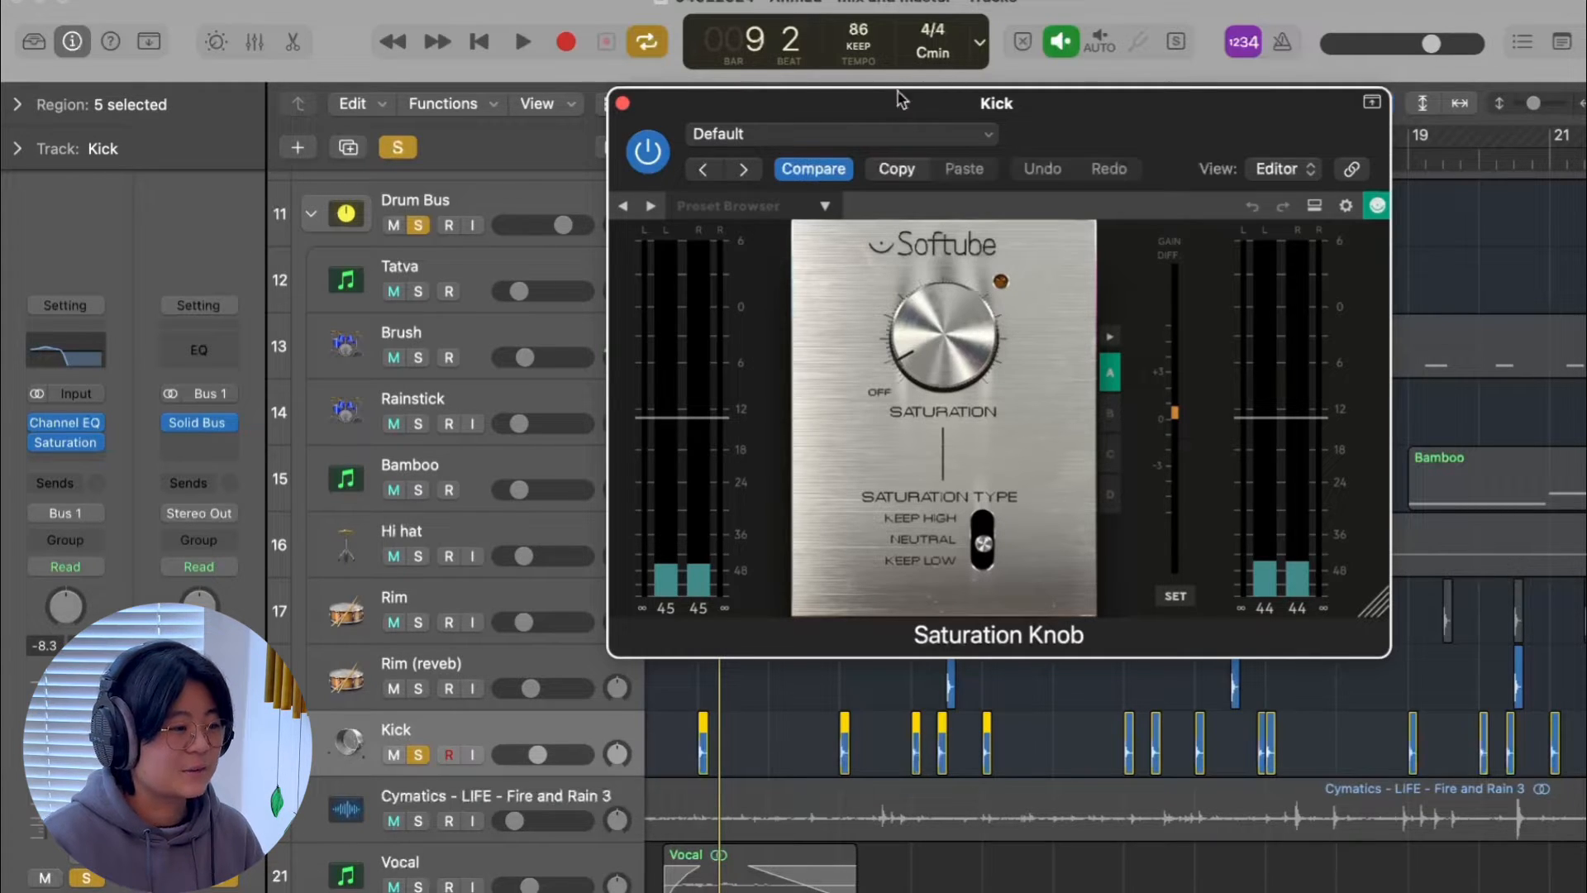
{"action": "left_click_drag", "start_coordinate": [899, 94], "coordinate": [1134, 103]}
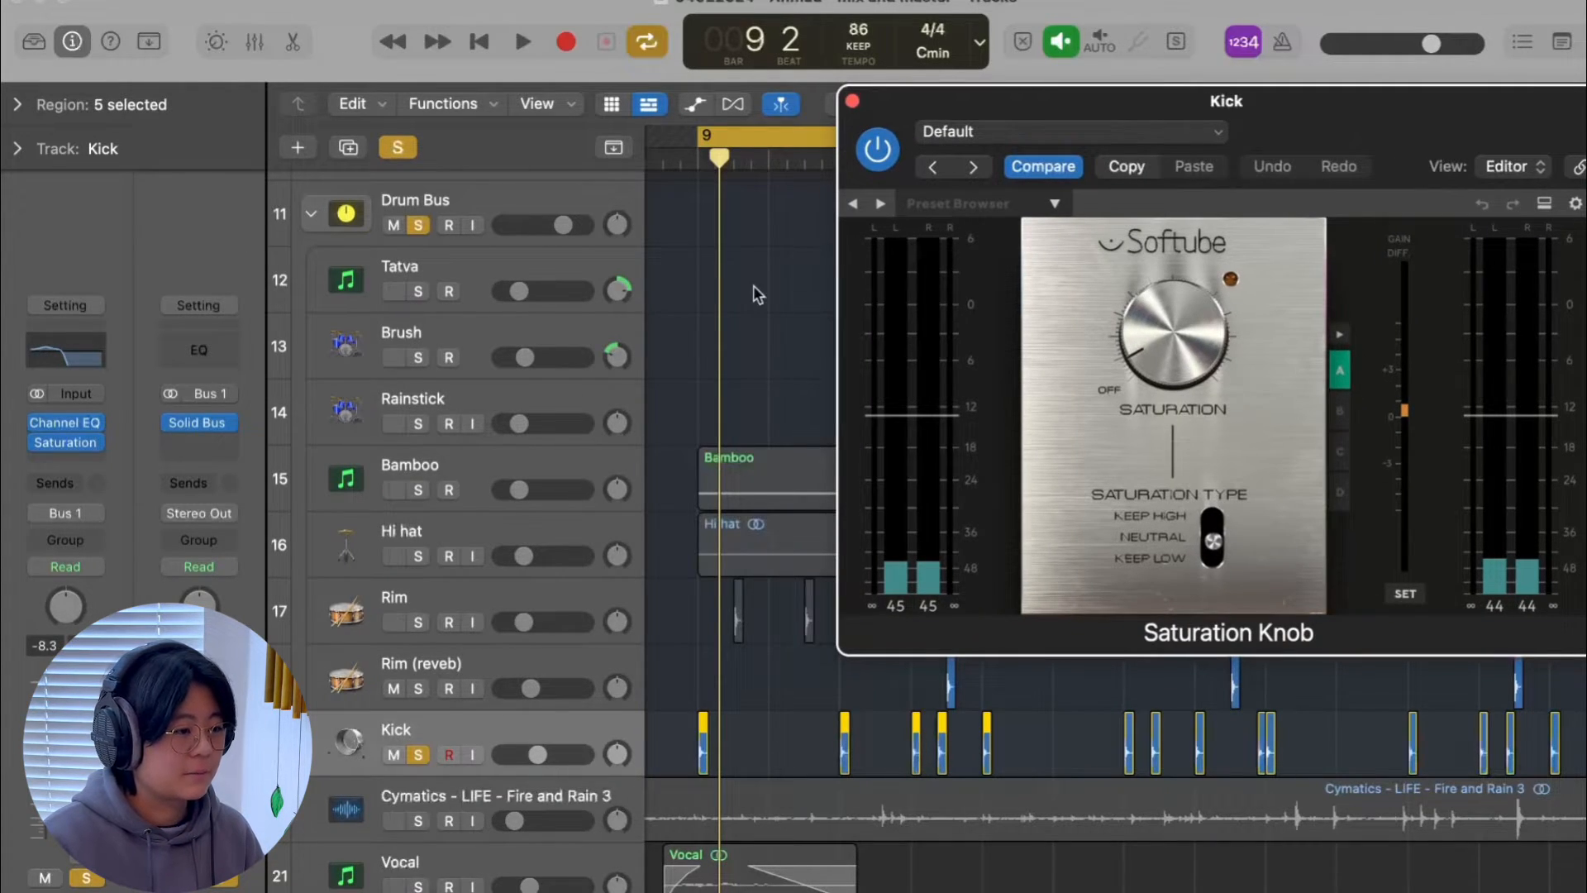
- Solo the Rim track instead of the Kick and turn cycling off
{"action": "left_click", "coordinate": [418, 596]}
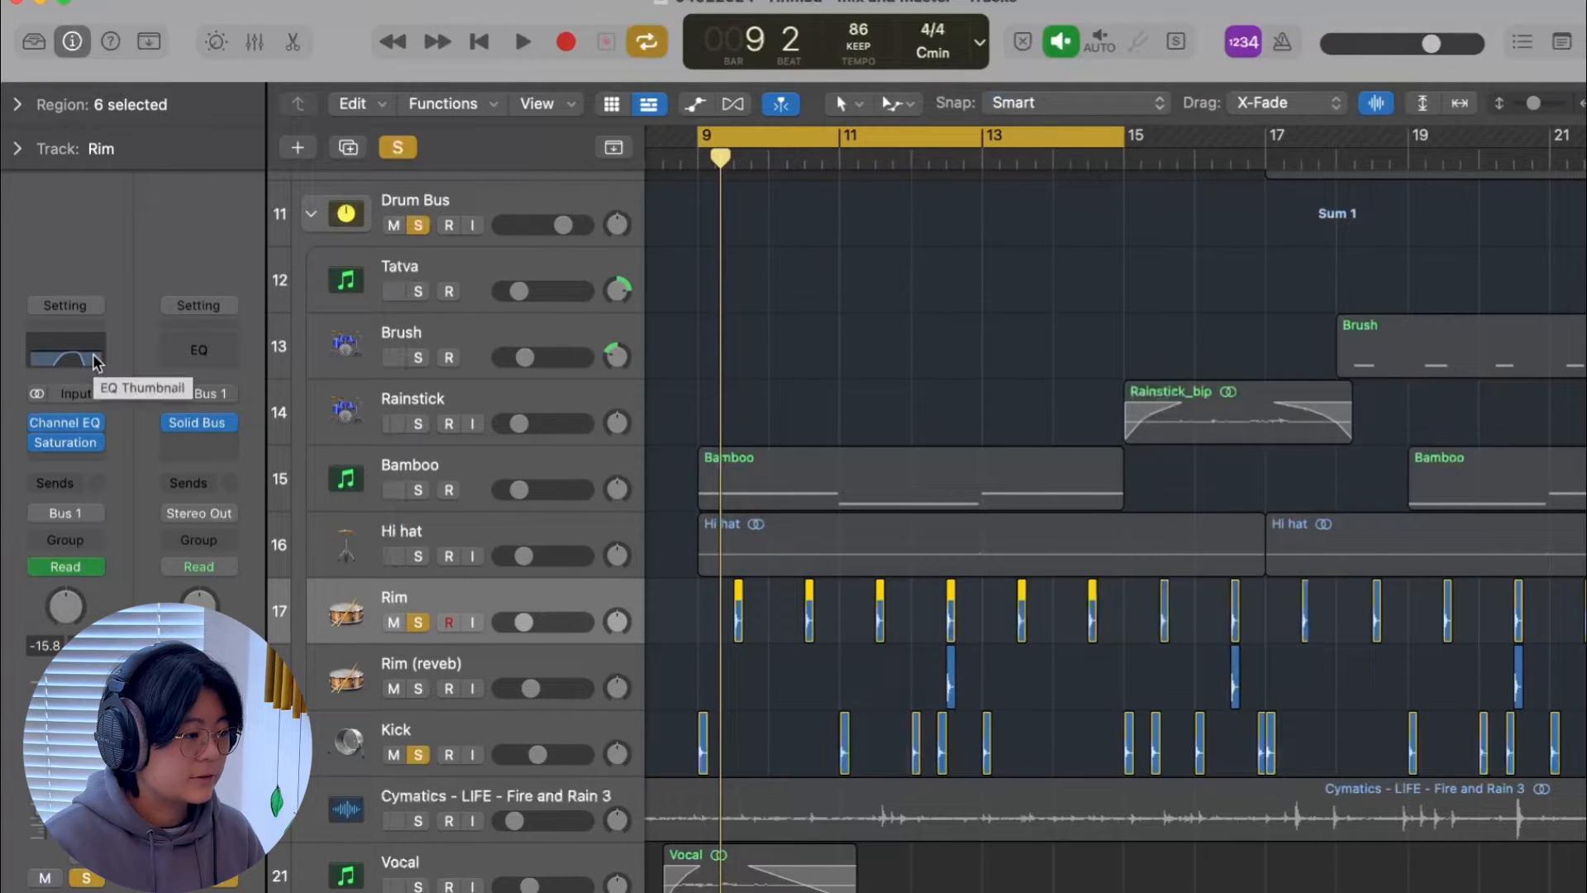
{"action": "left_click", "coordinate": [418, 753]}
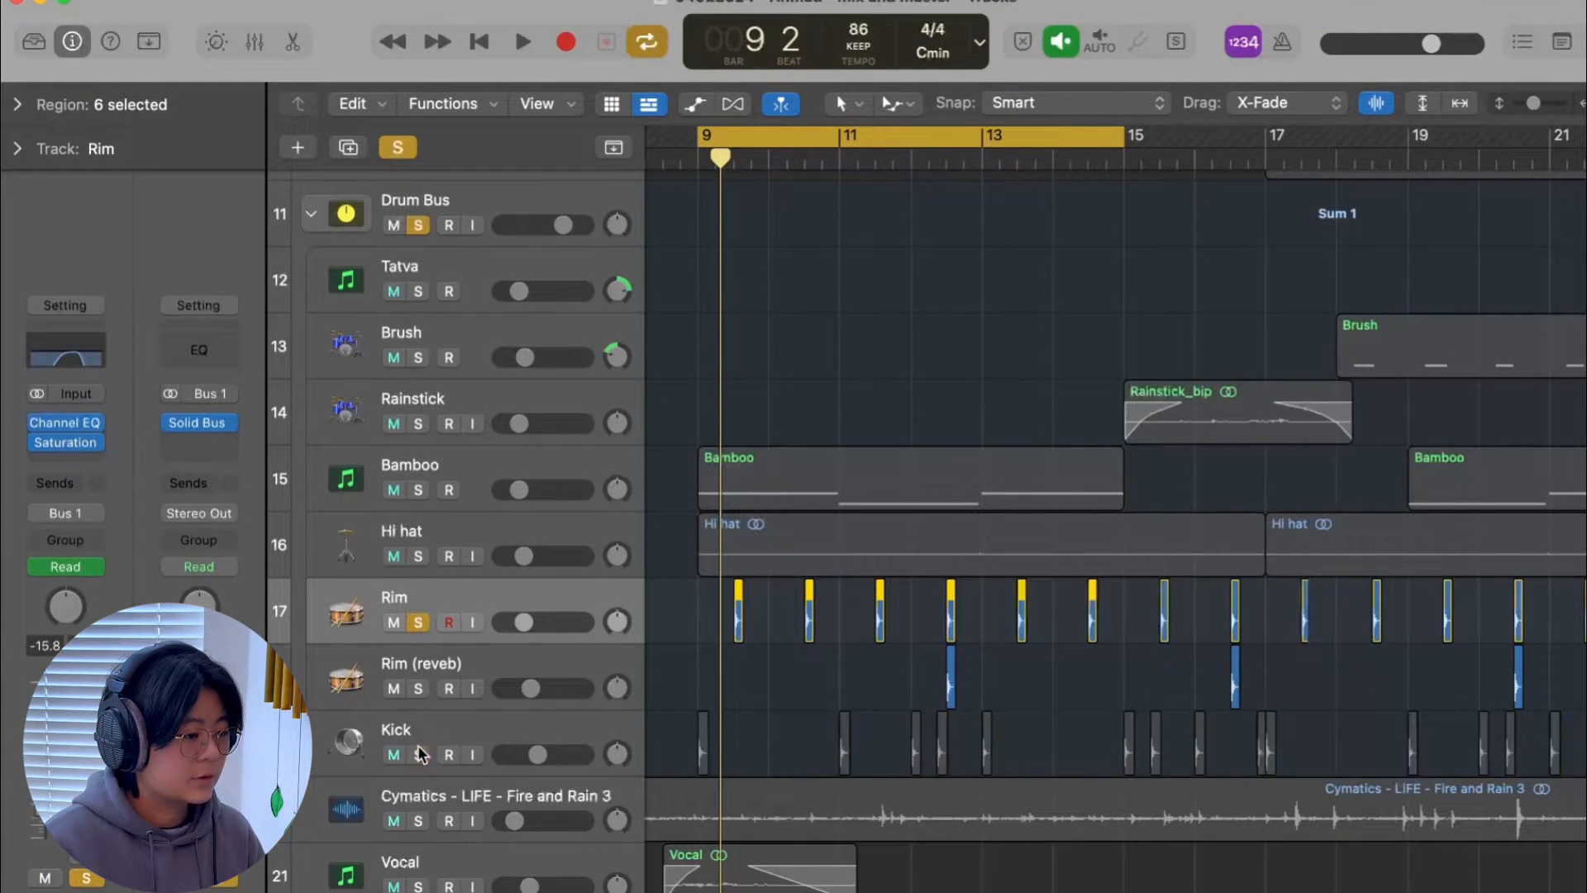
{"action": "key", "text": "c"}
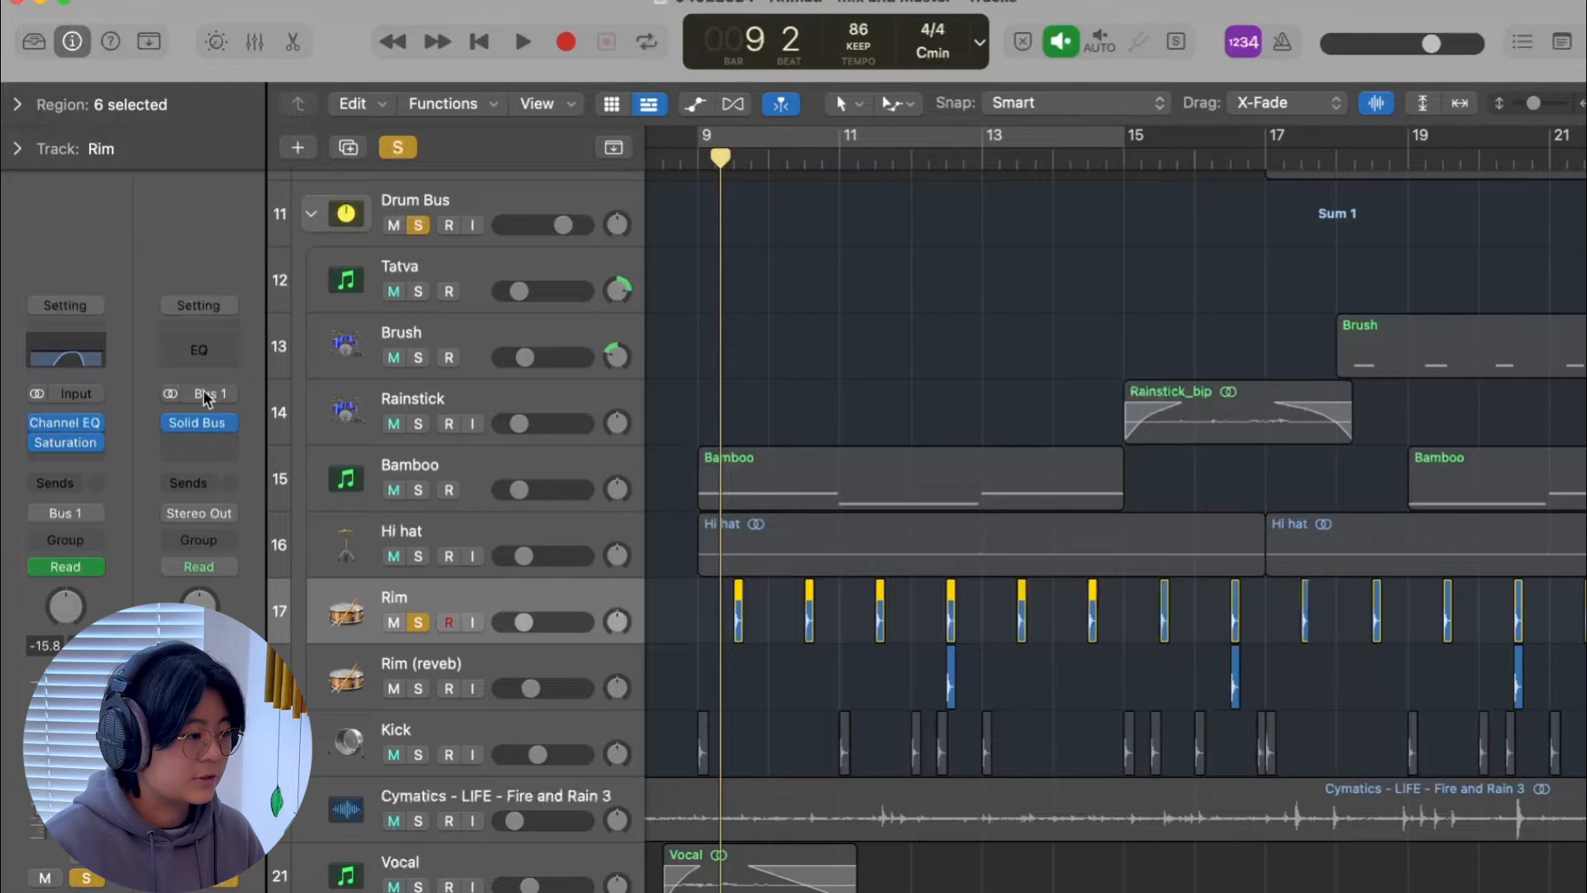
- Review the Rim track's Channel EQ and Saturation Knob settings
{"action": "left_click", "coordinate": [66, 425]}
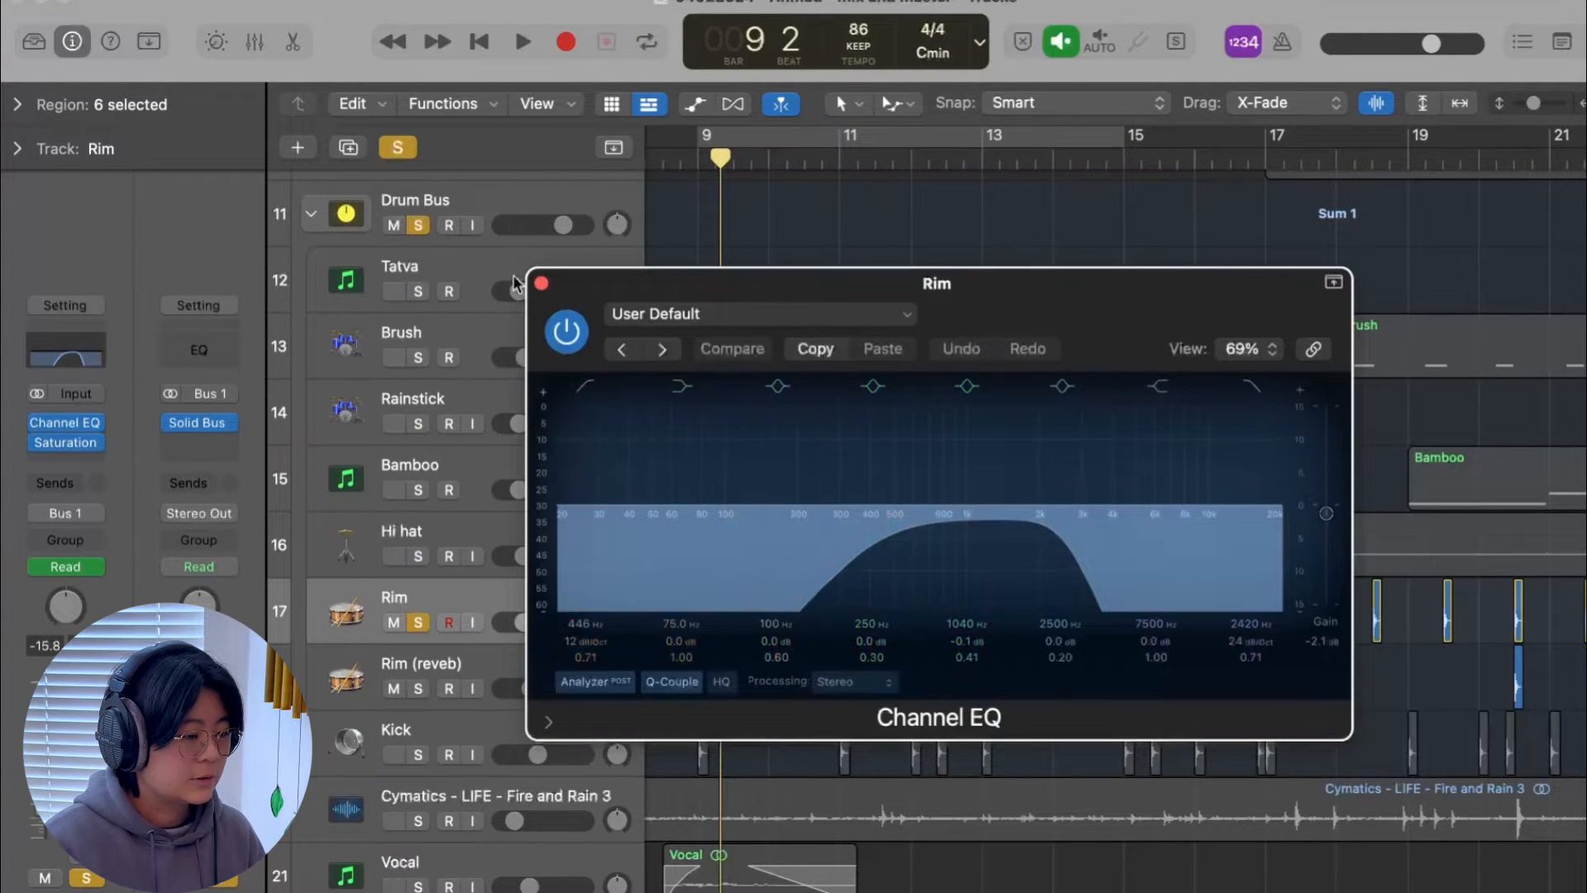
{"action": "left_click", "coordinate": [542, 284]}
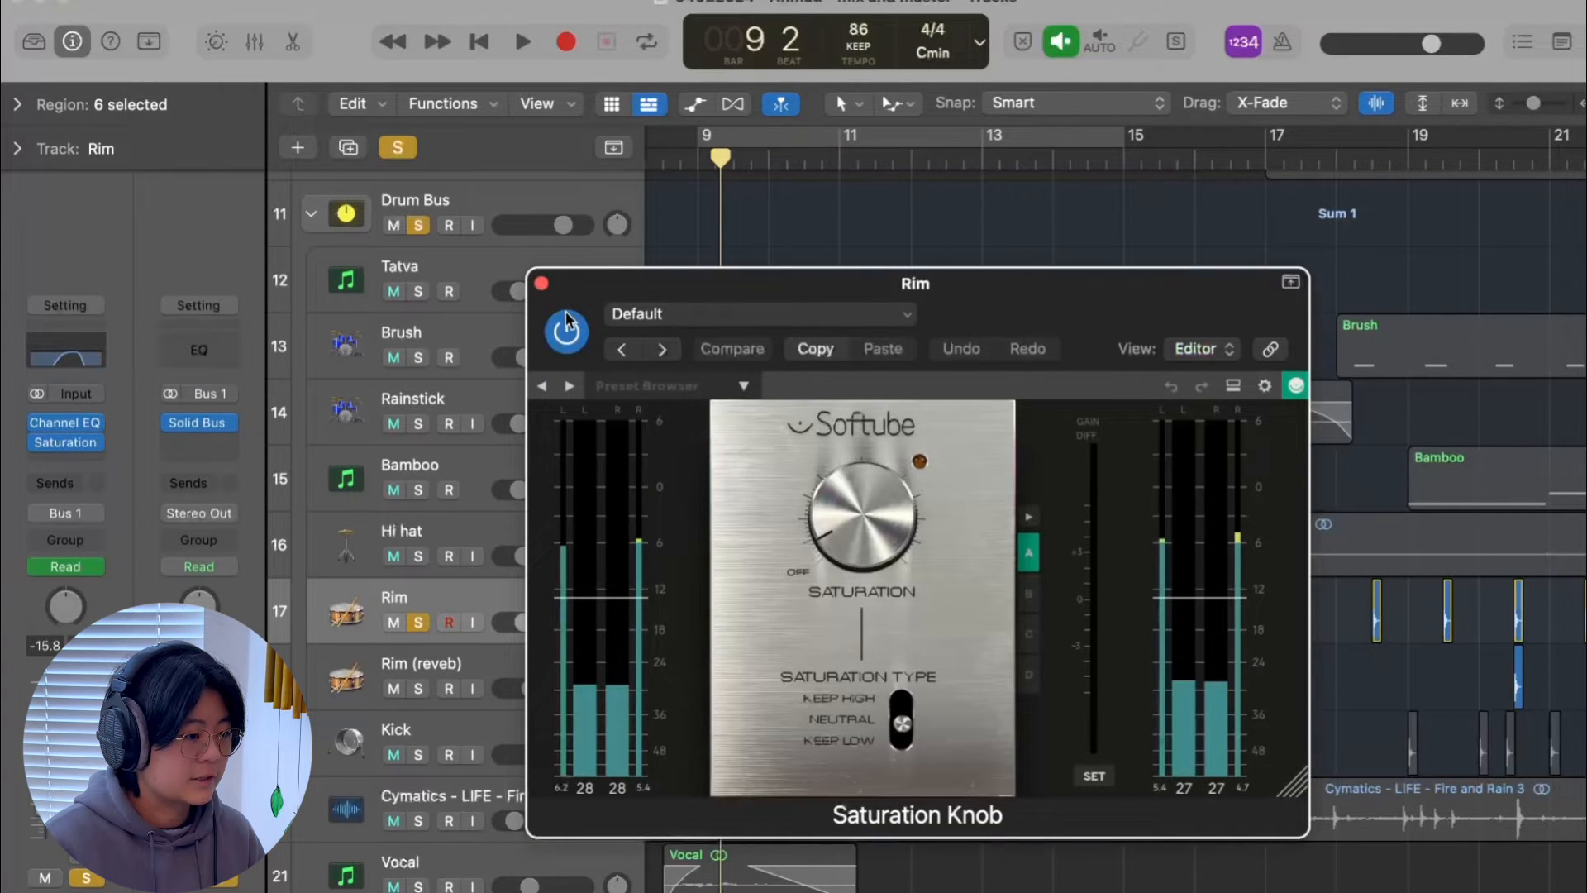
{"action": "left_click_drag", "start_coordinate": [616, 285], "coordinate": [1246, 298]}
- Solo the Hi hat track and play it from bar 9
{"action": "left_click", "coordinate": [529, 574]}
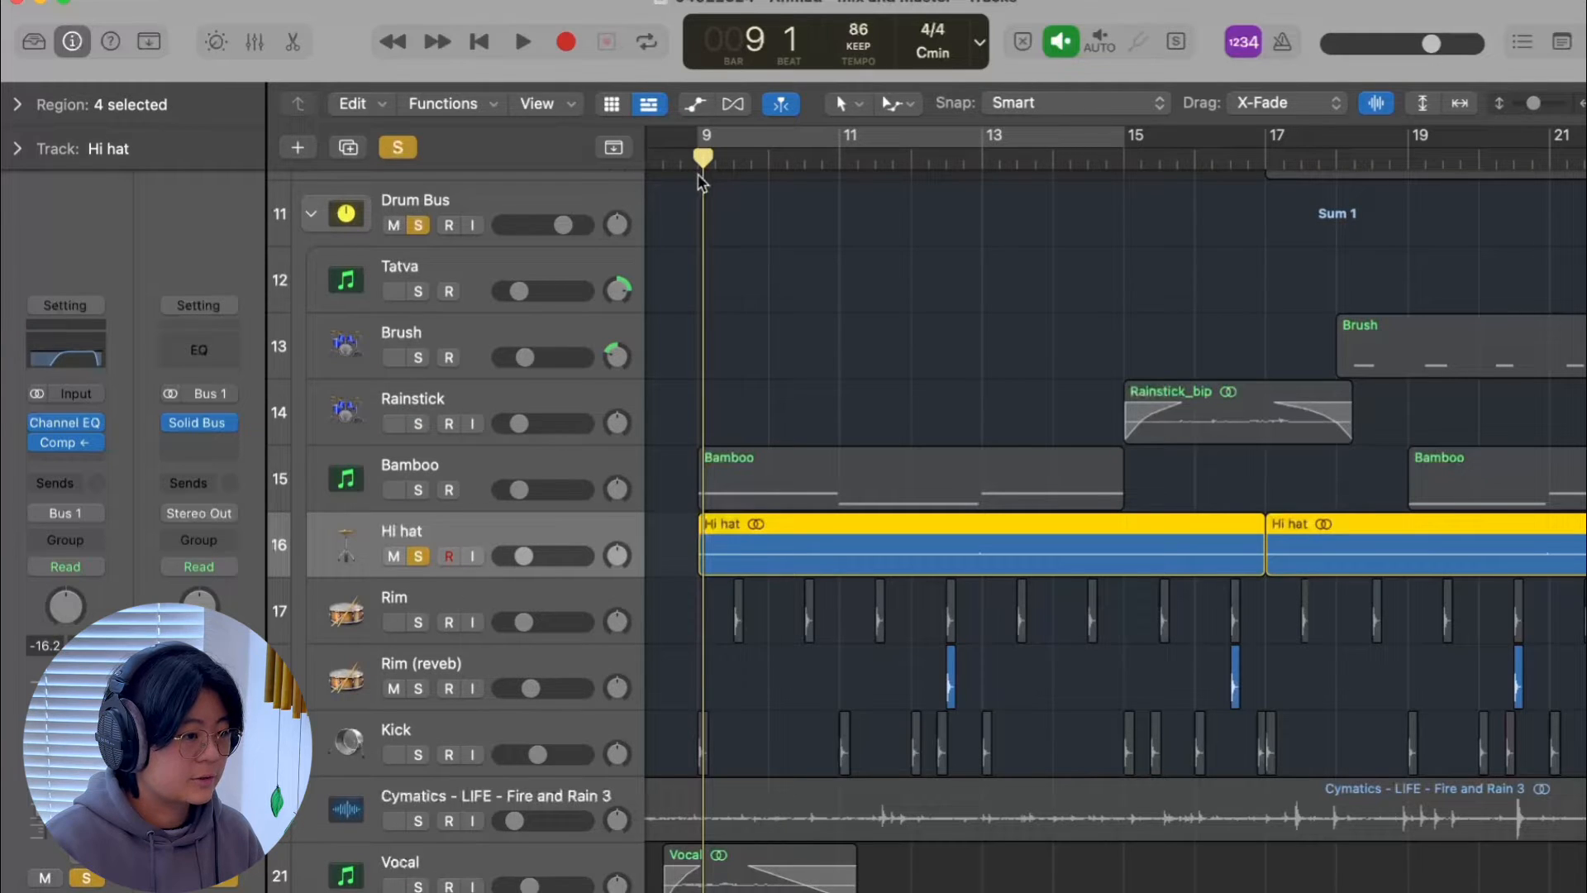
{"action": "left_click", "coordinate": [733, 159]}
{"action": "left_click", "coordinate": [707, 157]}
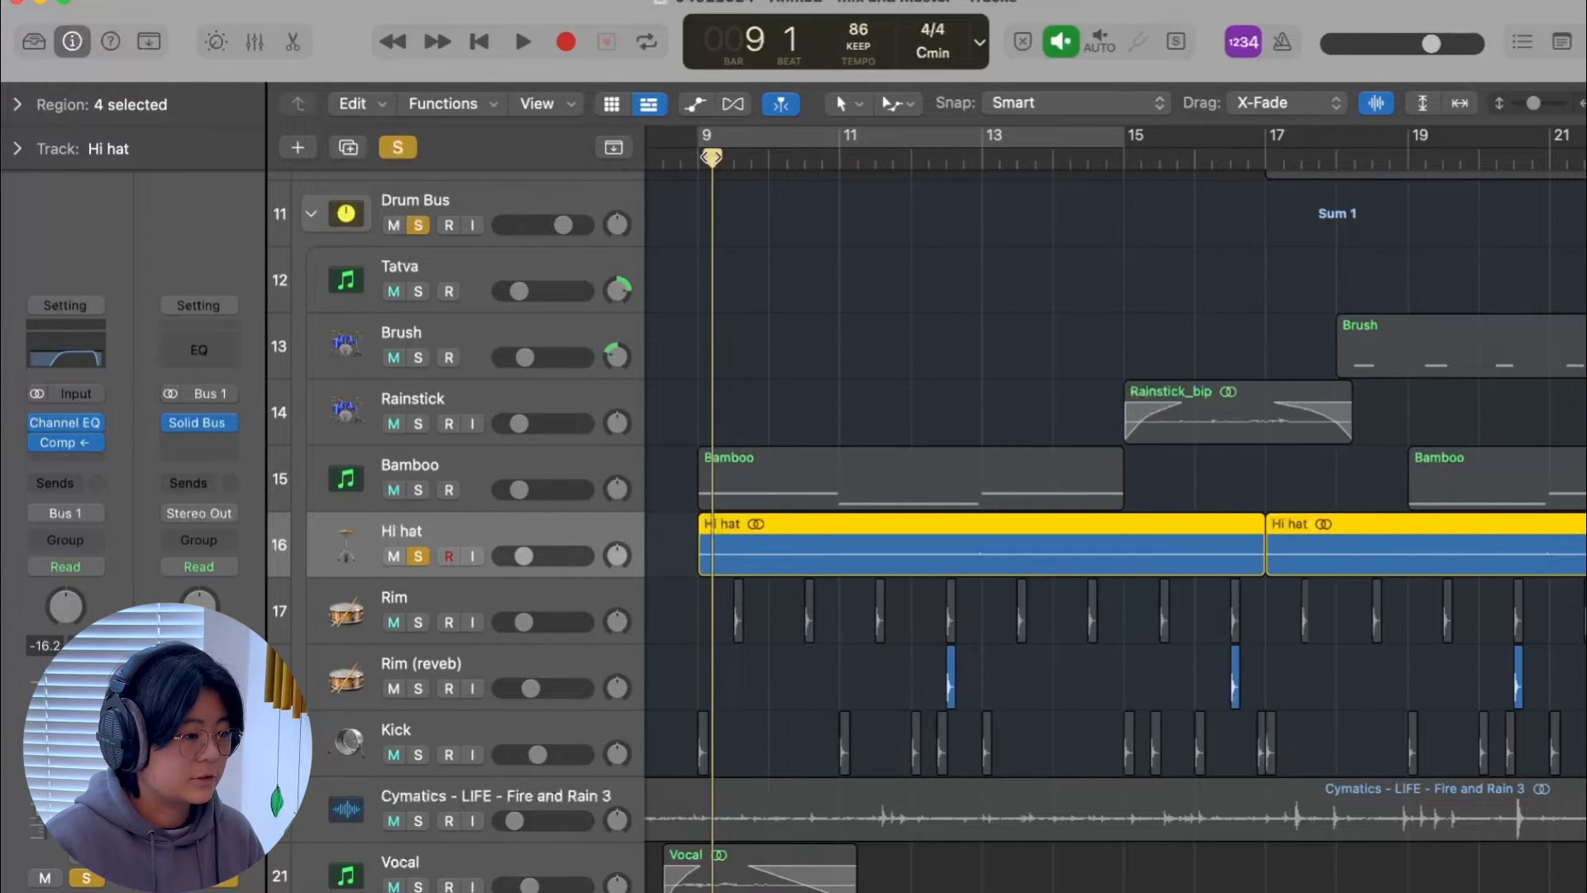
{"action": "key", "text": "space"}
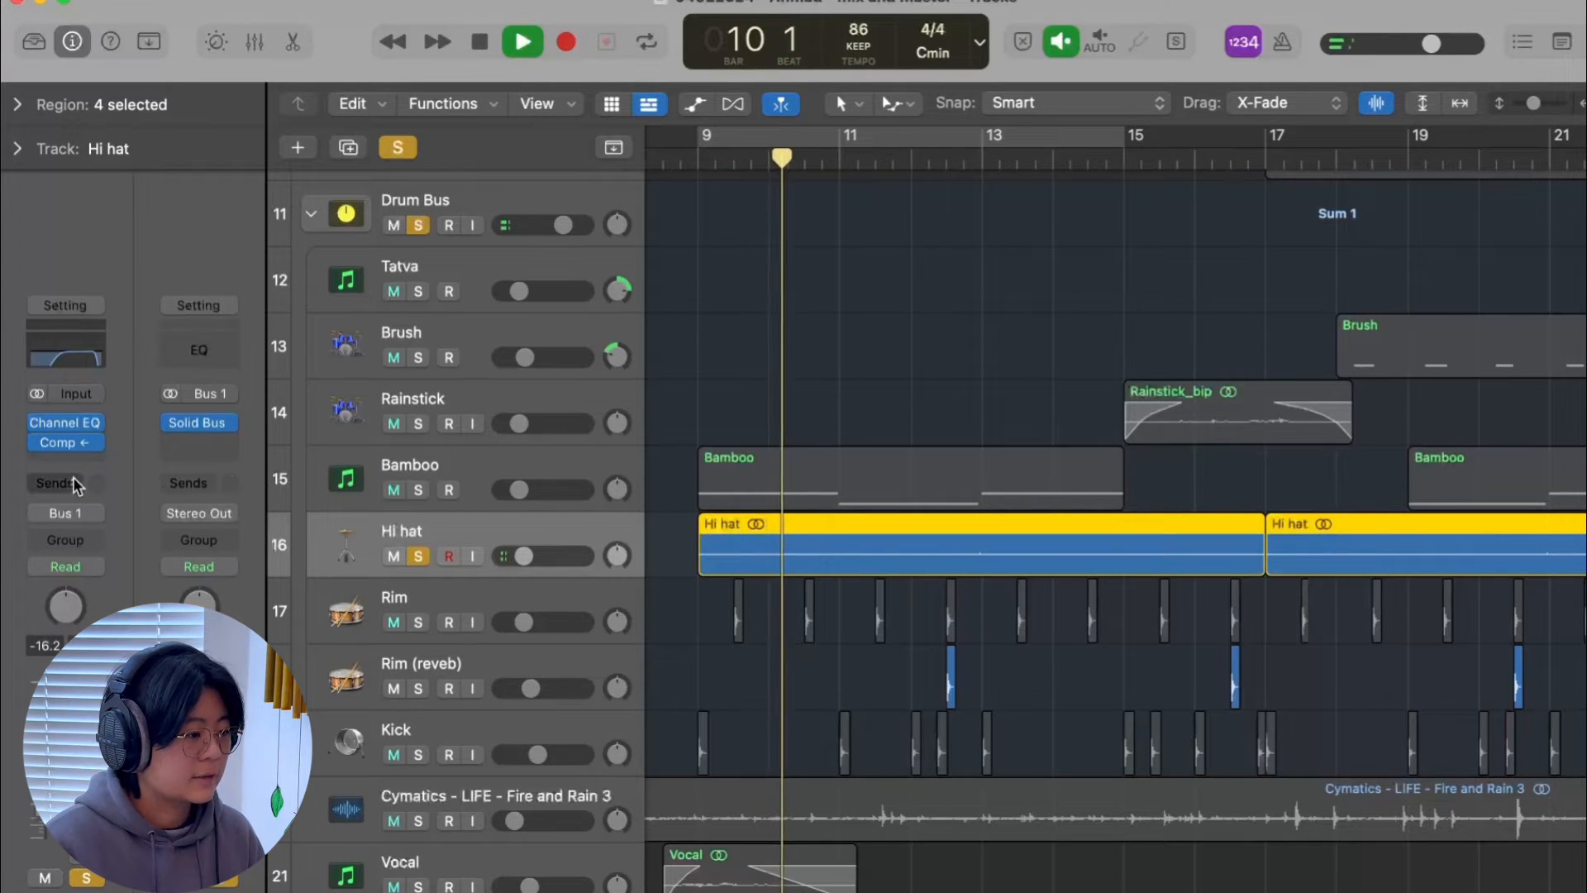
{"action": "key", "text": "space"}
- Open the Hi hat's Compressor, review its Audio 3 side-chain source and close the plug-in
{"action": "left_click", "coordinate": [66, 442]}
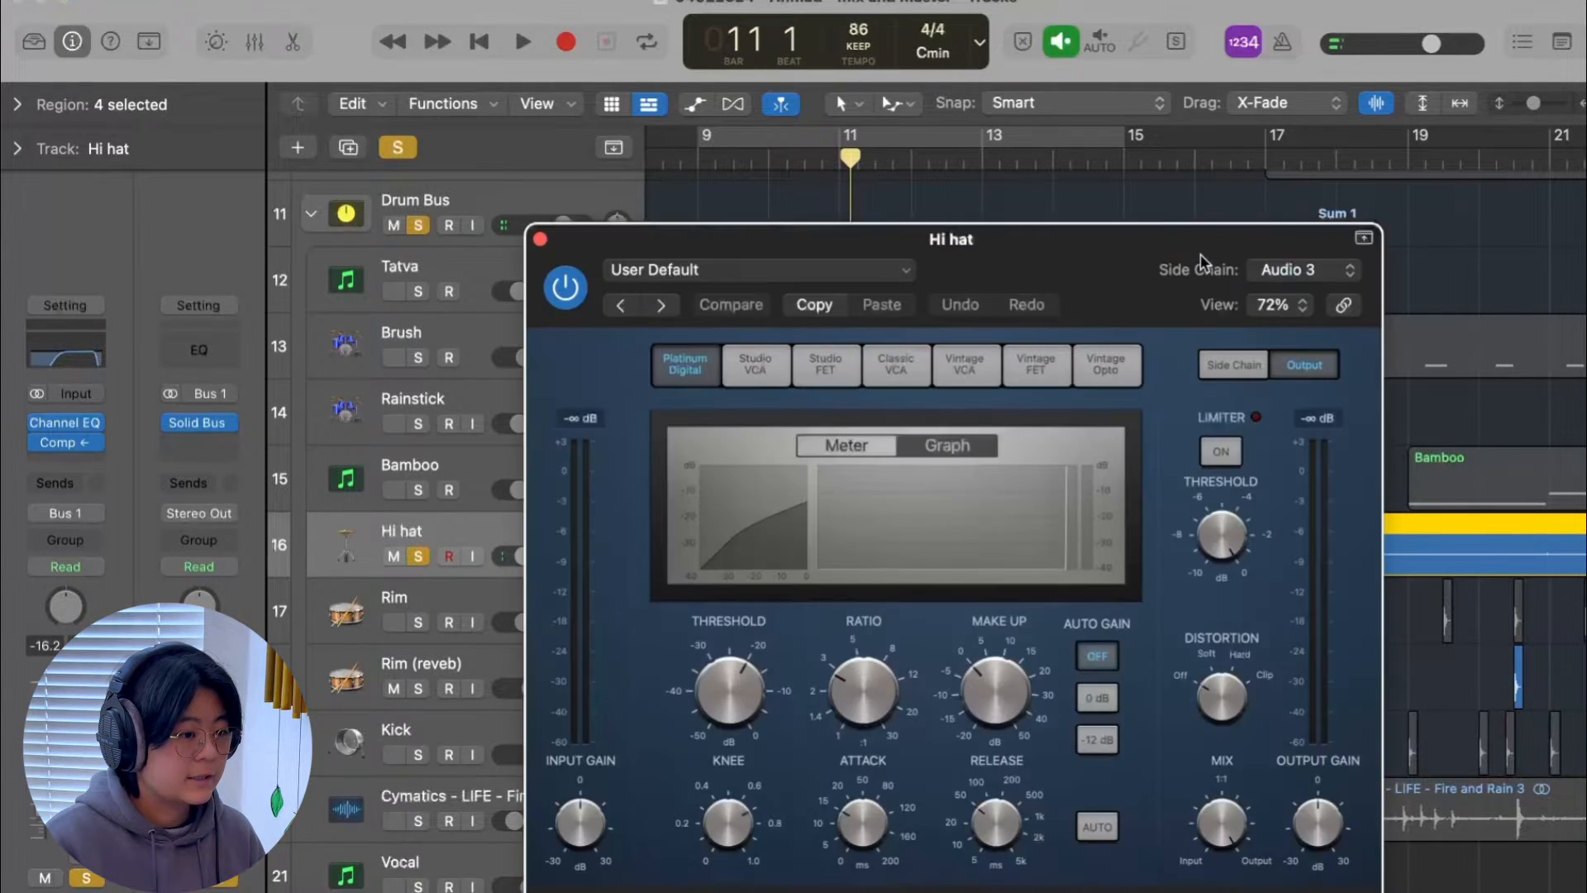
{"action": "left_click_drag", "start_coordinate": [1161, 270], "coordinate": [1163, 111]}
{"action": "left_click", "coordinate": [1357, 111]}
{"action": "left_click", "coordinate": [1357, 112]}
{"action": "left_click", "coordinate": [539, 77]}
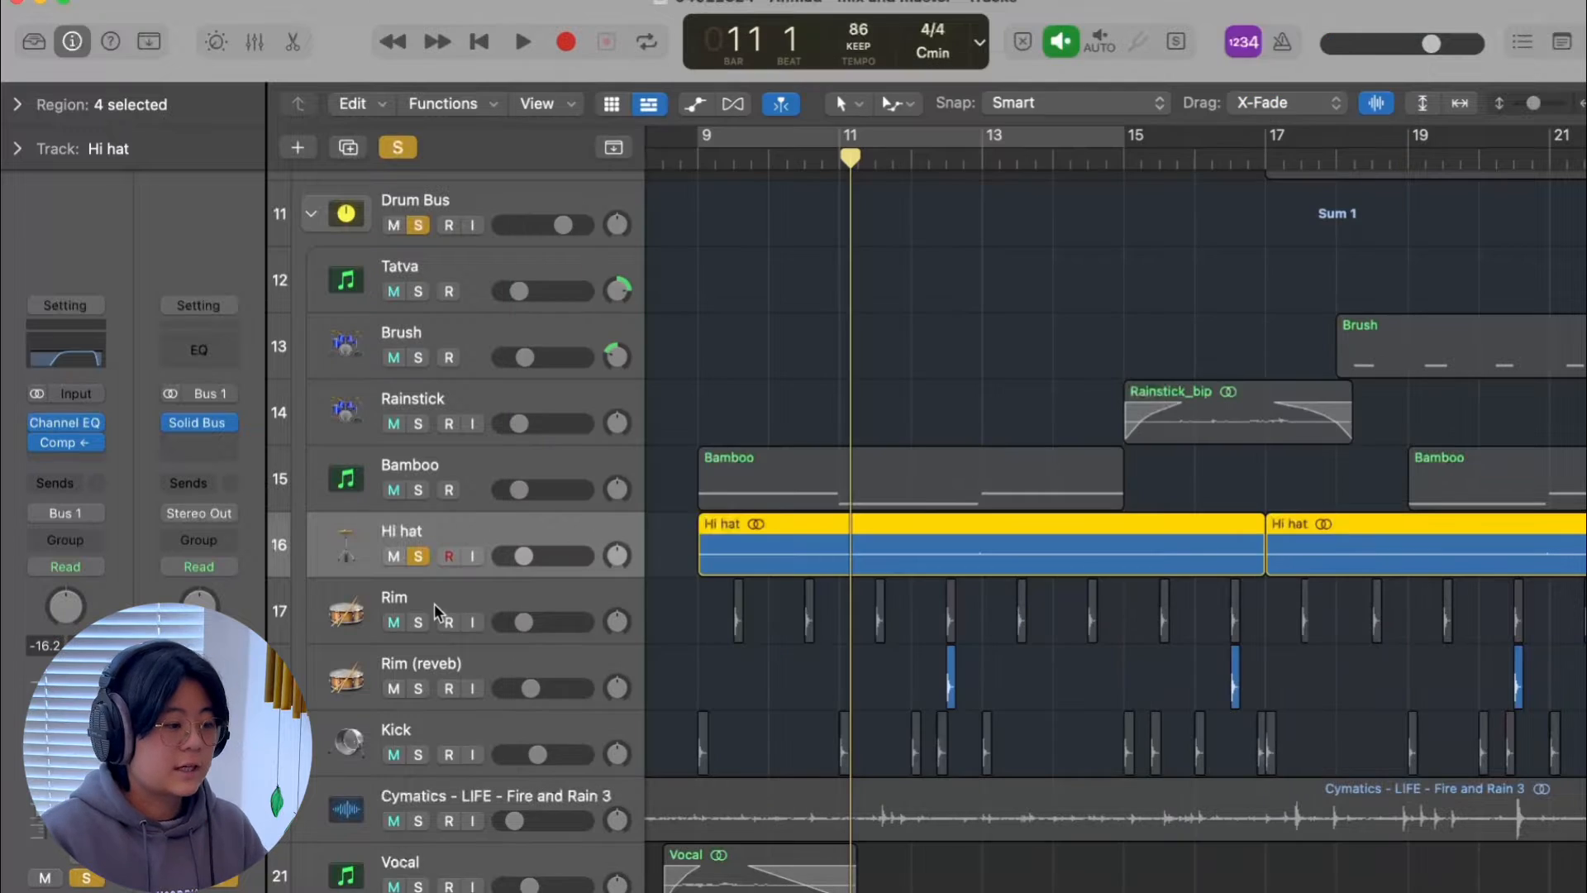
- Solo the Rim with the Hi hat and play both from bar 9 with the Hi hat's Compressor off and on
{"action": "left_click", "coordinate": [422, 619]}
{"action": "left_click", "coordinate": [718, 163]}
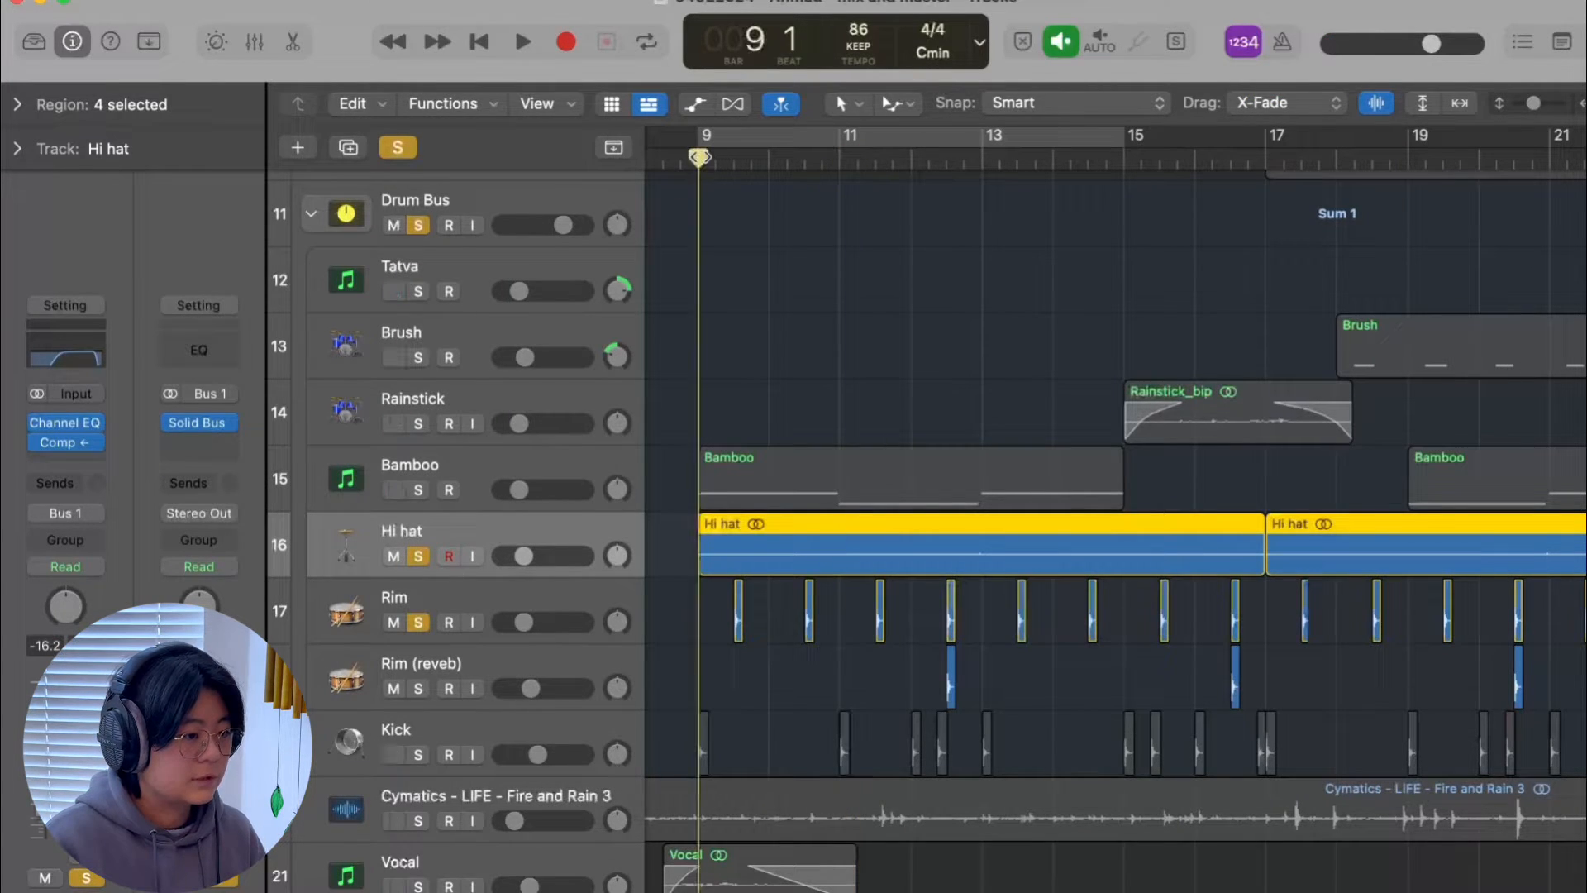
{"action": "key", "text": "space"}
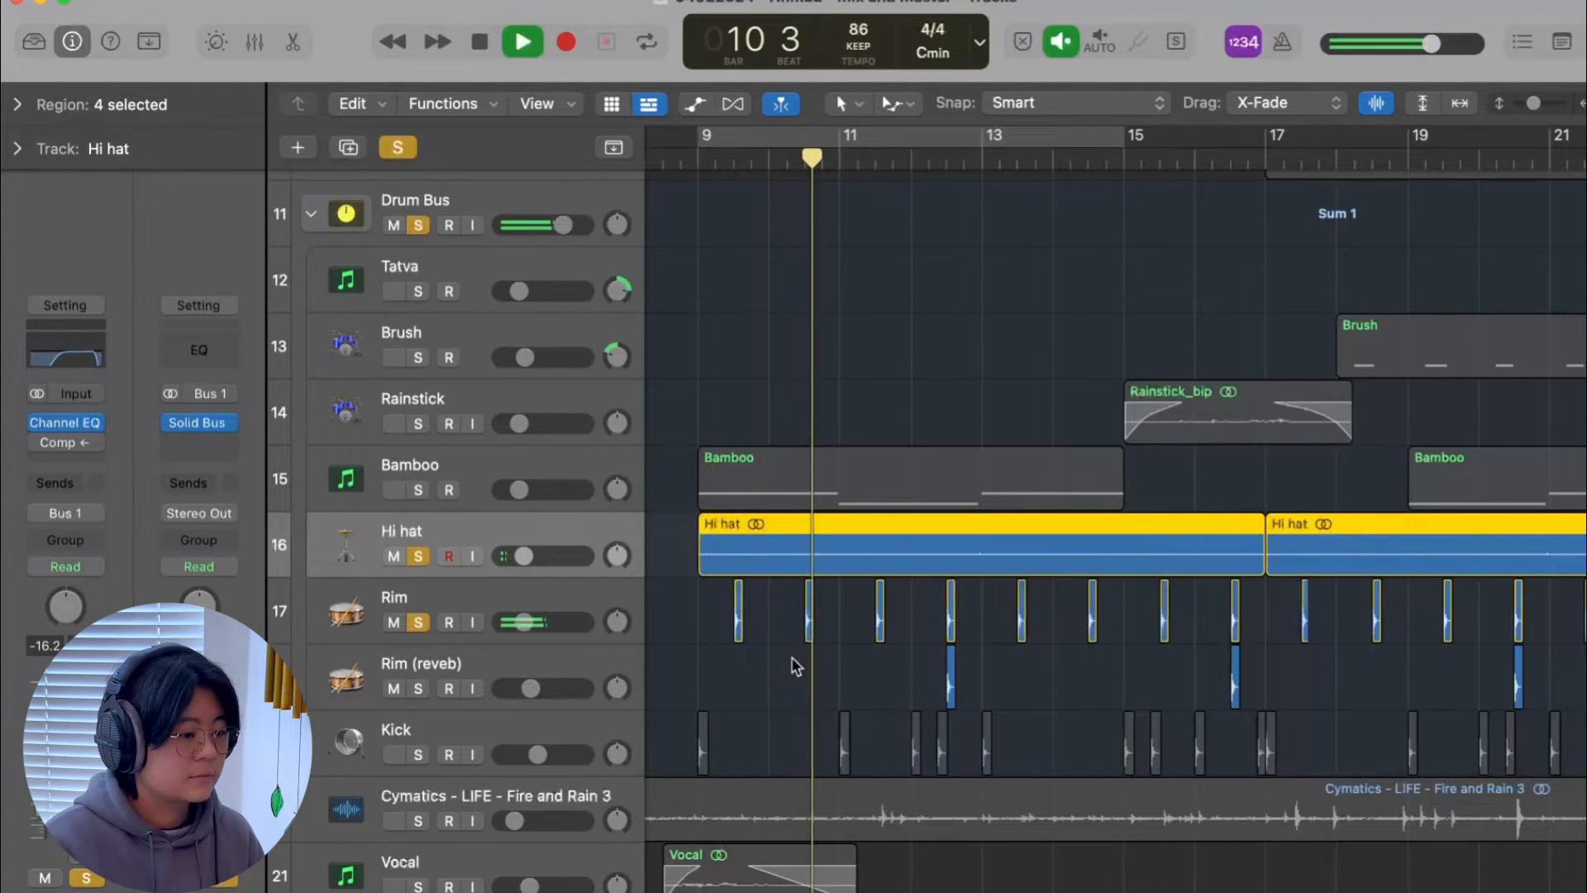
{"action": "key", "text": "space"}
{"action": "left_click", "coordinate": [702, 163]}
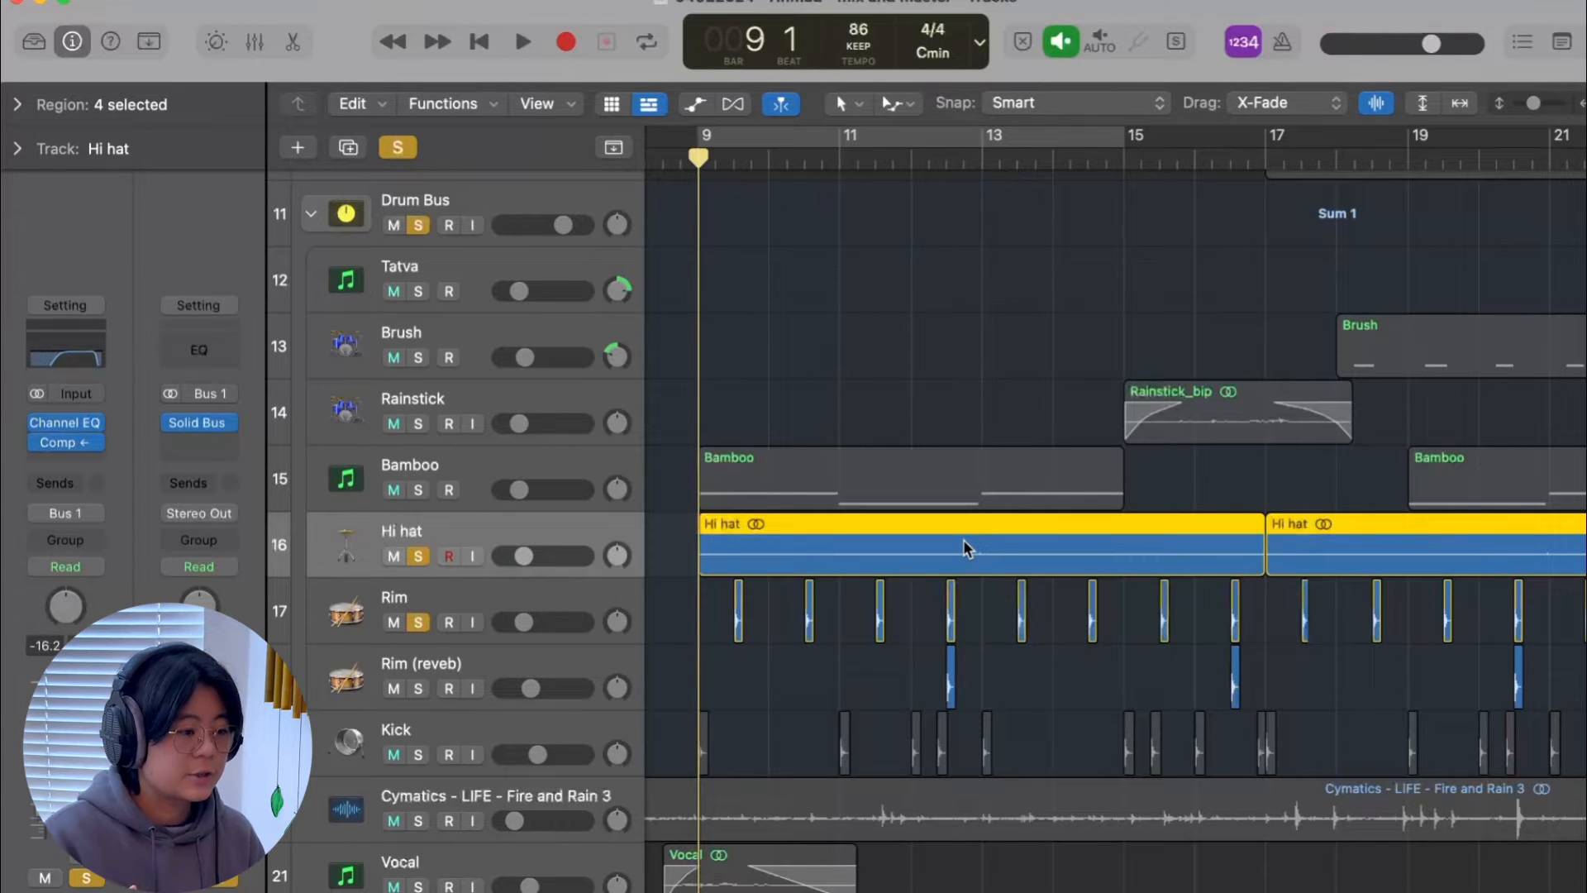
{"action": "key", "text": "space"}
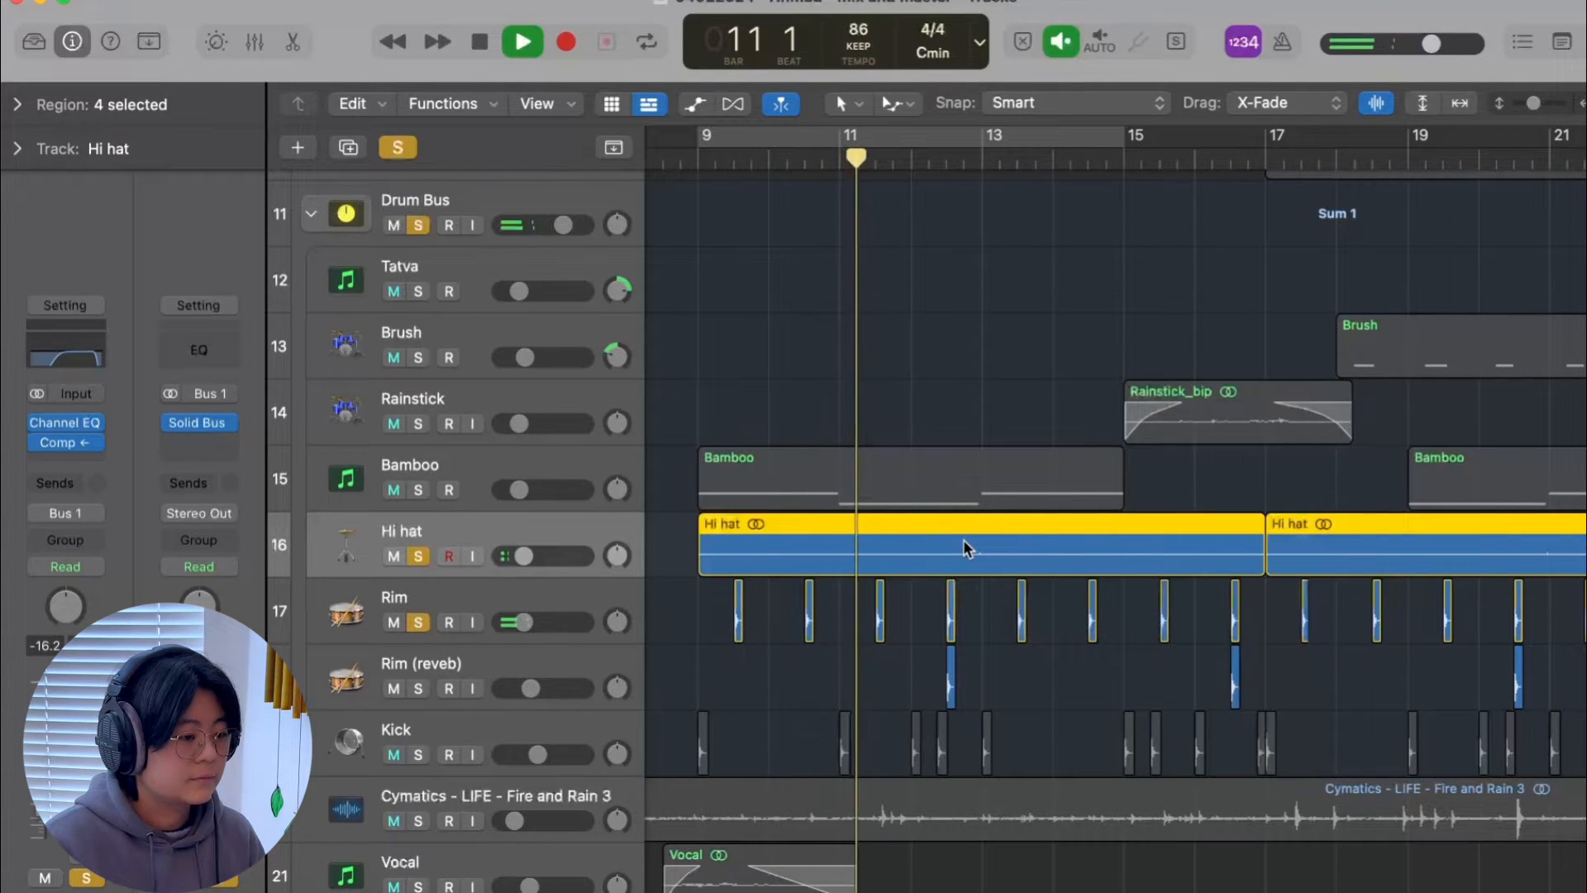
{"action": "key", "text": "space"}
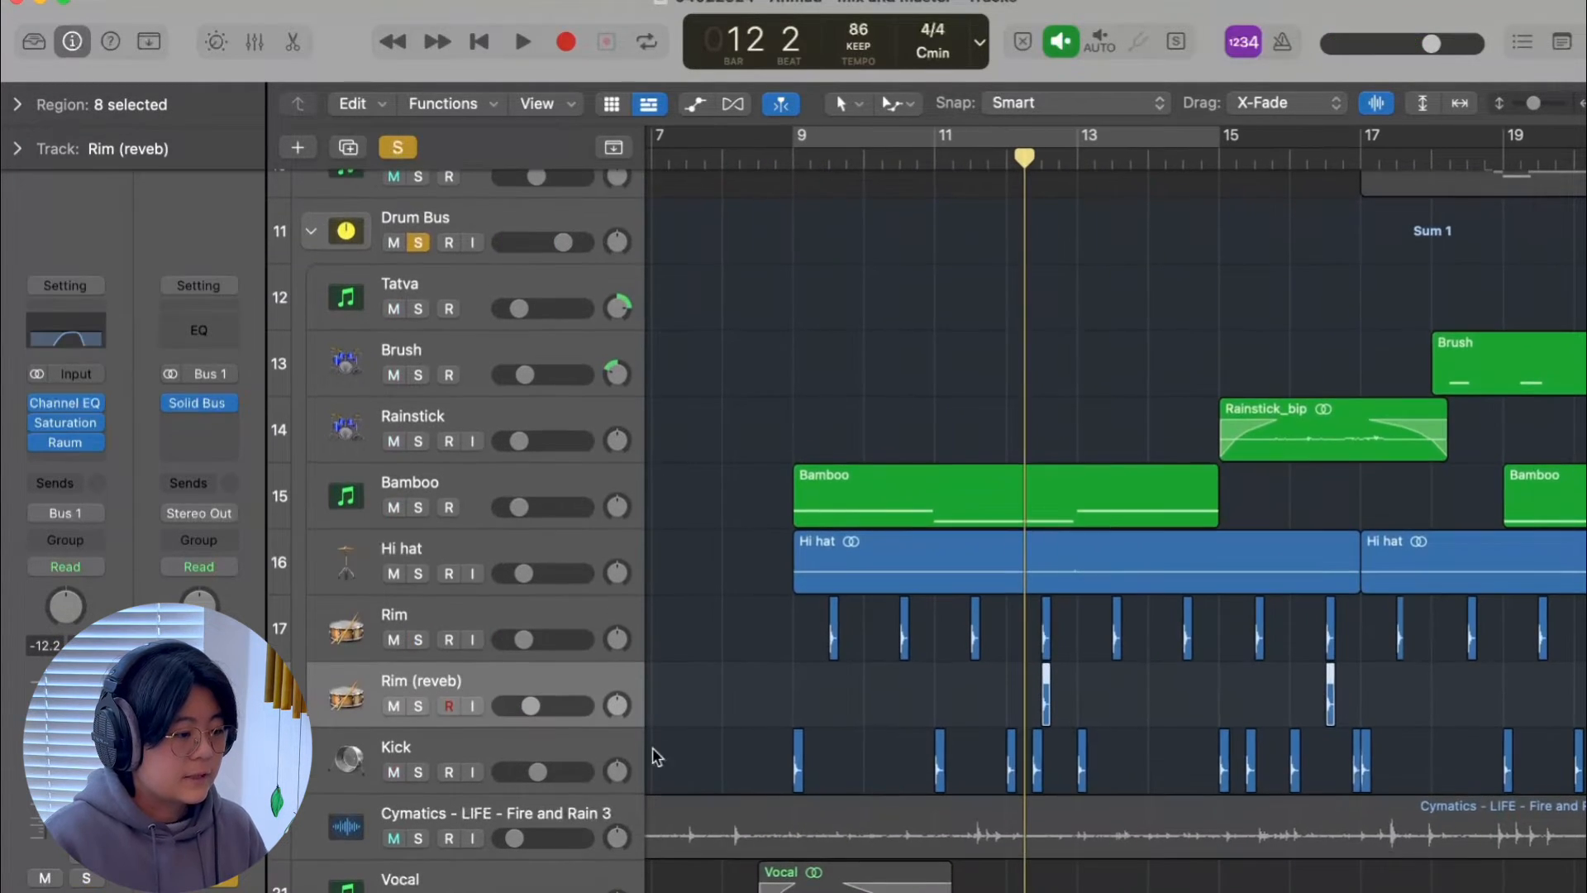
- Compare the Rim and Rim (reveb) tracks, soloing both and placing the playhead shortly before the first Rim (reveb) hit
{"action": "left_click", "coordinate": [554, 617]}
{"action": "left_click", "coordinate": [555, 673]}
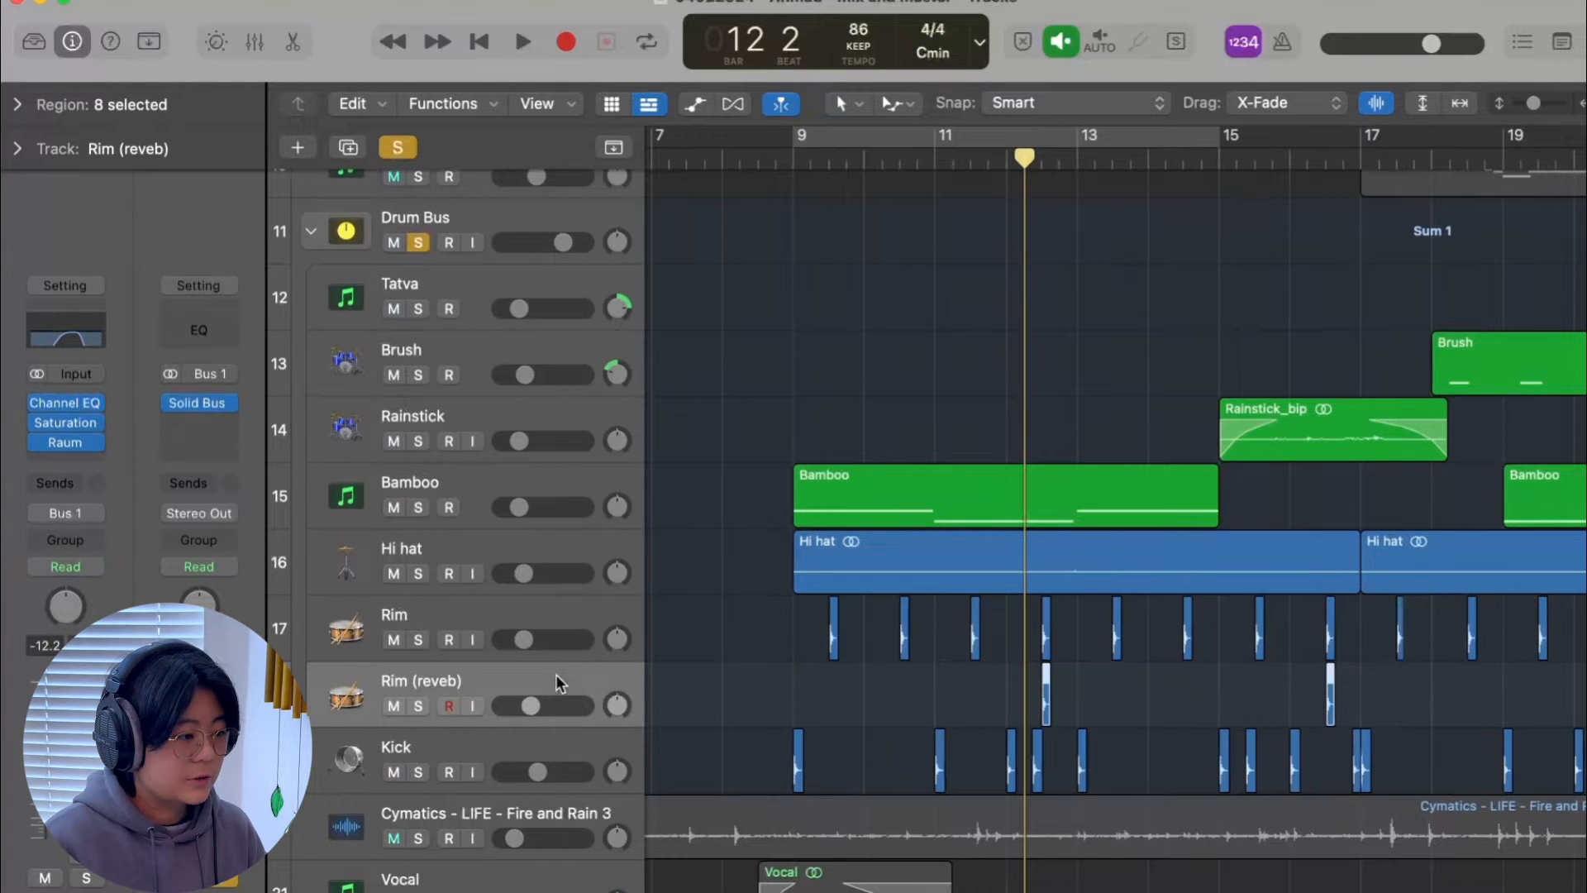
{"action": "left_click", "coordinate": [522, 615]}
{"action": "left_click", "coordinate": [531, 681]}
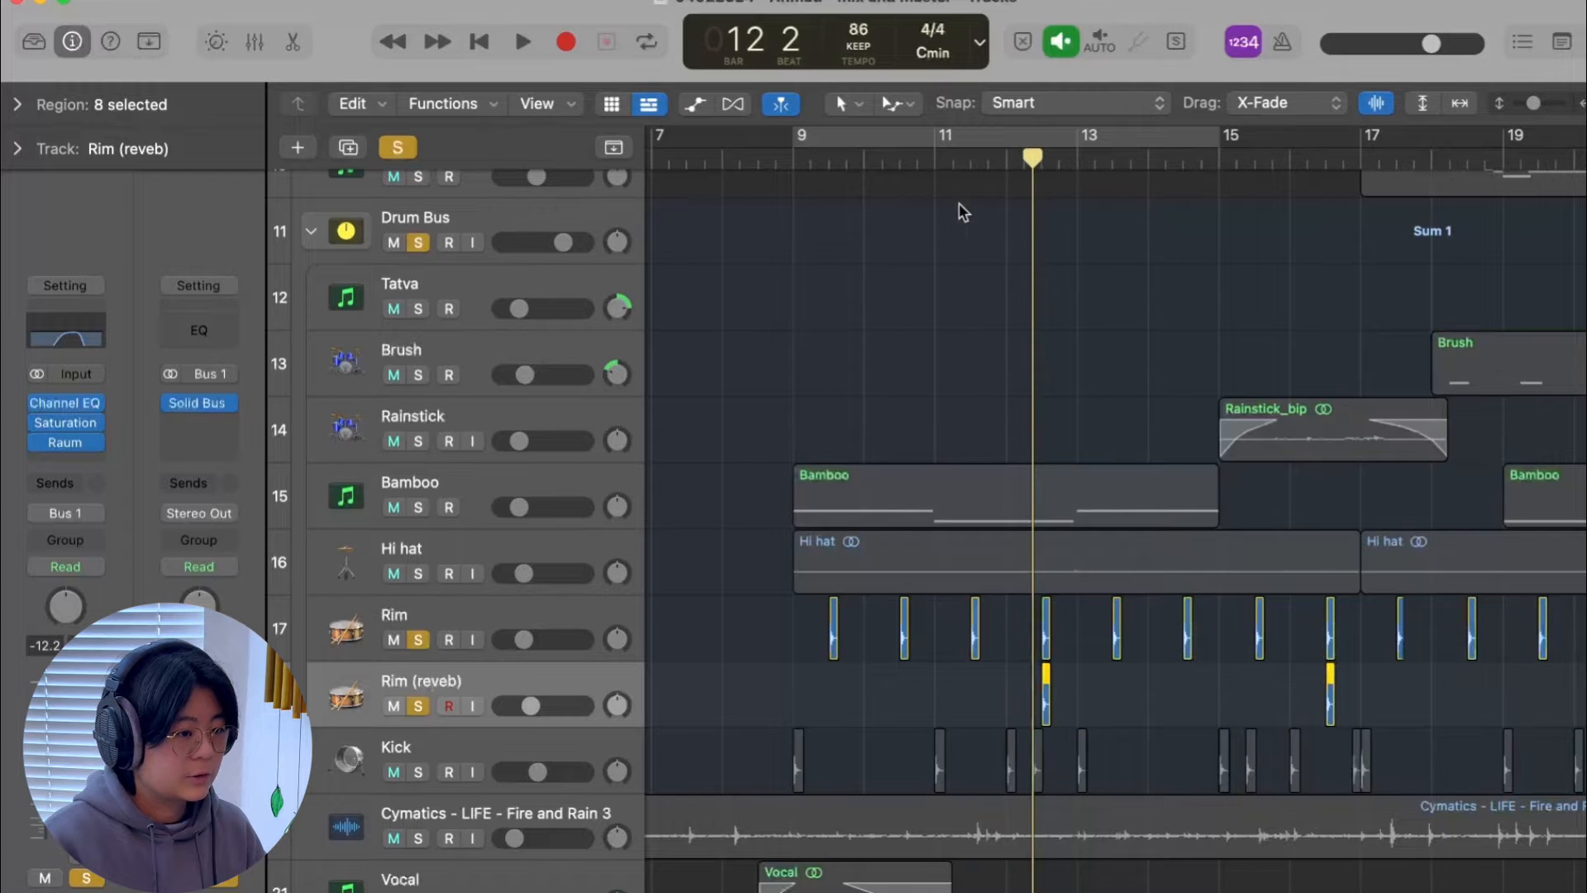
{"action": "left_click", "coordinate": [988, 158]}
- Review the Bamboo track's Bamboo Chimes patch in Komplete Kontrol and close the instrument
{"action": "scroll", "coordinate": [1001, 409], "scroll_direction": "right", "scroll_amount": 1}
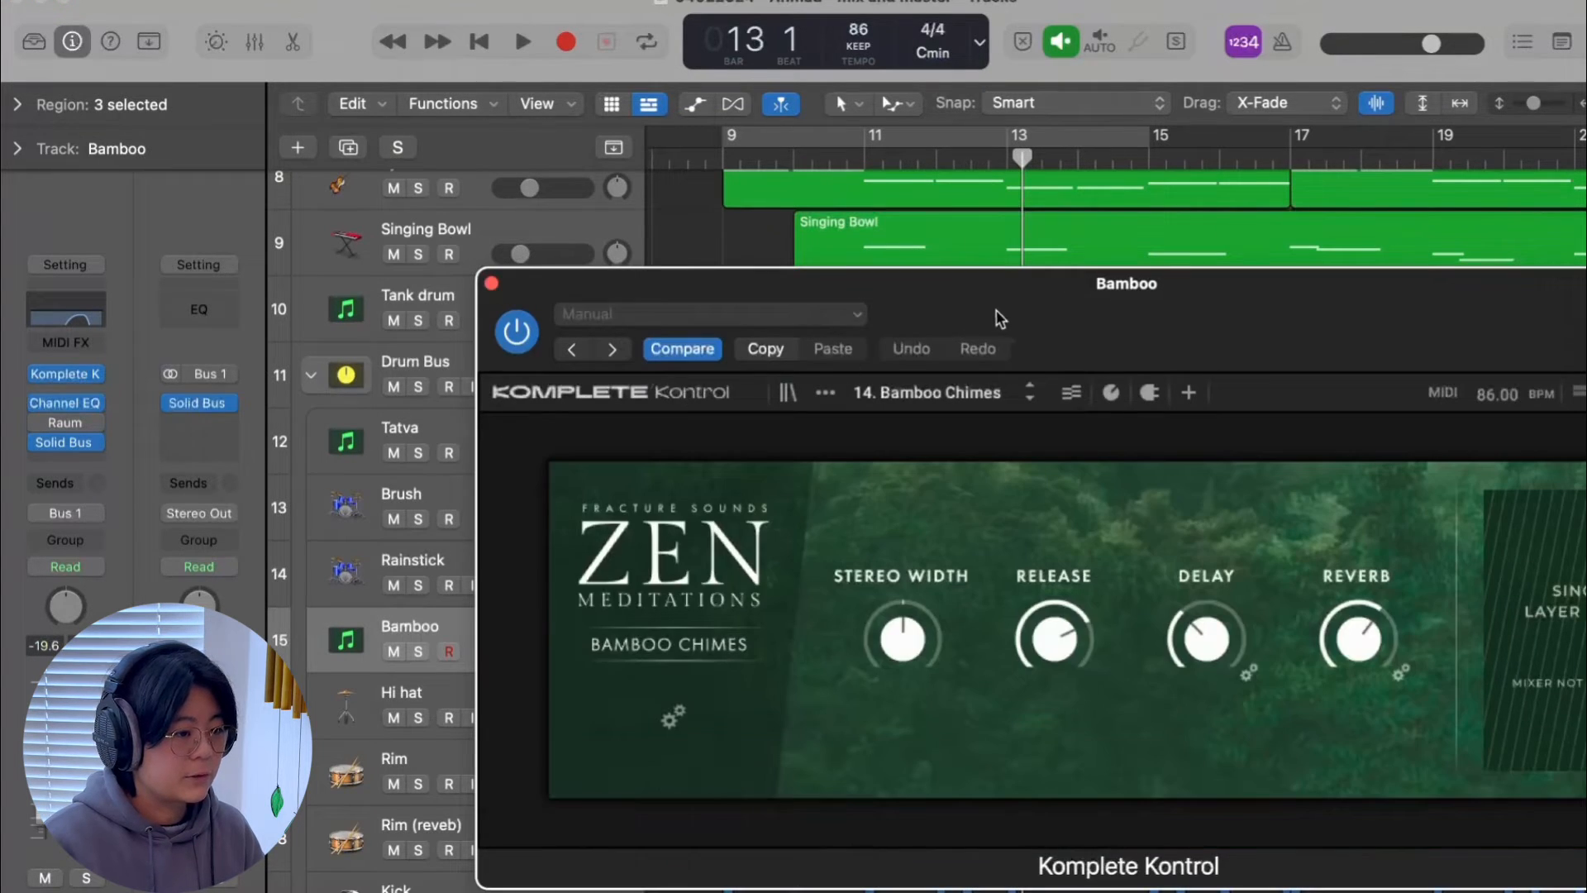
{"action": "left_click_drag", "start_coordinate": [985, 311], "coordinate": [790, 193]}
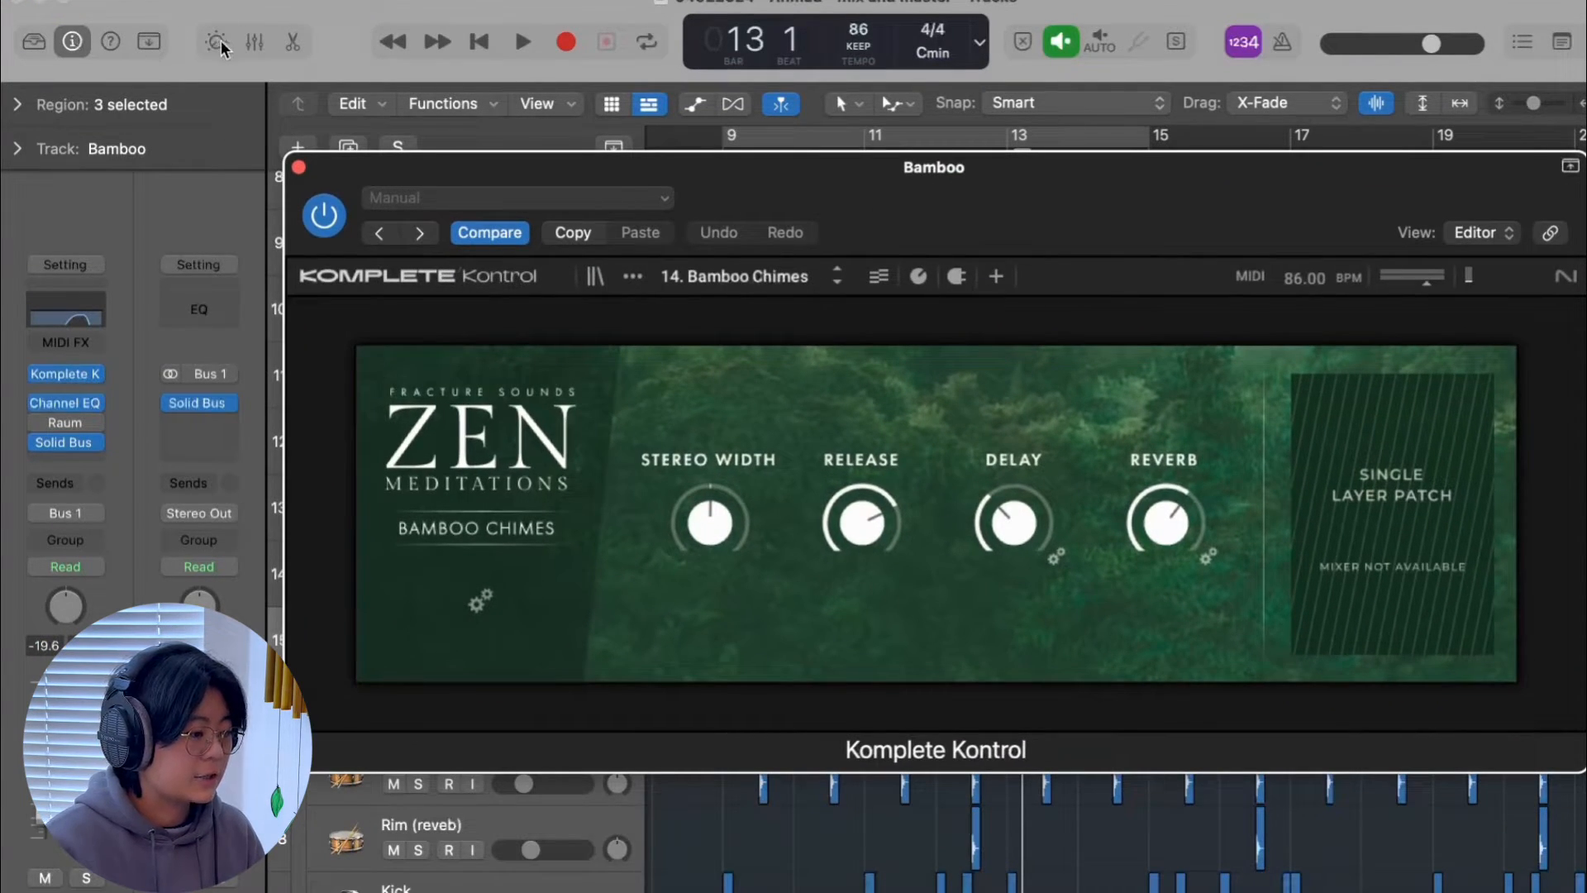
{"action": "left_click", "coordinate": [298, 167]}
- Solo the Bamboo track and play it from bar 9
{"action": "left_click", "coordinate": [419, 651]}
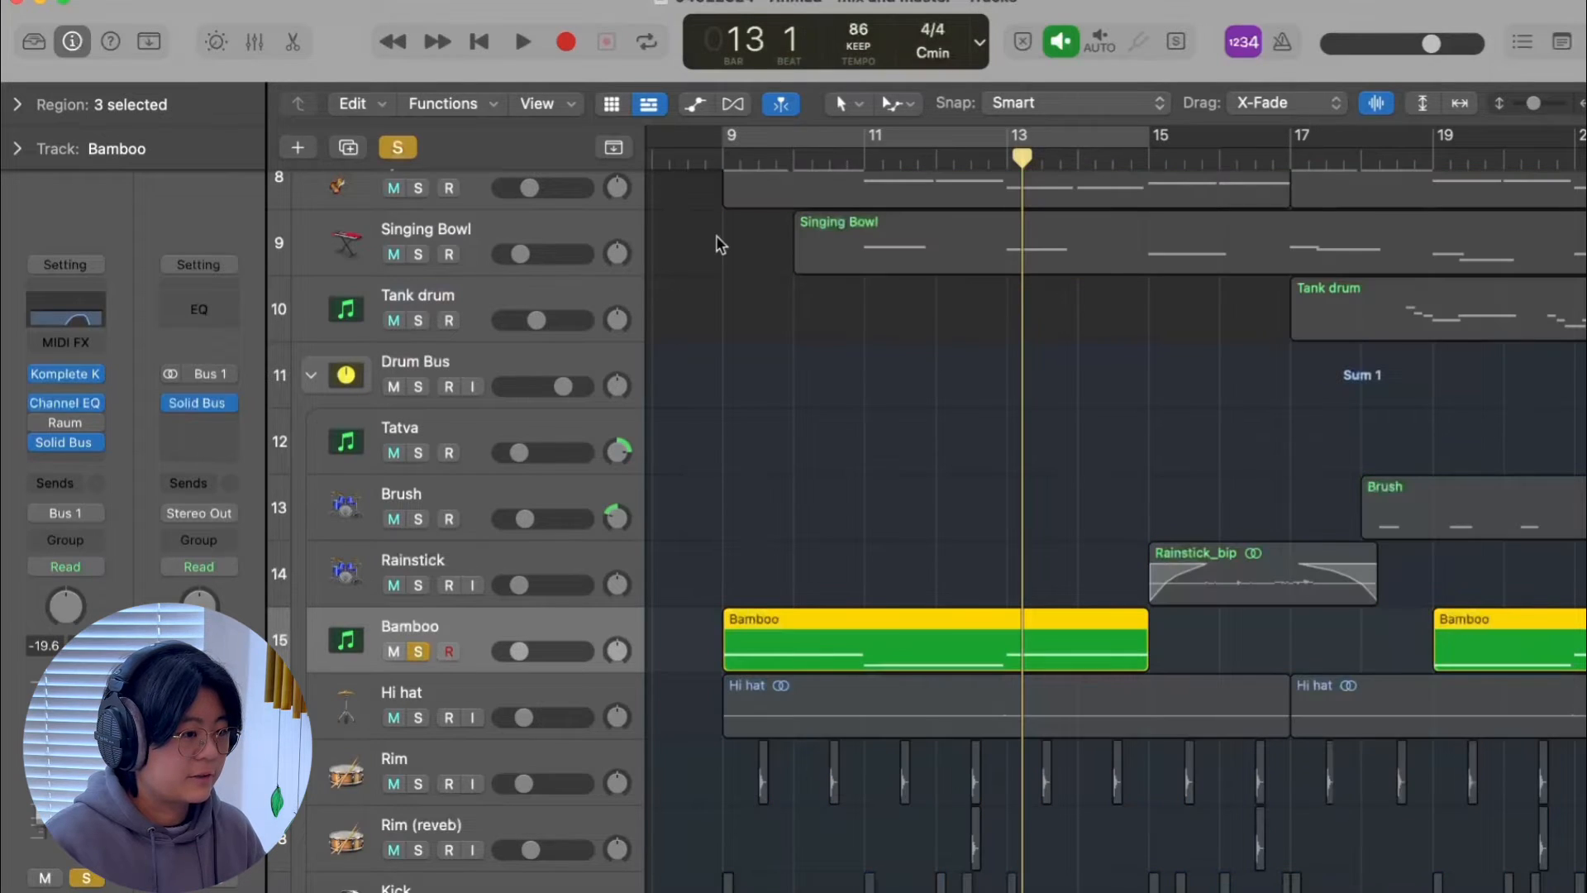
{"action": "left_click", "coordinate": [721, 157]}
{"action": "key", "text": "space"}
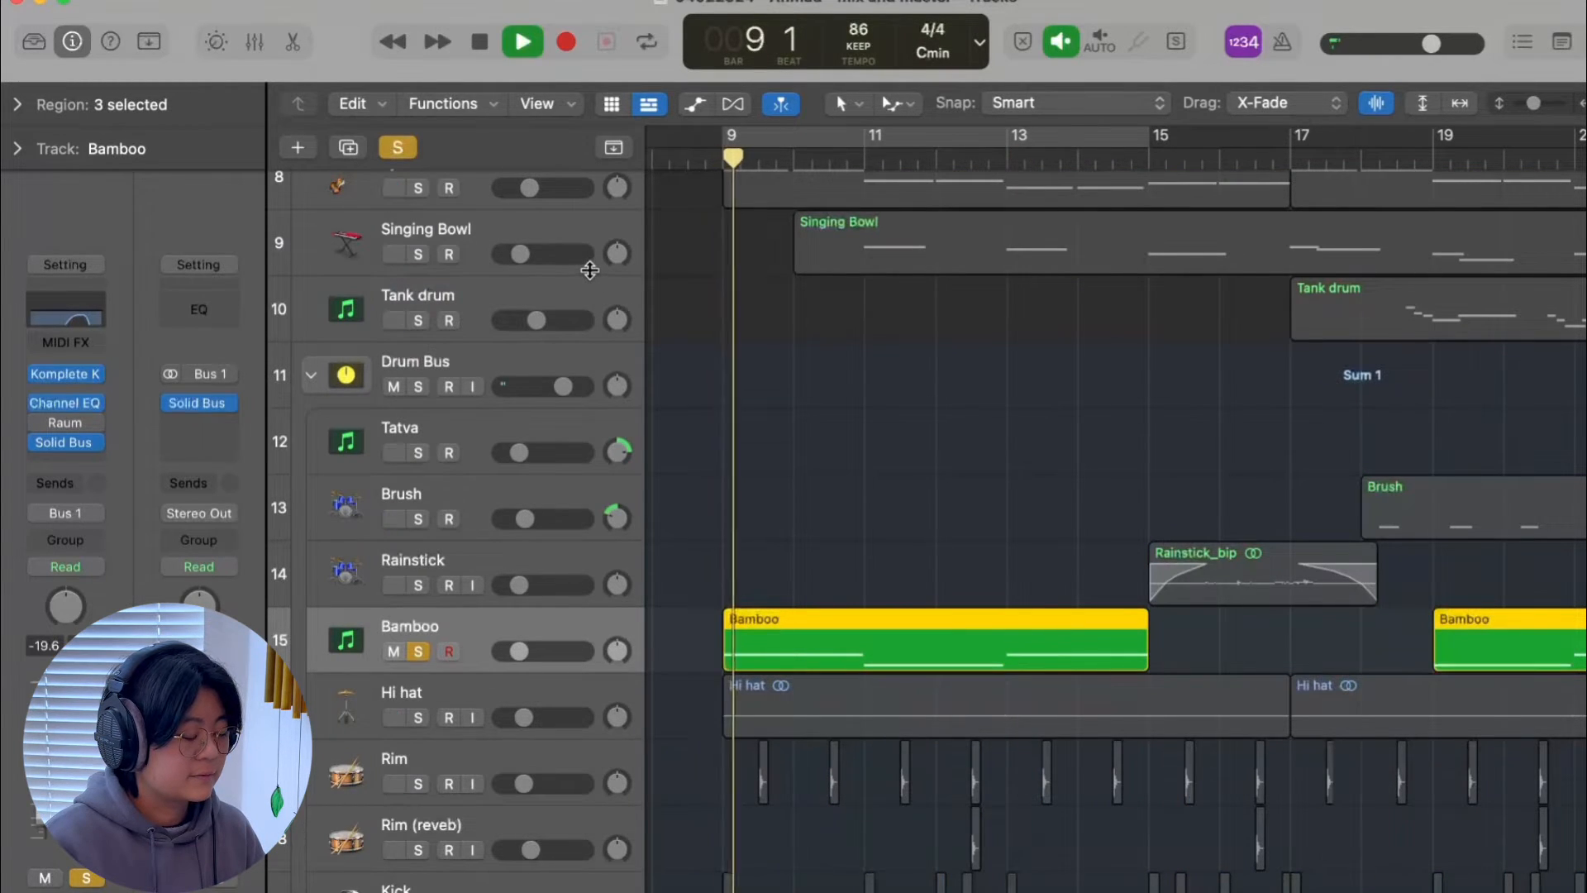
{"action": "key", "text": "space"}
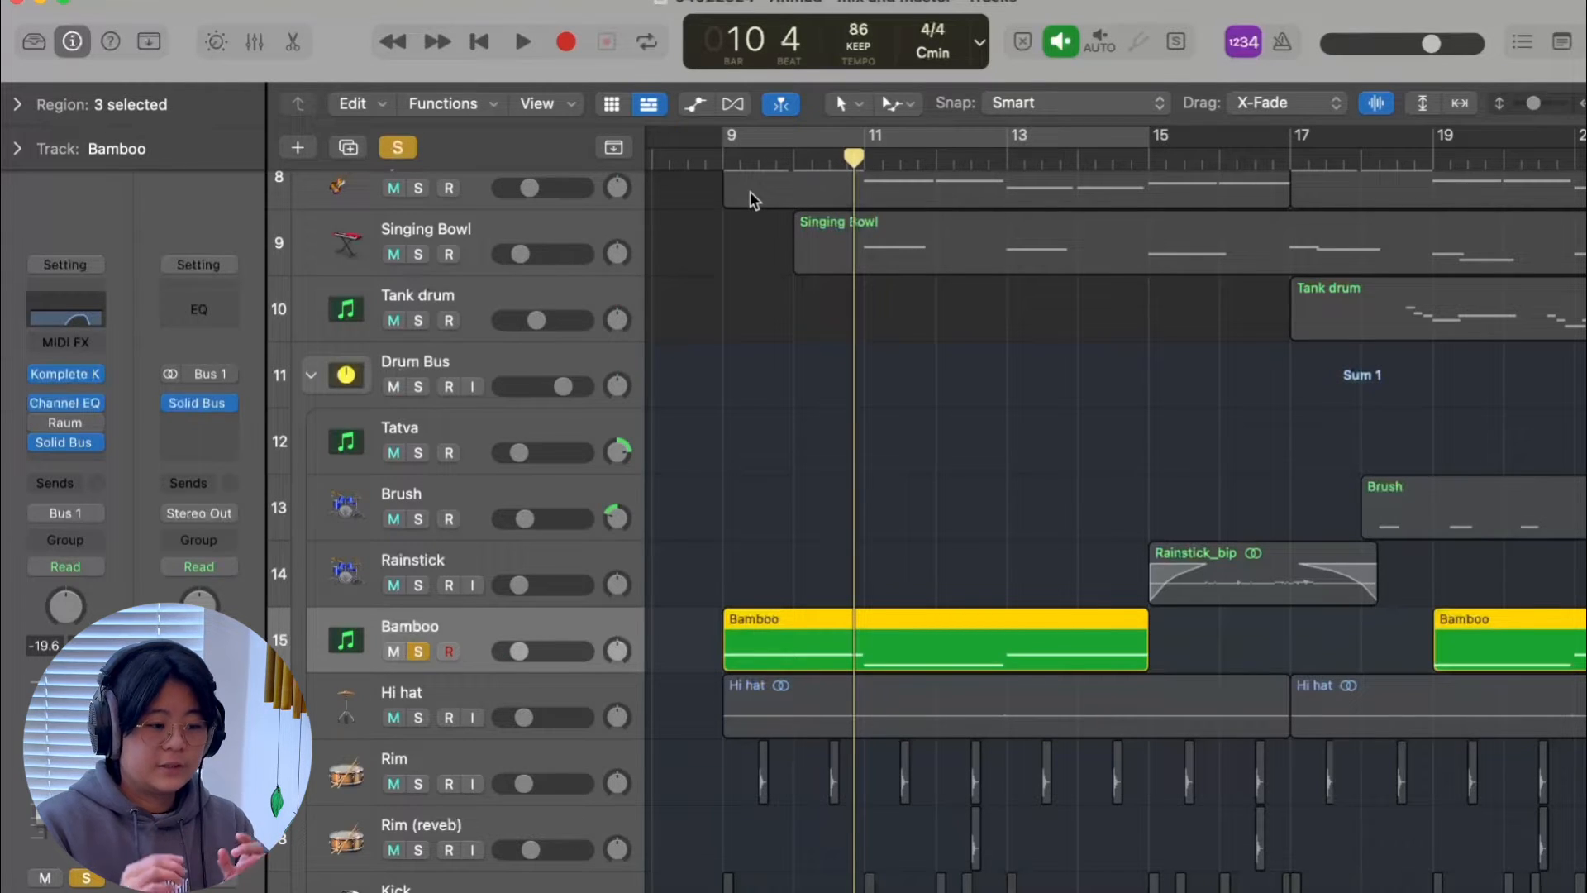
- Review the Bamboo track's Channel EQ, close it and inspect the Solid Bus Comp plug-in
{"action": "left_click", "coordinate": [65, 404]}
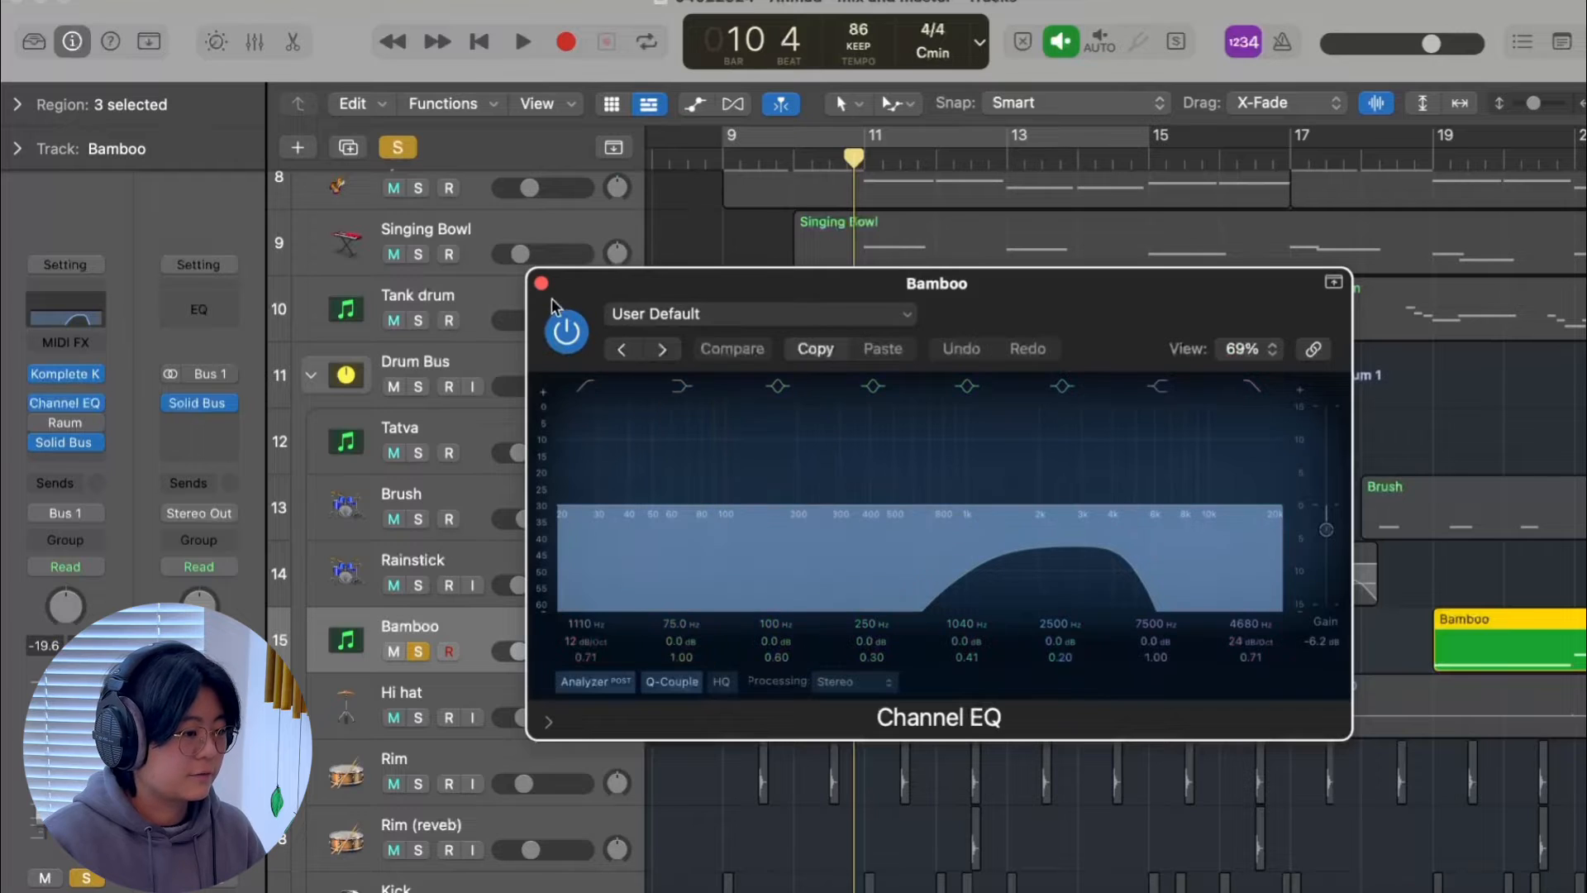
{"action": "left_click", "coordinate": [541, 283]}
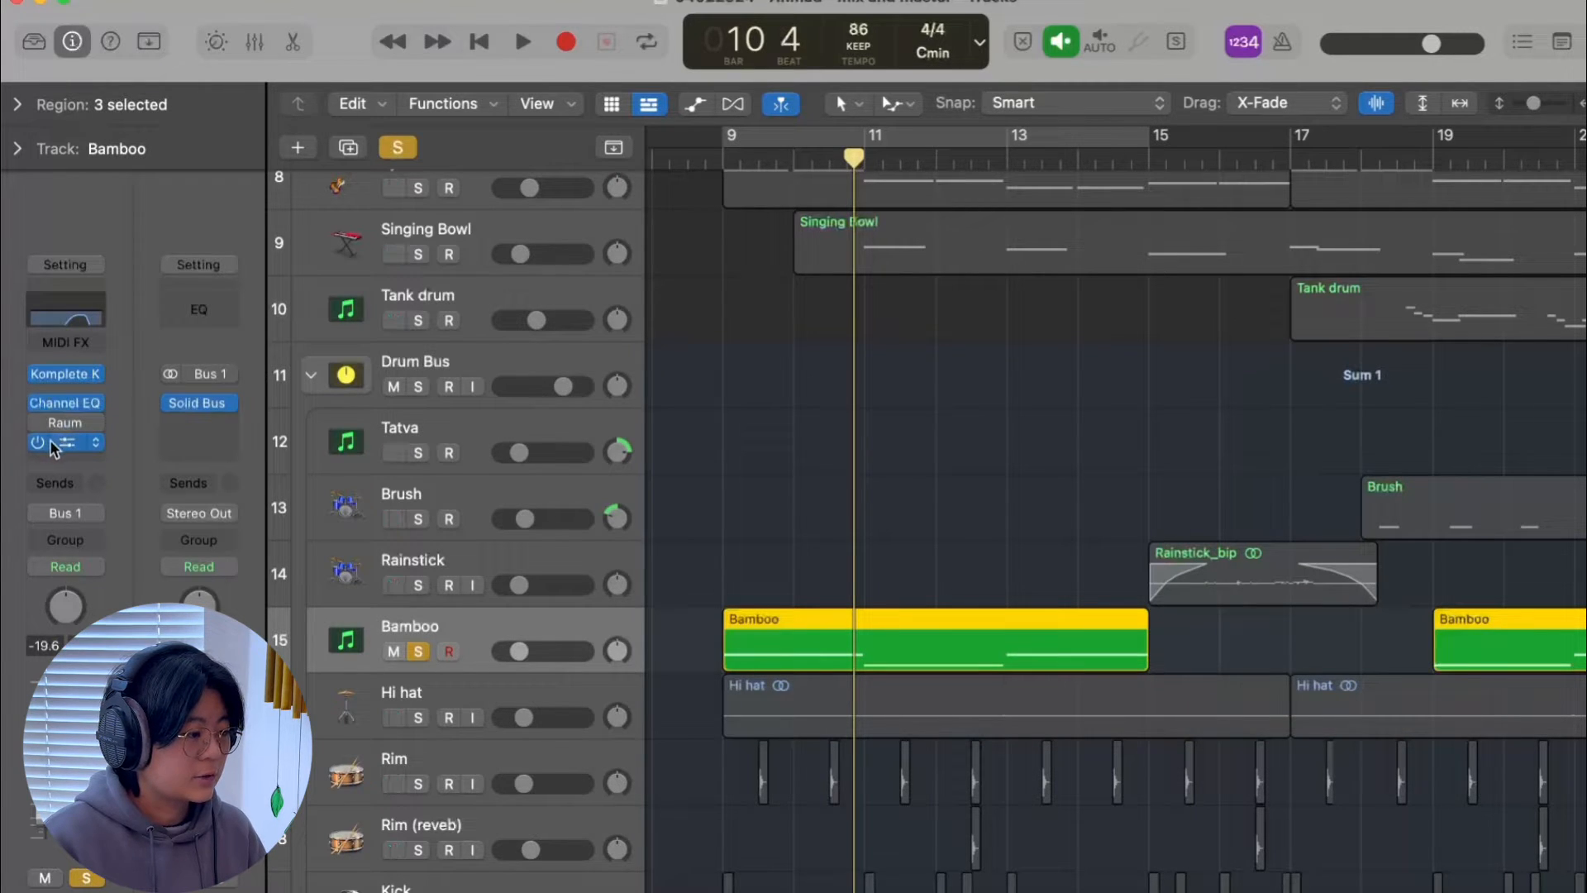
{"action": "left_click", "coordinate": [196, 402]}
{"action": "left_click_drag", "start_coordinate": [981, 280], "coordinate": [542, 139]}
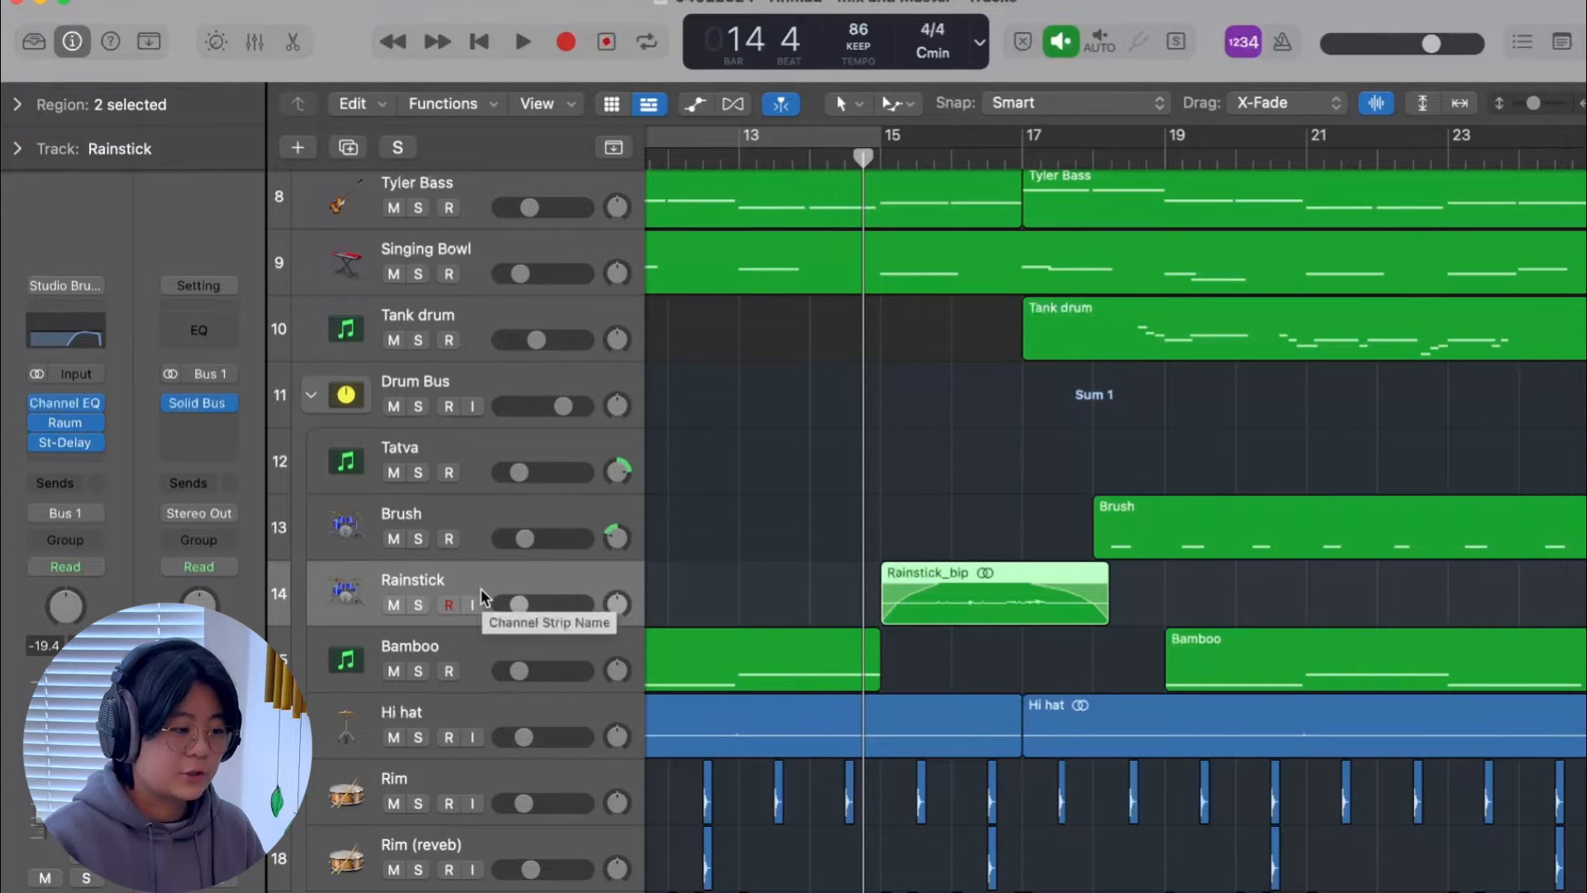
- Check the Rainstick track's patch in the Library, close the Library and enlarge the tracks to examine the Rainstick_bip region's fades
{"action": "left_click", "coordinate": [33, 41]}
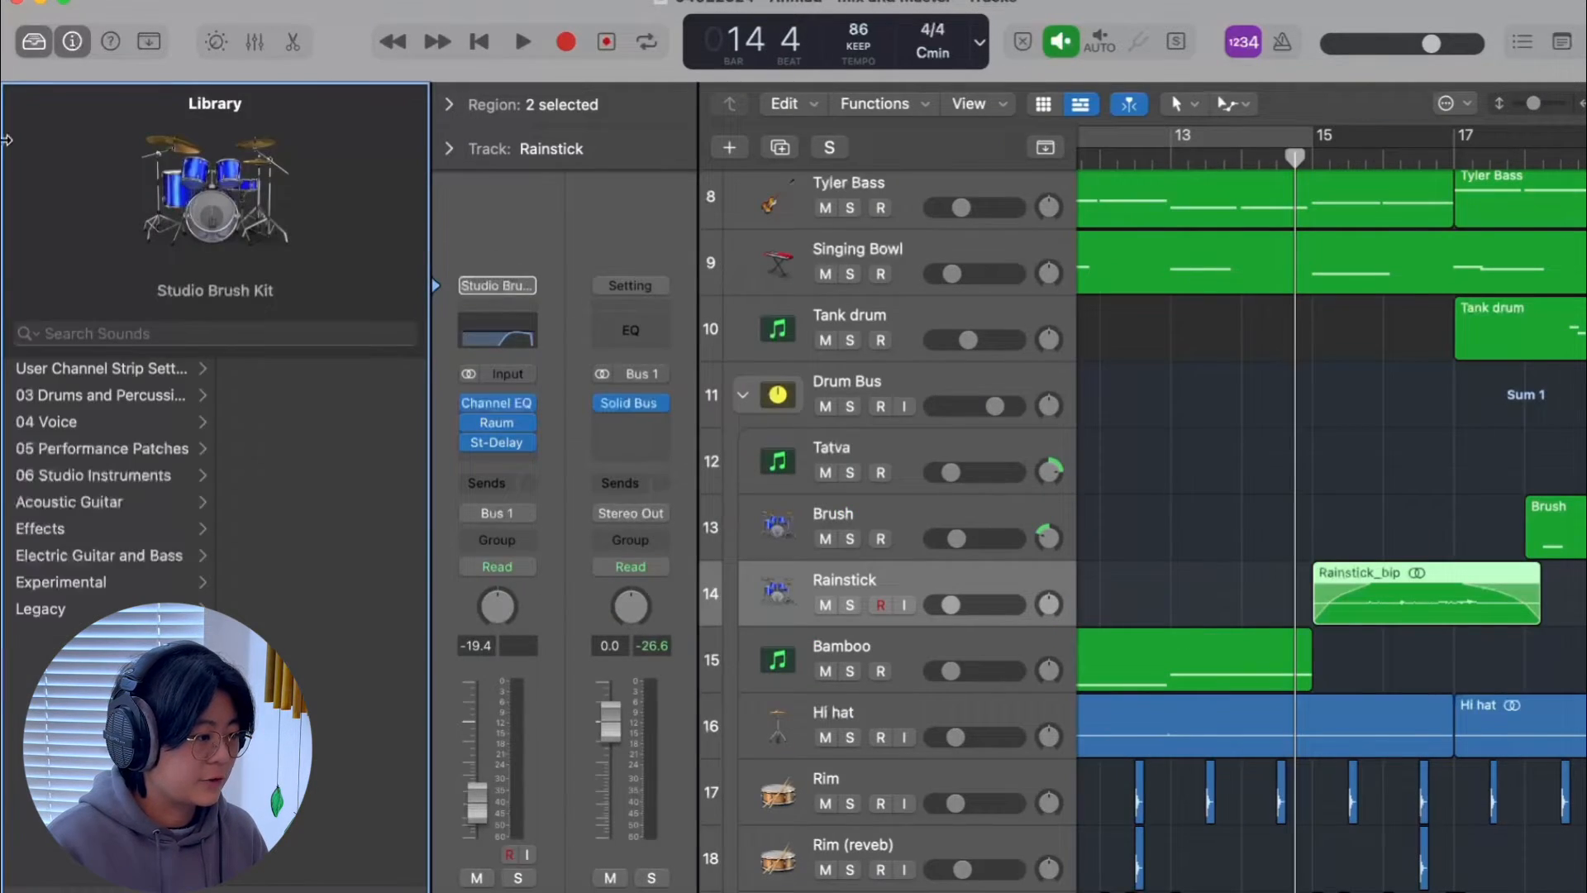
{"action": "left_click", "coordinate": [30, 50]}
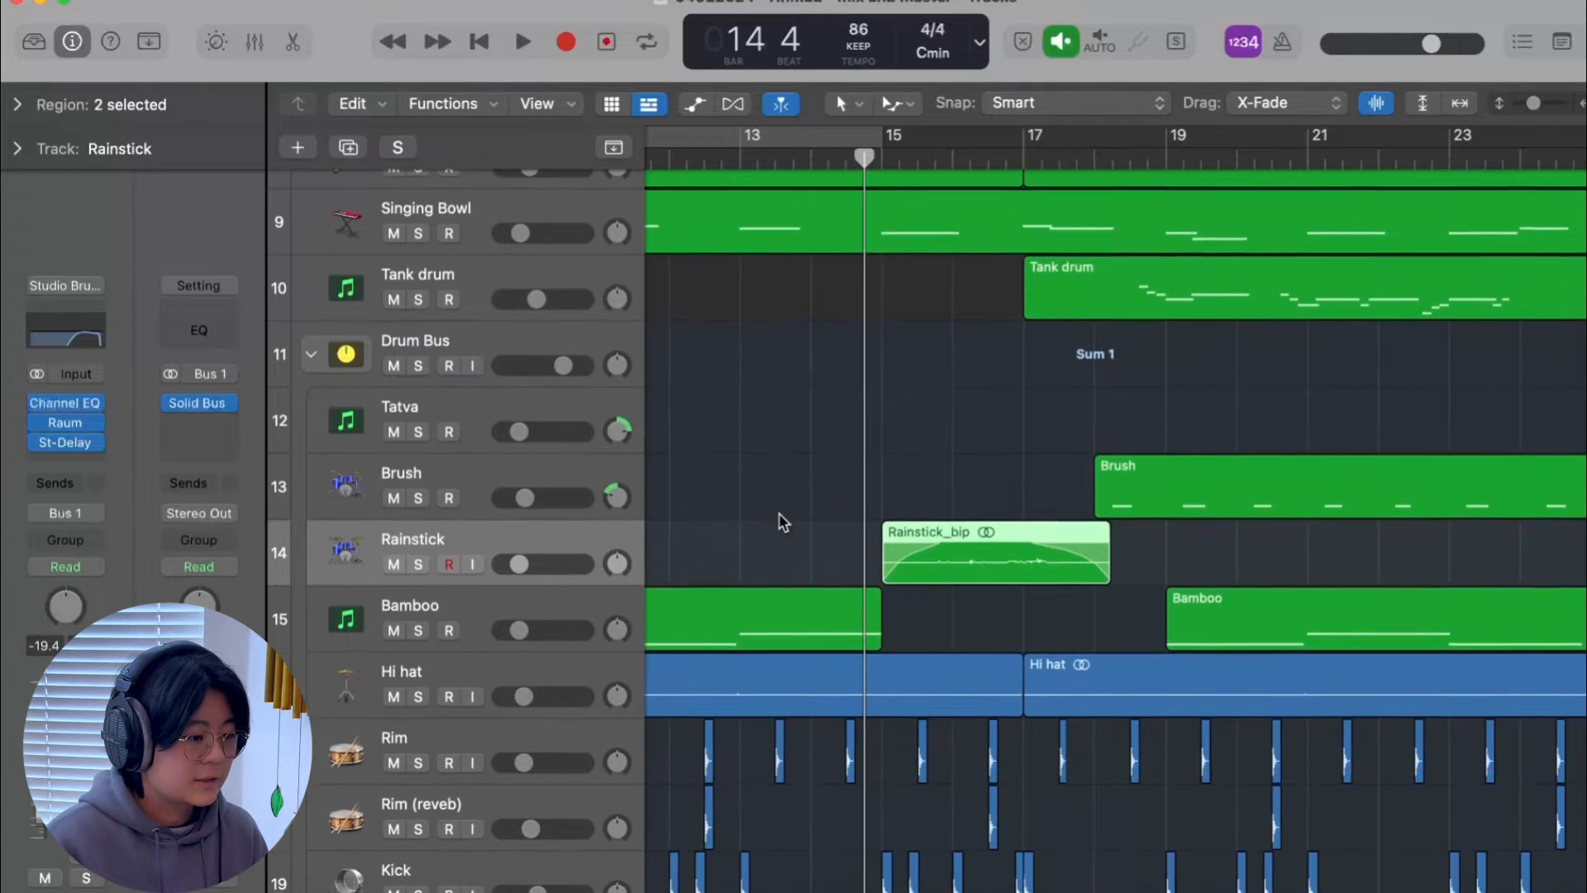
{"action": "scroll", "coordinate": [779, 512], "scroll_direction": "down", "scroll_amount": 1}
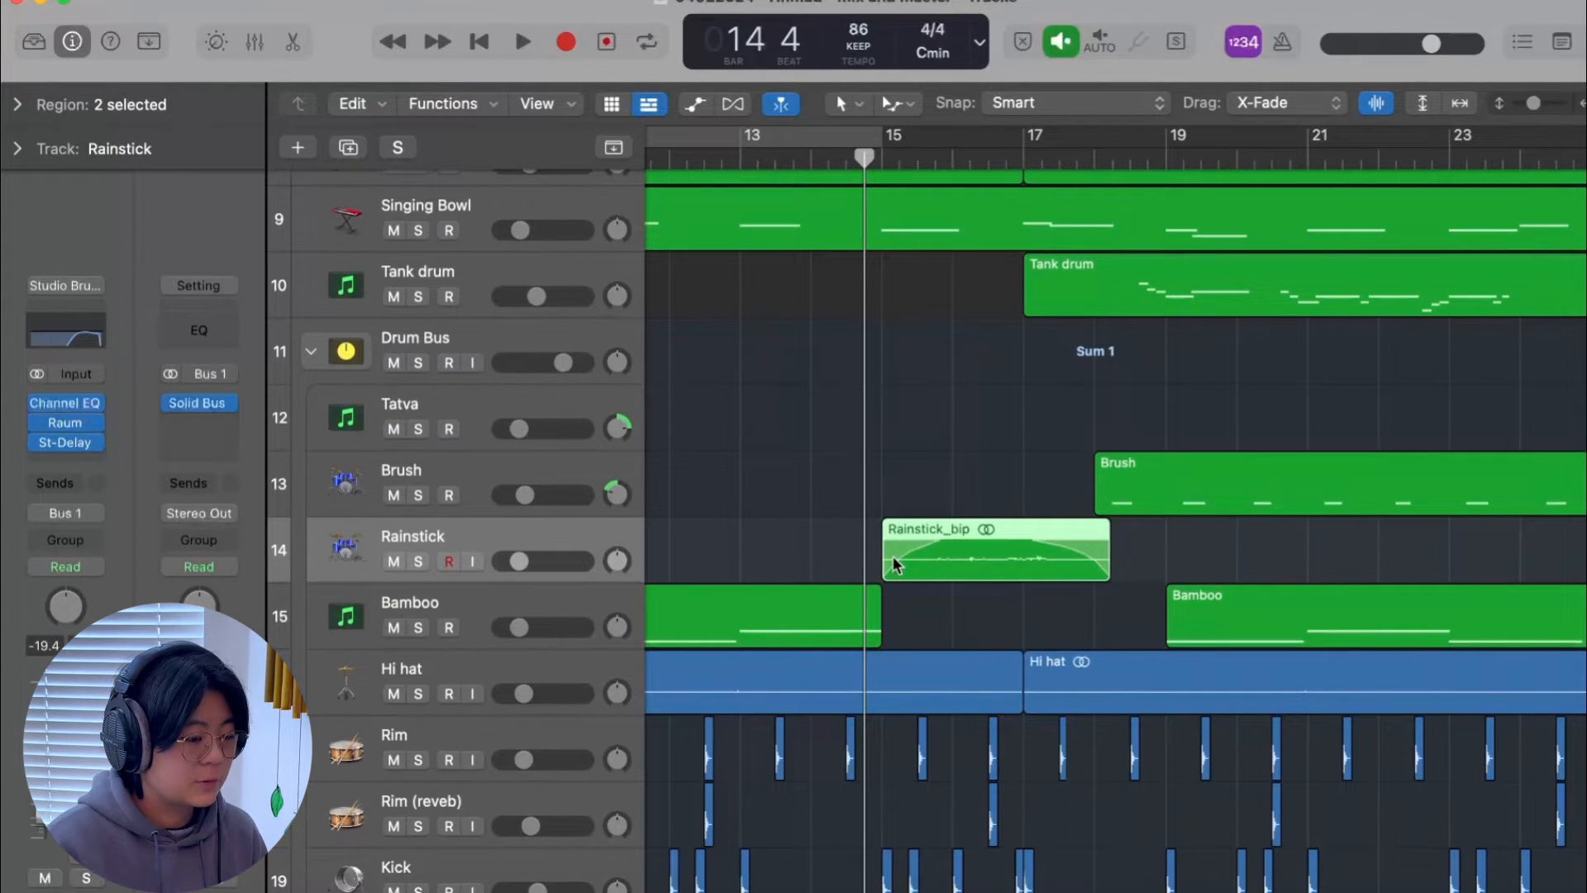
{"action": "key", "text": "super+Down"}
{"action": "key", "text": "super+Down"}
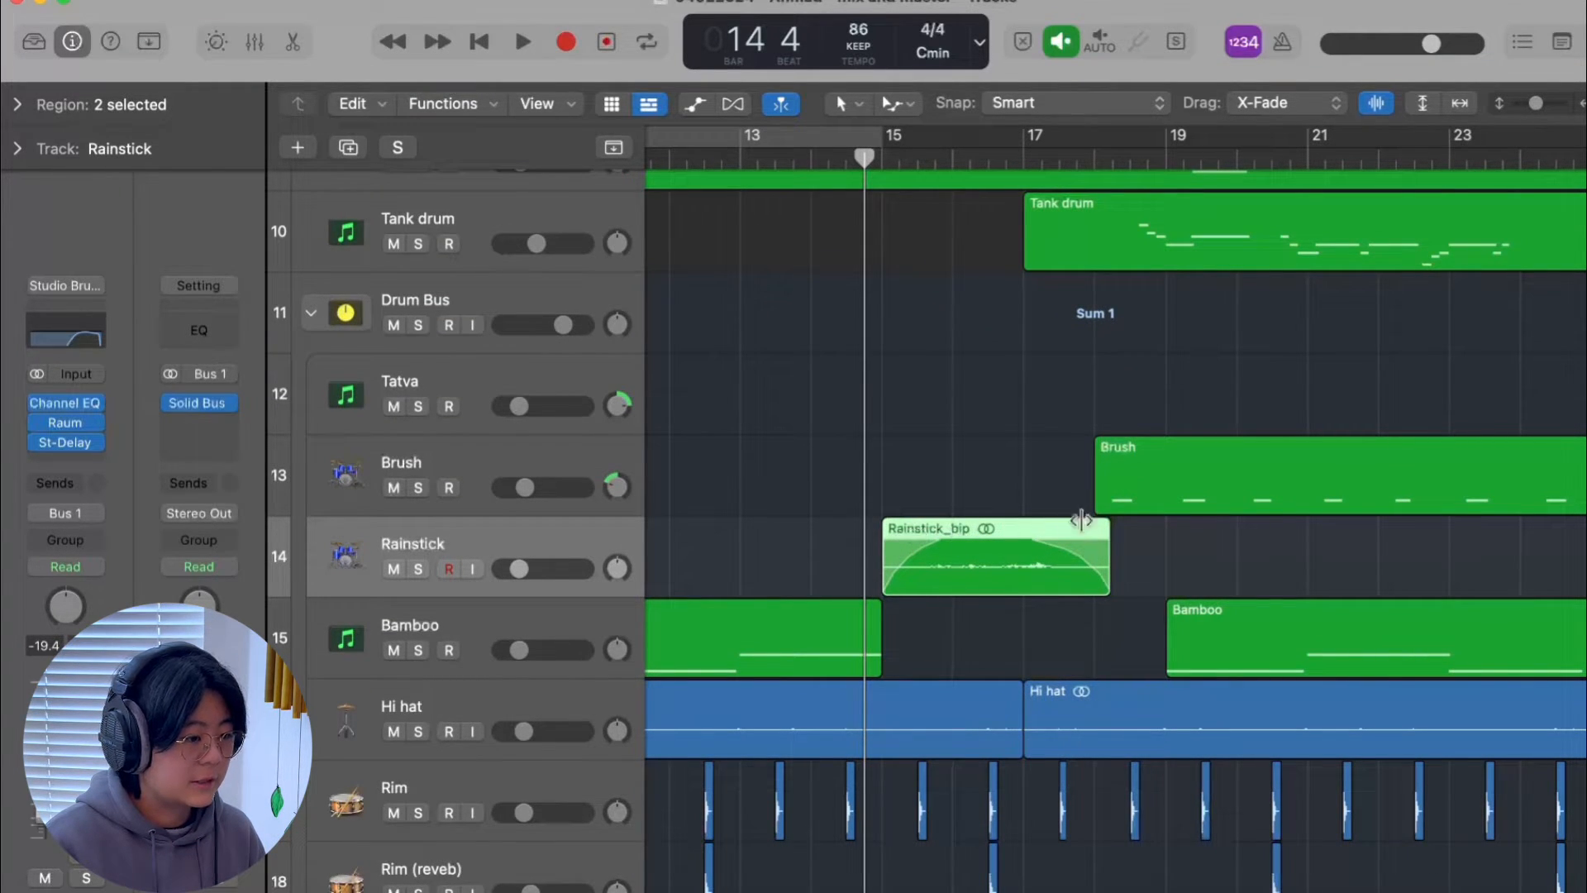
- Review the Rainstick track's Channel EQ, close it and inspect its Raum reverb
{"action": "left_click", "coordinate": [69, 396]}
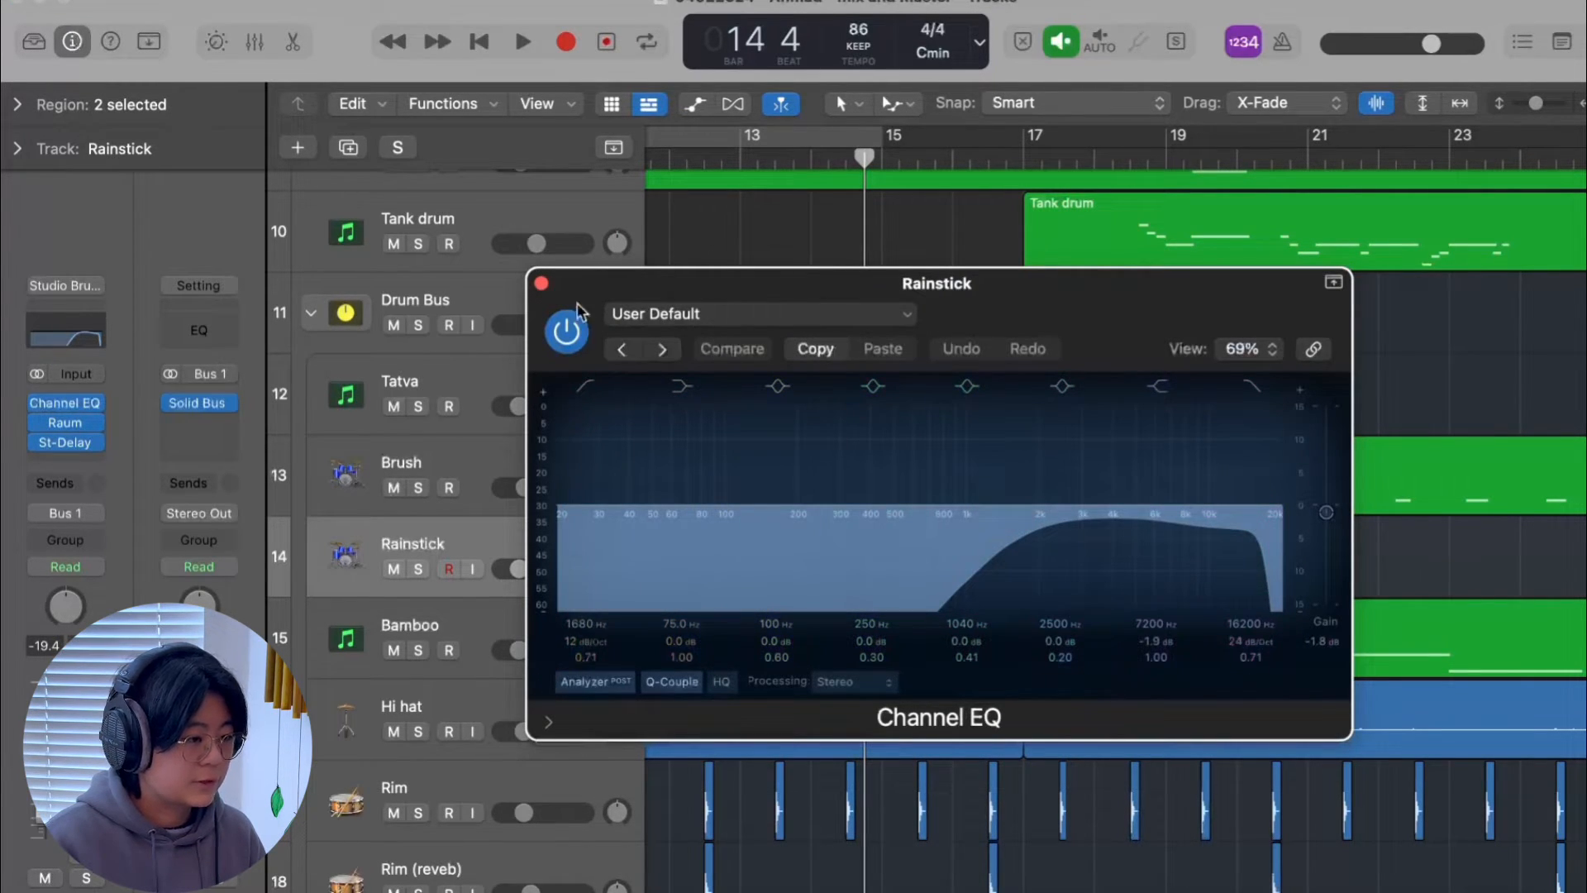
{"action": "left_click", "coordinate": [542, 284]}
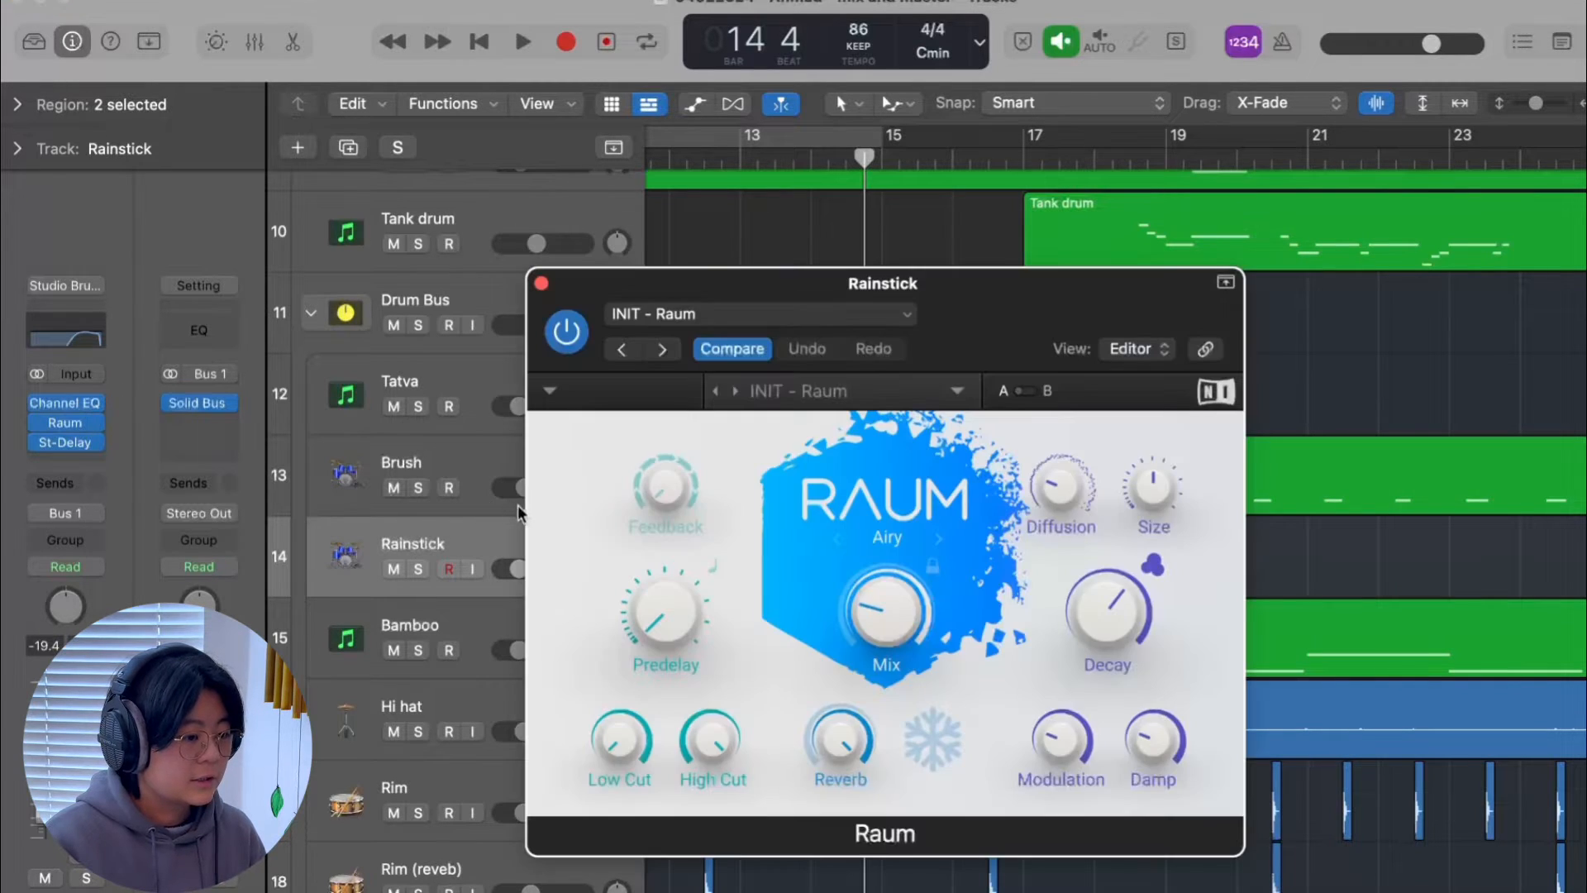
- Close the Rainstick track's Raum reverb, inspect its St-Delay plug-in and play the soloed track from bar 15
{"action": "left_click", "coordinate": [542, 284]}
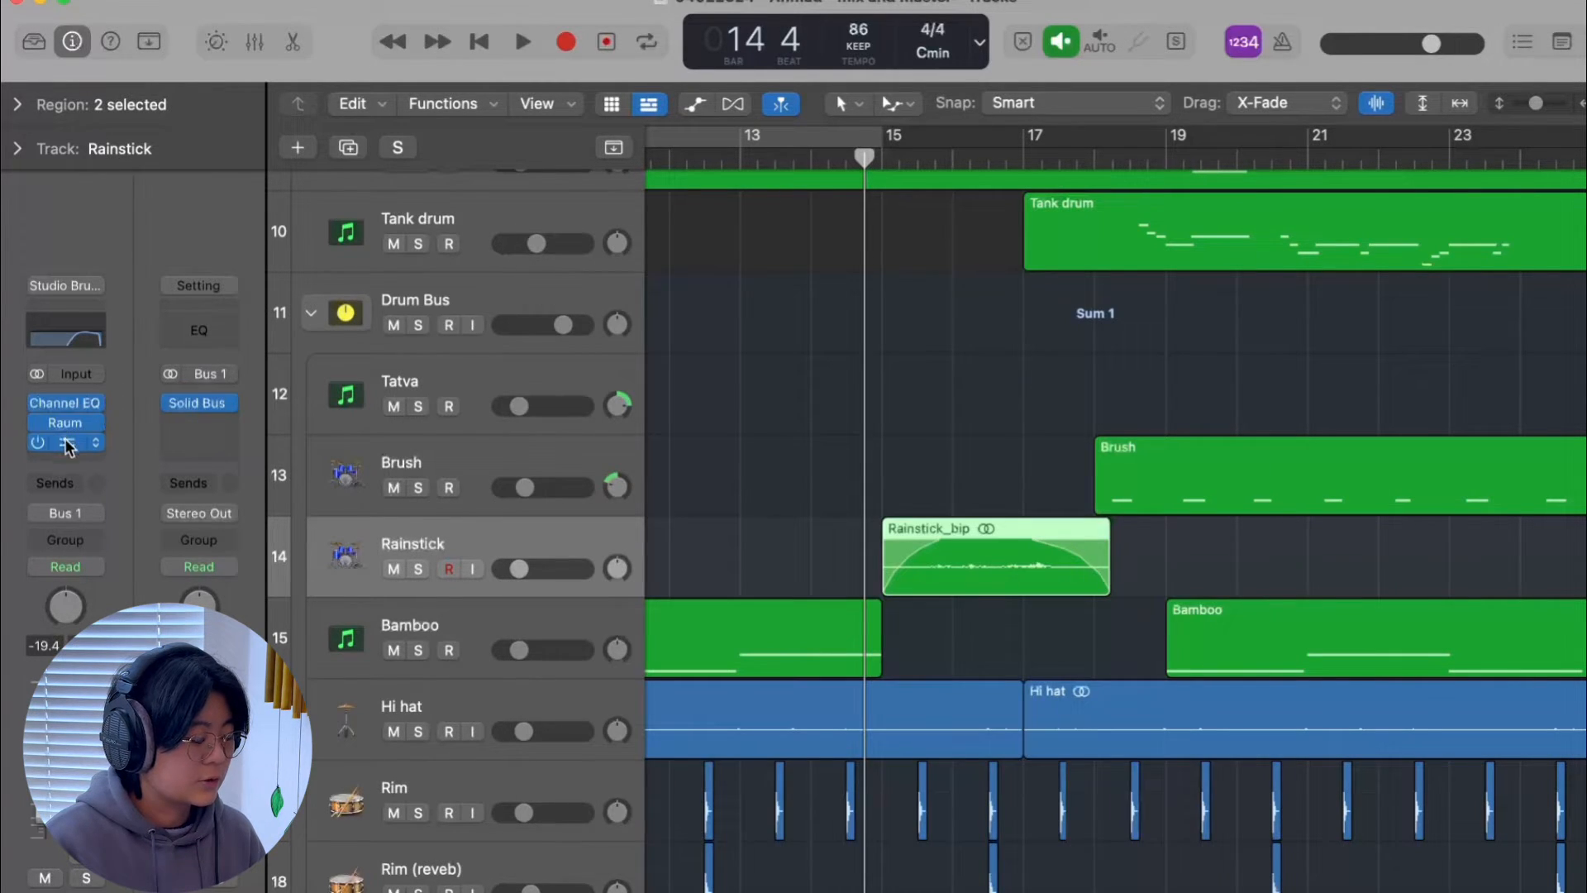
{"action": "left_click", "coordinate": [64, 442]}
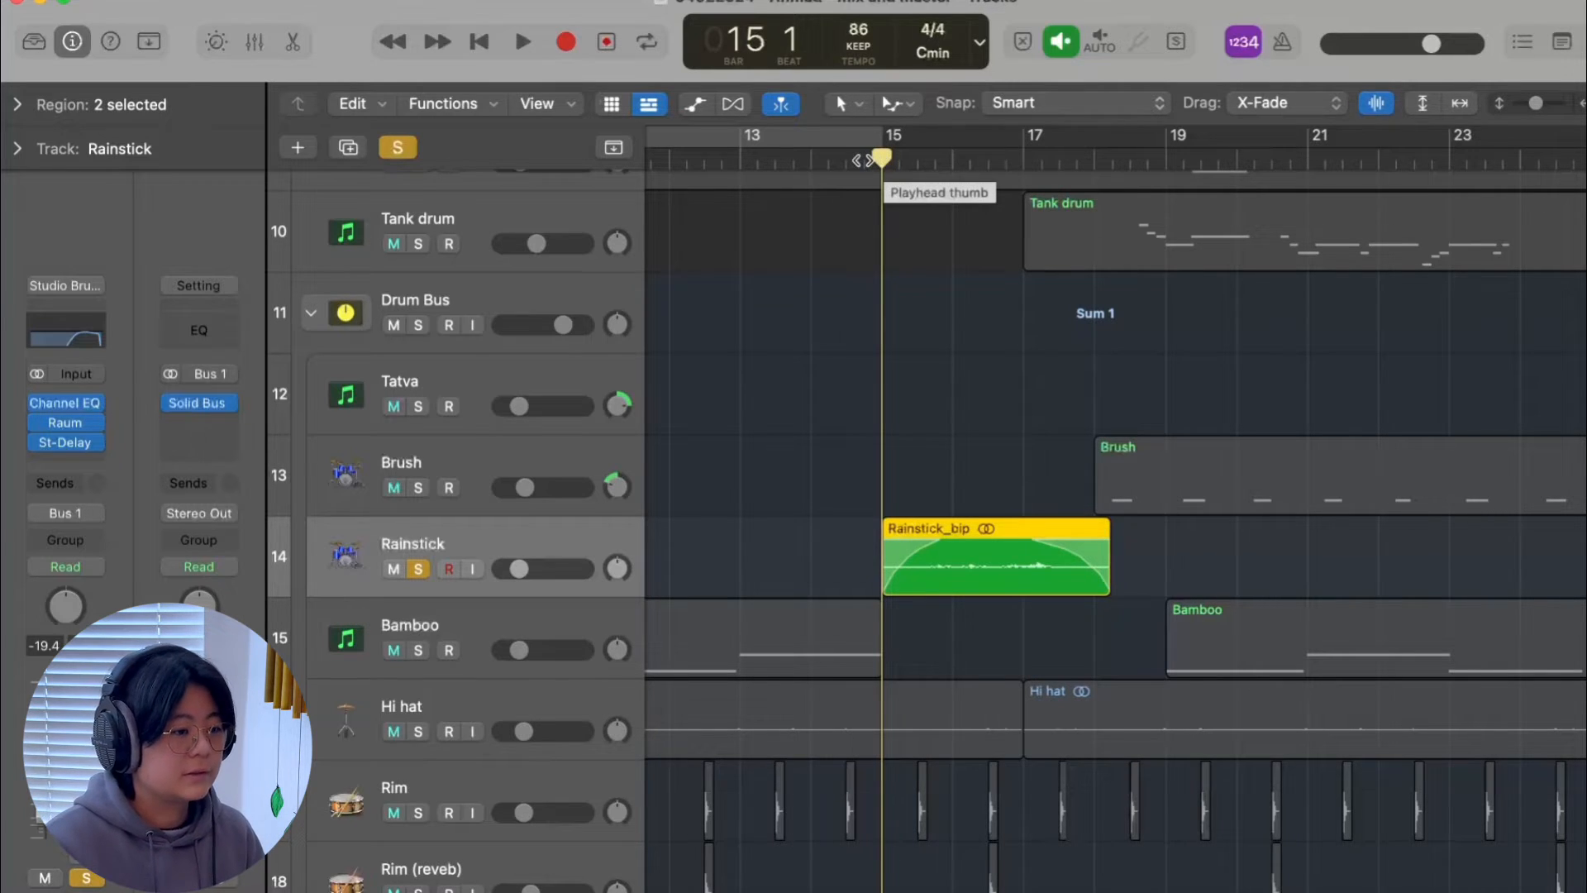
{"action": "key", "text": "space"}
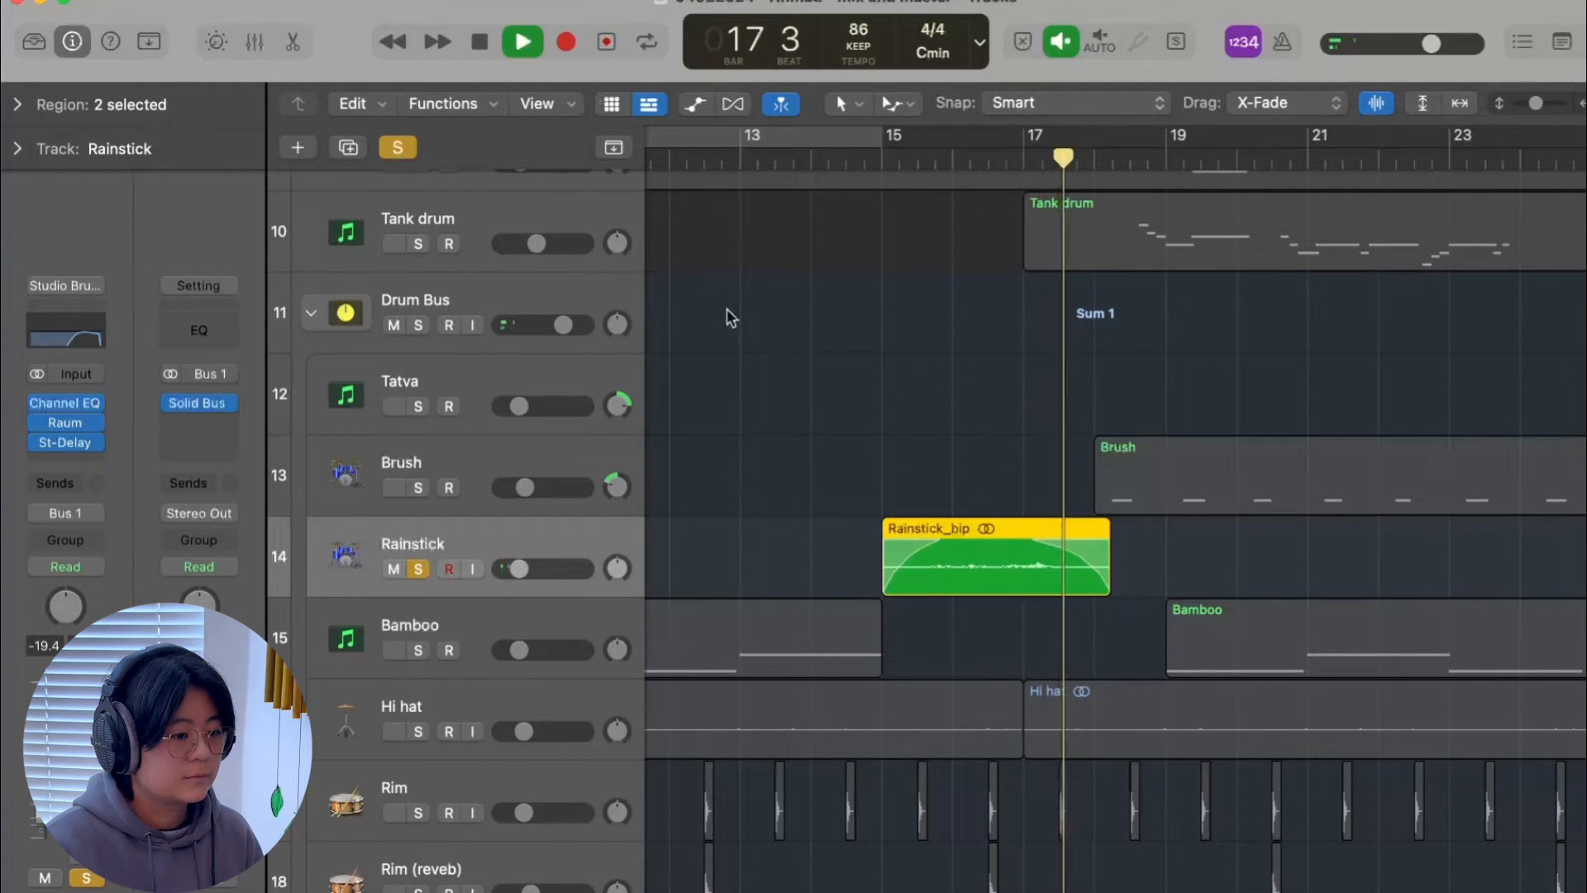
{"action": "key", "text": "space"}
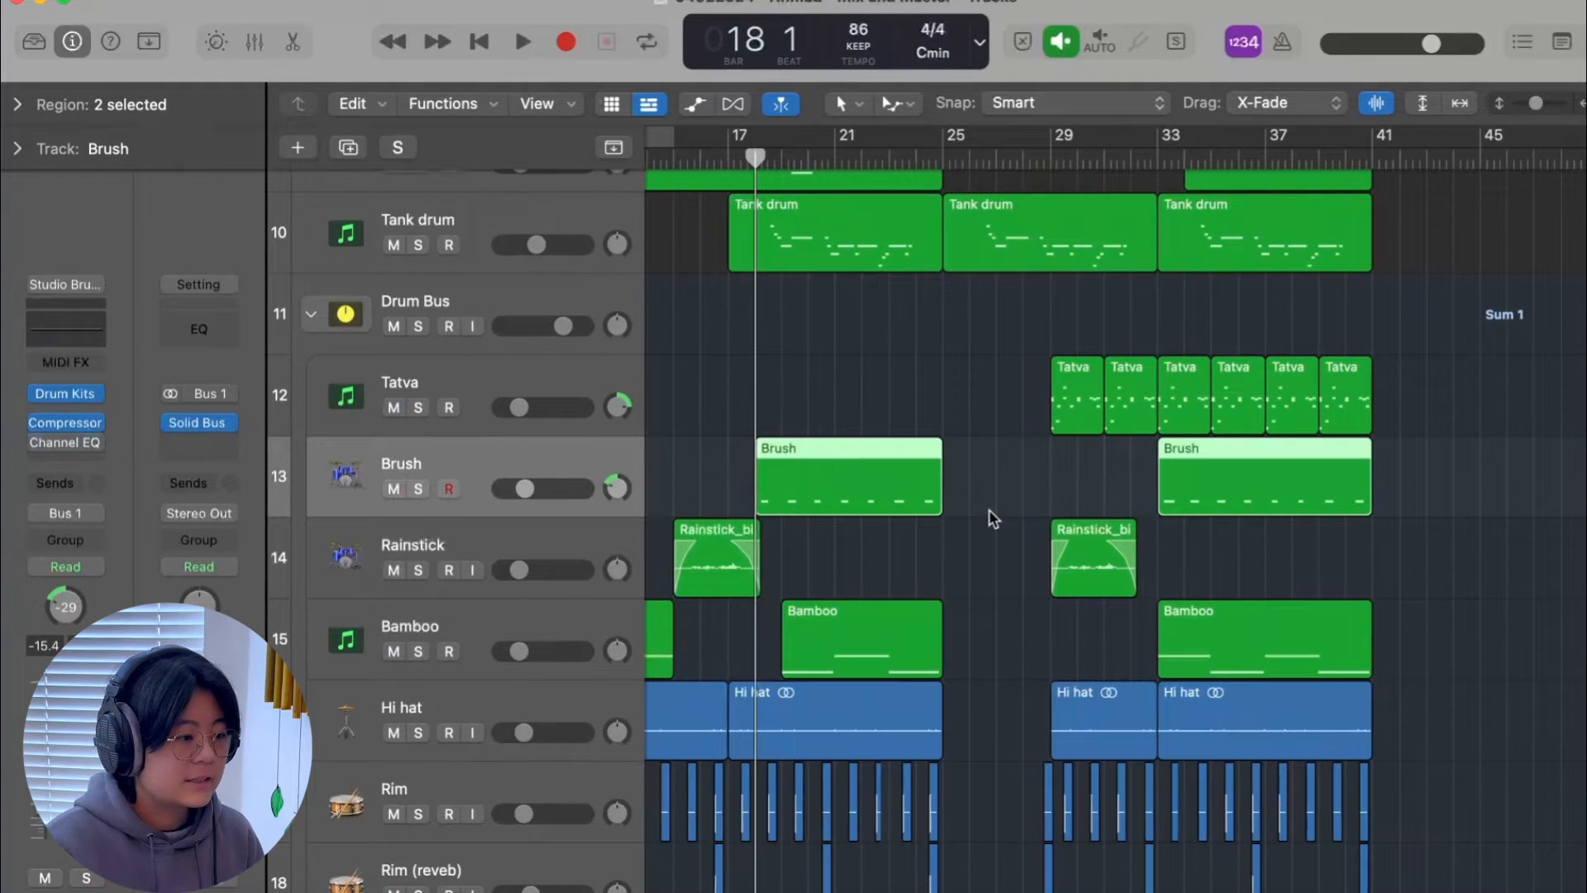
- Solo the Brush track and play its region from bar 18
{"action": "left_click", "coordinate": [417, 488]}
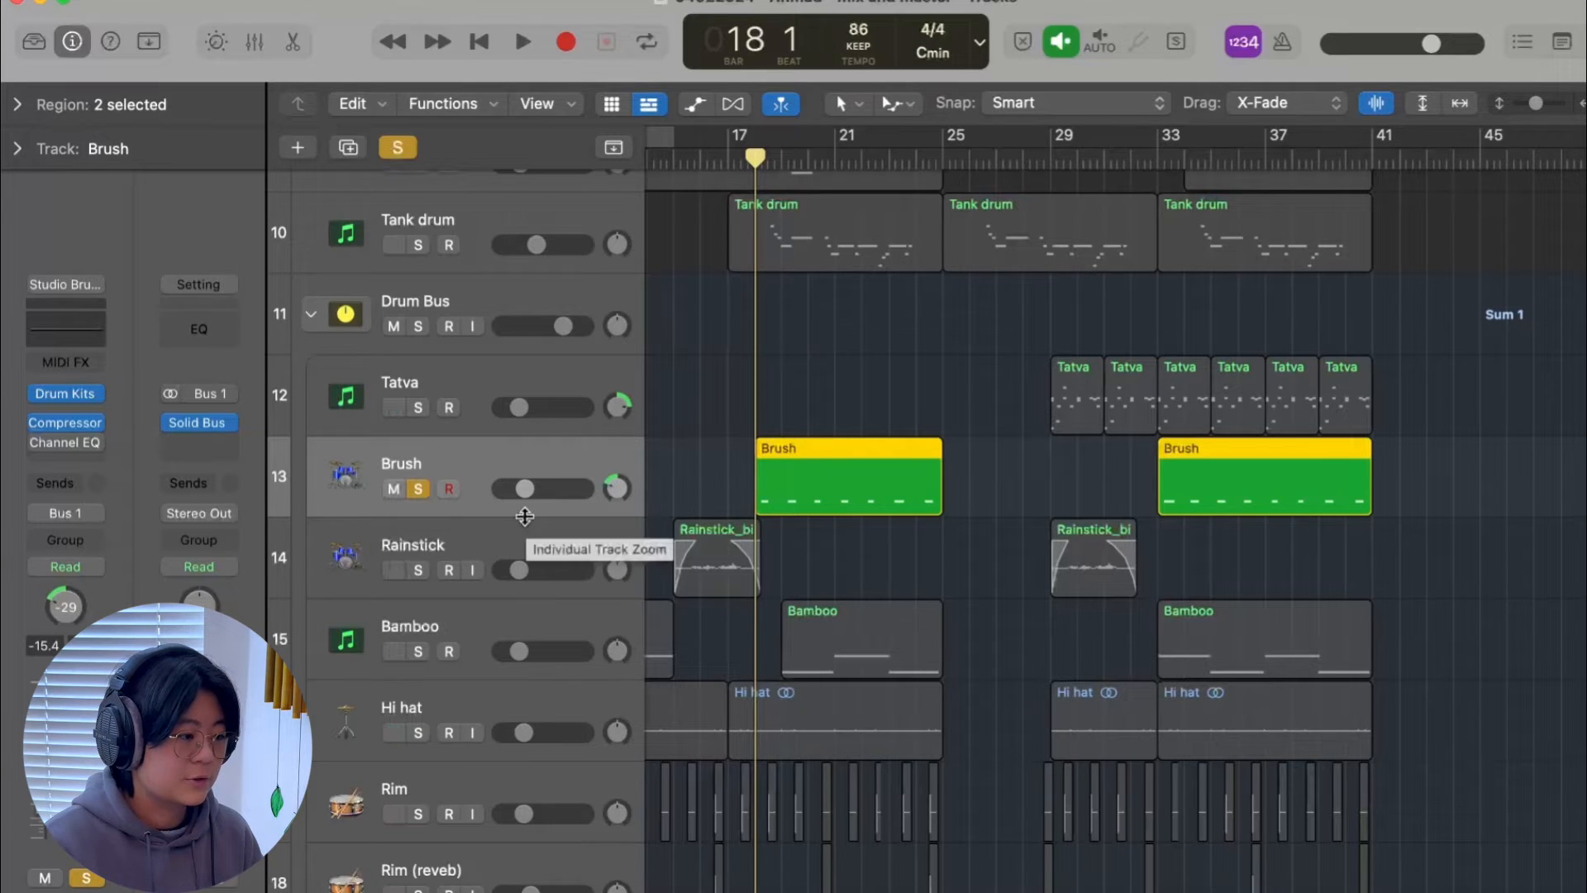
{"action": "scroll", "coordinate": [755, 401], "scroll_direction": "up", "scroll_amount": 5}
{"action": "key", "text": "space"}
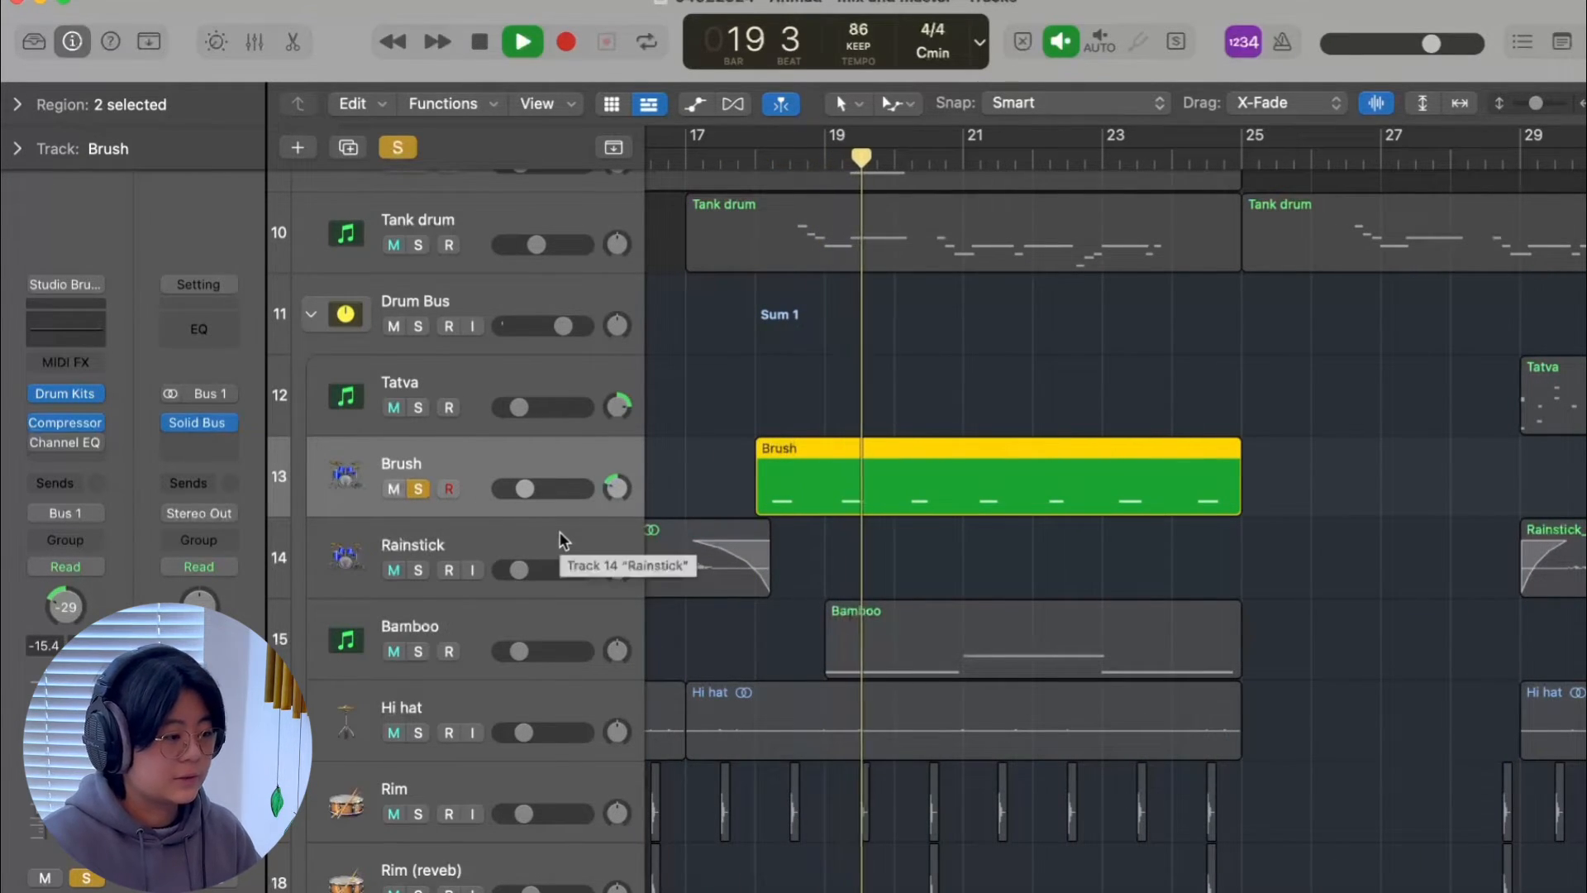
{"action": "mouse_move", "coordinate": [65, 421]}
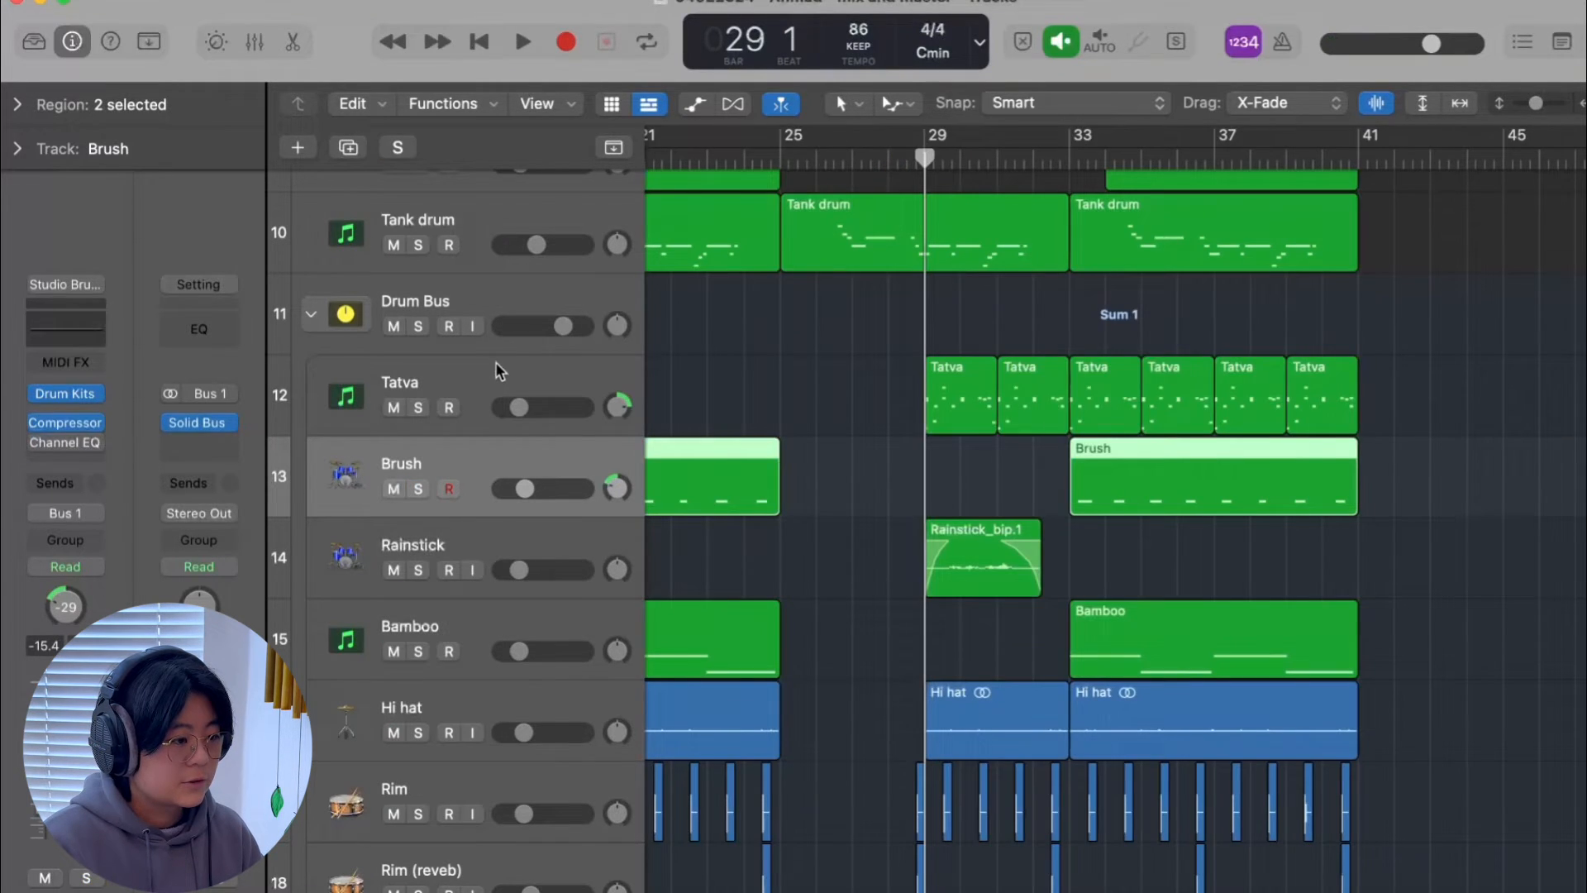
- Review the Tatva track's Komplete Kontrol instrument, close it, solo the track and enlarge its regions at bar 29
{"action": "key", "text": "Up"}
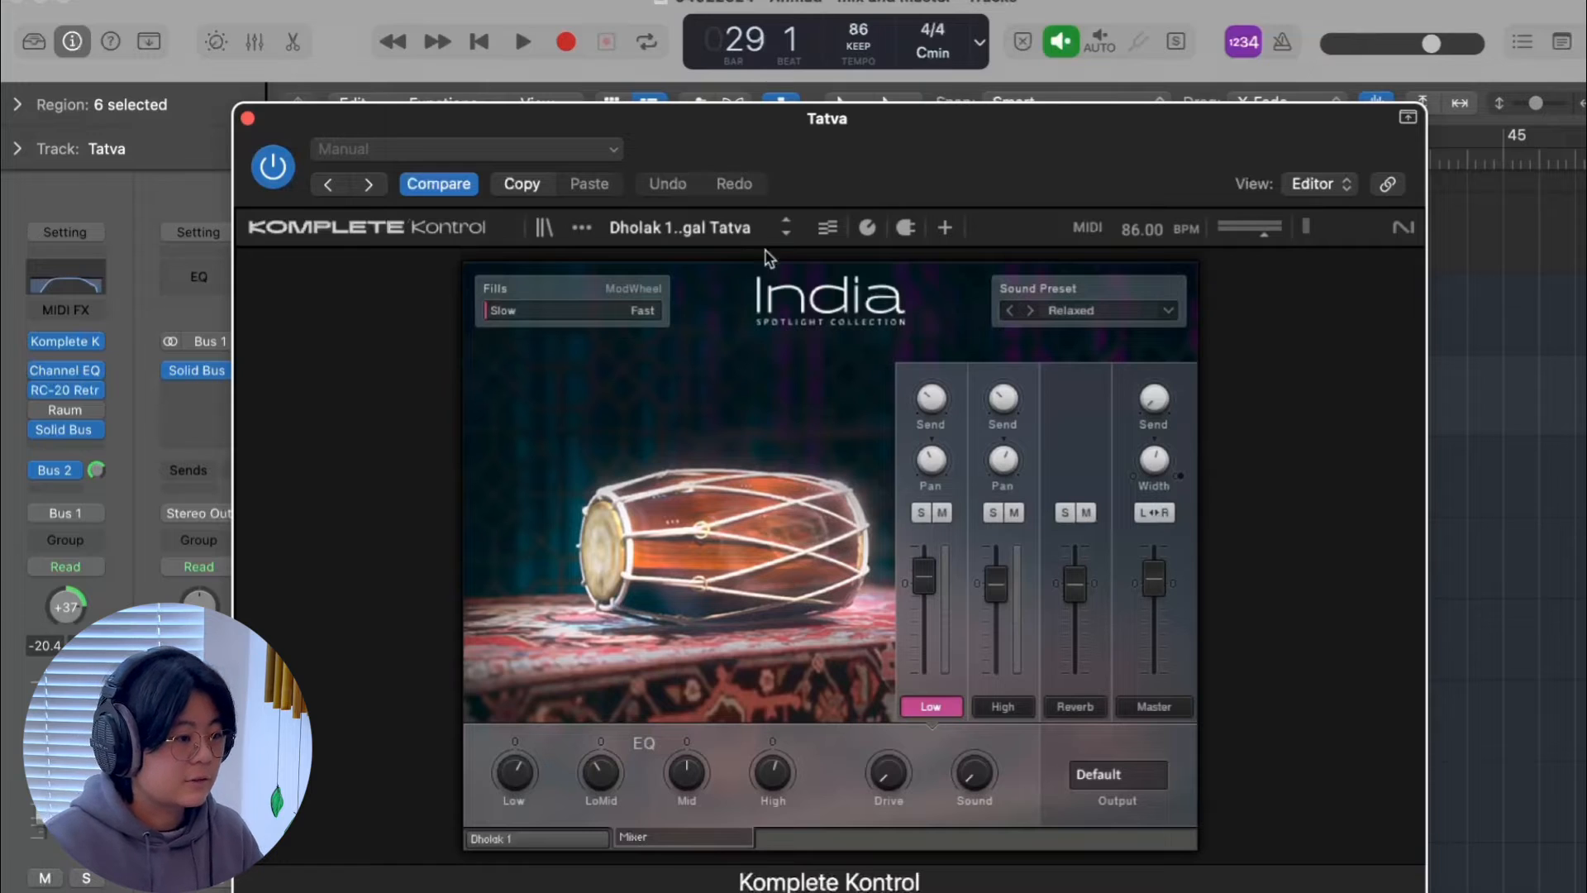
{"action": "key", "text": "super+w"}
{"action": "left_click", "coordinate": [418, 408]}
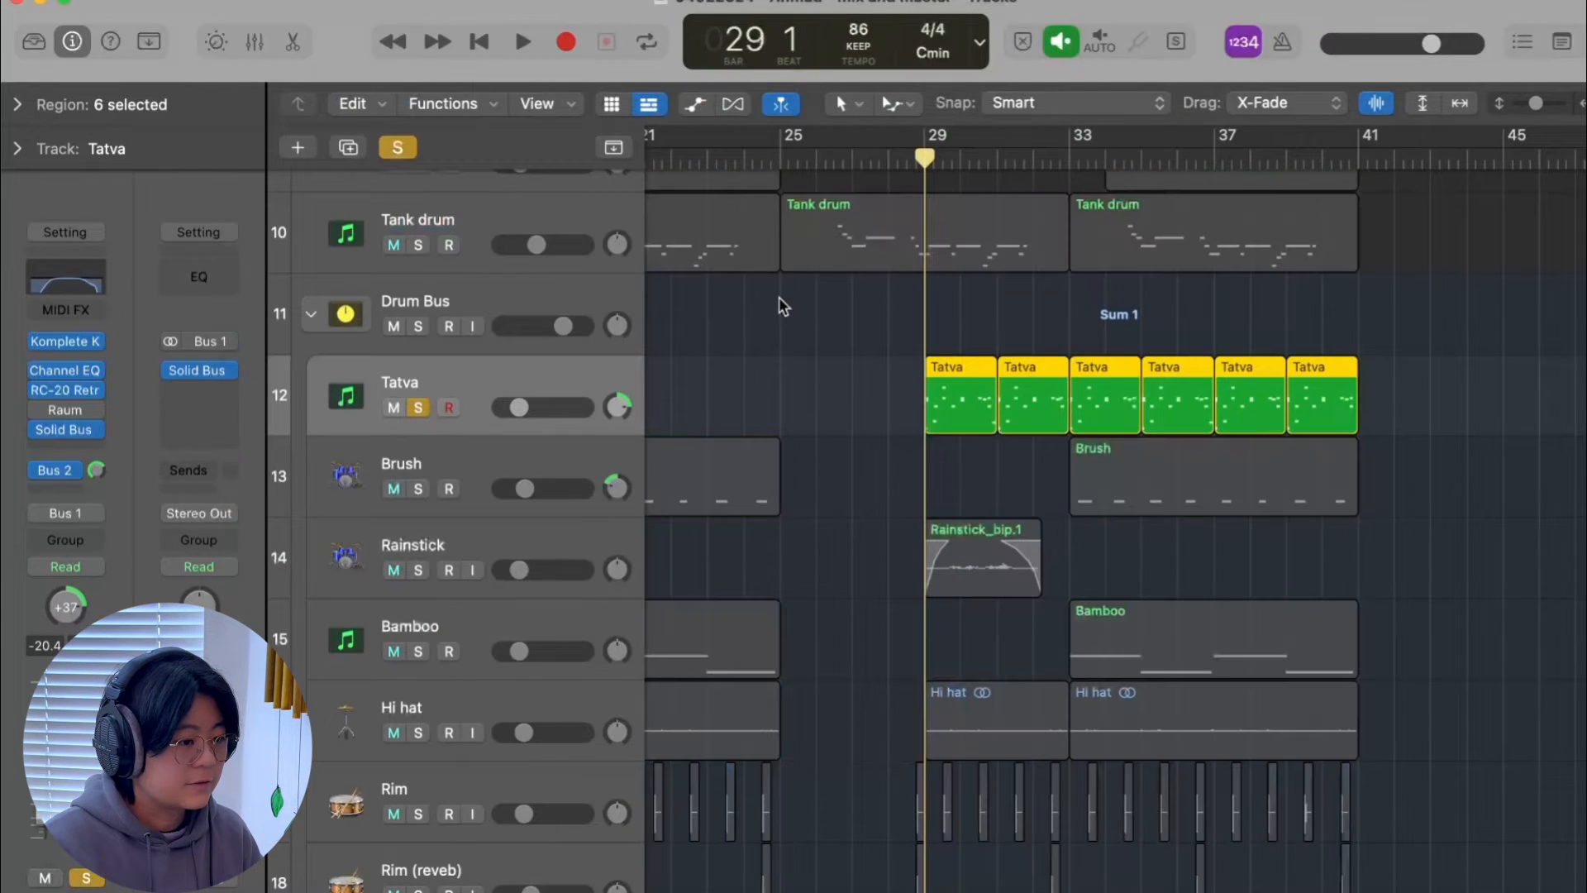
{"action": "key", "text": "super+Right"}
{"action": "key", "text": "super+Right"}
{"action": "key", "text": "super+Right"}
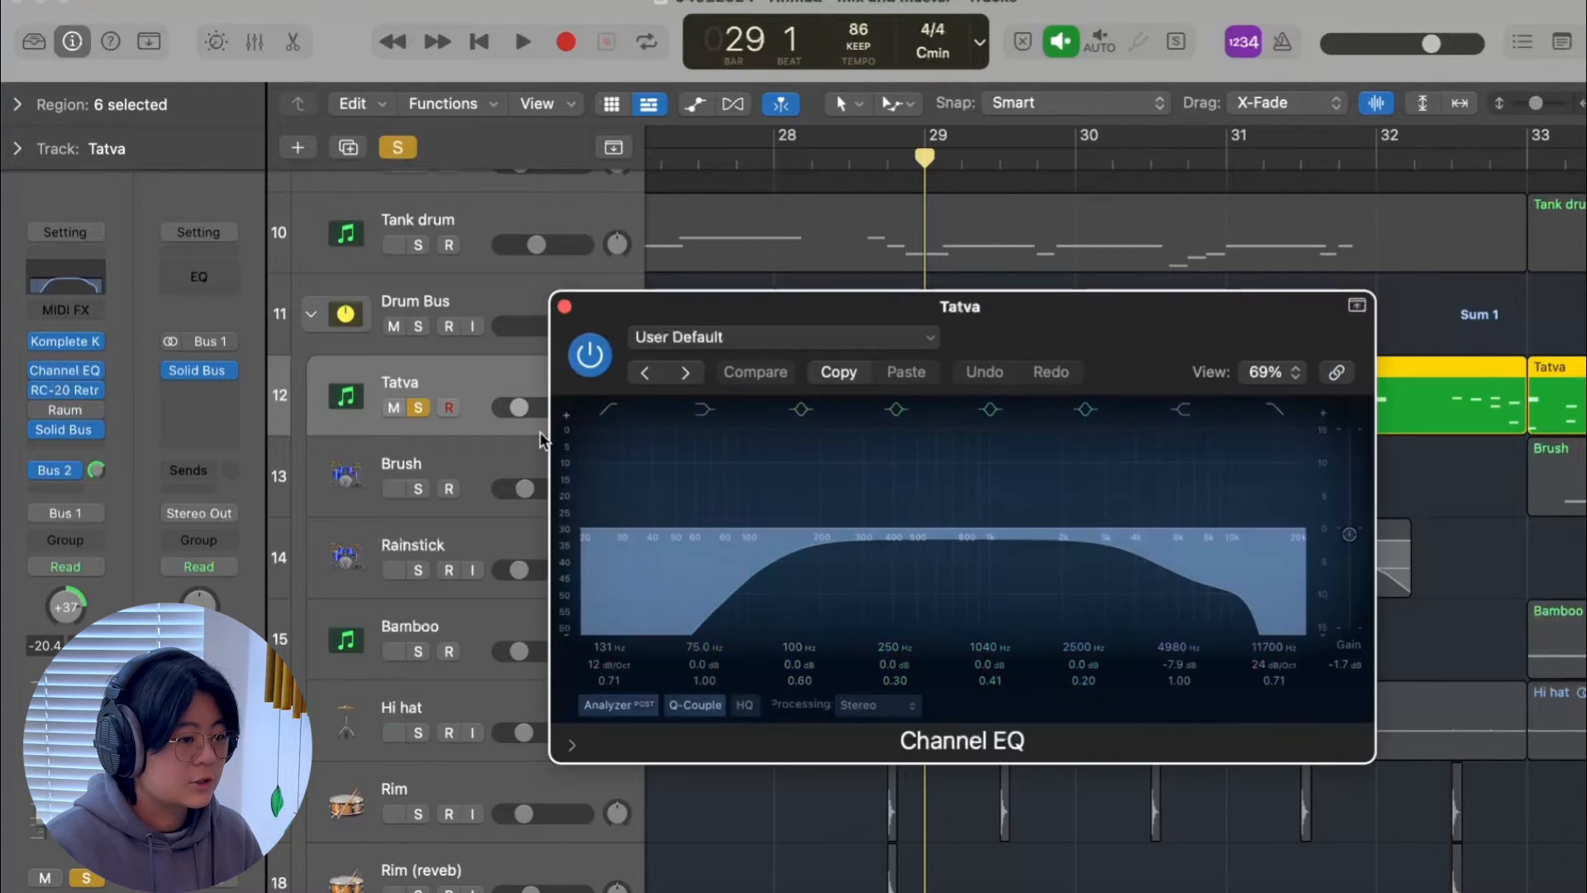
- Close the Tatva track's Channel EQ and review its RC-20 Retro Color plug-in
{"action": "left_click", "coordinate": [565, 307]}
{"action": "left_click", "coordinate": [64, 389]}
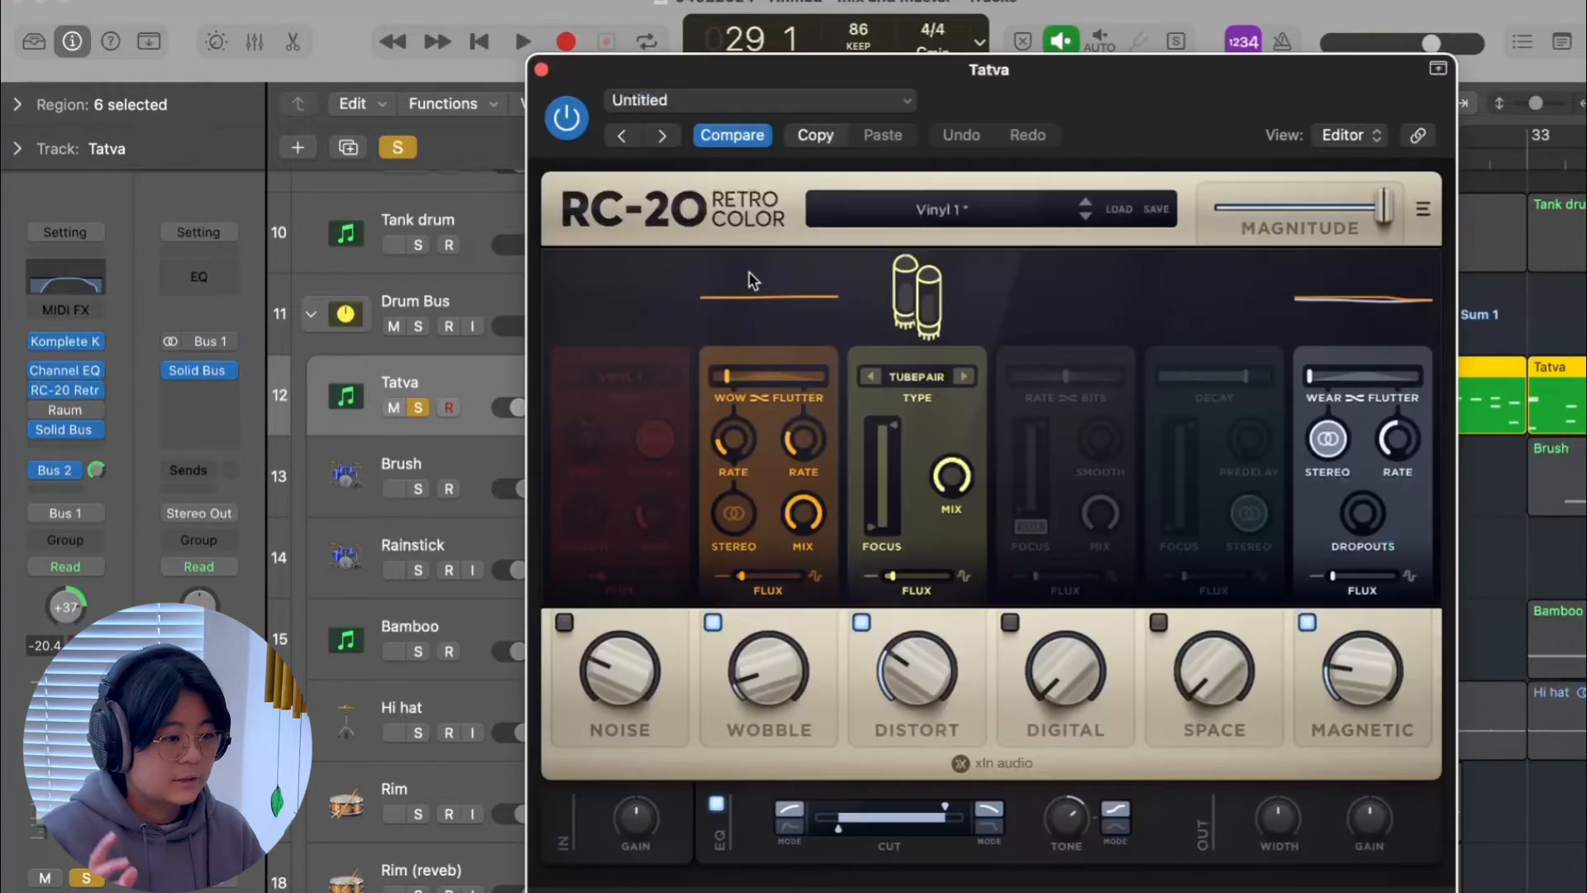
{"action": "left_click", "coordinate": [542, 69]}
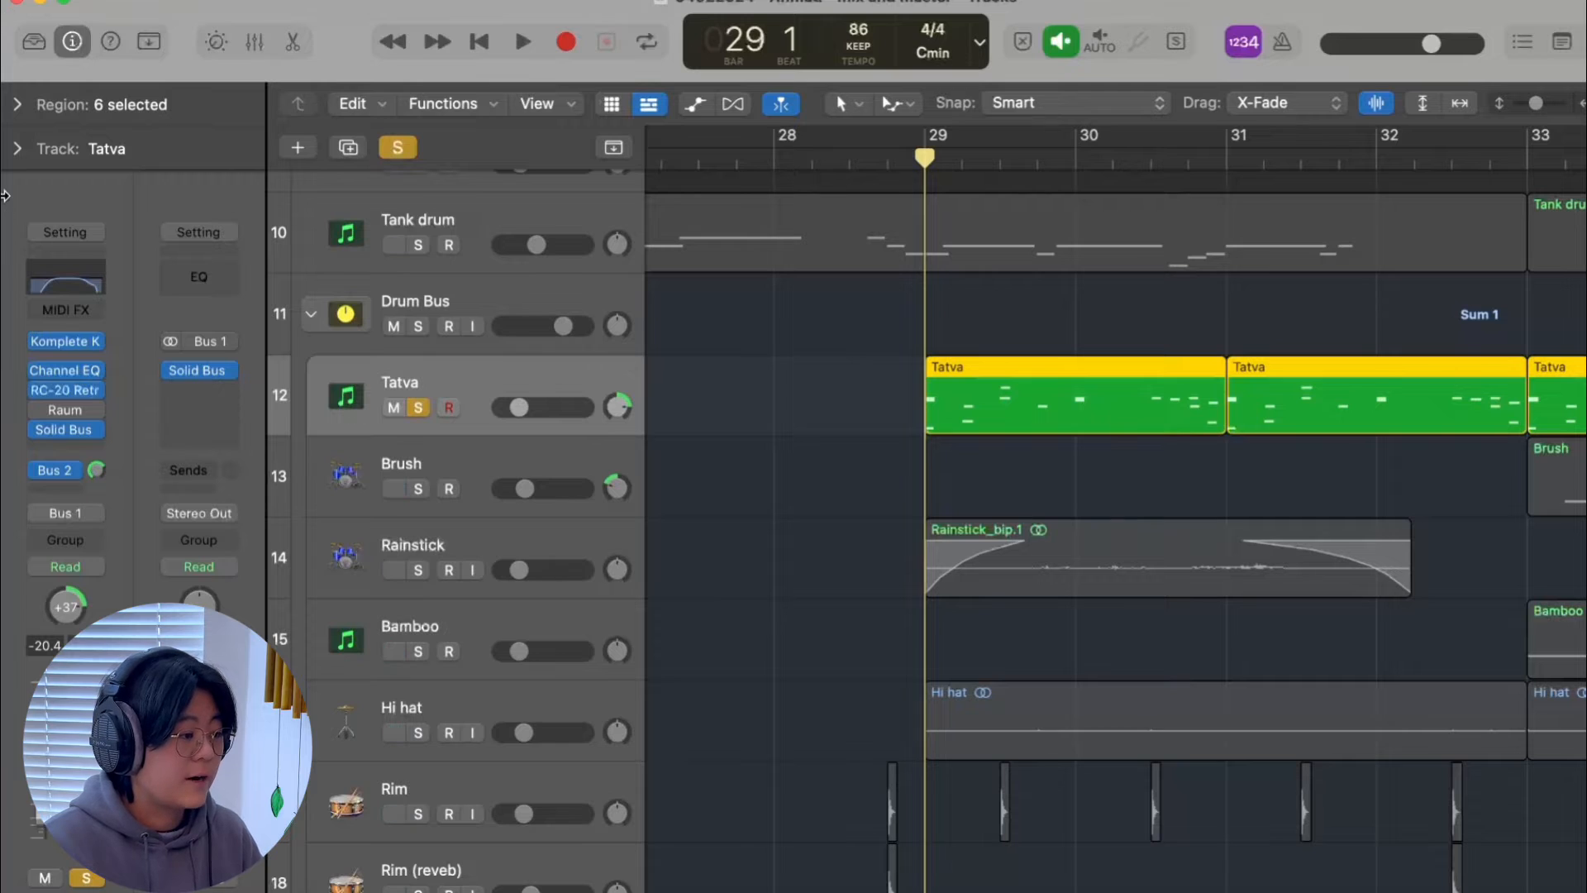
- Check the Tatva track's Solid Bus Comp presets, close the plug-in and show the Bus 2 send's channel strip
{"action": "left_click", "coordinate": [64, 429]}
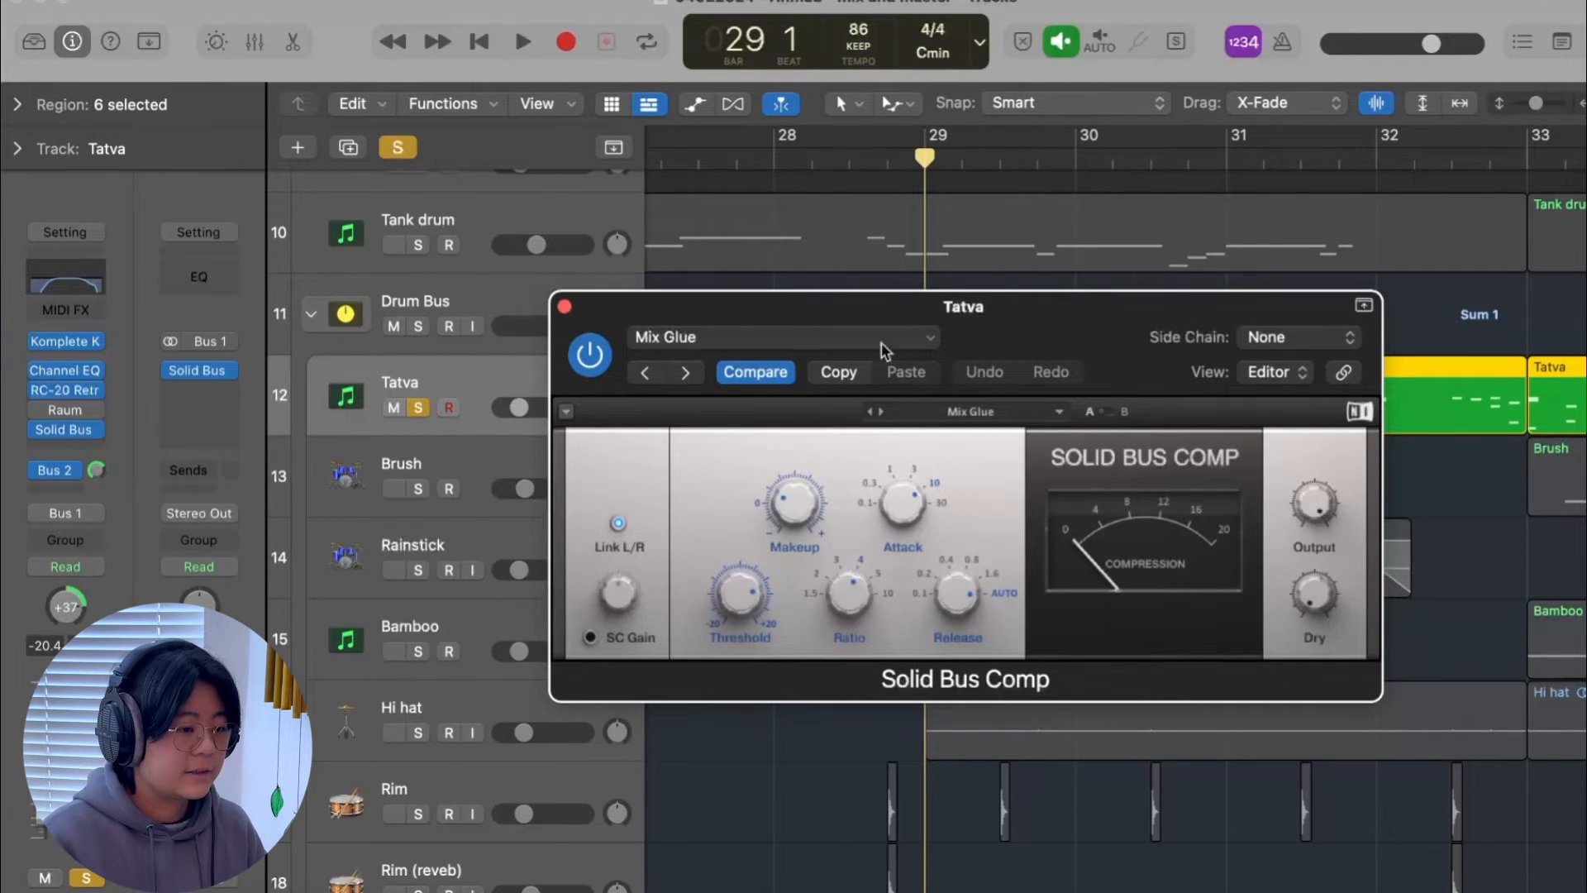
{"action": "left_click", "coordinate": [984, 409]}
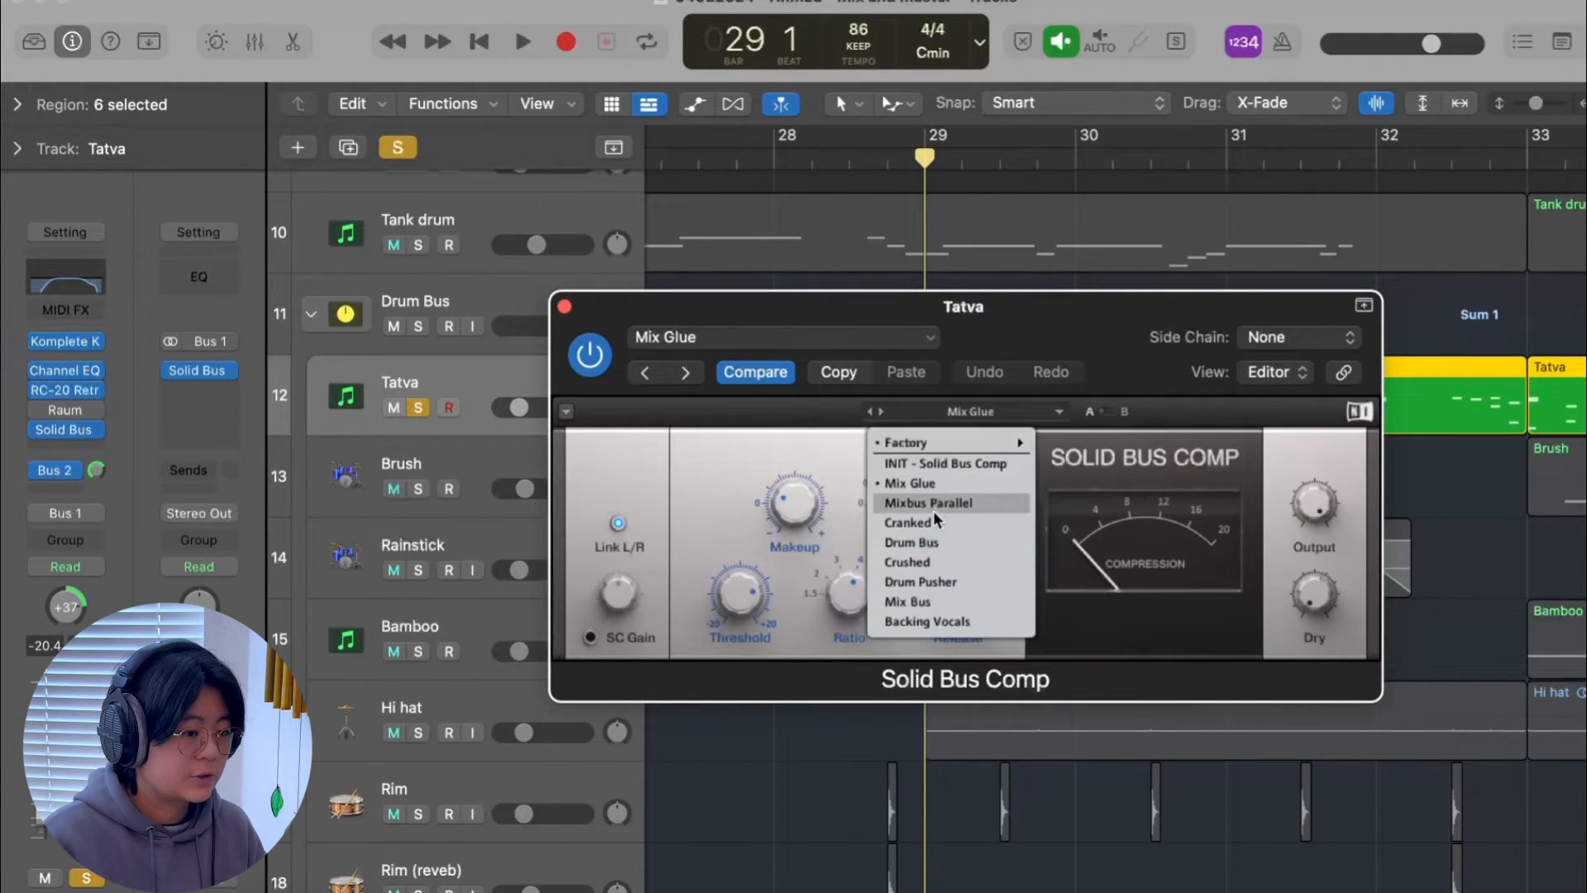
{"action": "left_click", "coordinate": [565, 306]}
{"action": "left_click", "coordinate": [57, 471]}
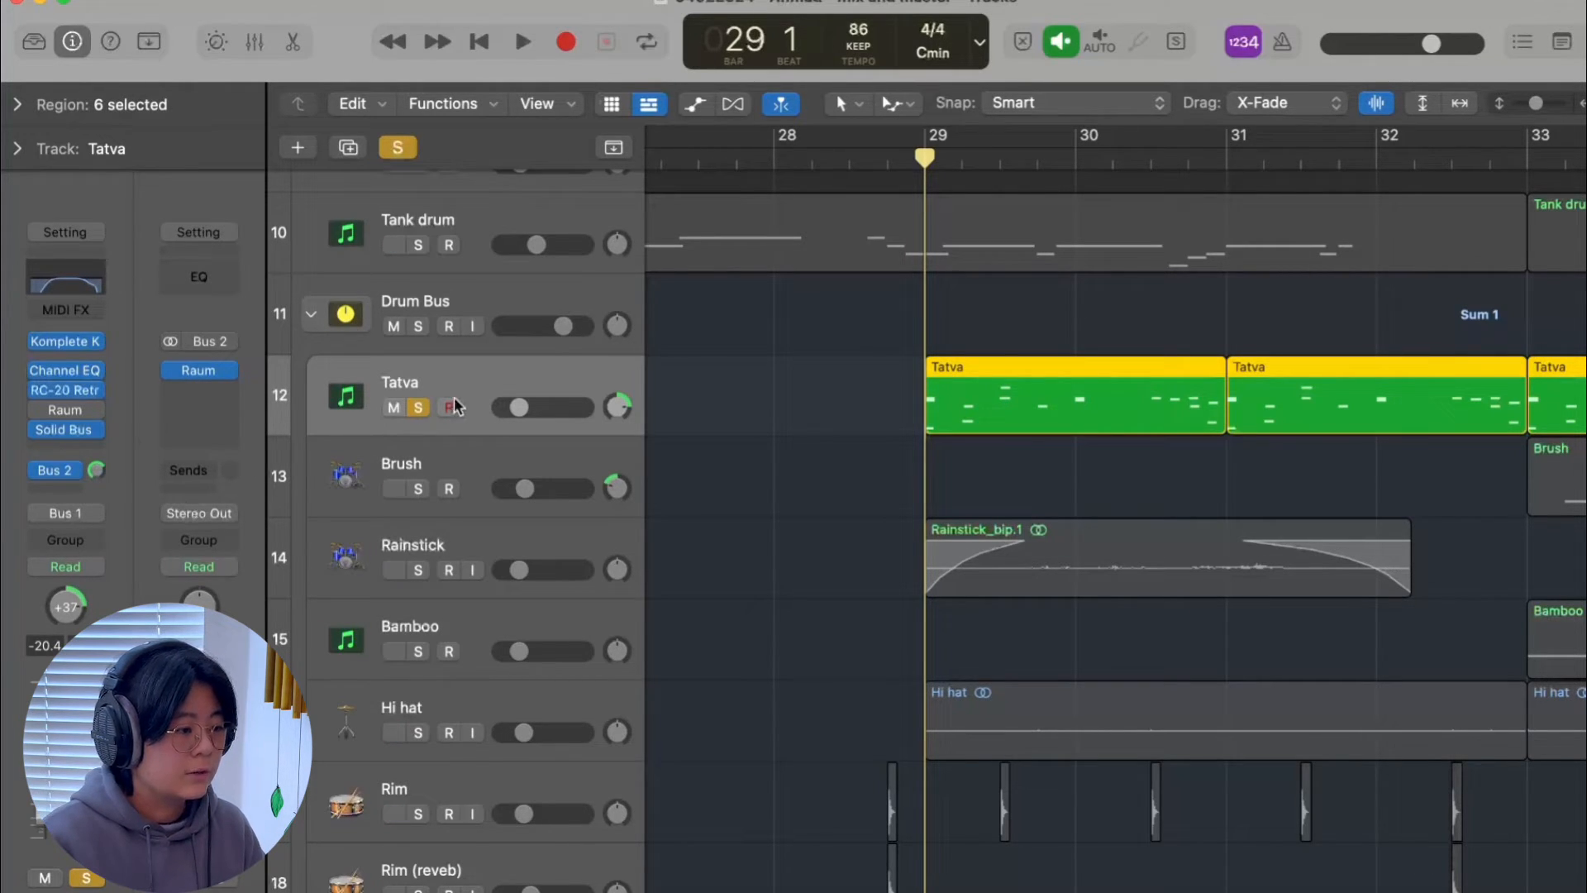
- Compare the Tatva track's playback from bar 29 with its insert effects bypassed and switched on
{"action": "key", "text": "space"}
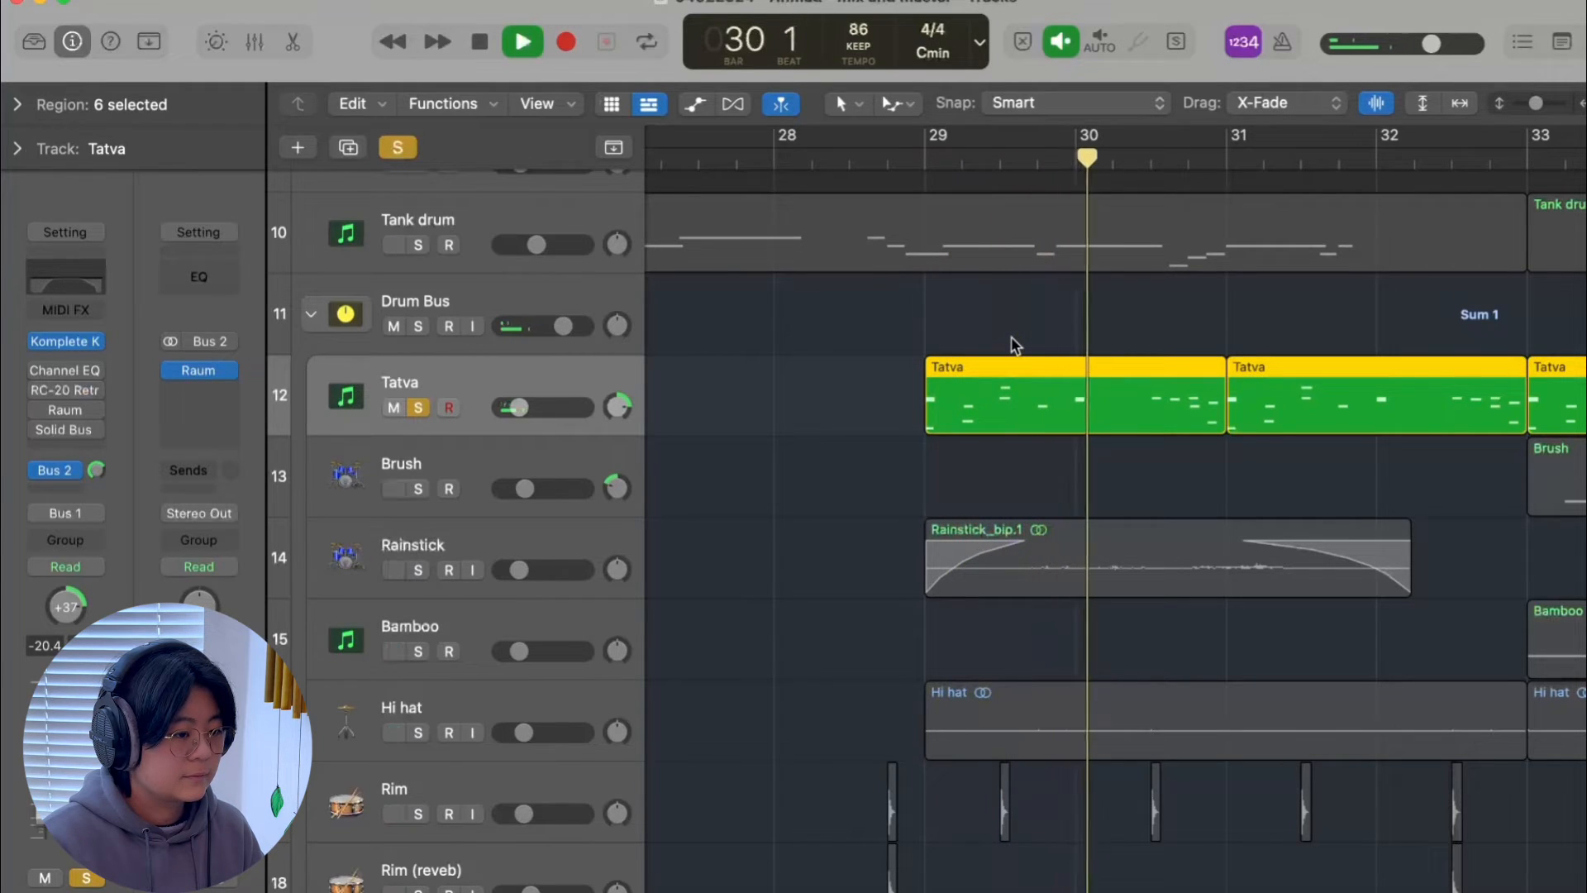
{"action": "key", "text": "space"}
{"action": "left_click", "coordinate": [36, 391]}
{"action": "left_click", "coordinate": [37, 429]}
{"action": "left_click", "coordinate": [911, 161]}
{"action": "key", "text": "space"}
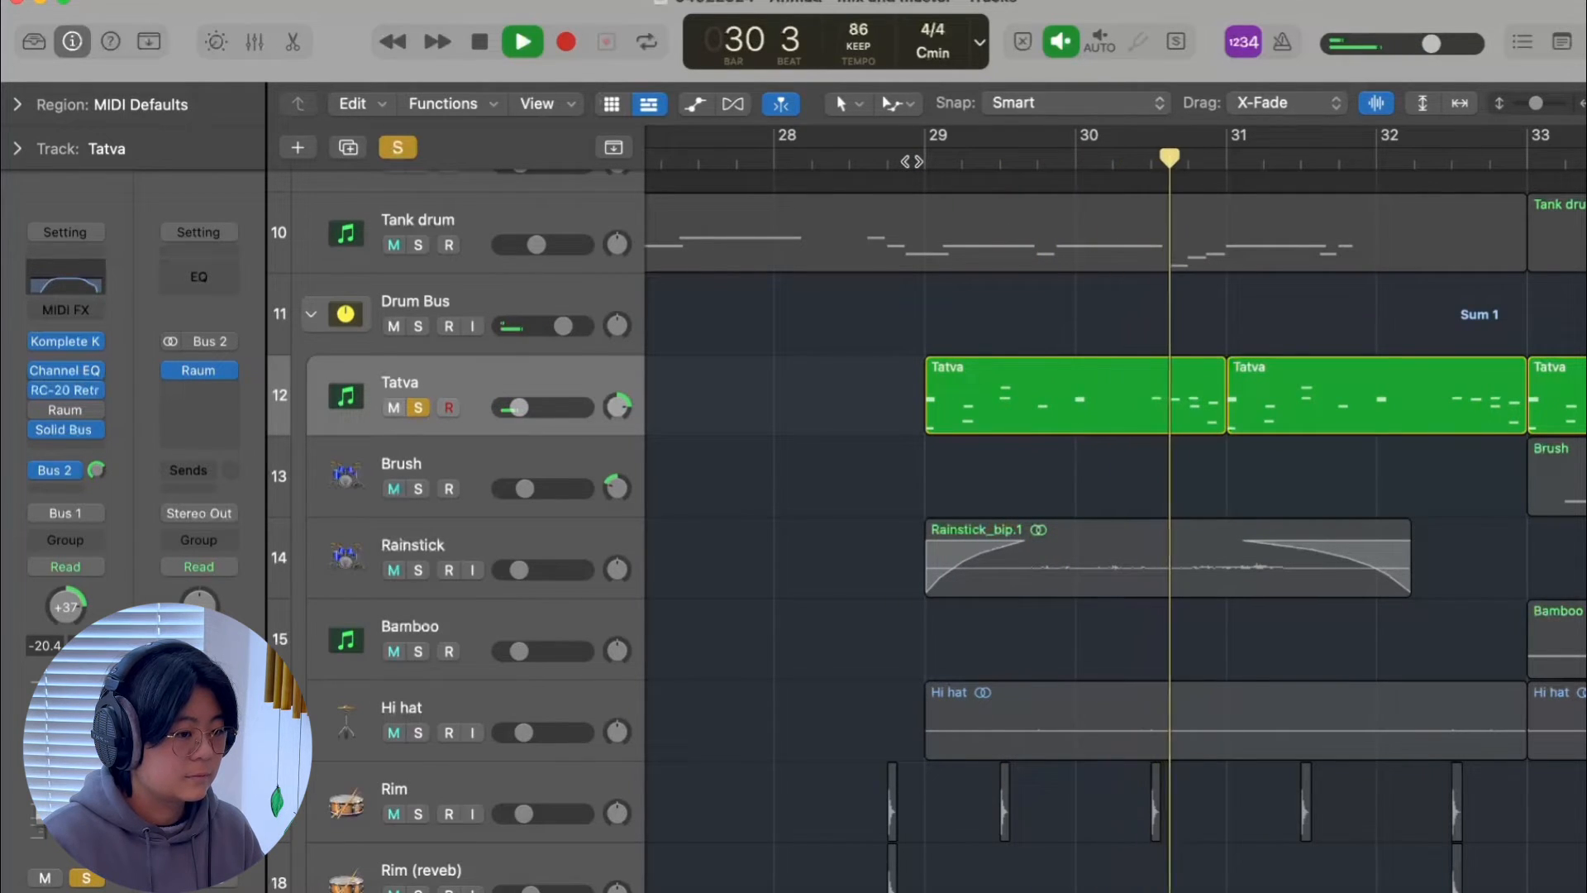
{"action": "key", "text": "space"}
- Solo the whole Drum Bus and play it from bar 31
{"action": "scroll", "coordinate": [876, 394], "scroll_direction": "down", "scroll_amount": 5}
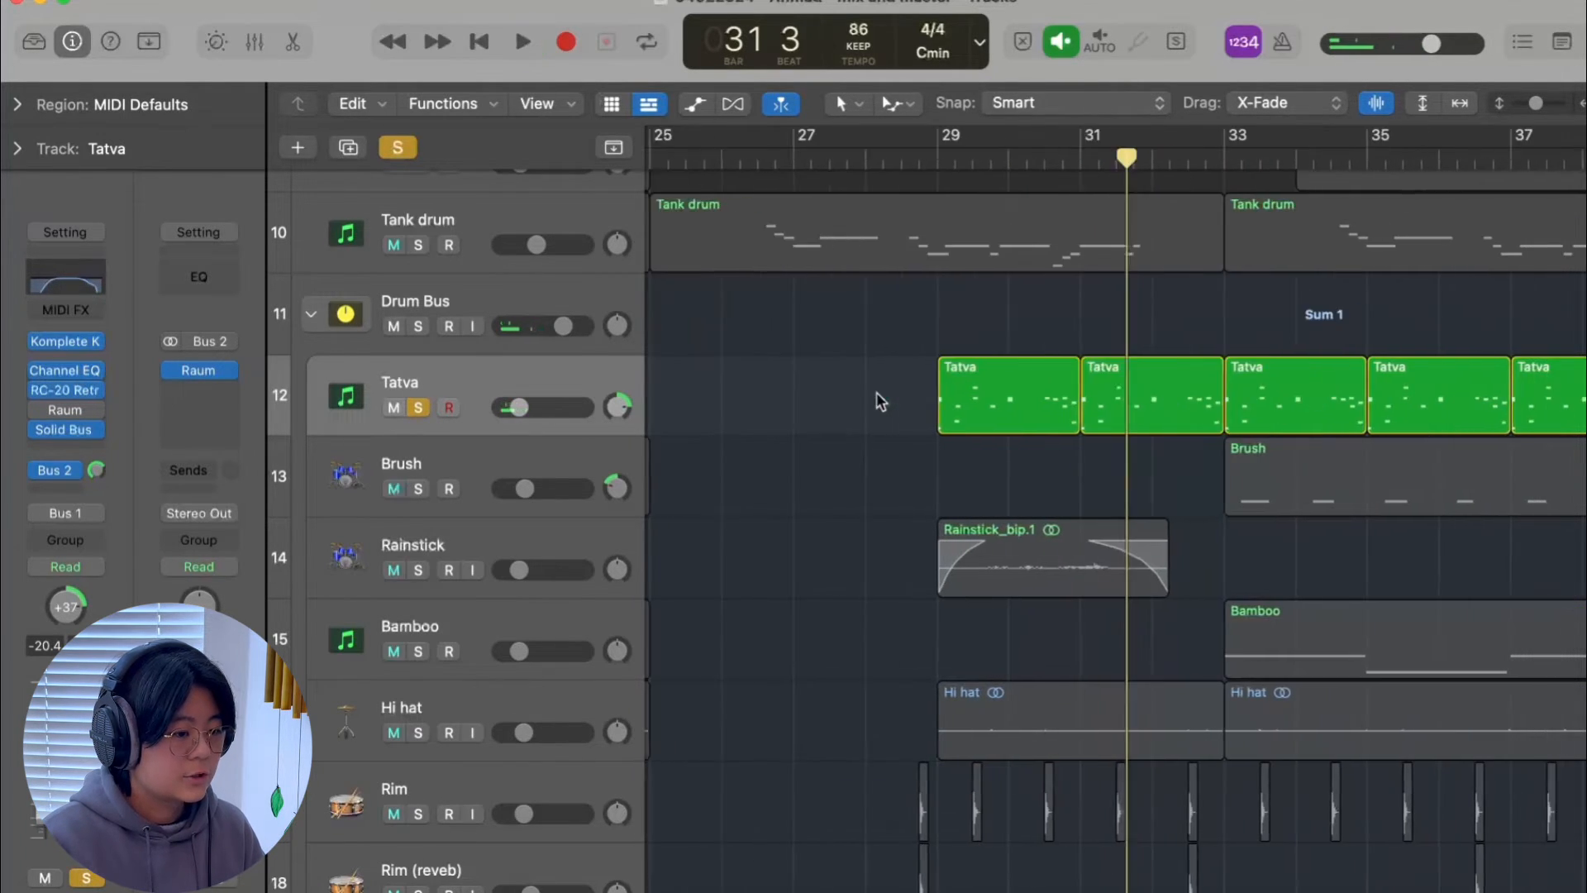
{"action": "scroll", "coordinate": [876, 400], "scroll_direction": "right", "scroll_amount": 3}
{"action": "left_click", "coordinate": [418, 319], "text": "alt"}
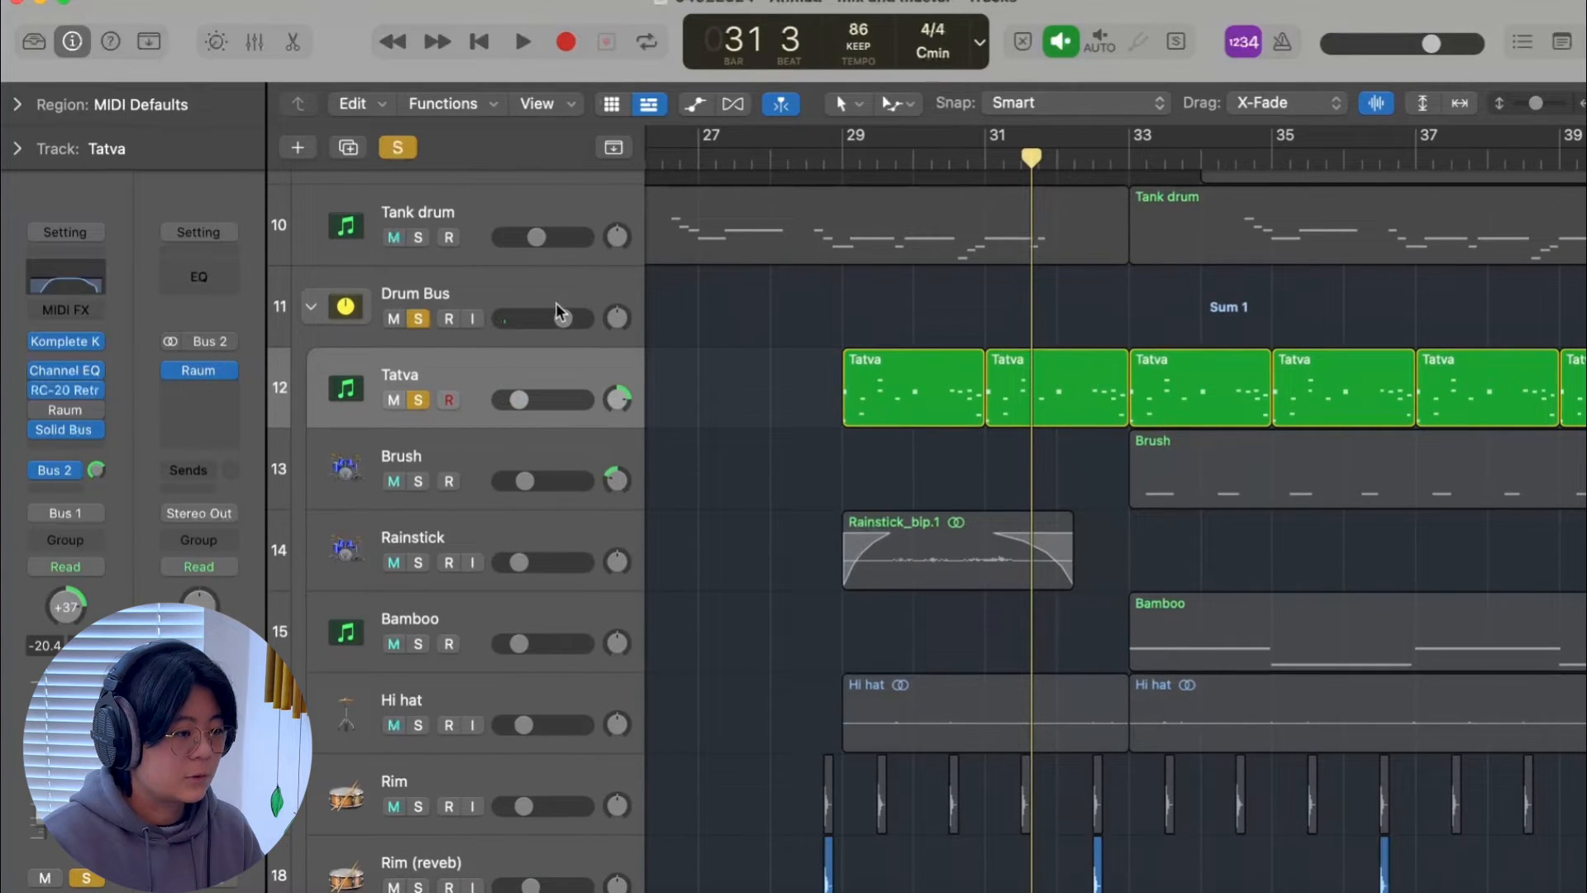
{"action": "key", "text": "space"}
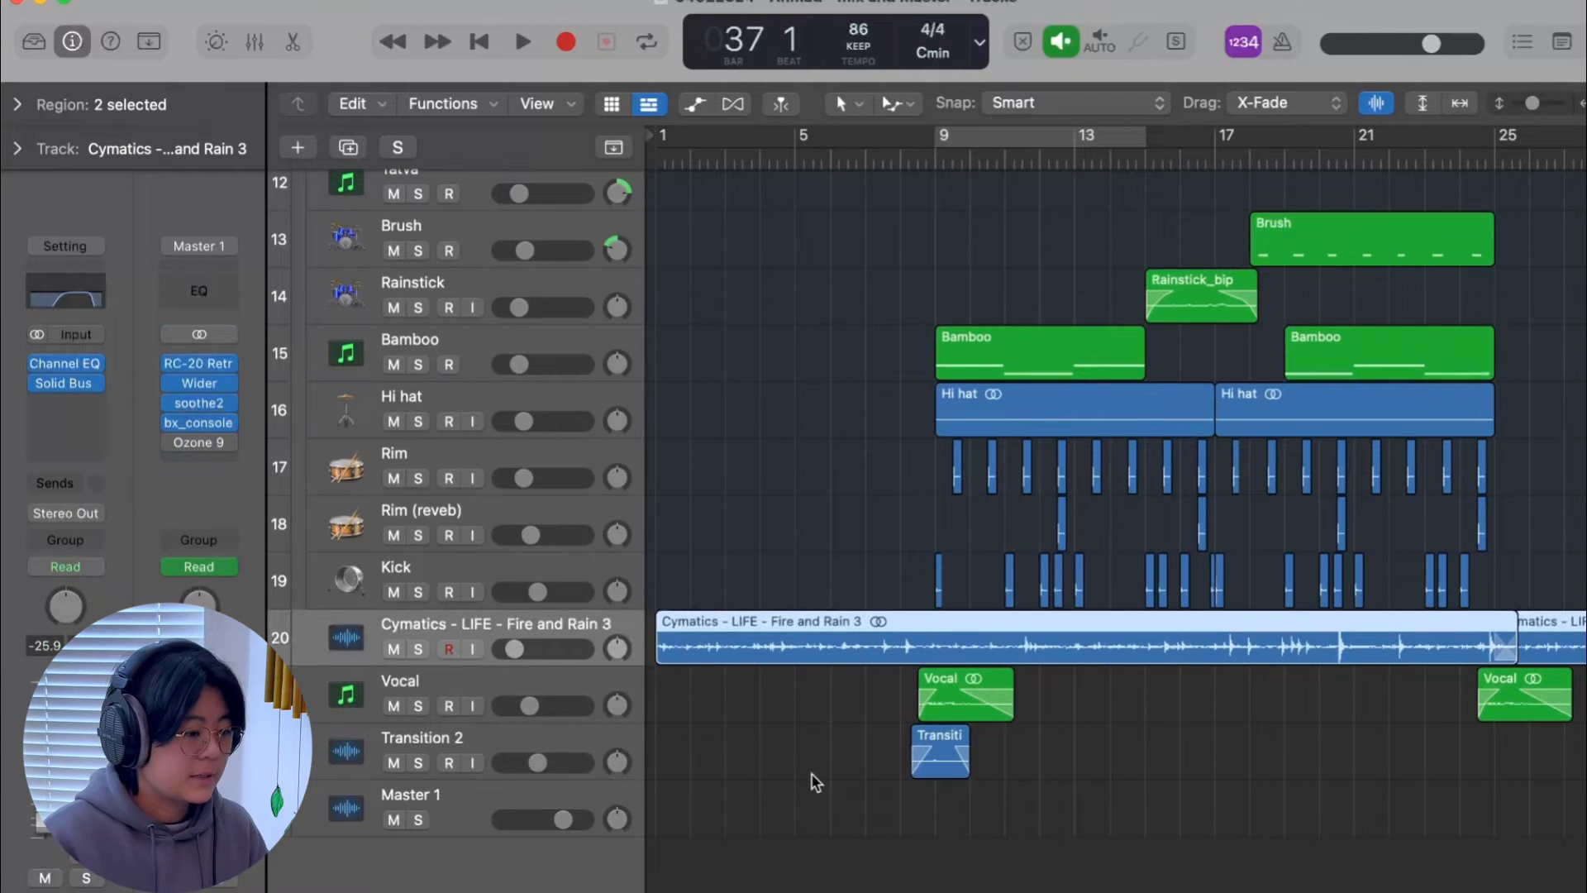
- Select the first Vocal region and play the full arrangement from bar 8 through that transition
{"action": "scroll", "coordinate": [909, 657], "scroll_direction": "down", "scroll_amount": 1}
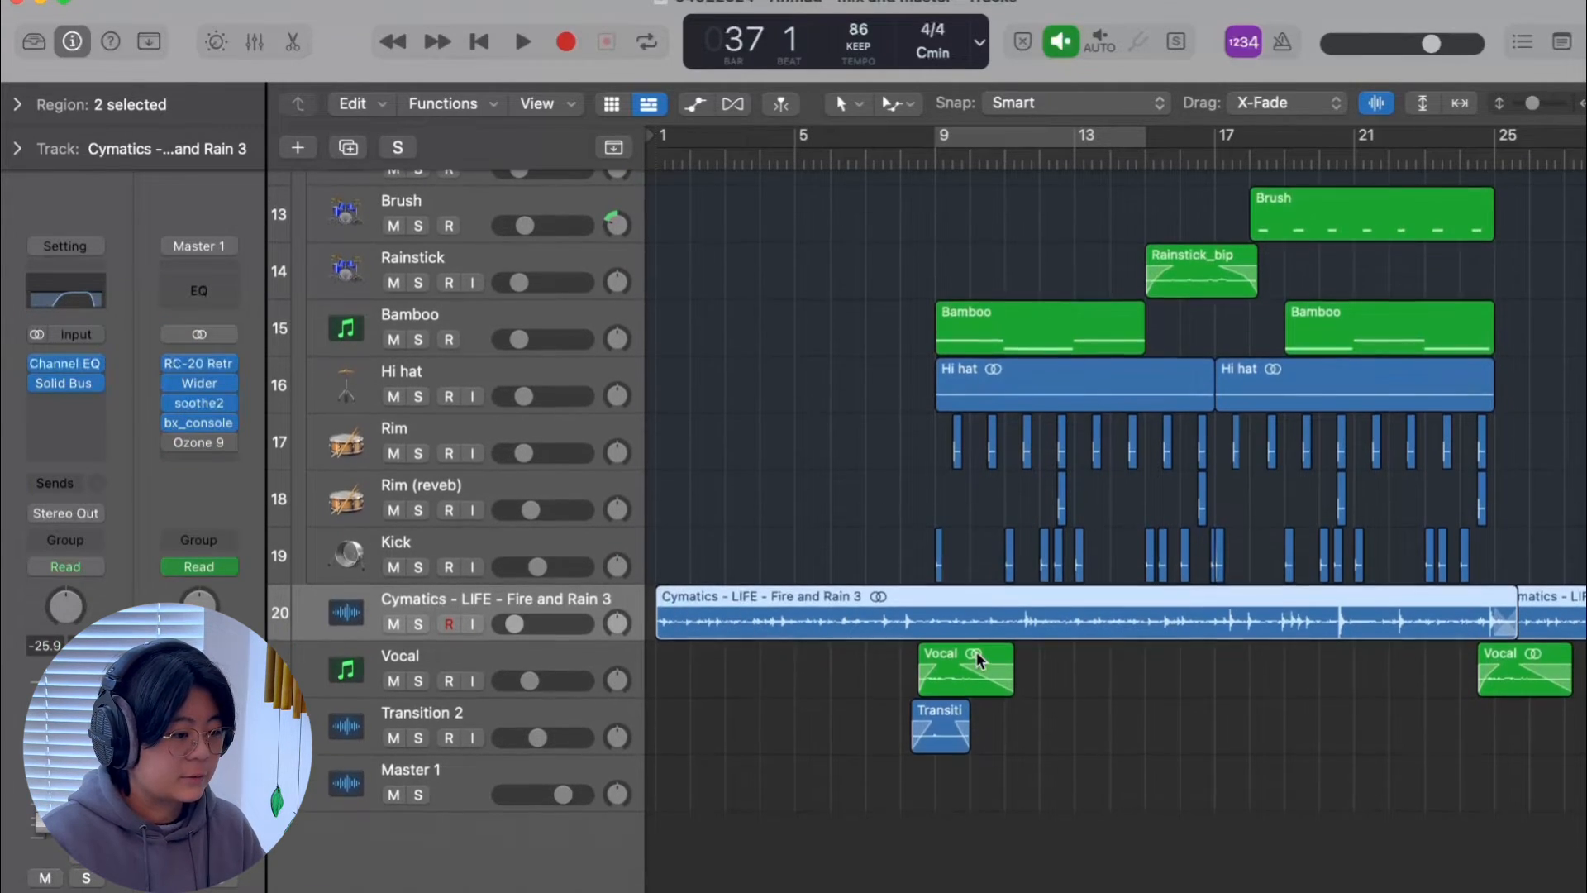
{"action": "scroll", "coordinate": [975, 651], "scroll_direction": "right", "scroll_amount": 1}
{"action": "left_click", "coordinate": [767, 671]}
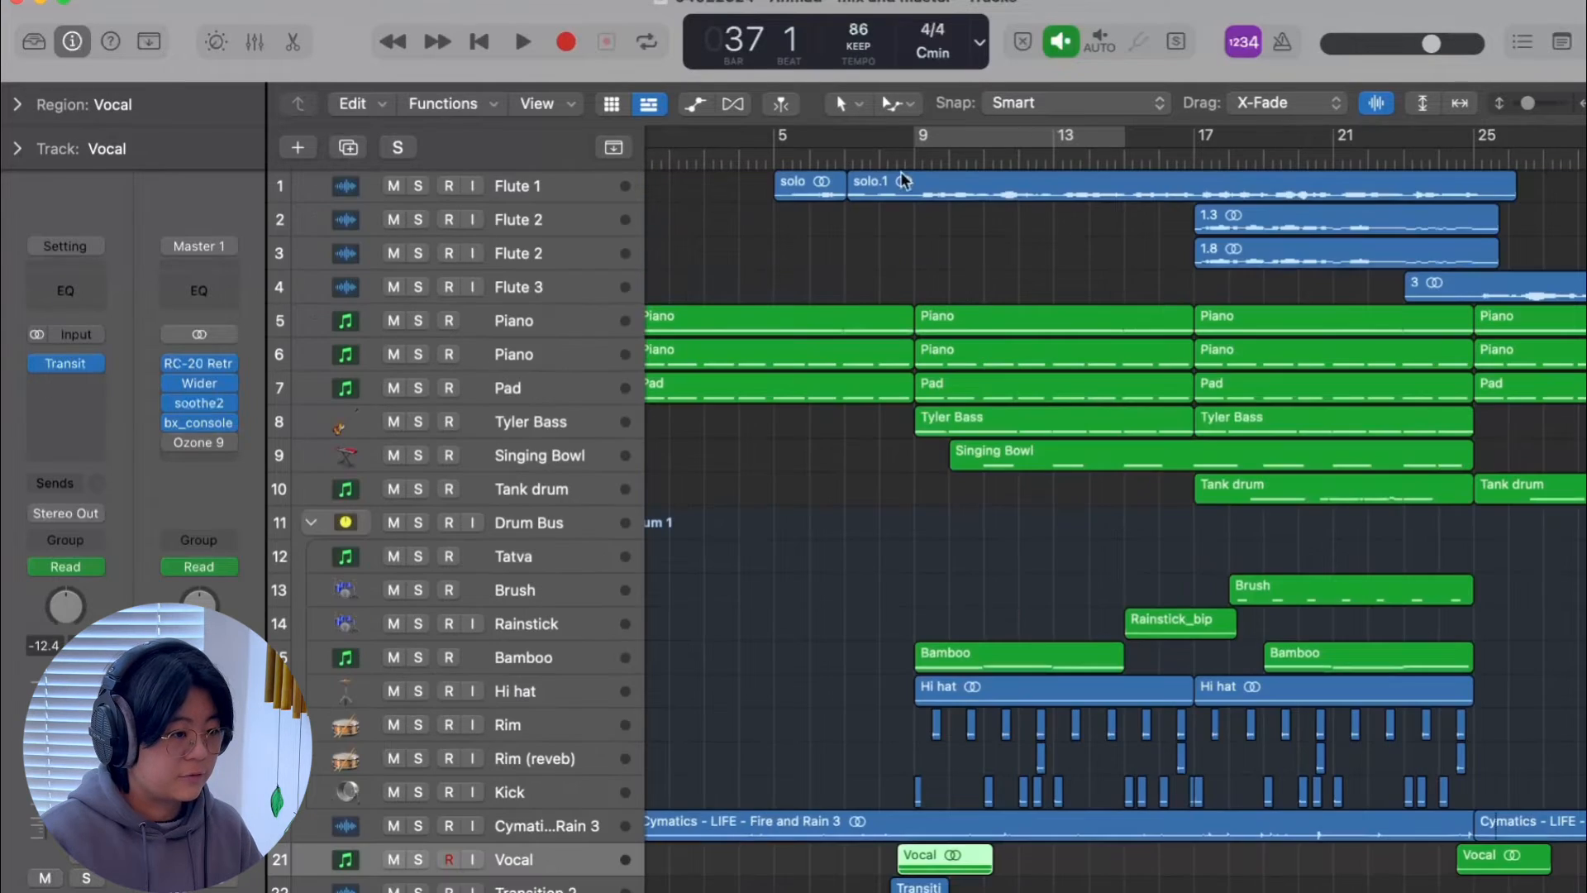
{"action": "left_click", "coordinate": [895, 155]}
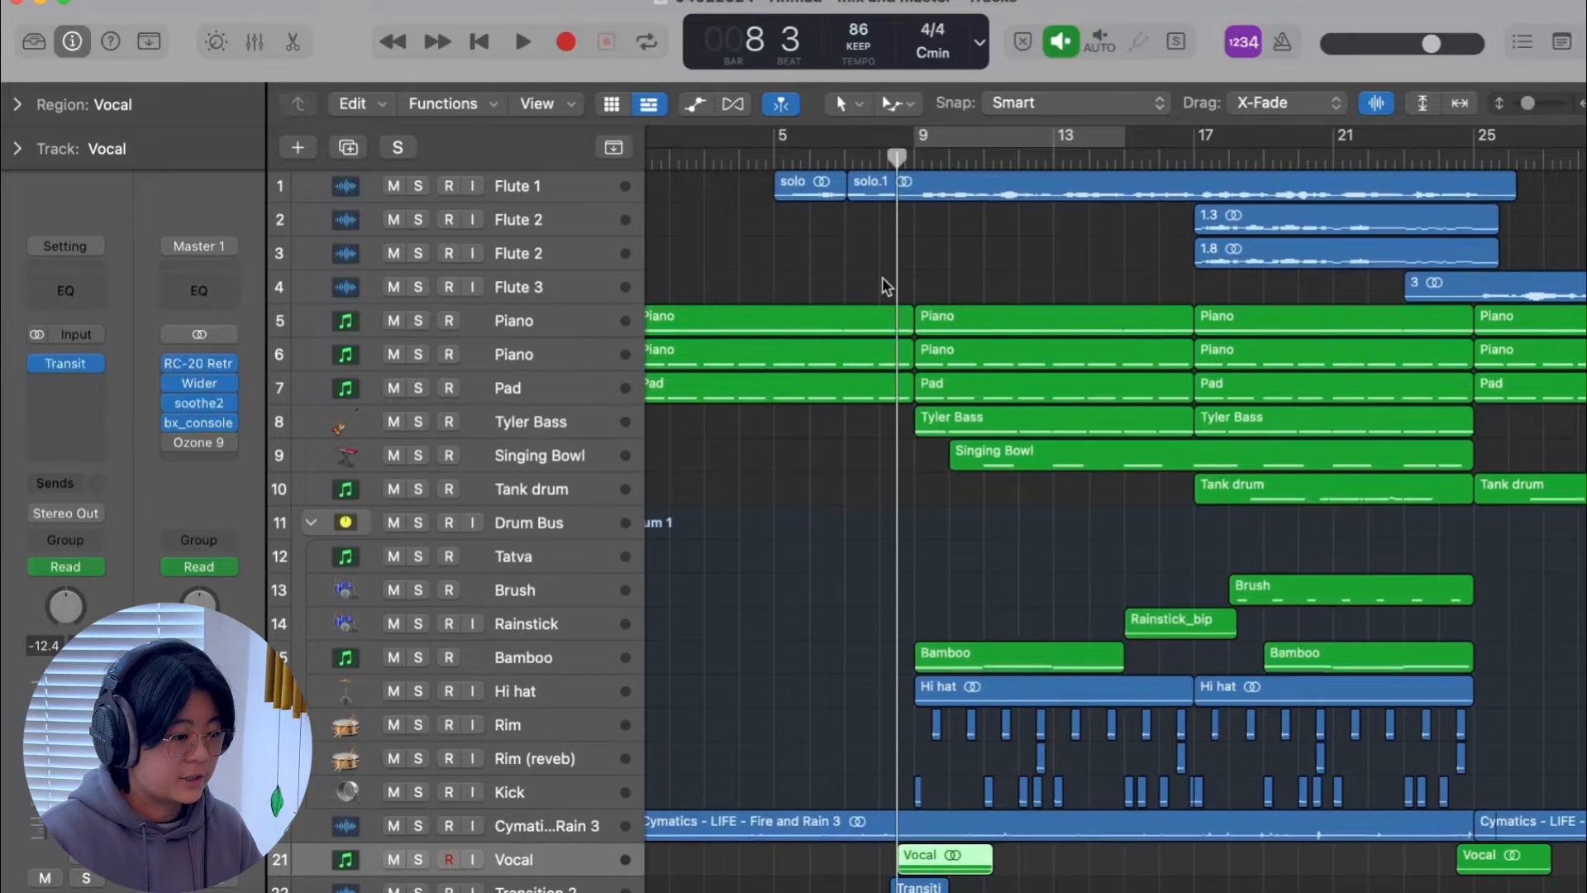
{"action": "left_click_drag", "start_coordinate": [895, 158], "coordinate": [879, 160]}
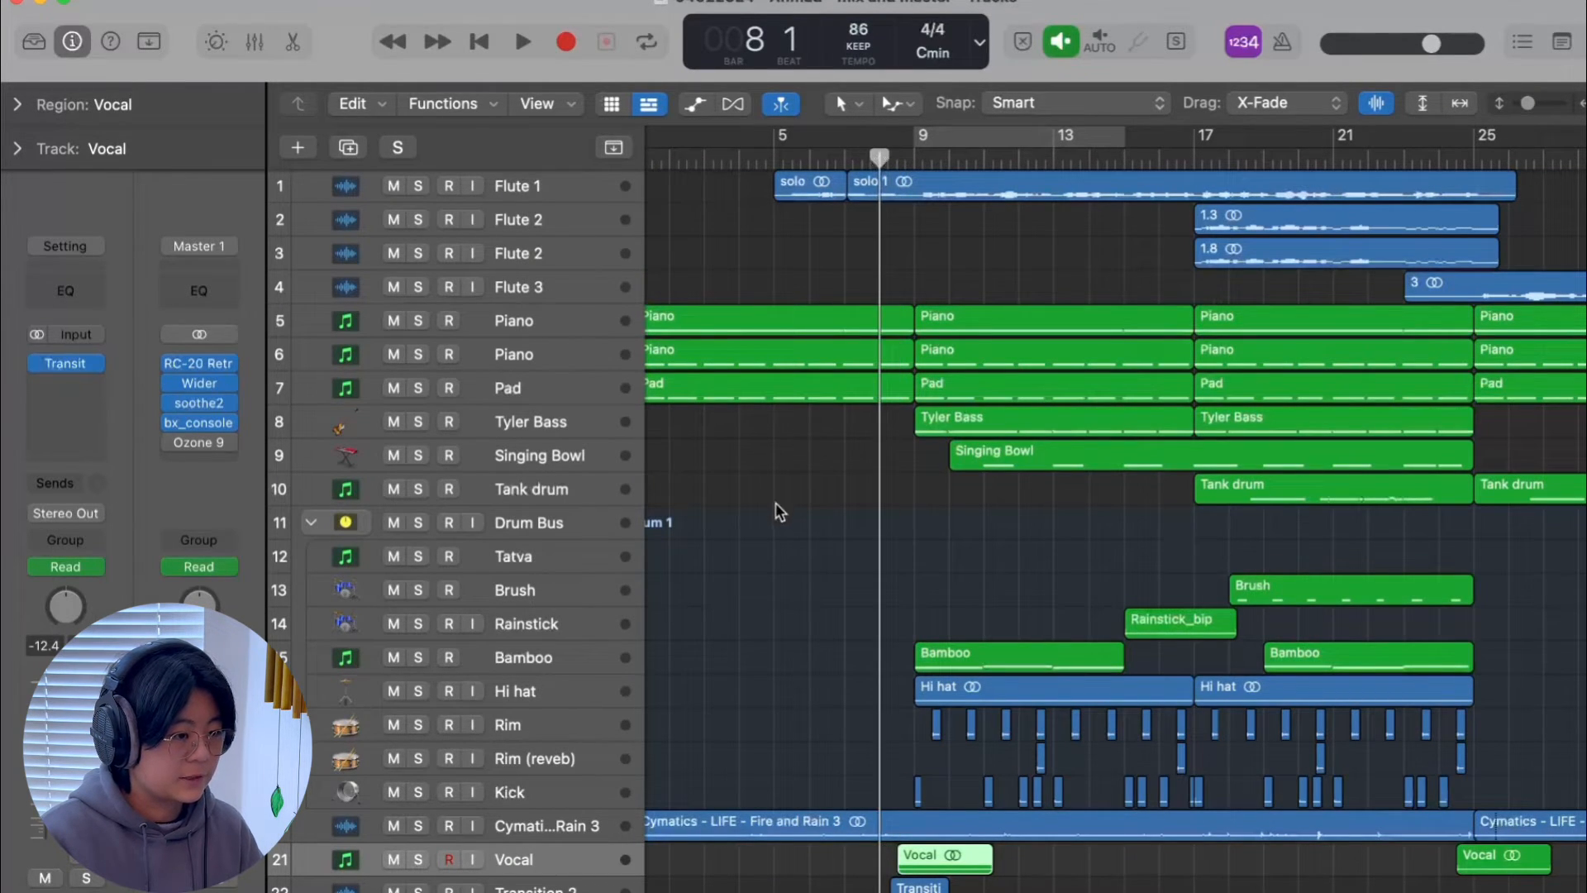
{"action": "key", "text": "space"}
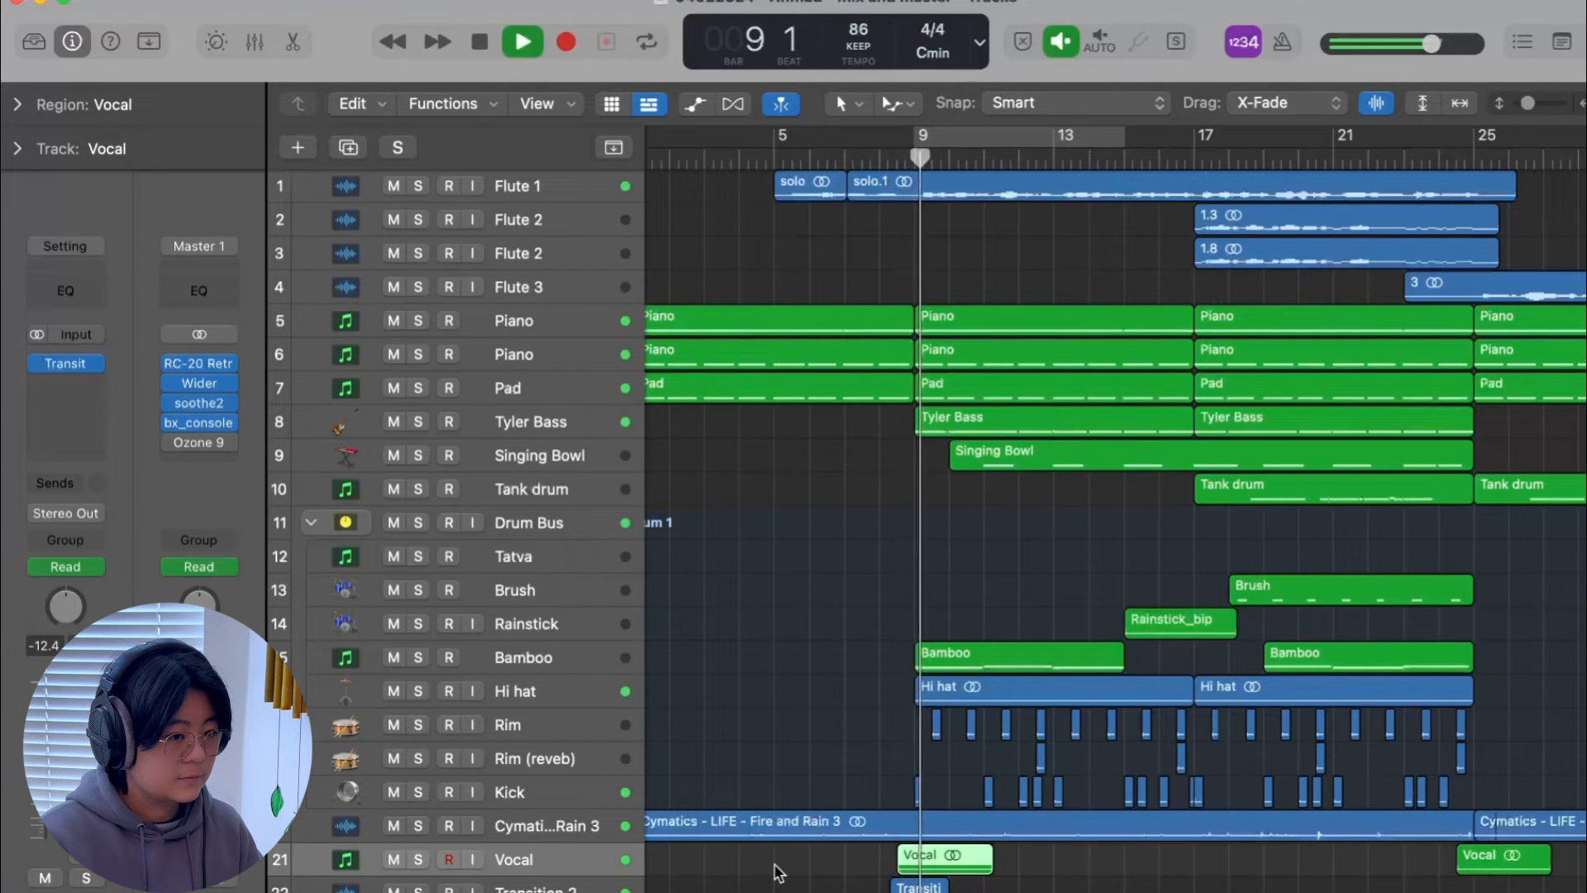
{"action": "key", "text": "space"}
- Show the track automation, select the Vocal track's regions and enlarge them to examine the automation curve
{"action": "key", "text": "a"}
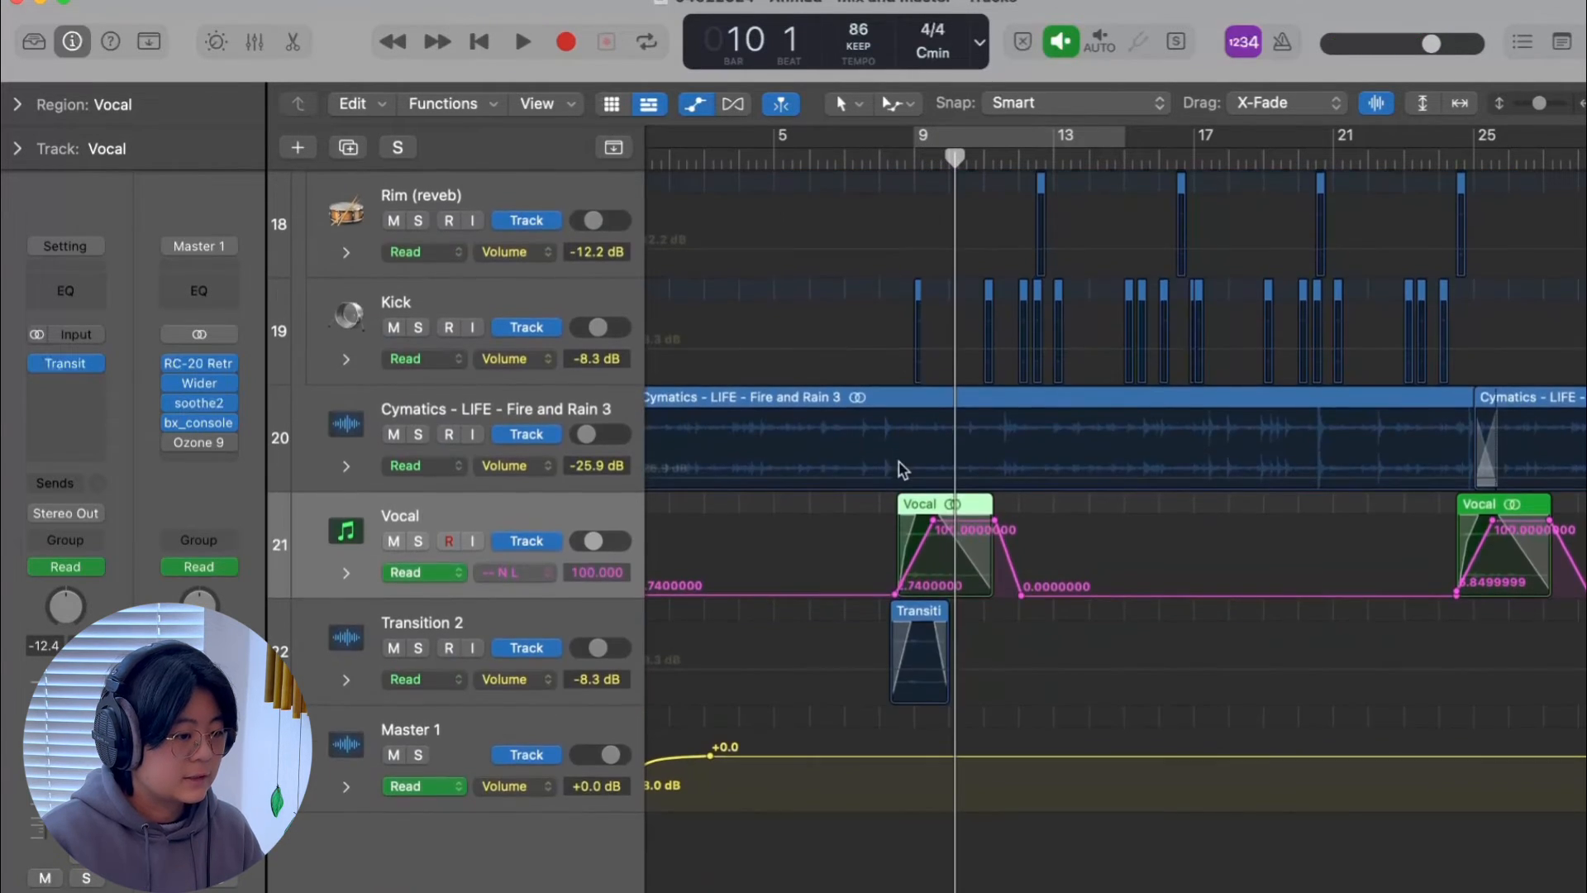
{"action": "left_click", "coordinate": [554, 508]}
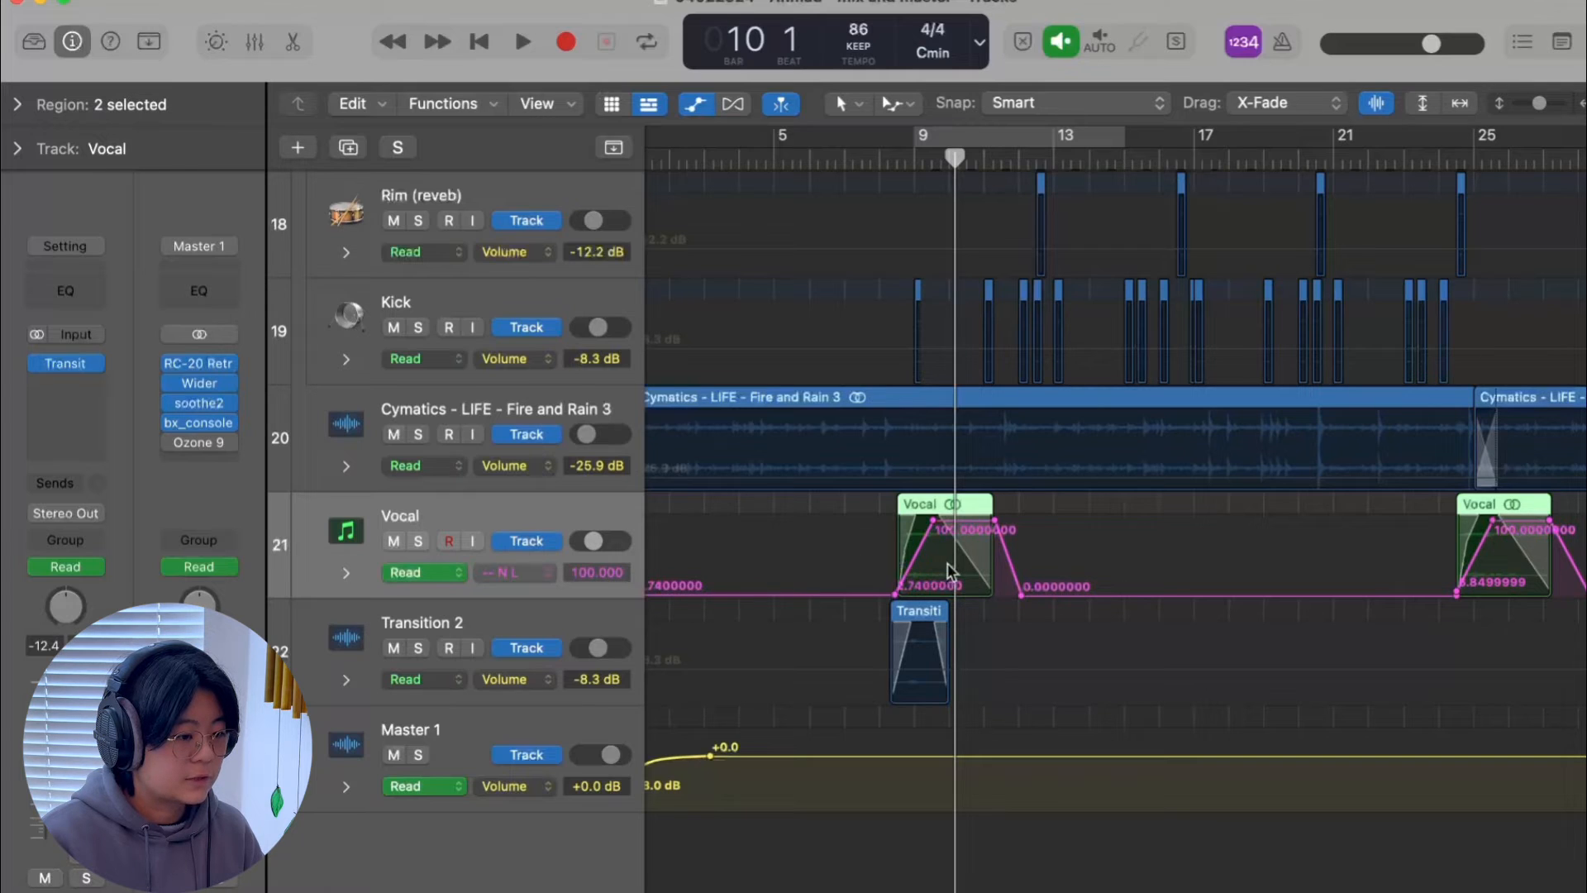
{"action": "key", "text": "super+Right"}
{"action": "key", "text": "super+Right"}
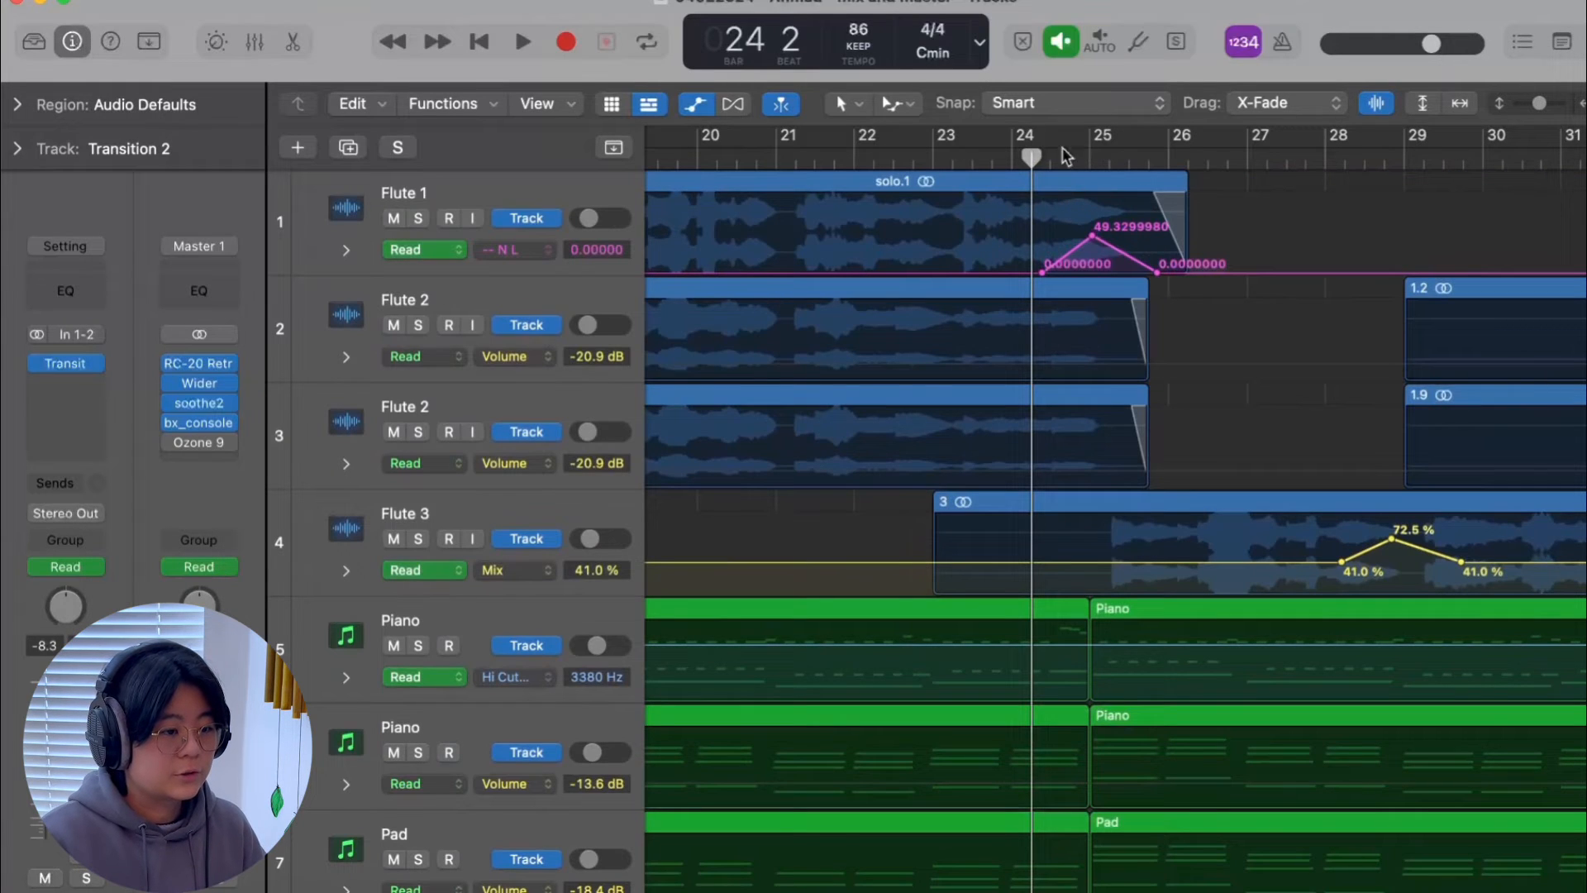
- Play the second Vocal transition from bar 24, and Flute 3's Raum Mix automation from bar 27 with the plug-in open
{"action": "scroll", "coordinate": [1200, 345], "scroll_direction": "down", "scroll_amount": 15}
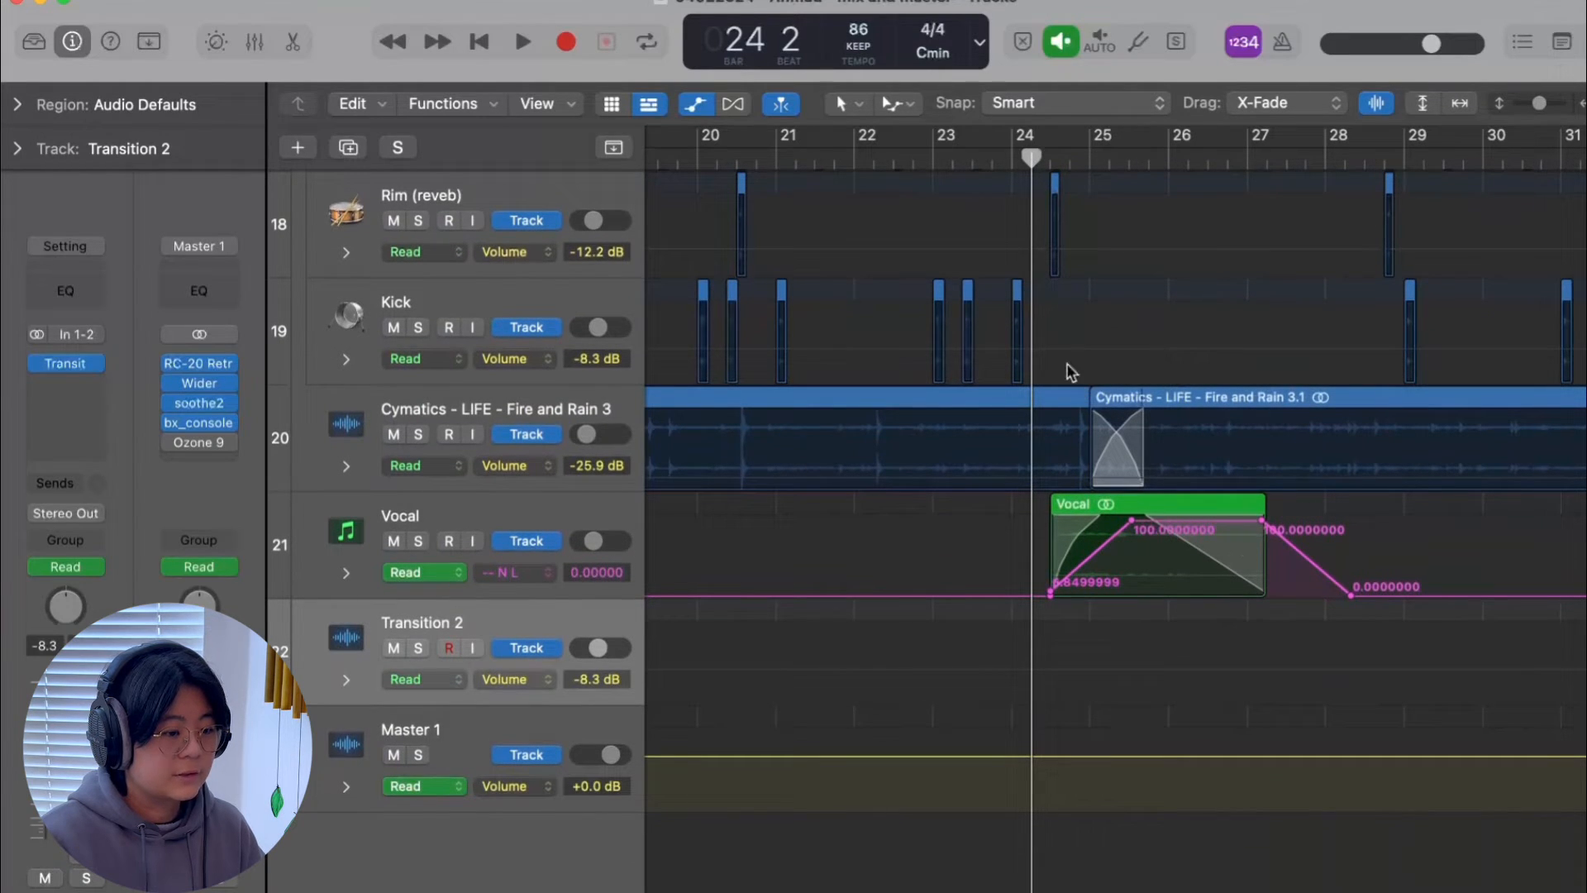
{"action": "key", "text": "space"}
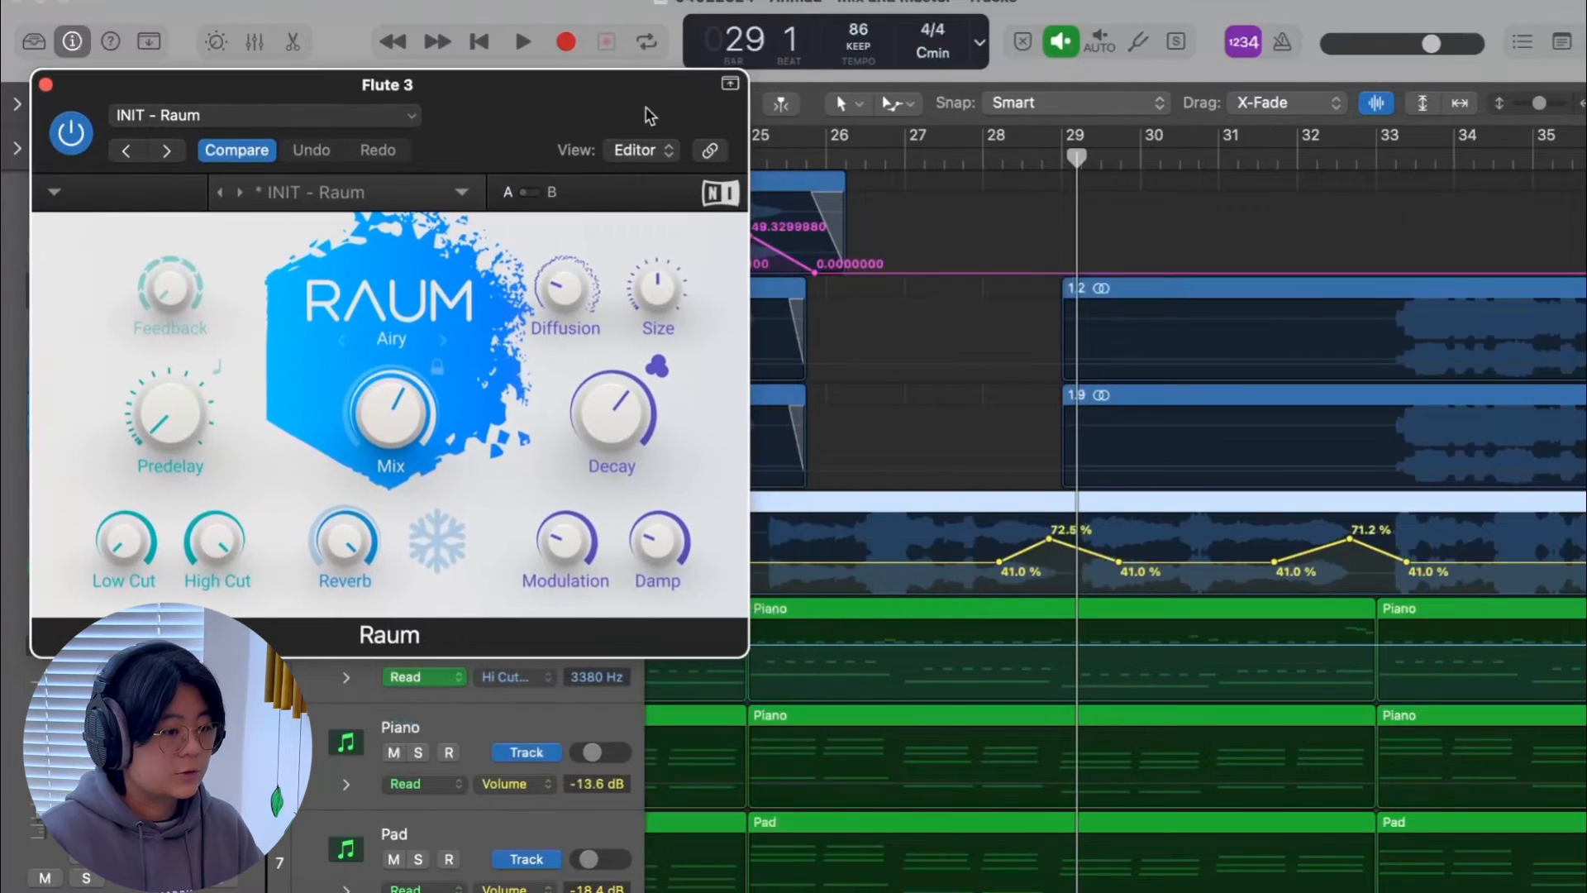
{"action": "left_click", "coordinate": [957, 157]}
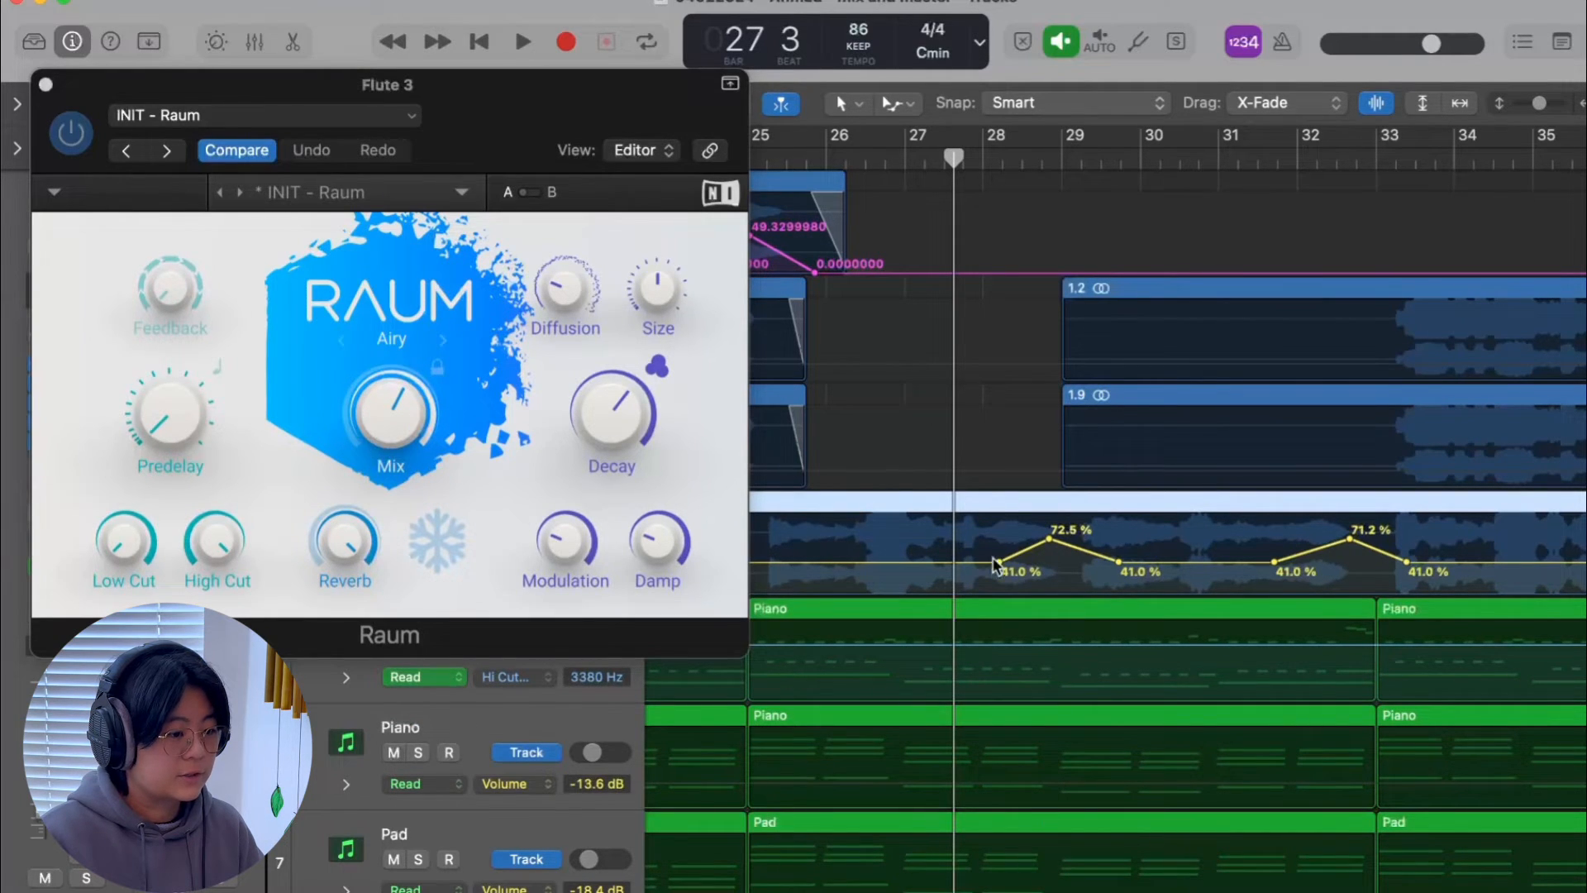
{"action": "key", "text": "space"}
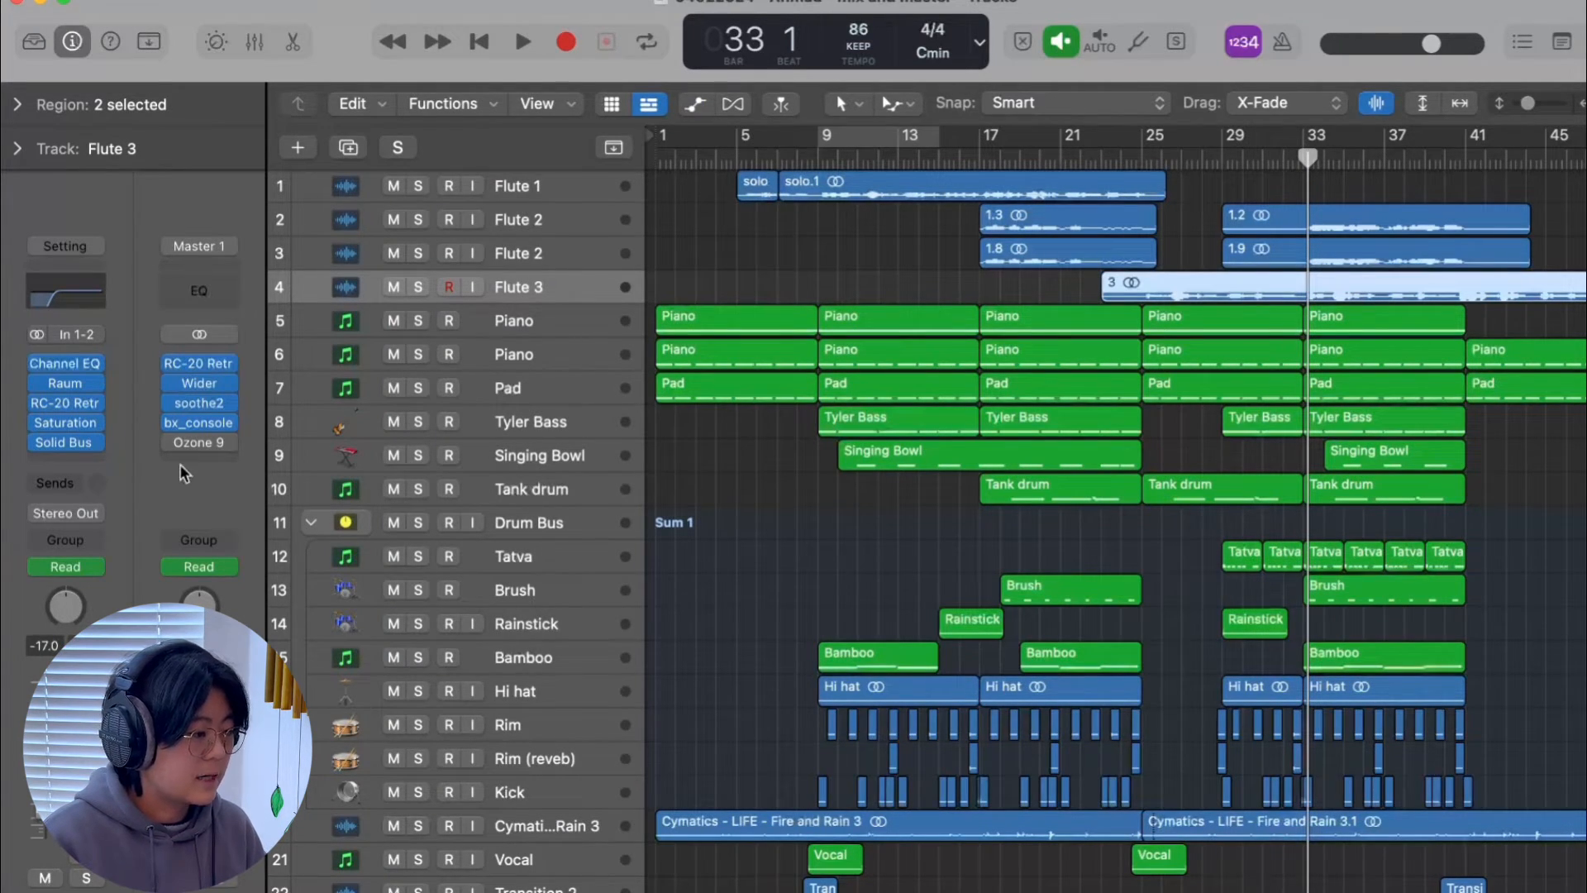
- Review the Master 1 channel's RC-20 Retro Color, close it and inspect the Wider plug-in
{"action": "left_click", "coordinate": [199, 363]}
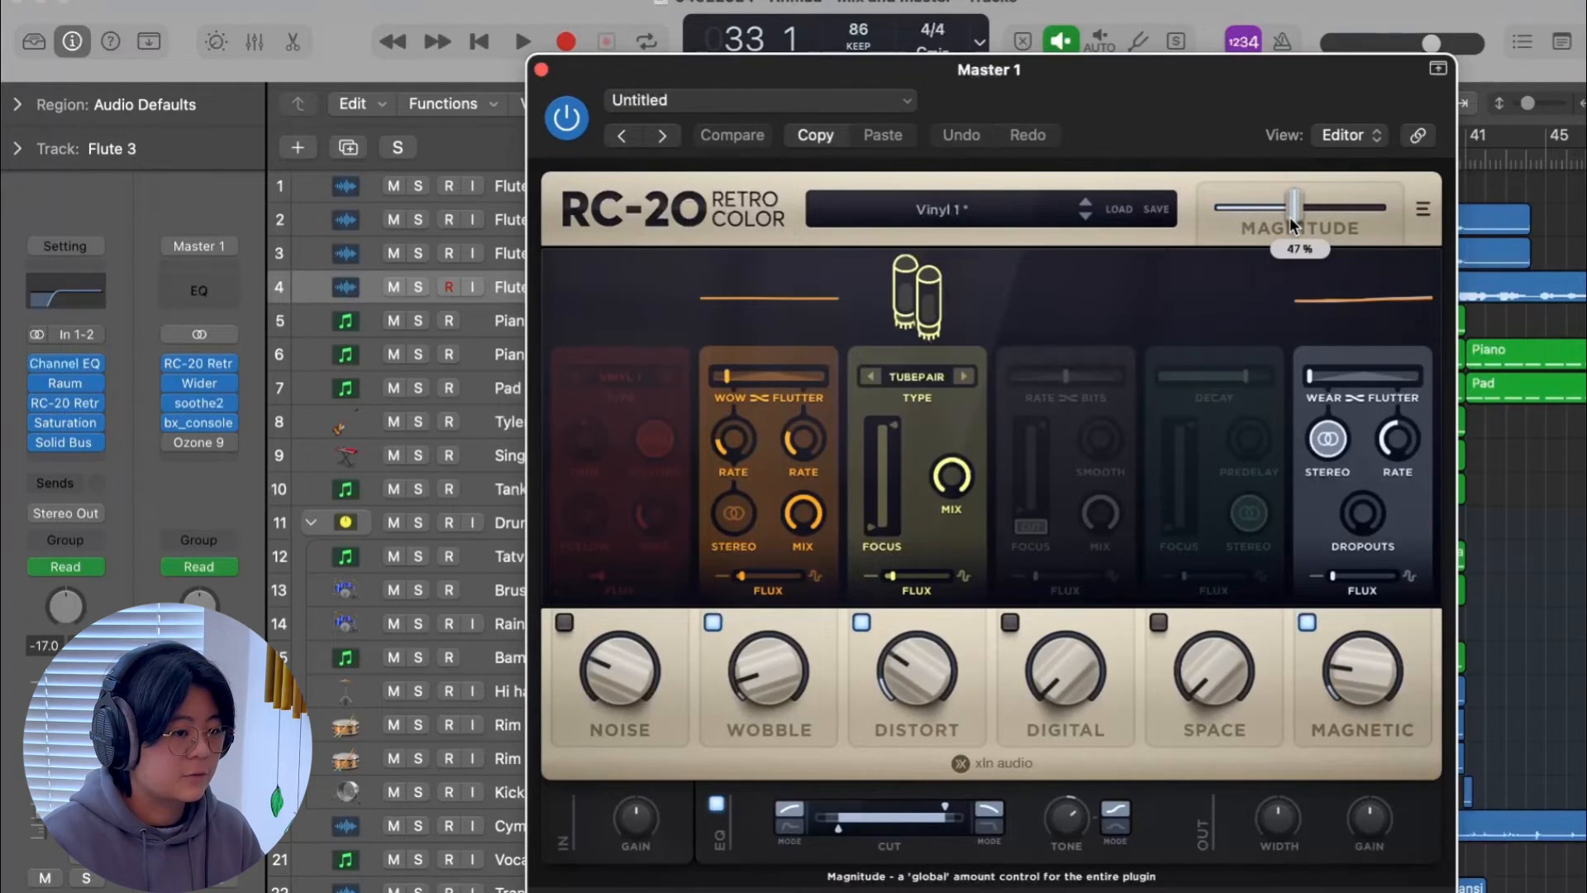
{"action": "left_click", "coordinate": [542, 70]}
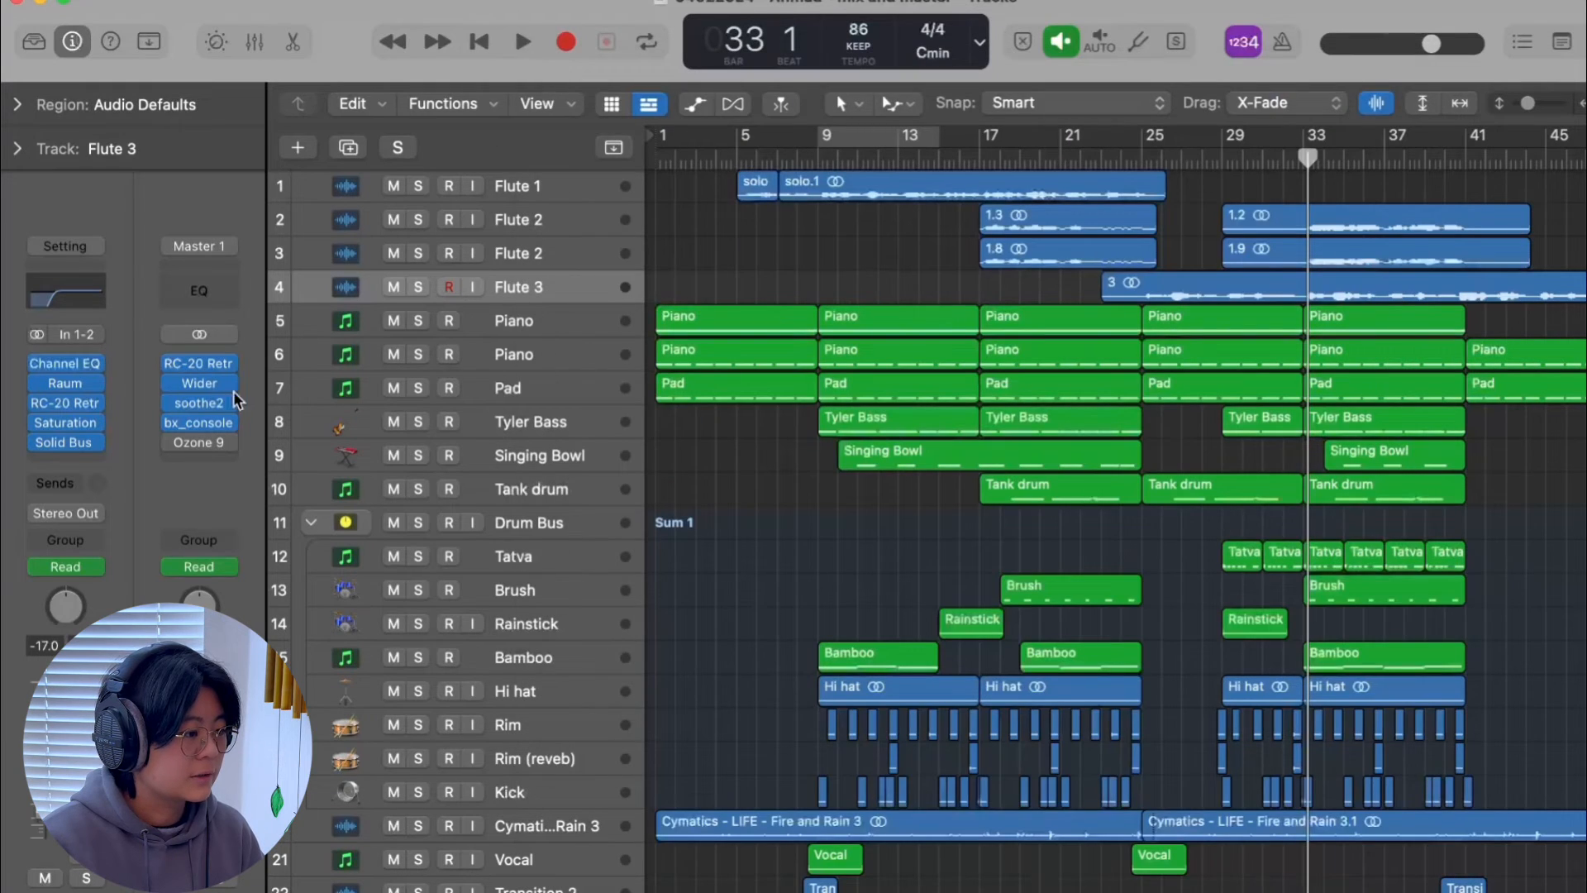
{"action": "left_click", "coordinate": [206, 384]}
{"action": "left_click_drag", "start_coordinate": [919, 315], "coordinate": [896, 286]}
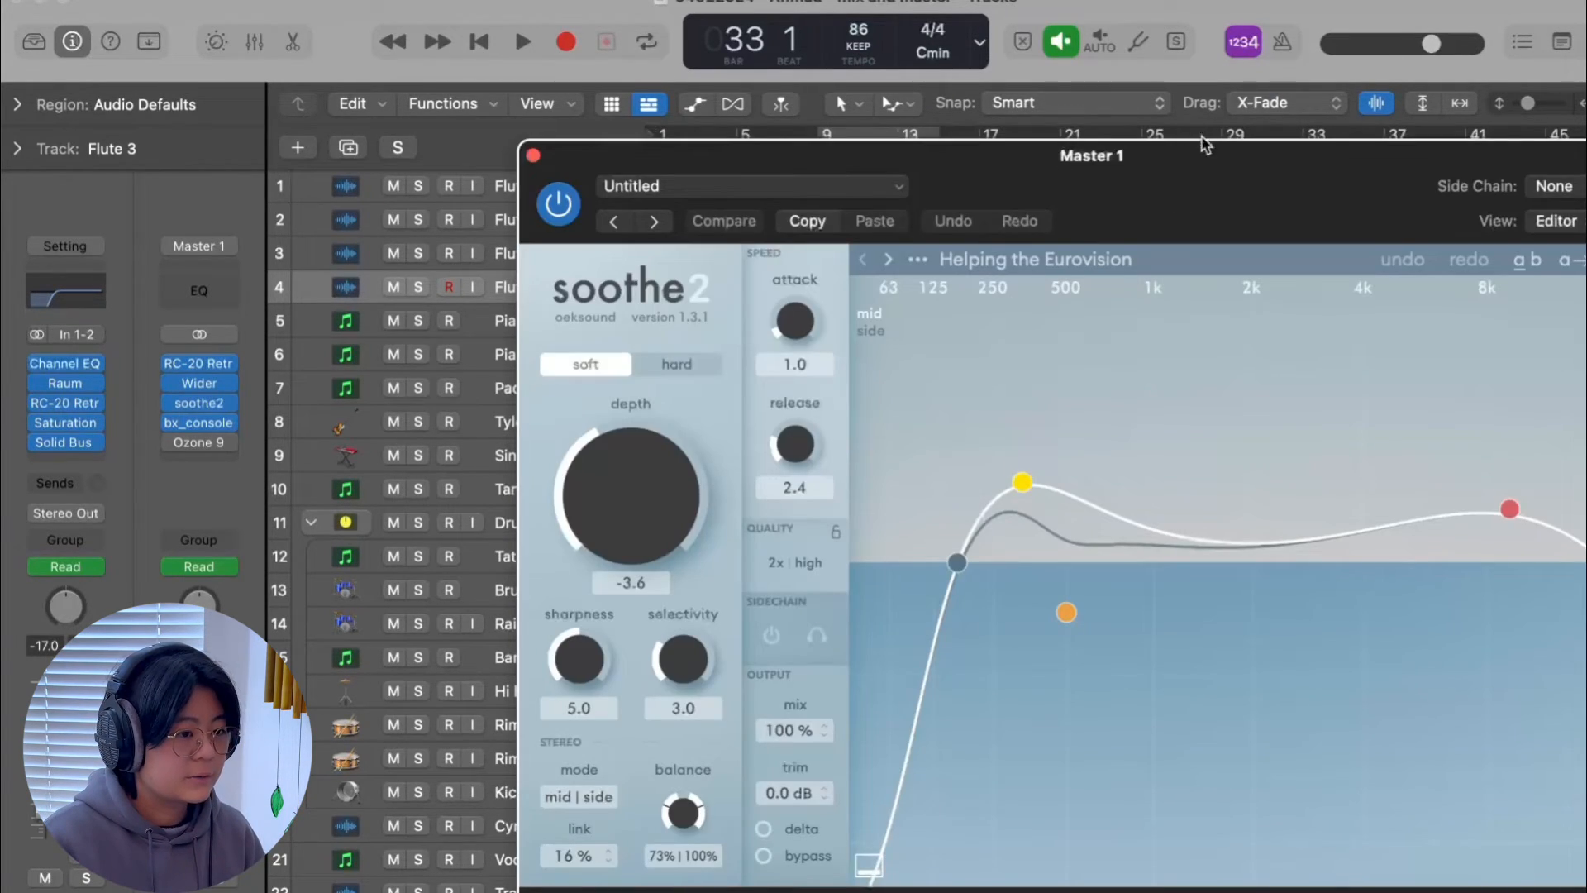
- Inspect the soothe2 settings on the Master 1 channel, and bring its bx_console N plug-in fully into view
{"action": "left_click_drag", "start_coordinate": [1205, 143], "coordinate": [1071, 78]}
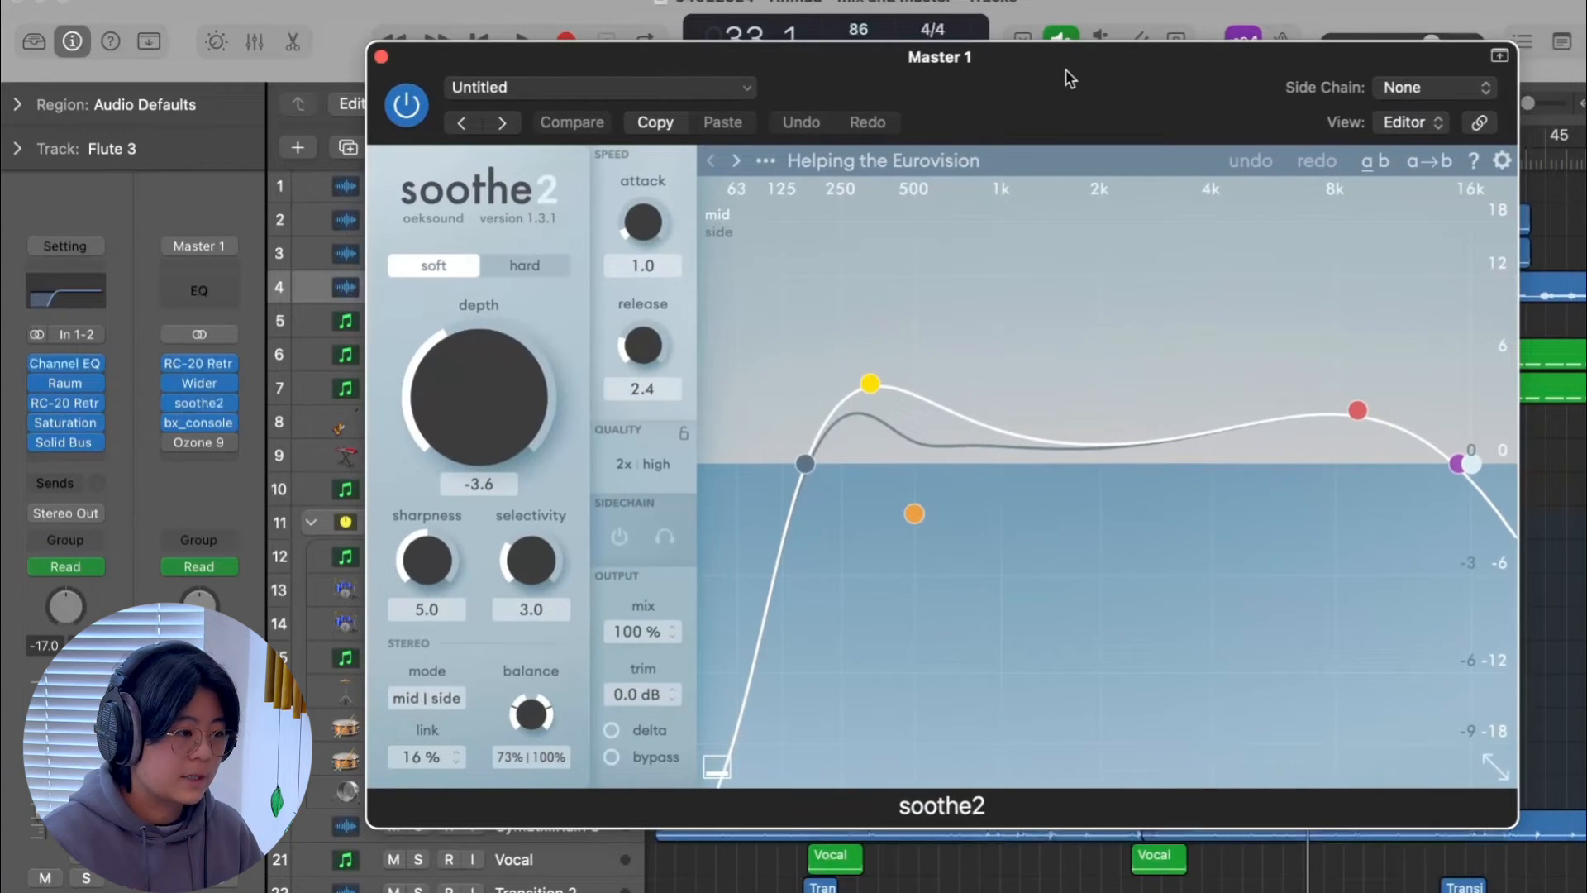
{"action": "mouse_move", "coordinate": [486, 265]}
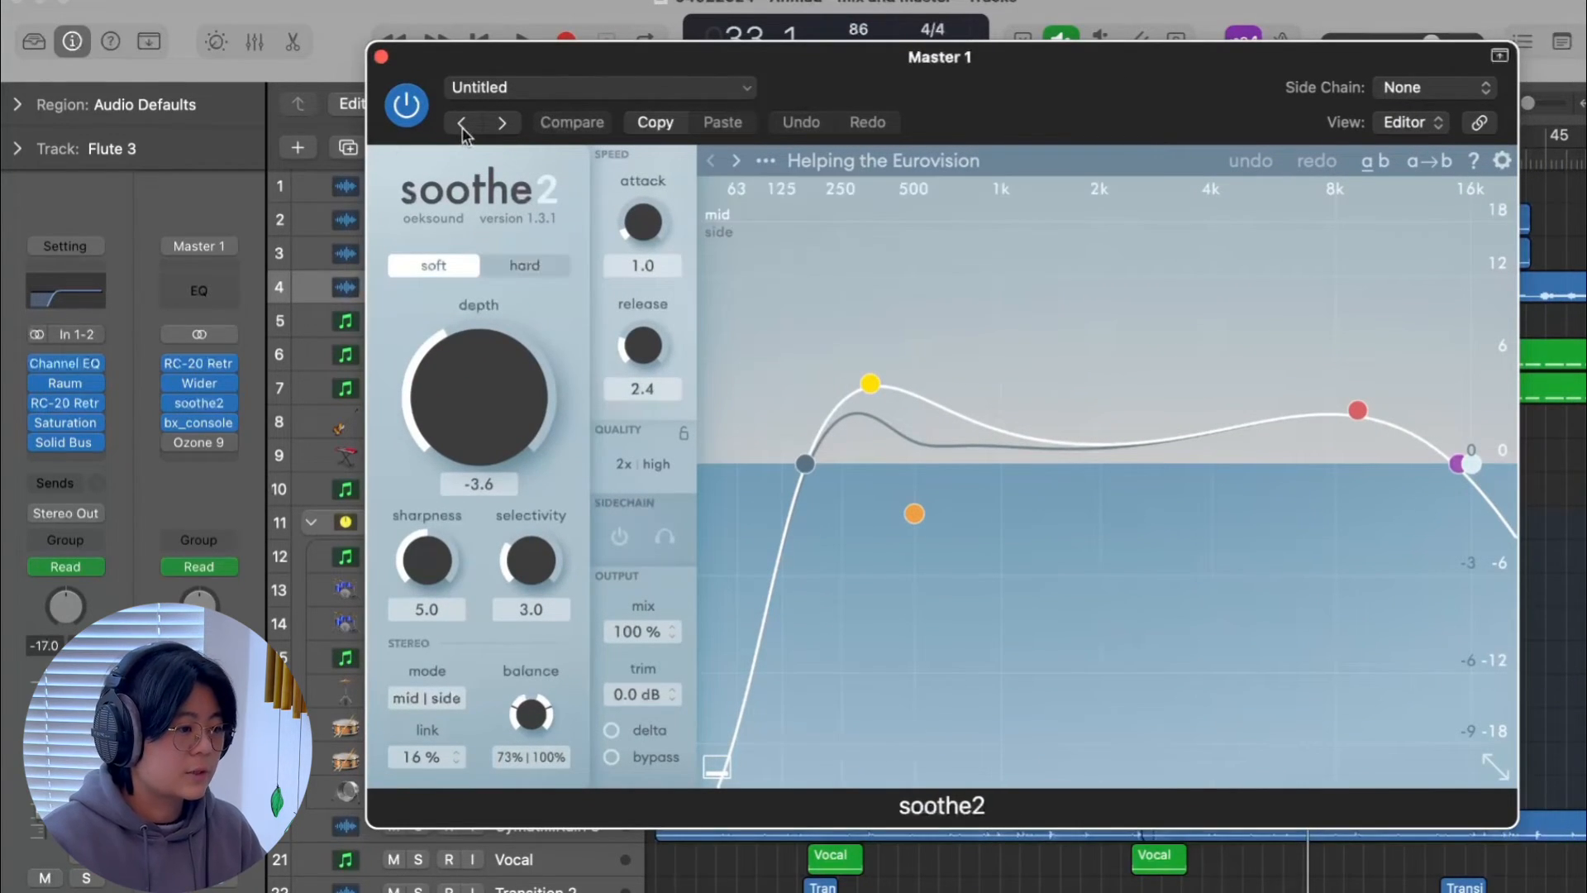
{"action": "left_click", "coordinate": [199, 423]}
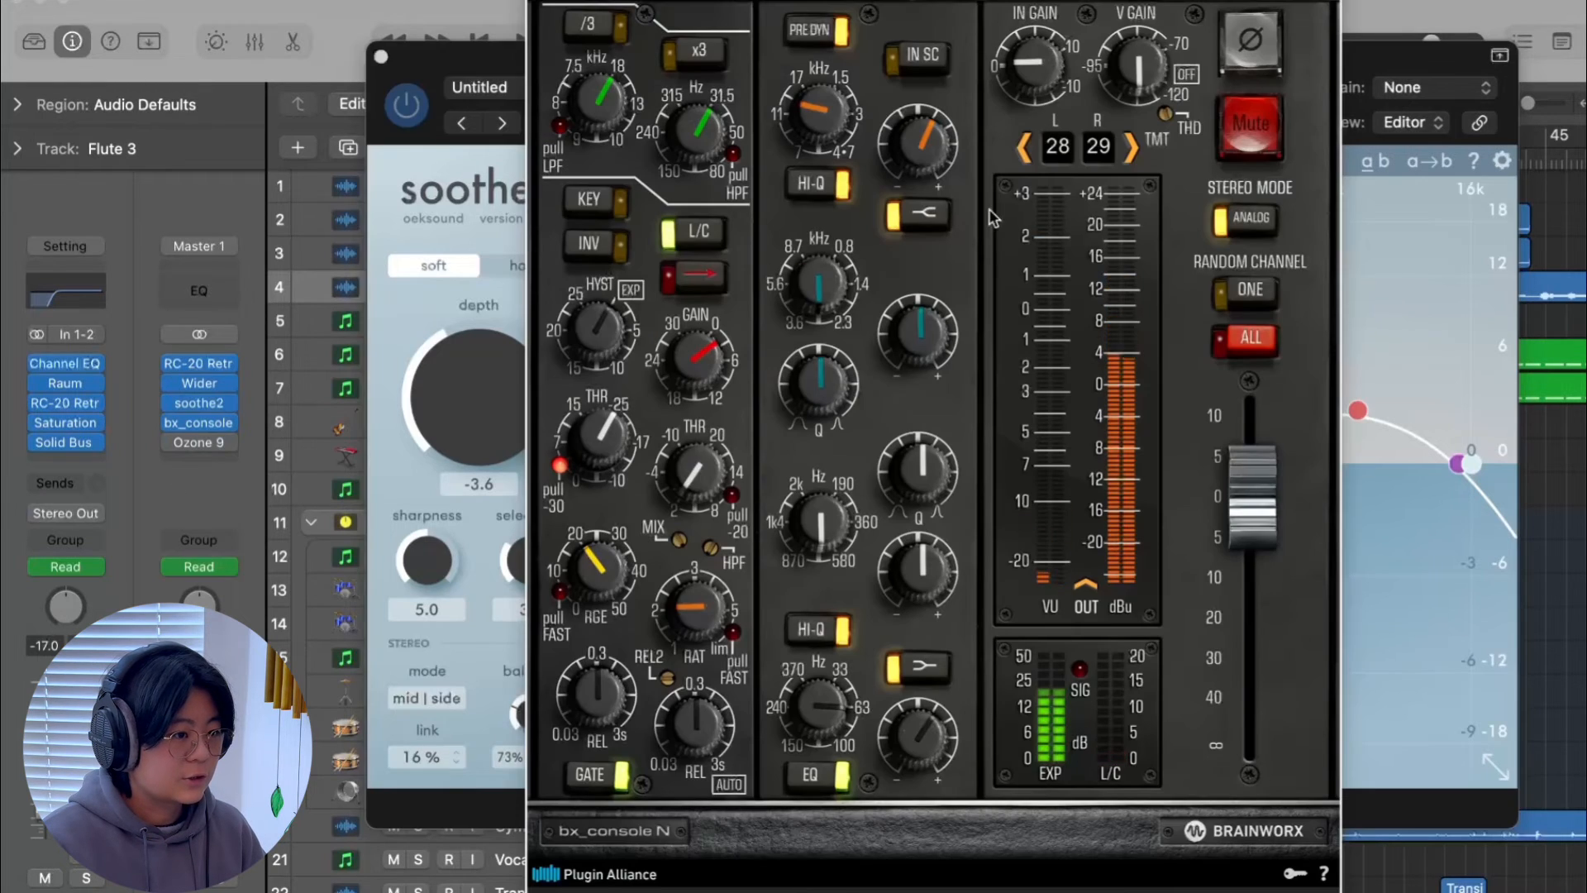
{"action": "left_click_drag", "start_coordinate": [525, 78], "coordinate": [522, 199]}
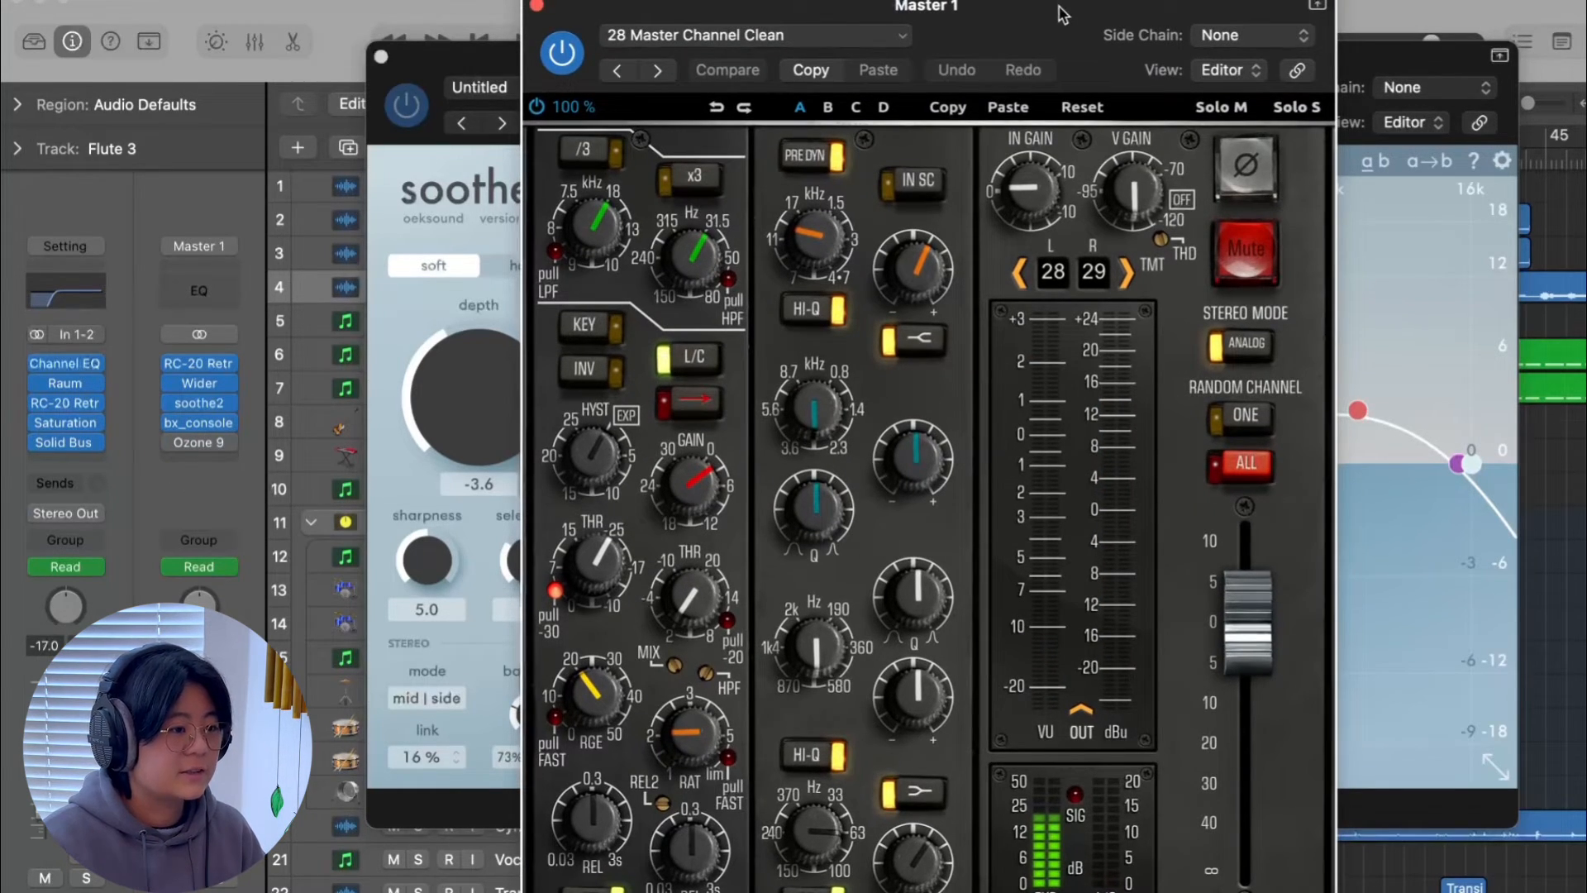
{"action": "left_click_drag", "start_coordinate": [1058, 6], "coordinate": [1059, 1]}
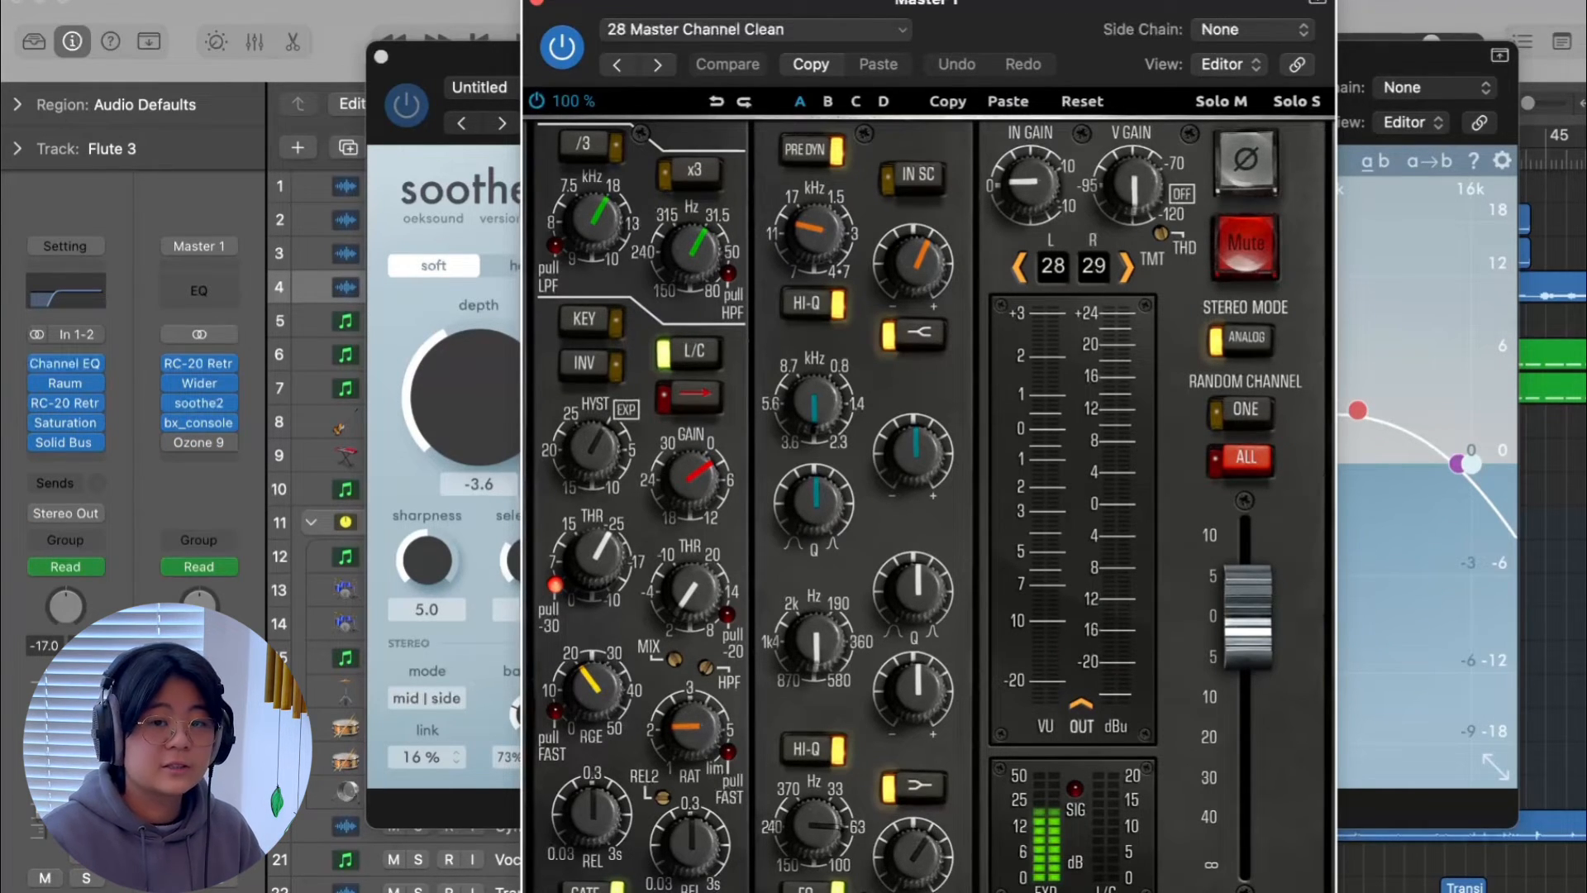
- Browse the bx_console N presets, choose 28 Master Channel Clean, and close both the bx_console N and soothe2 windows
{"action": "left_click", "coordinate": [842, 41]}
{"action": "scroll", "coordinate": [724, 727], "scroll_direction": "down", "scroll_amount": 10}
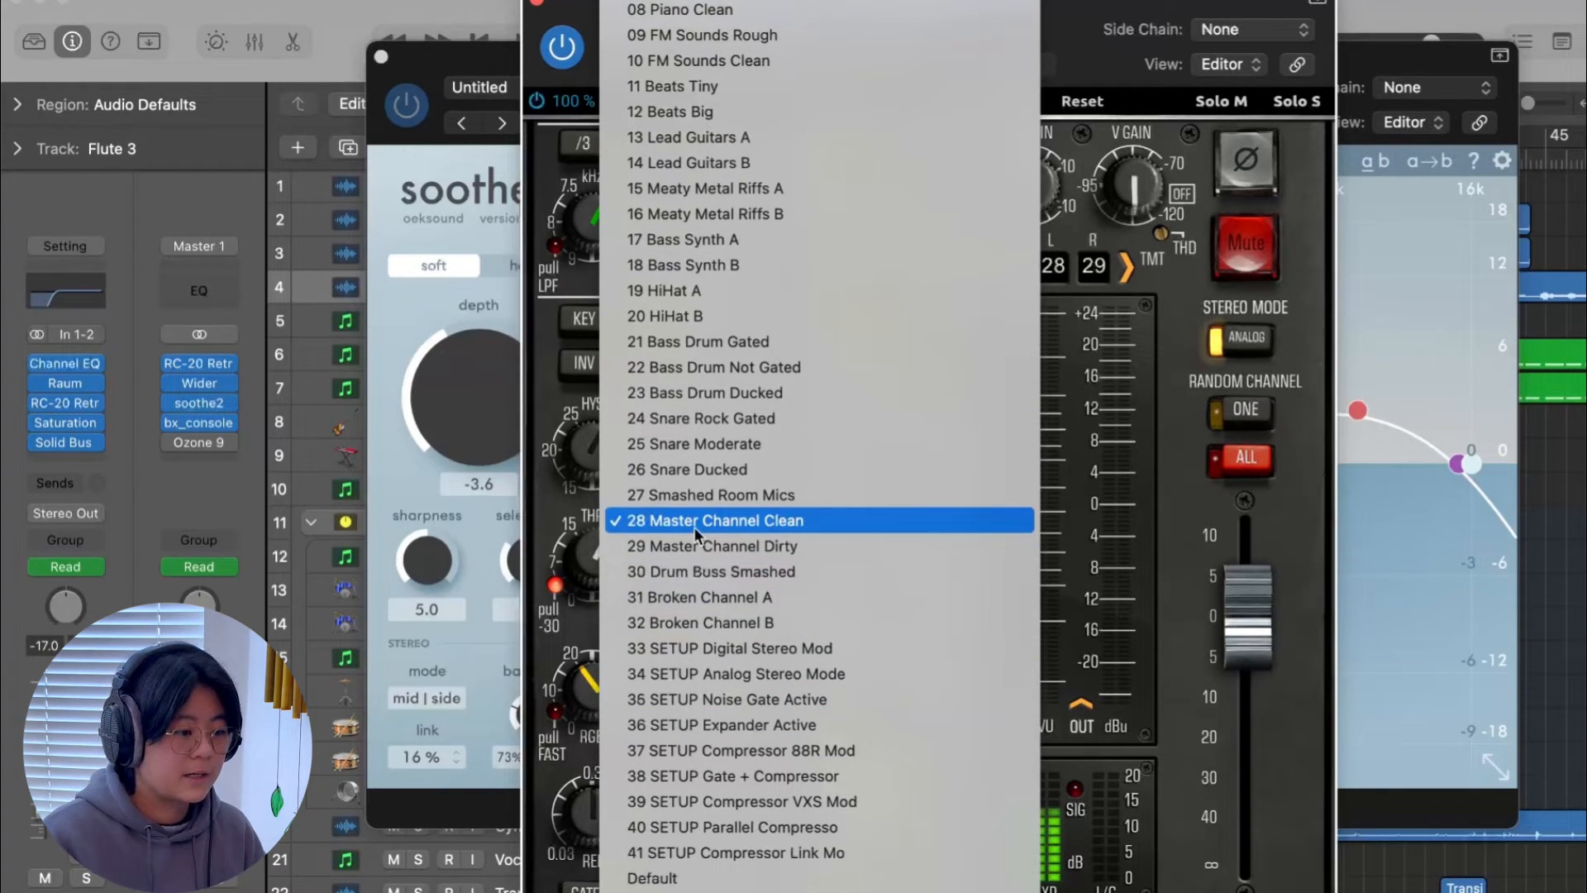
{"action": "left_click", "coordinate": [692, 521]}
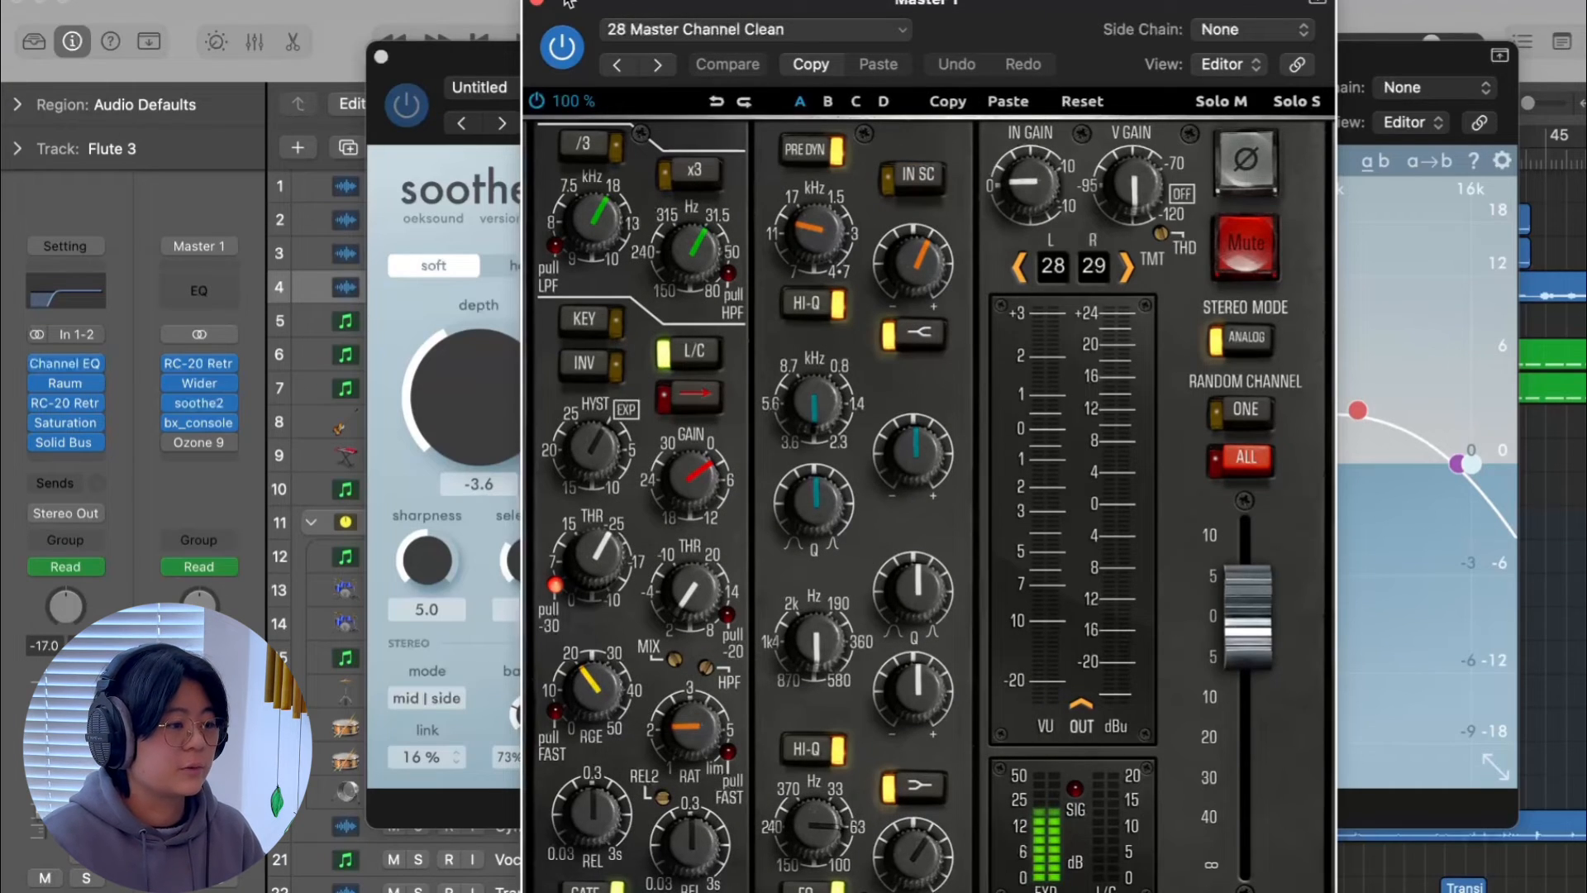
{"action": "left_click", "coordinate": [534, 4]}
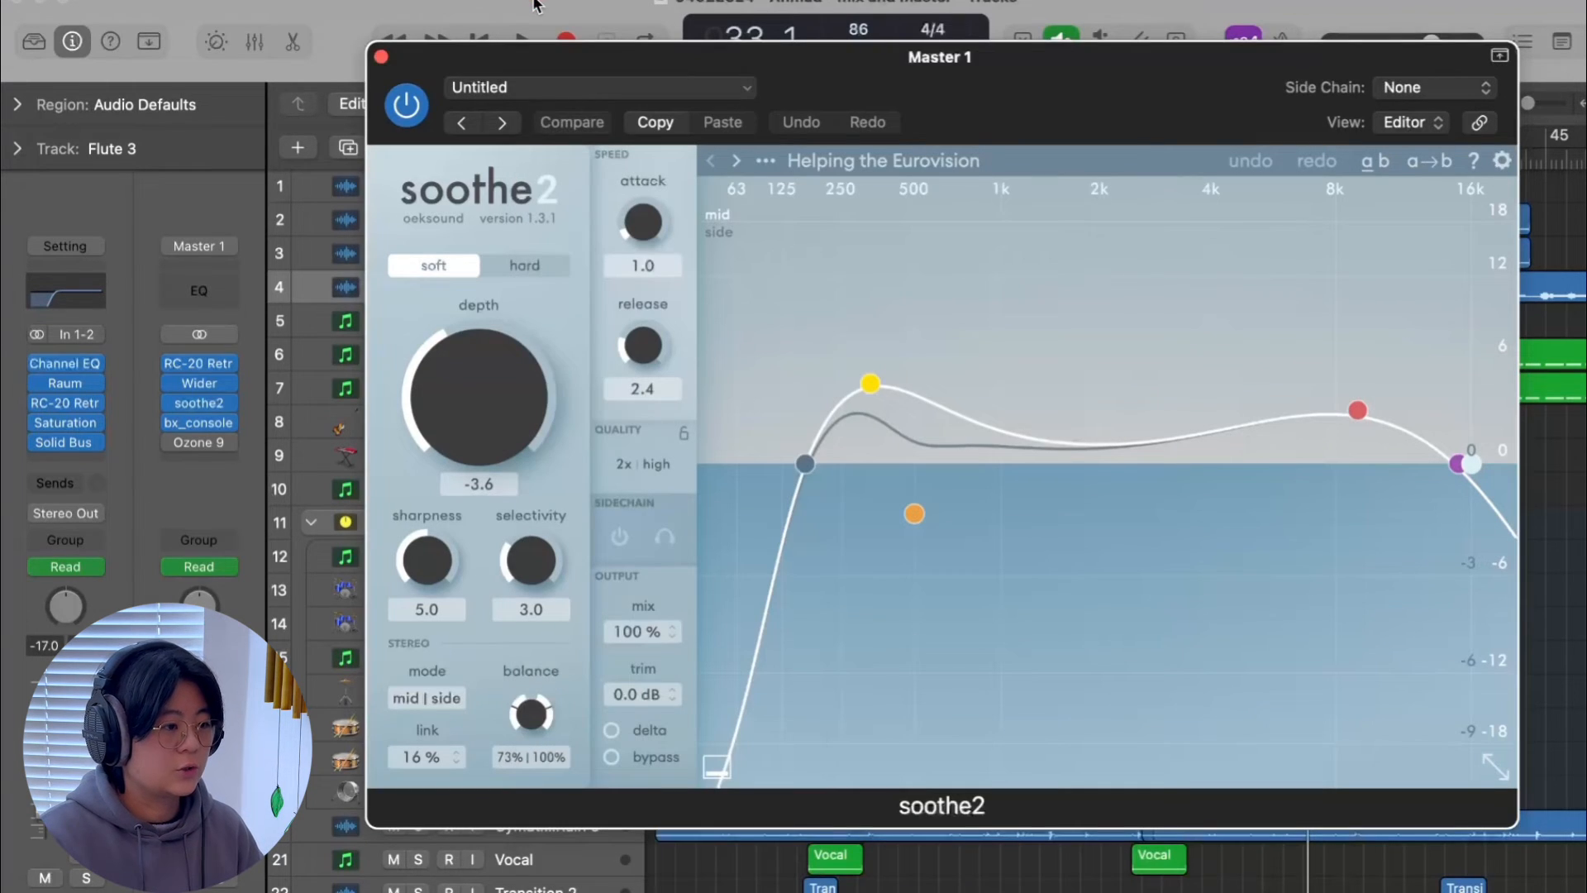
{"action": "left_click", "coordinate": [381, 57]}
- Open Ozone 9 on Master 1, look at the Master Assistant's module, loudness and destination options, and exit the assistant
{"action": "left_click", "coordinate": [541, 277]}
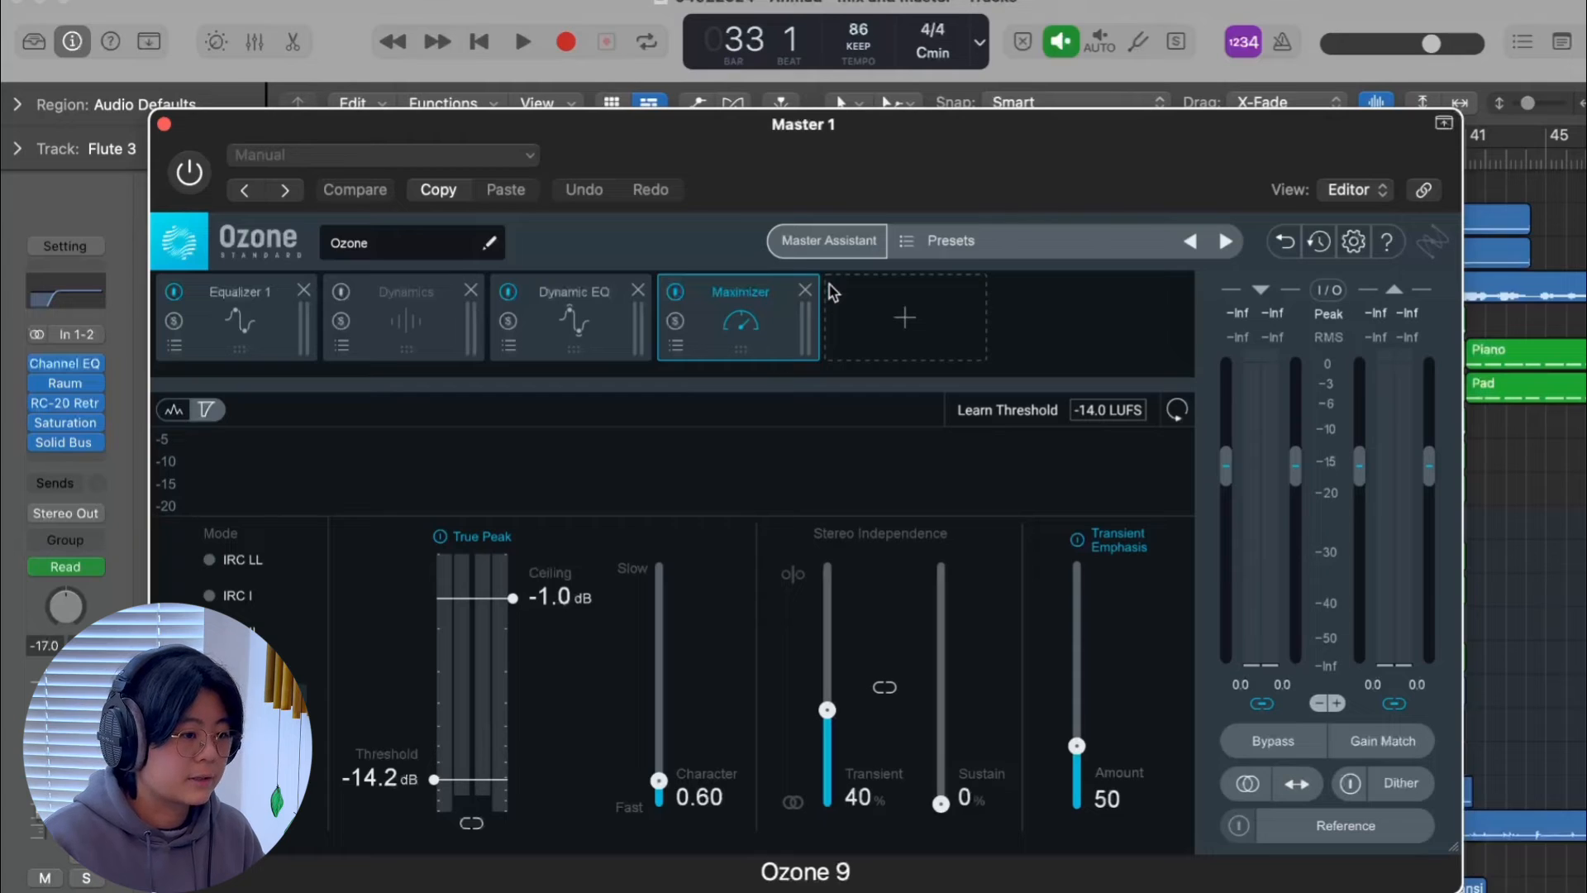
{"action": "left_click_drag", "start_coordinate": [876, 173], "coordinate": [876, 503]}
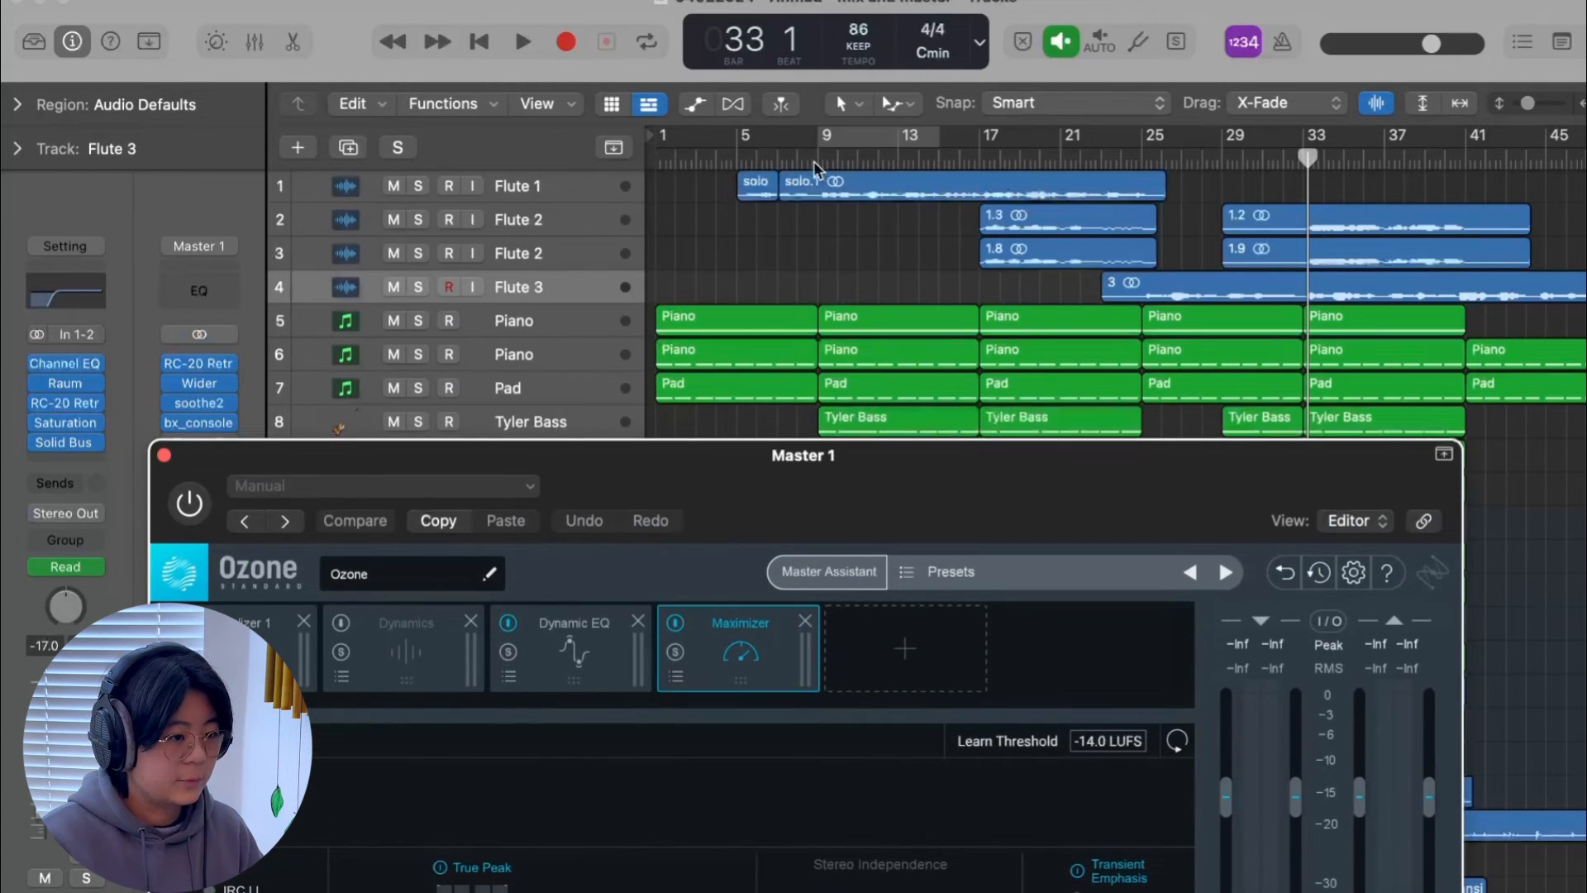
{"action": "left_click_drag", "start_coordinate": [952, 467], "coordinate": [952, 679]}
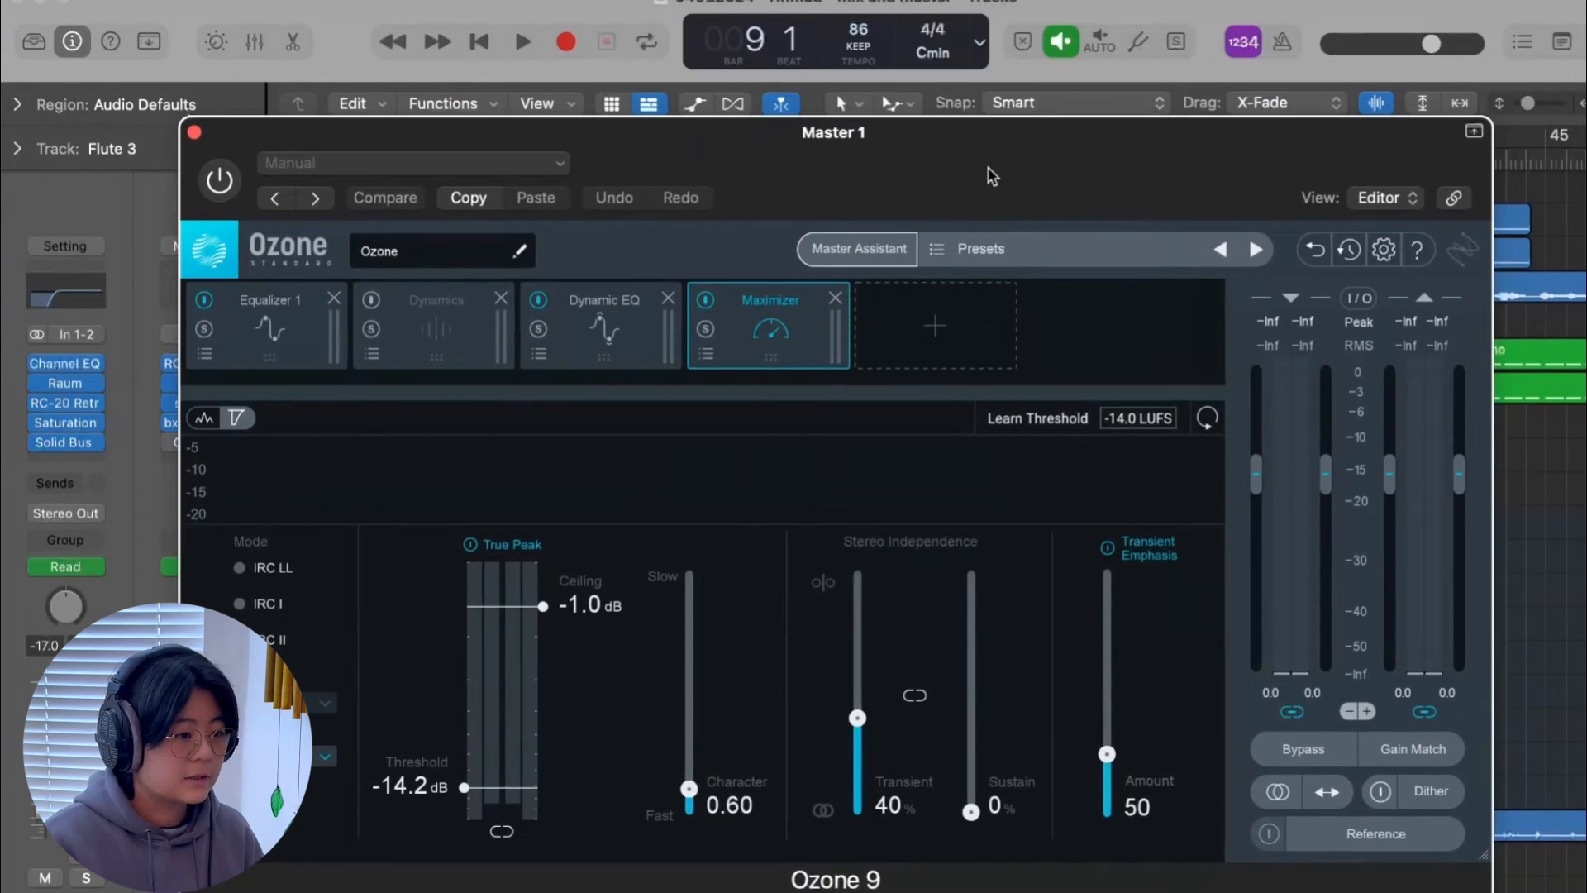
{"action": "left_click", "coordinate": [868, 250]}
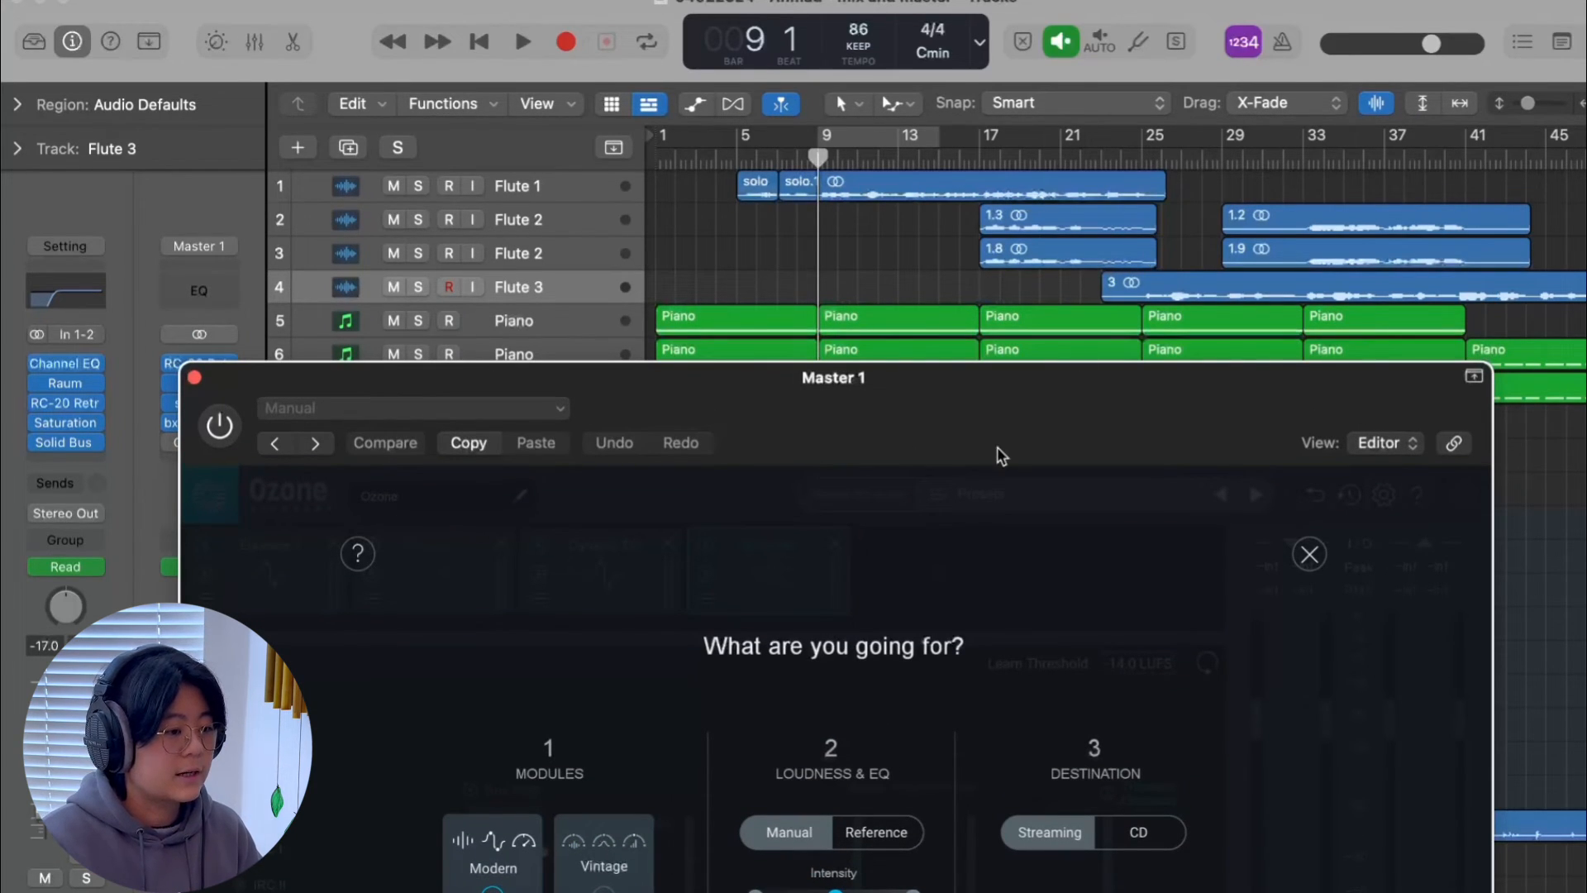
{"action": "left_click_drag", "start_coordinate": [997, 447], "coordinate": [996, 211]}
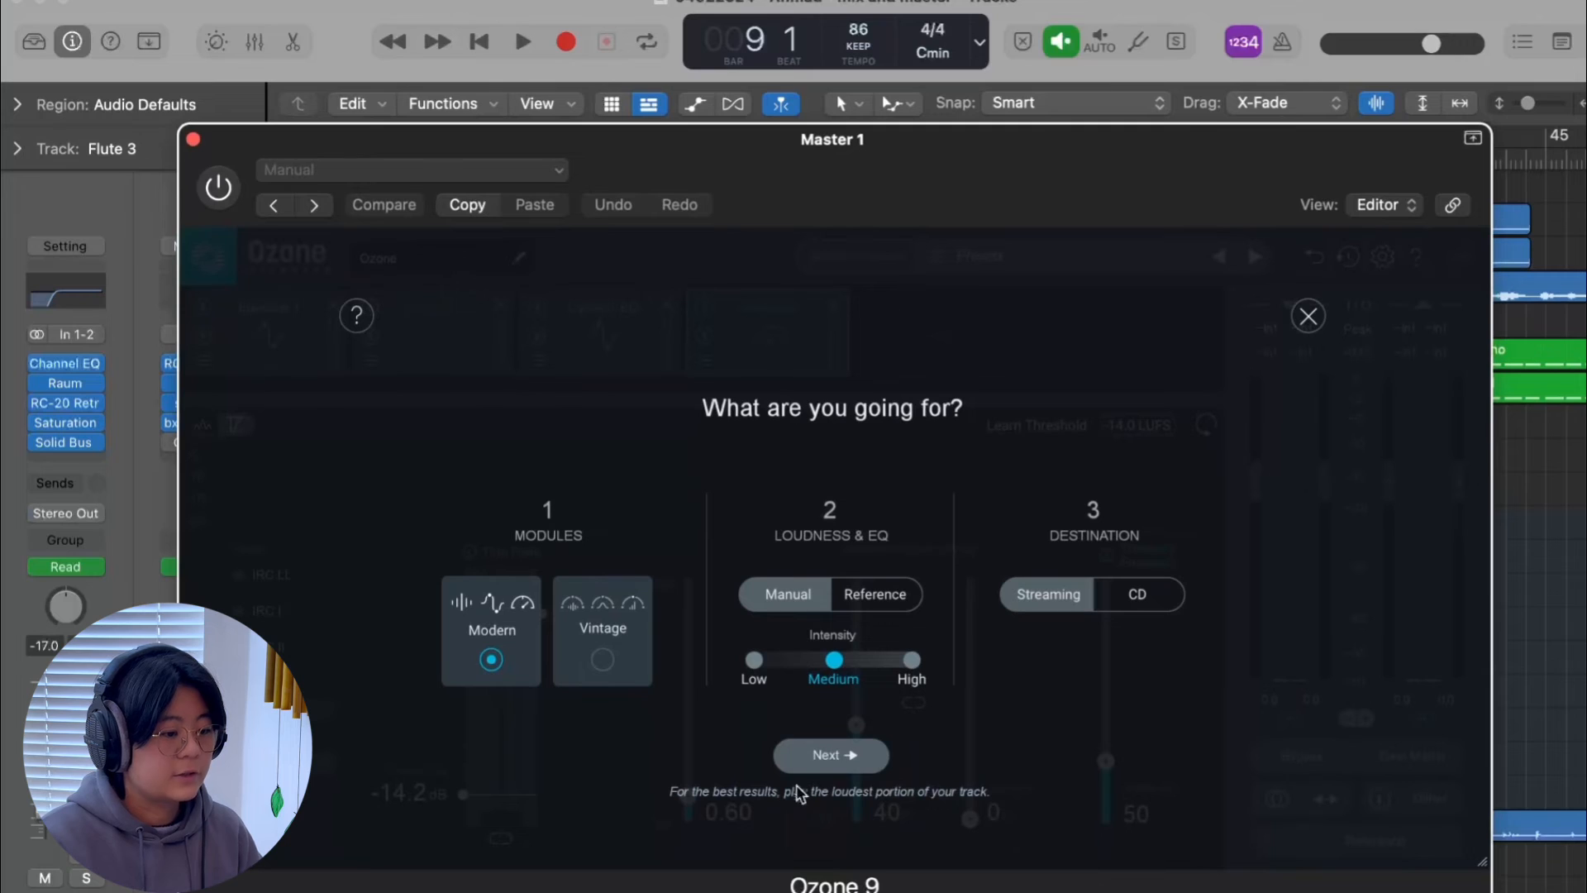
{"action": "left_click", "coordinate": [1308, 316]}
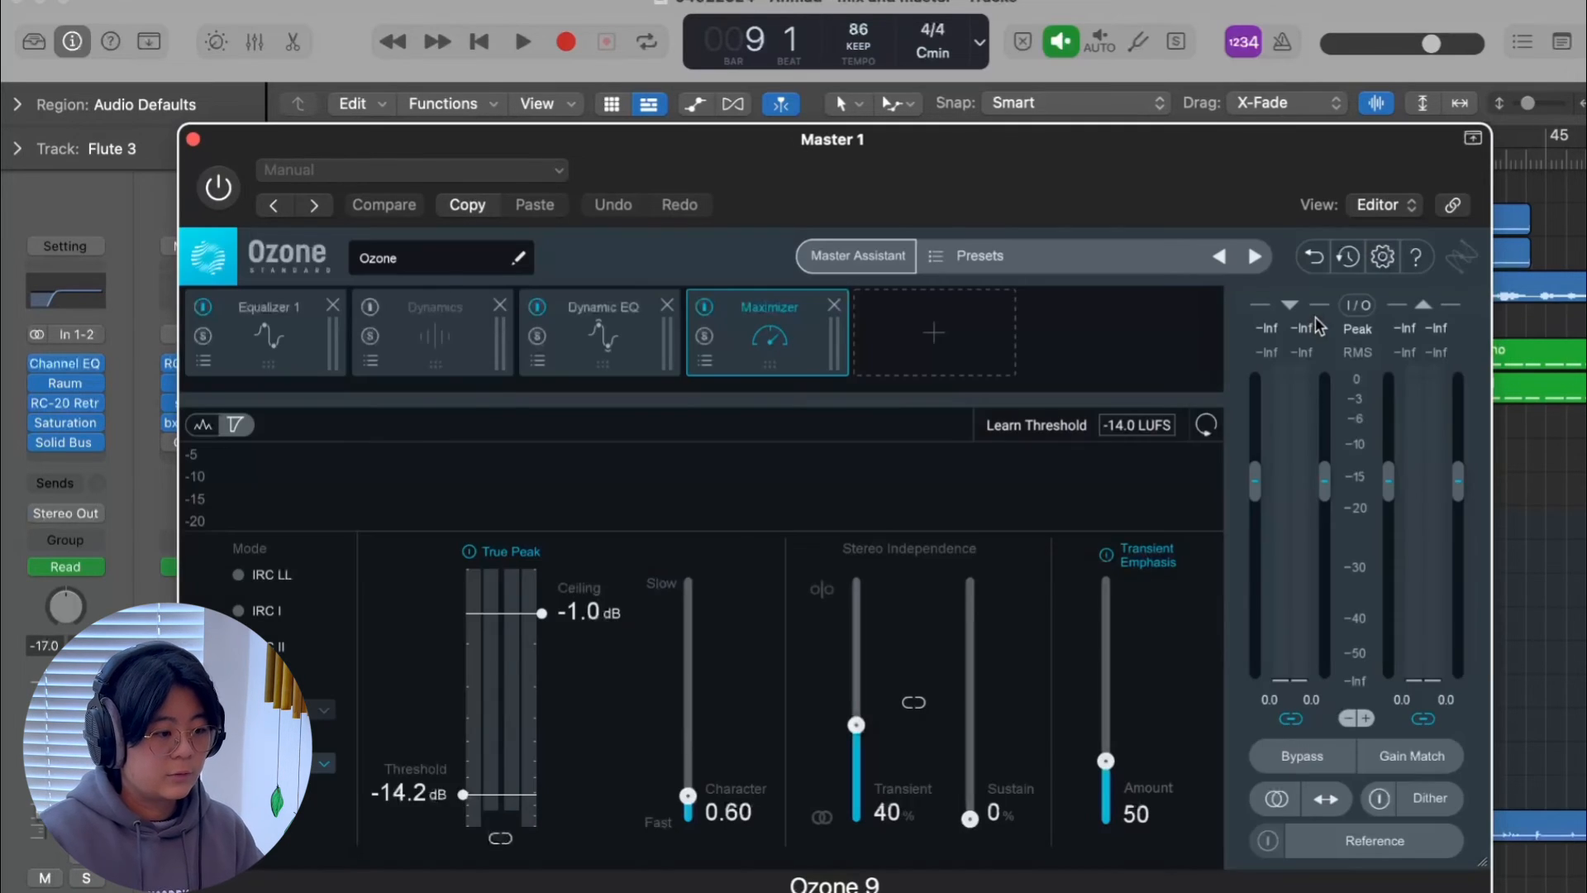
- Examine the Dynamic EQ and Equalizer 1 modules in Ozone 9, and close the plug-in
{"action": "left_click", "coordinate": [581, 343]}
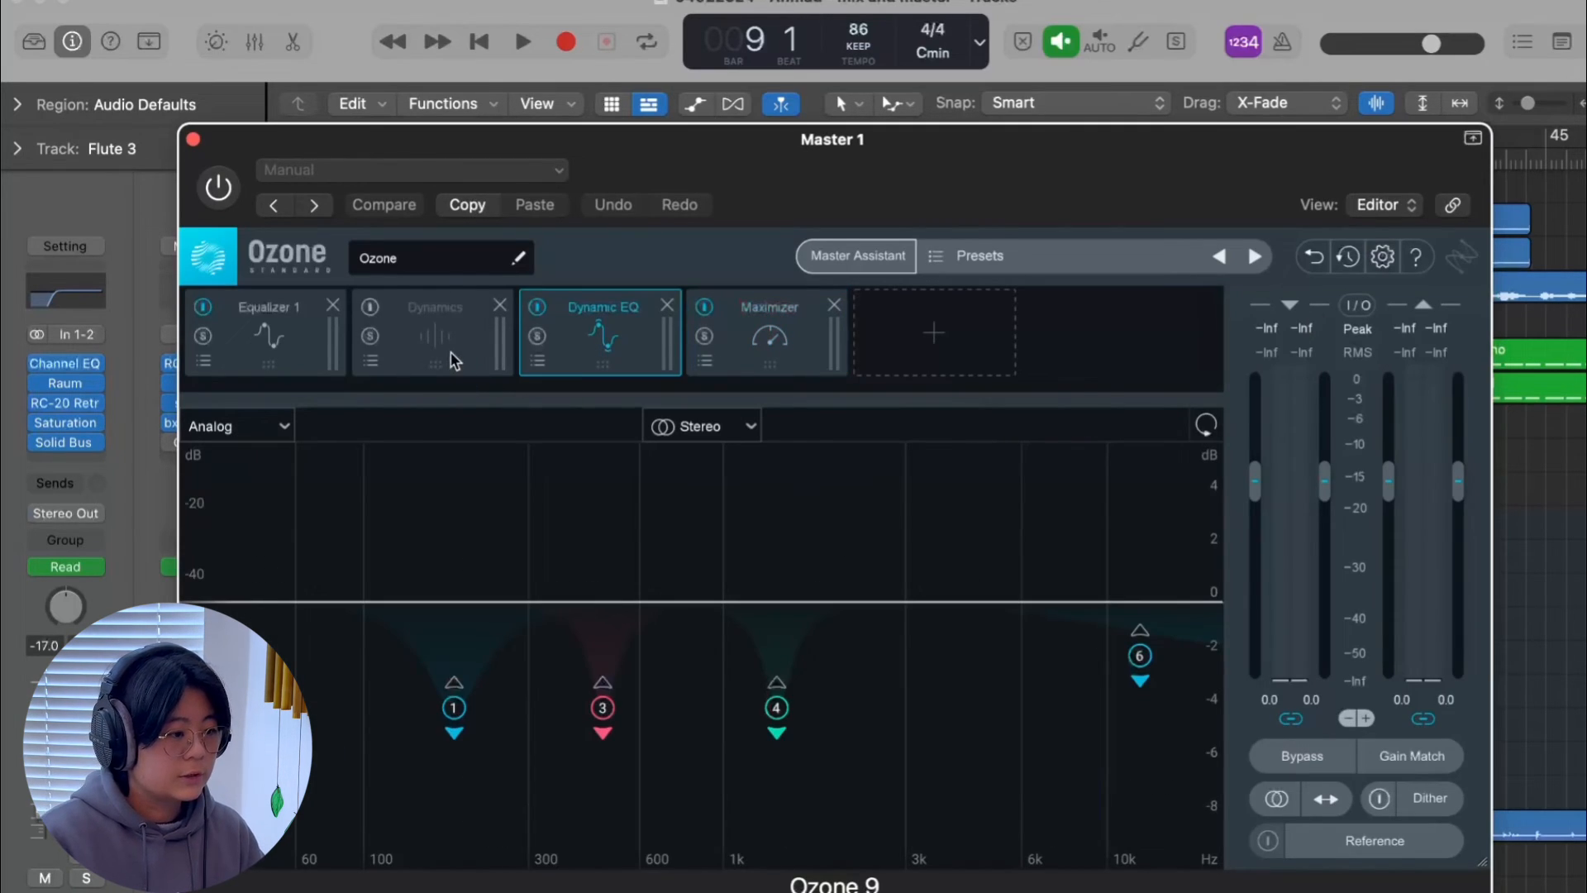
{"action": "left_click", "coordinate": [284, 346]}
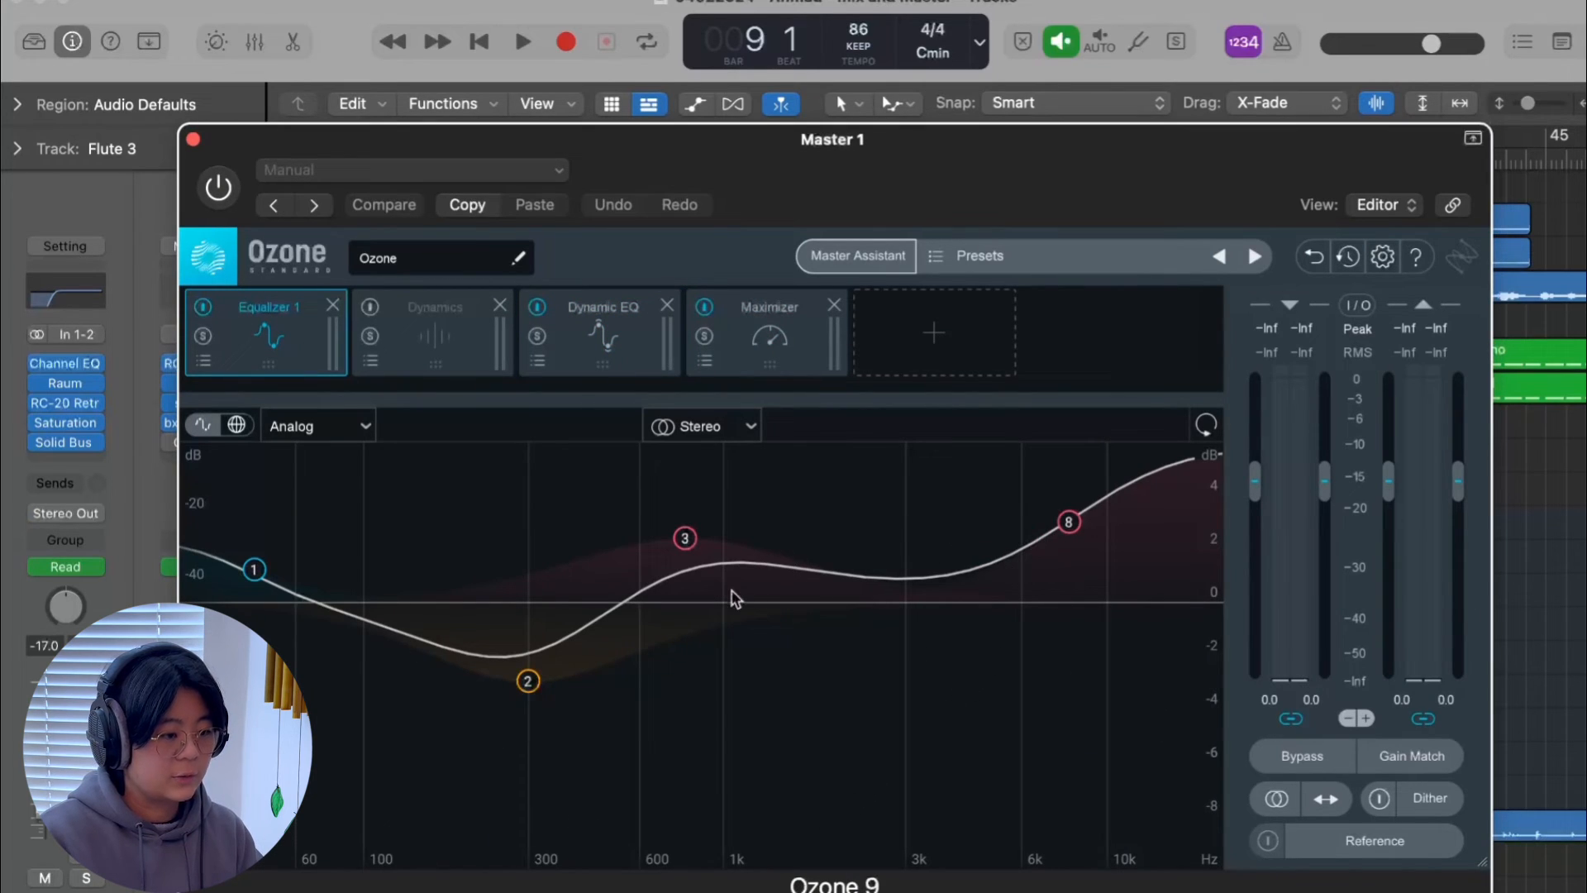
{"action": "left_click", "coordinate": [193, 138]}
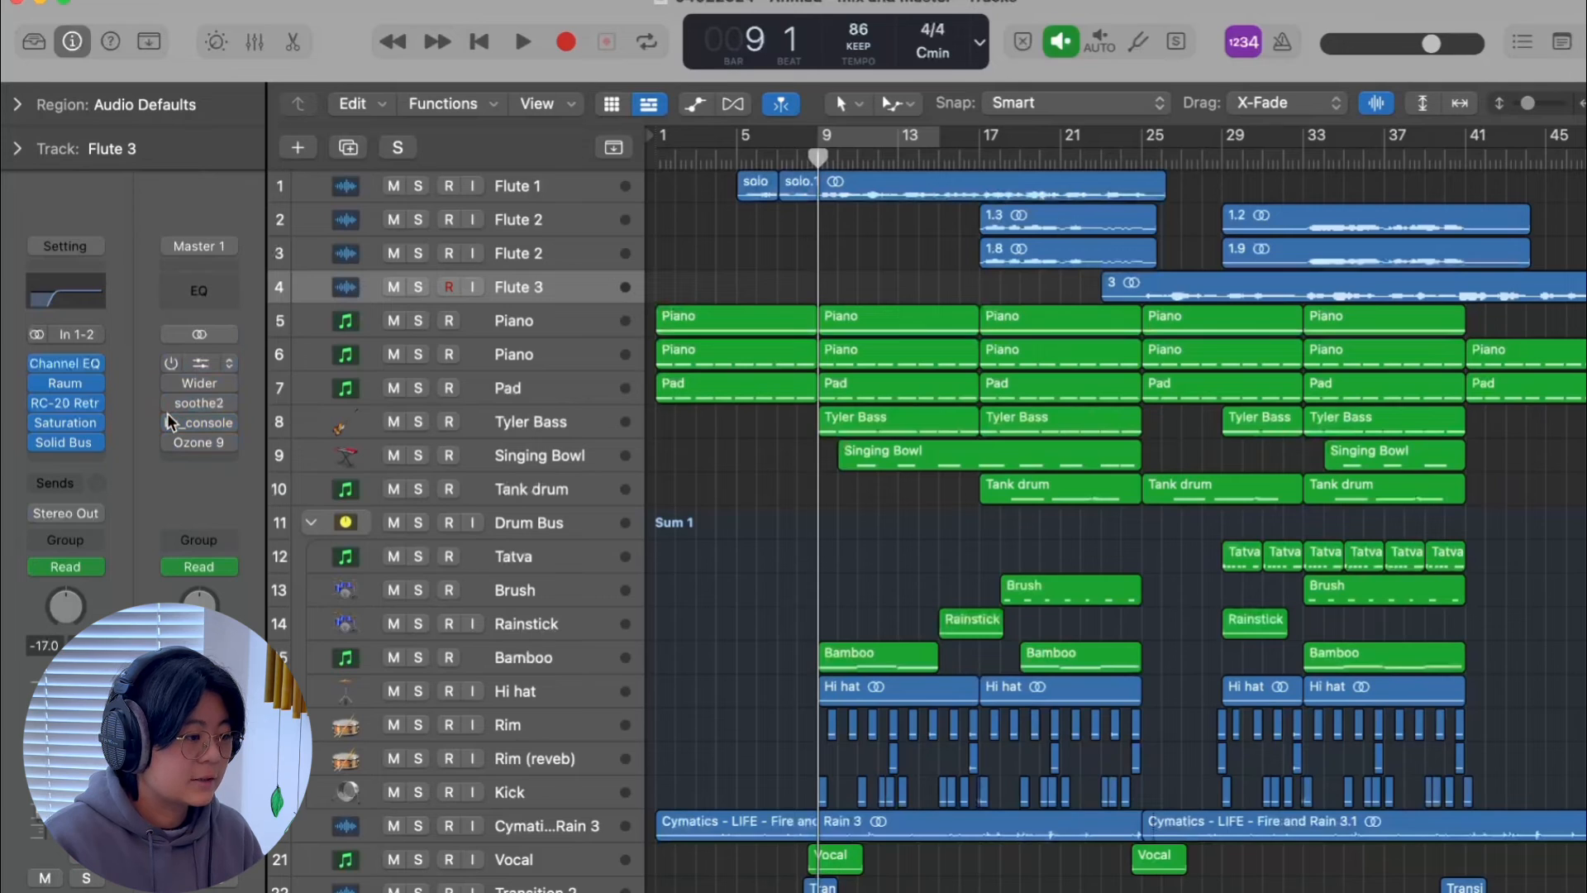
- Turn on a cycle range from bar 9 to bar 17 and play it with the Master 1 plug-ins bypassed
{"action": "left_click", "coordinate": [851, 151]}
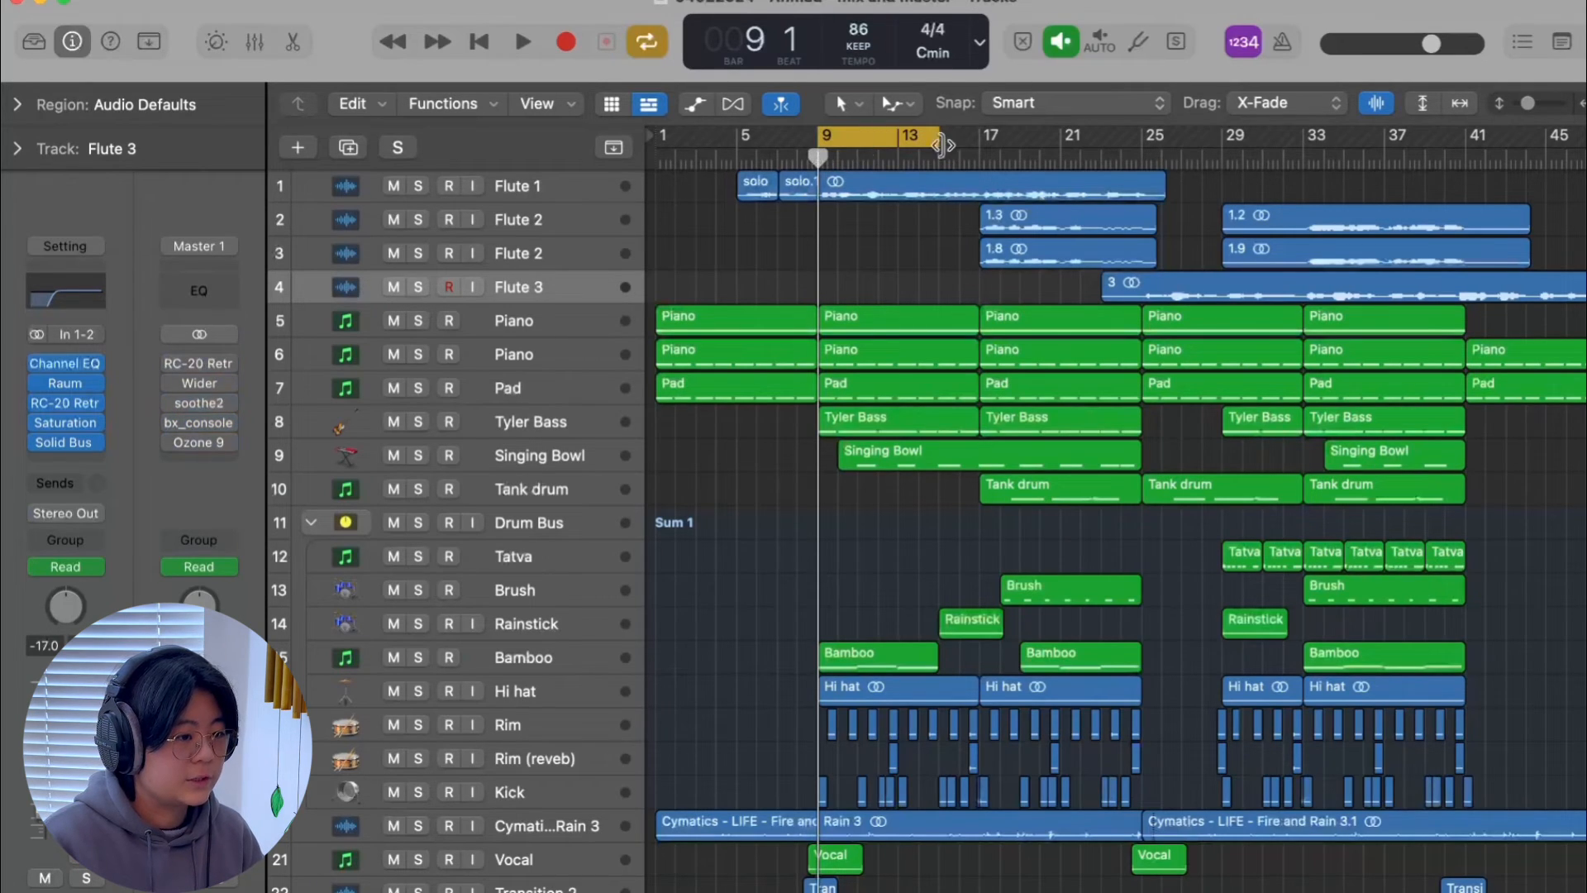
{"action": "left_click_drag", "start_coordinate": [940, 146], "coordinate": [980, 146]}
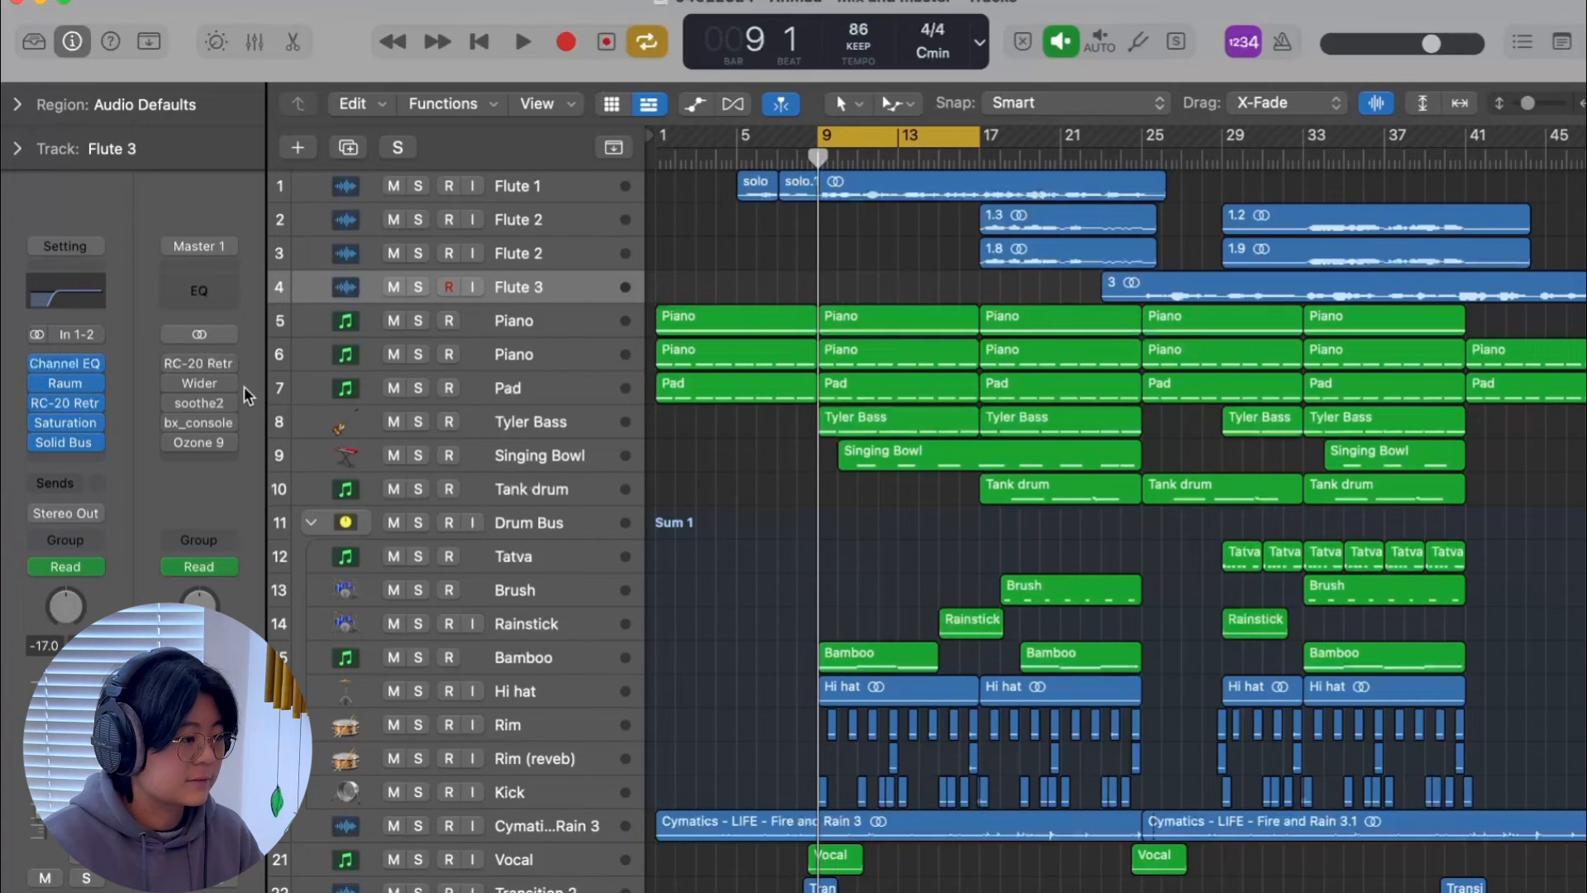
{"action": "key", "text": "space"}
- Re-enable RC-20, Wider, soothe2 and bx_console on Master 1 during playback, check the bx_console N window, and stop
{"action": "mouse_move", "coordinate": [175, 365]}
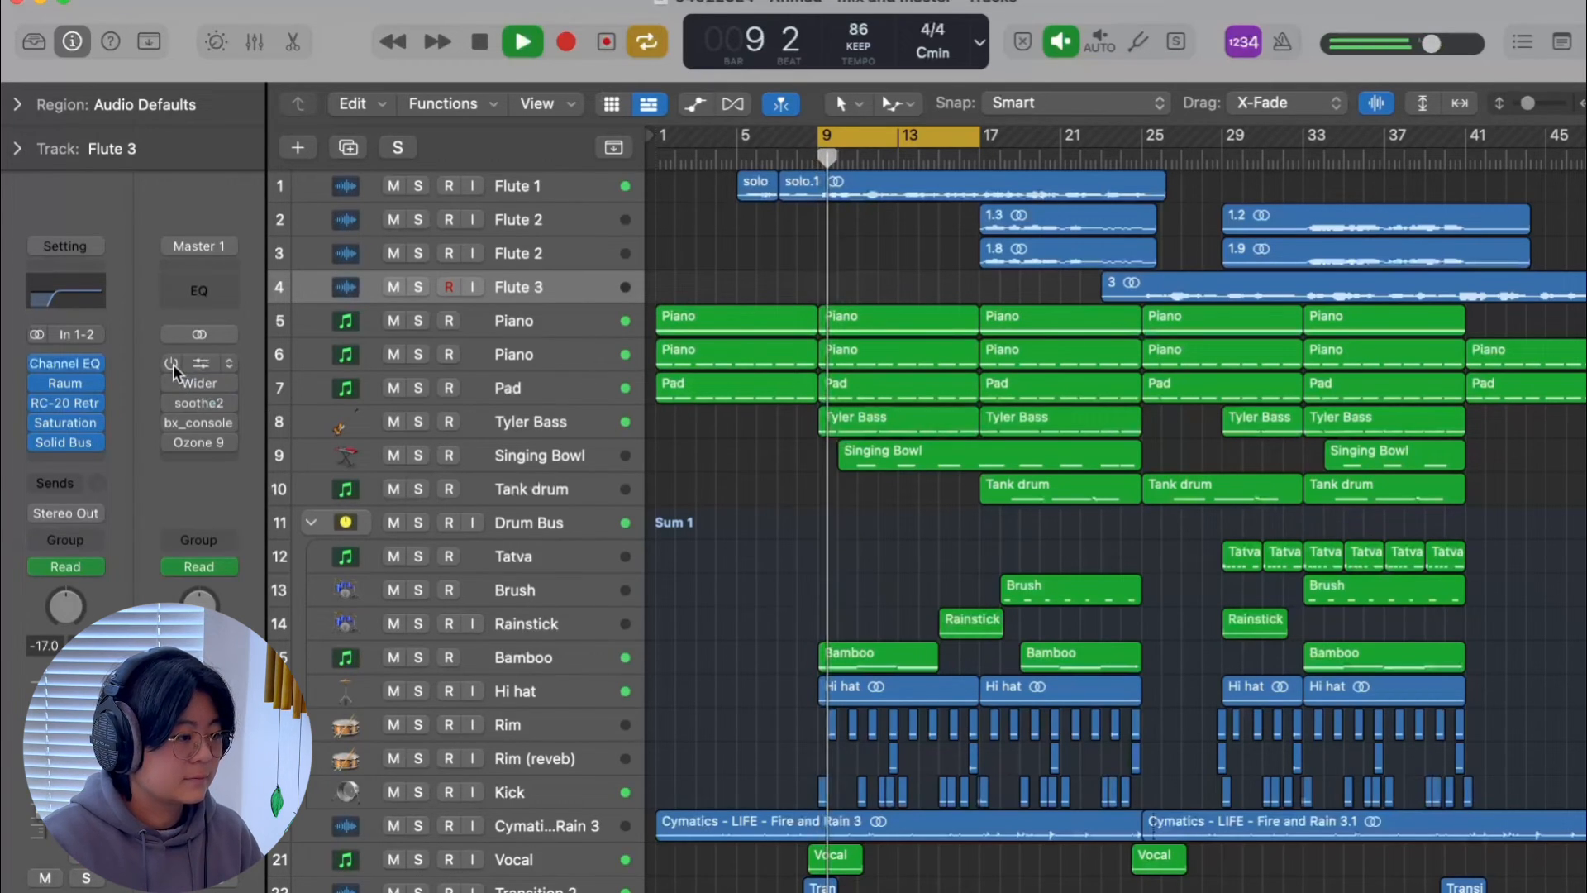
{"action": "left_click", "coordinate": [171, 364]}
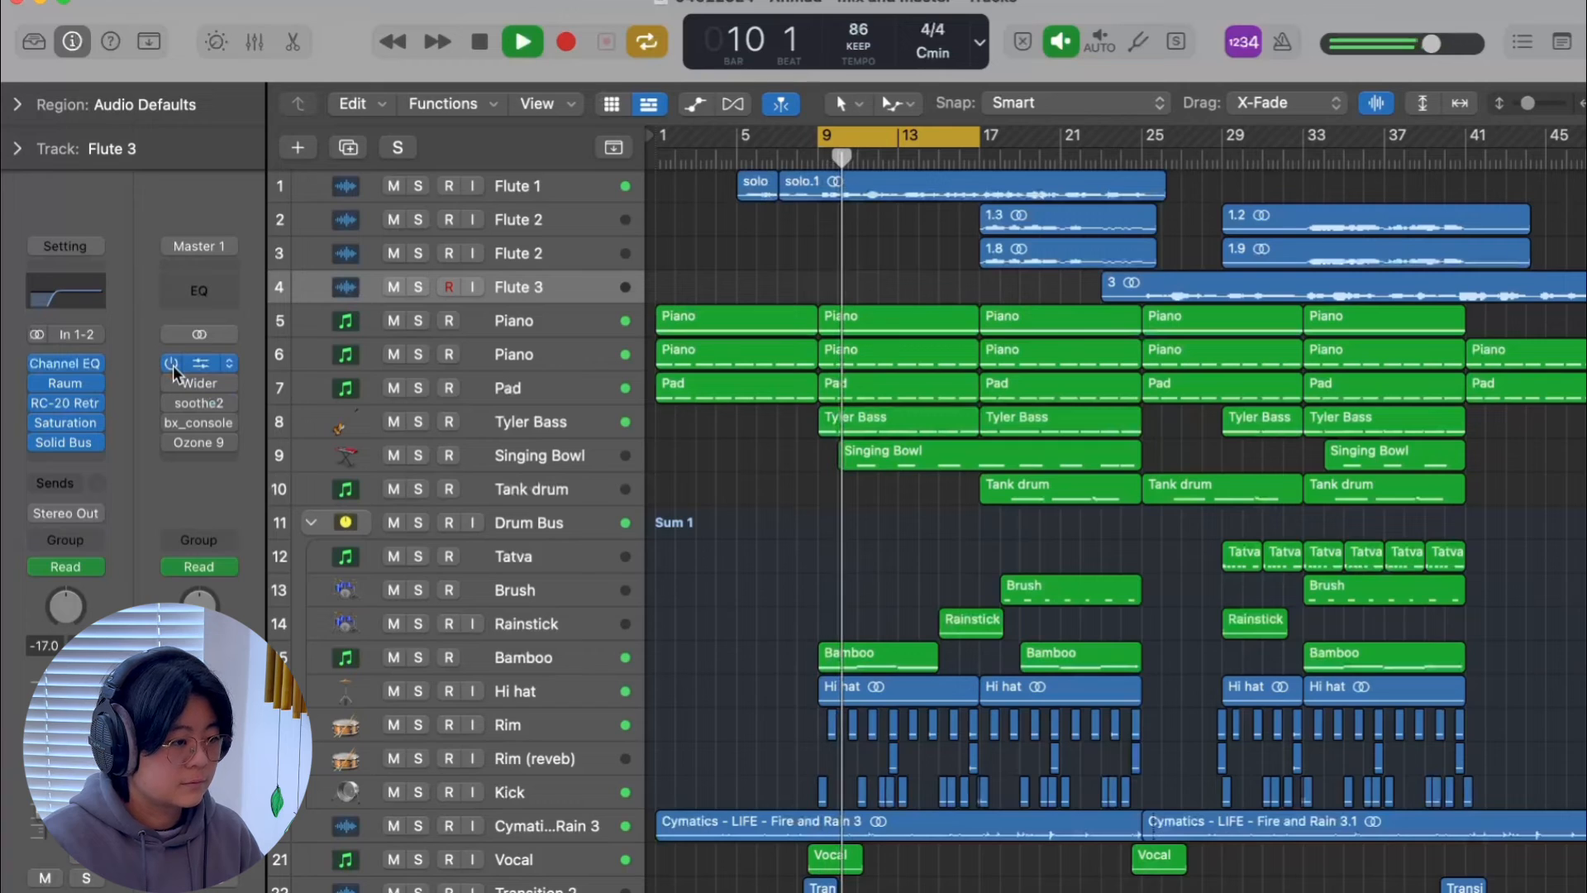
{"action": "mouse_move", "coordinate": [177, 376]}
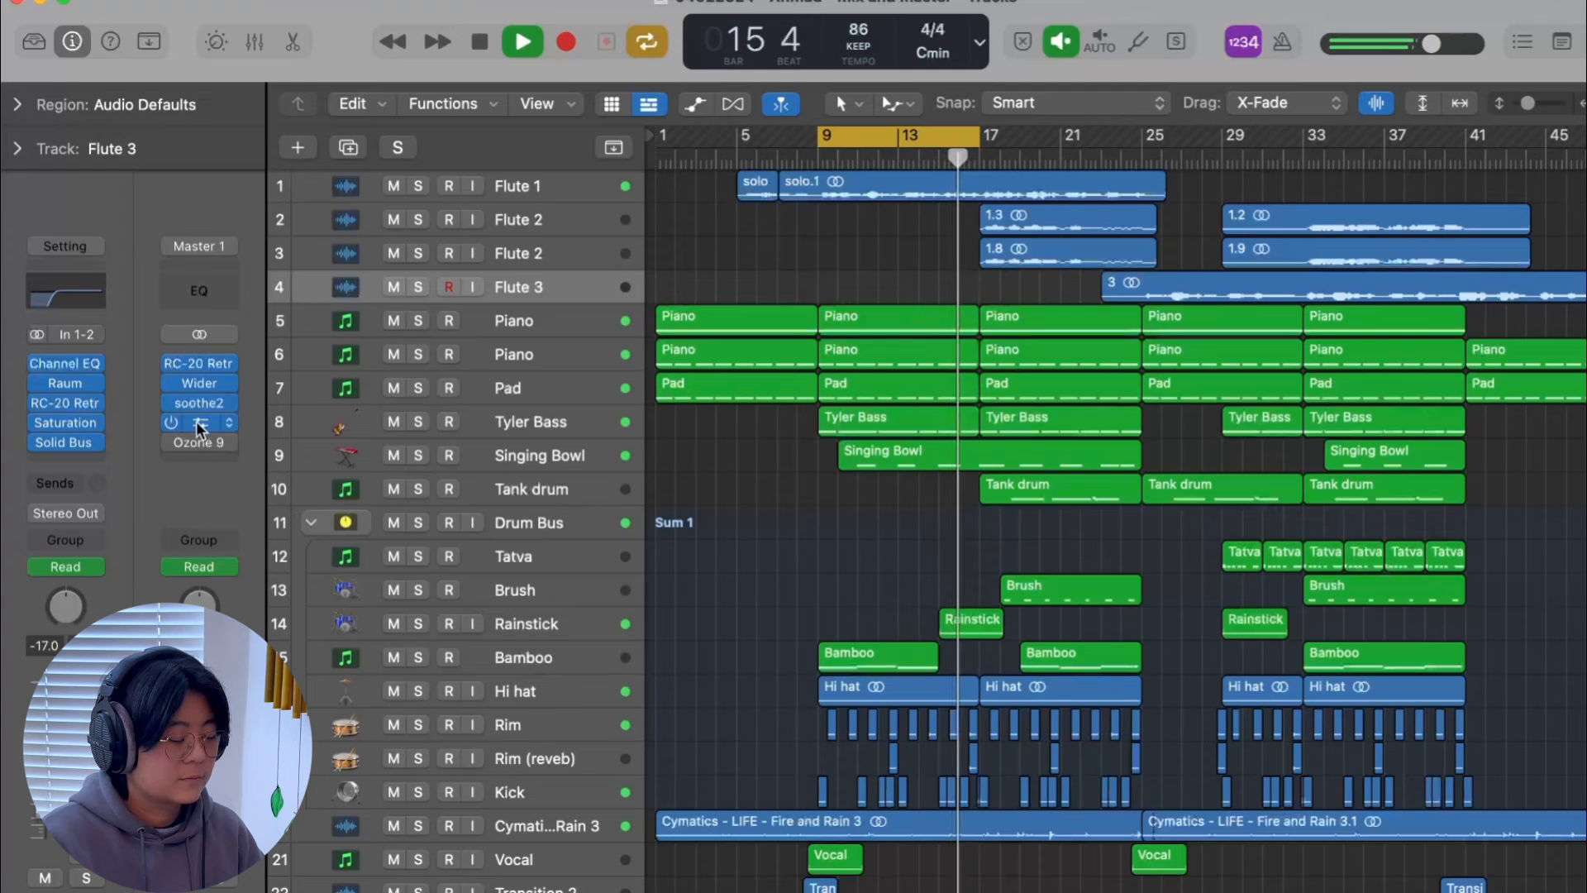
{"action": "left_click", "coordinate": [197, 423]}
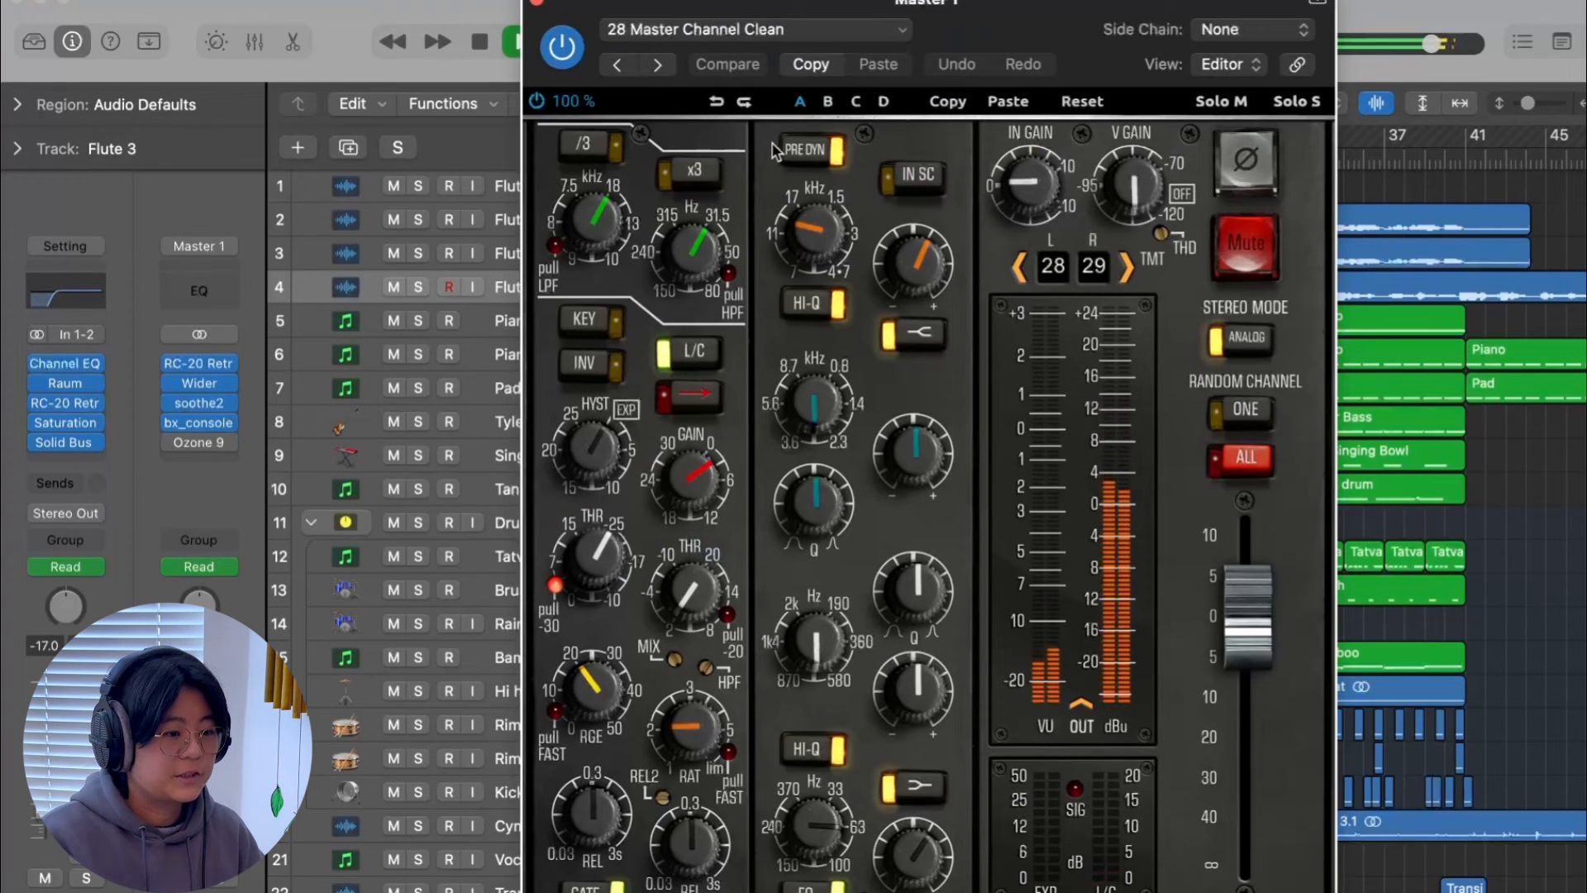
{"action": "left_click", "coordinate": [536, 7]}
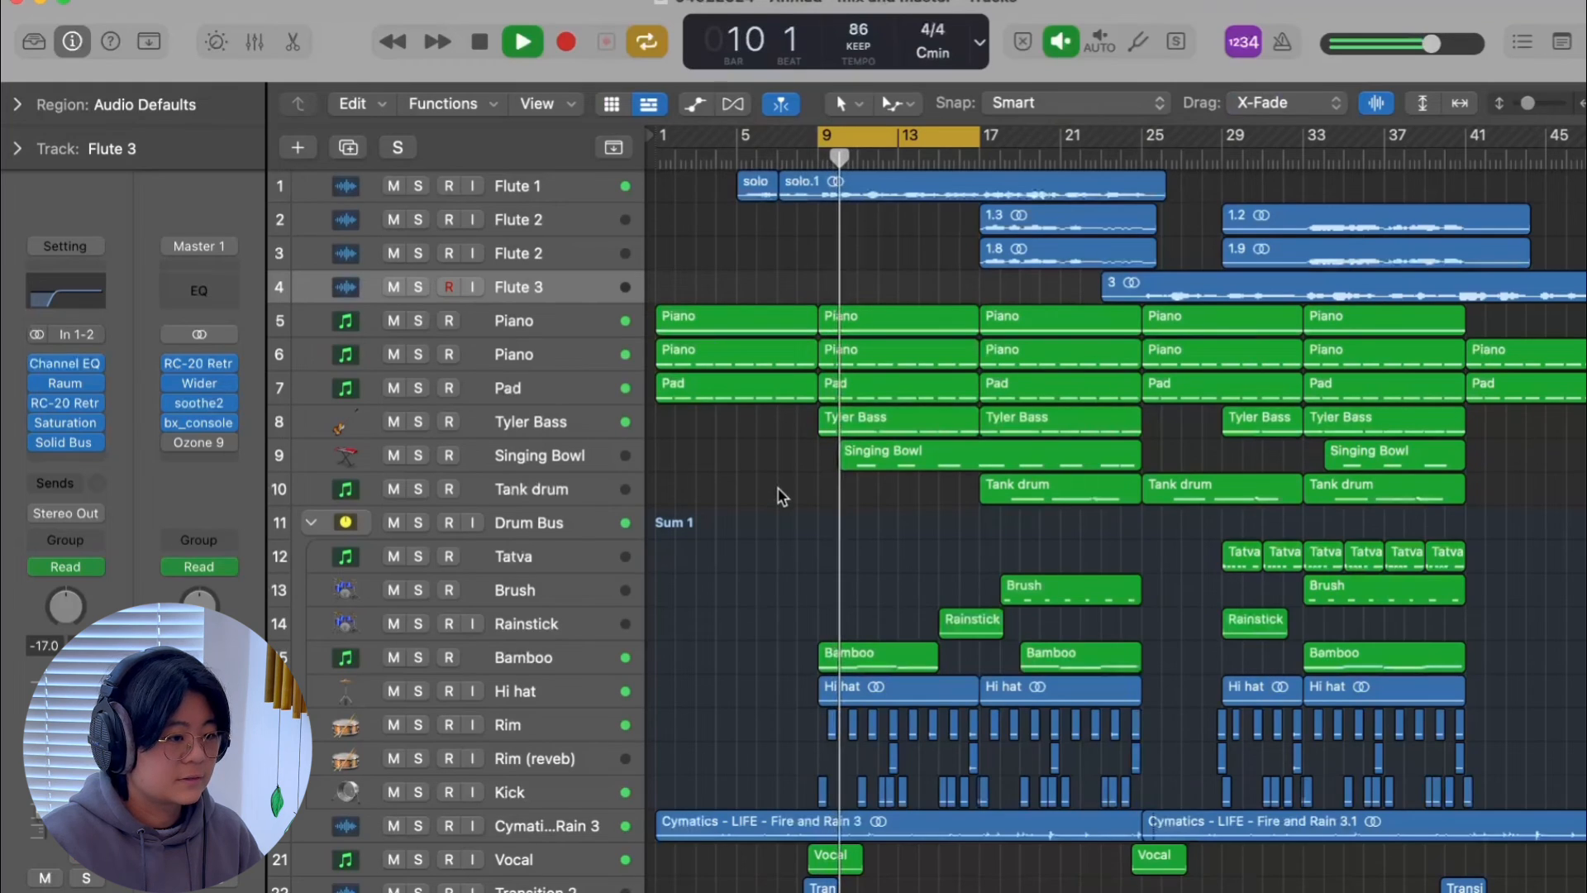
{"action": "key", "text": "space"}
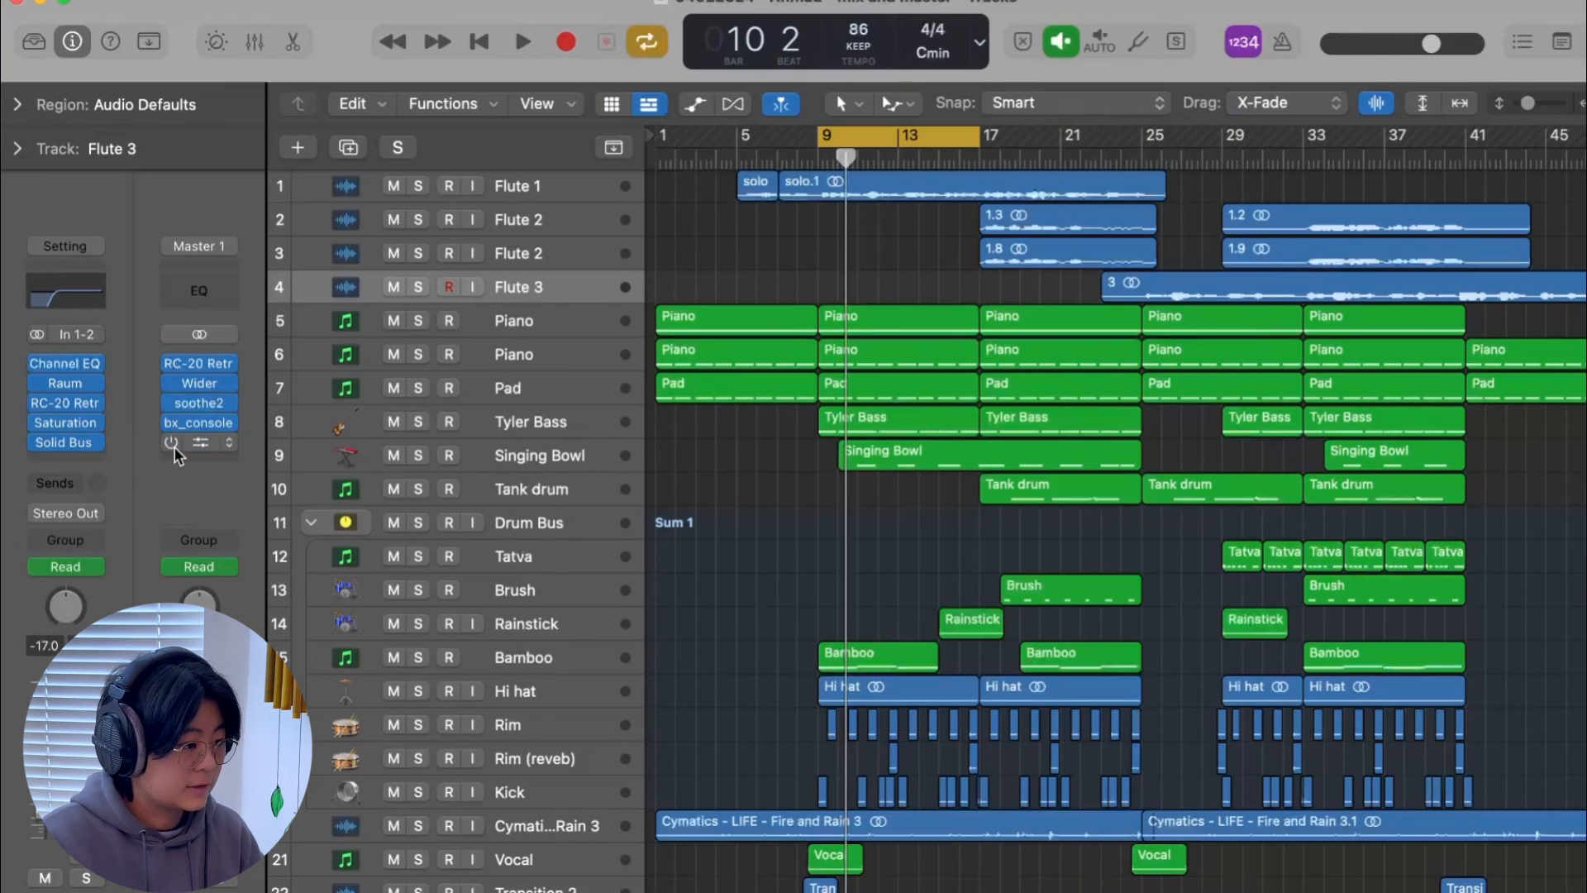
- Resume playback with Ozone 9 enabled on Master 1, and turn off the cycle
{"action": "key", "text": "space"}
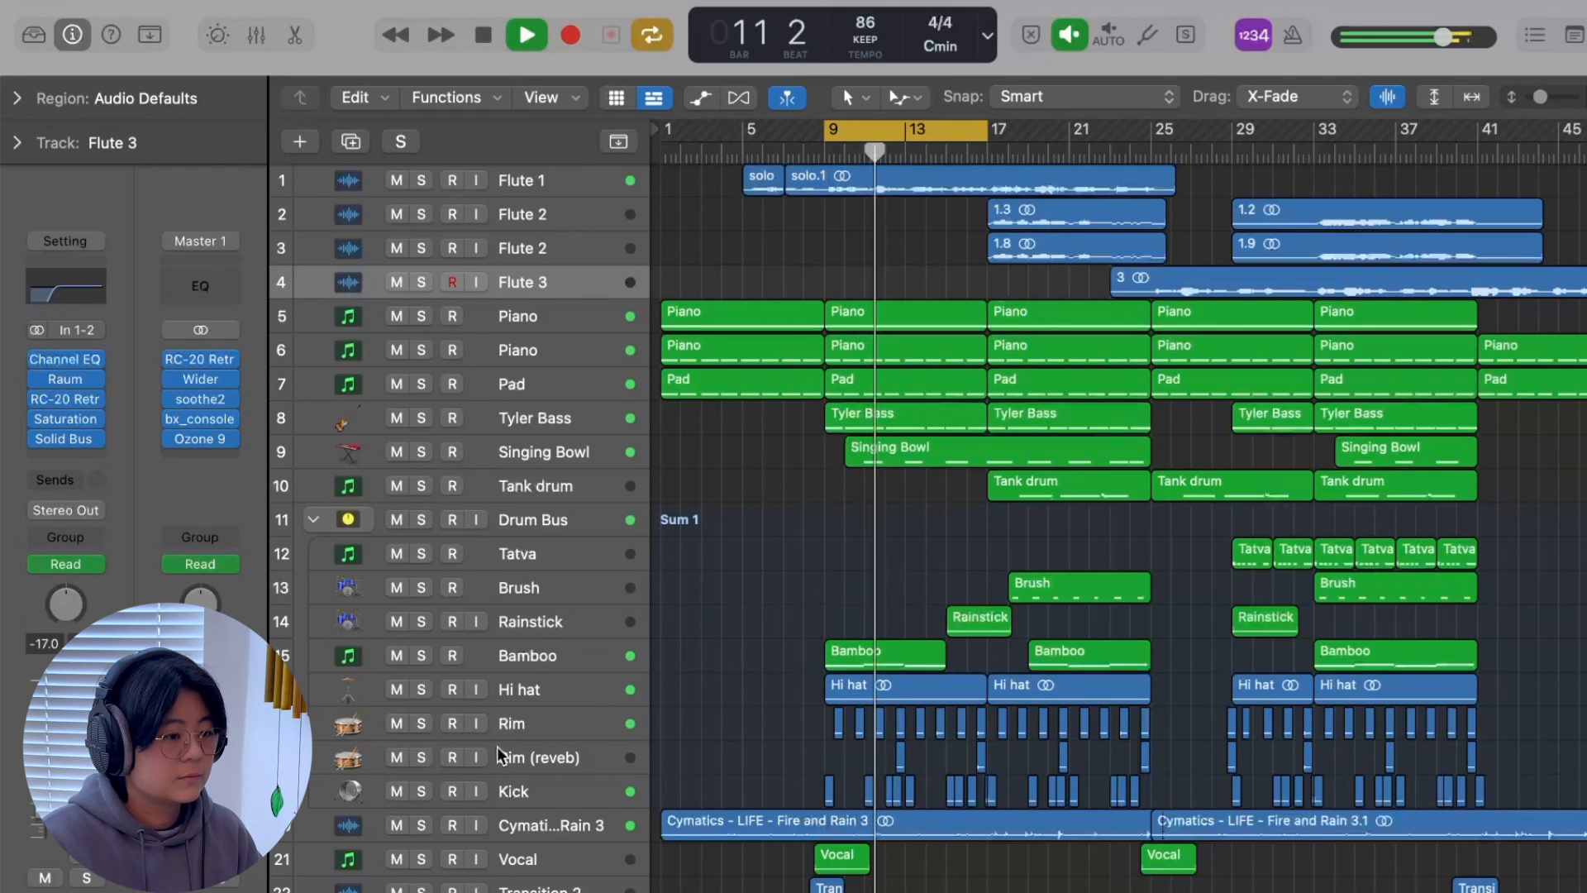
{"action": "key", "text": "c"}
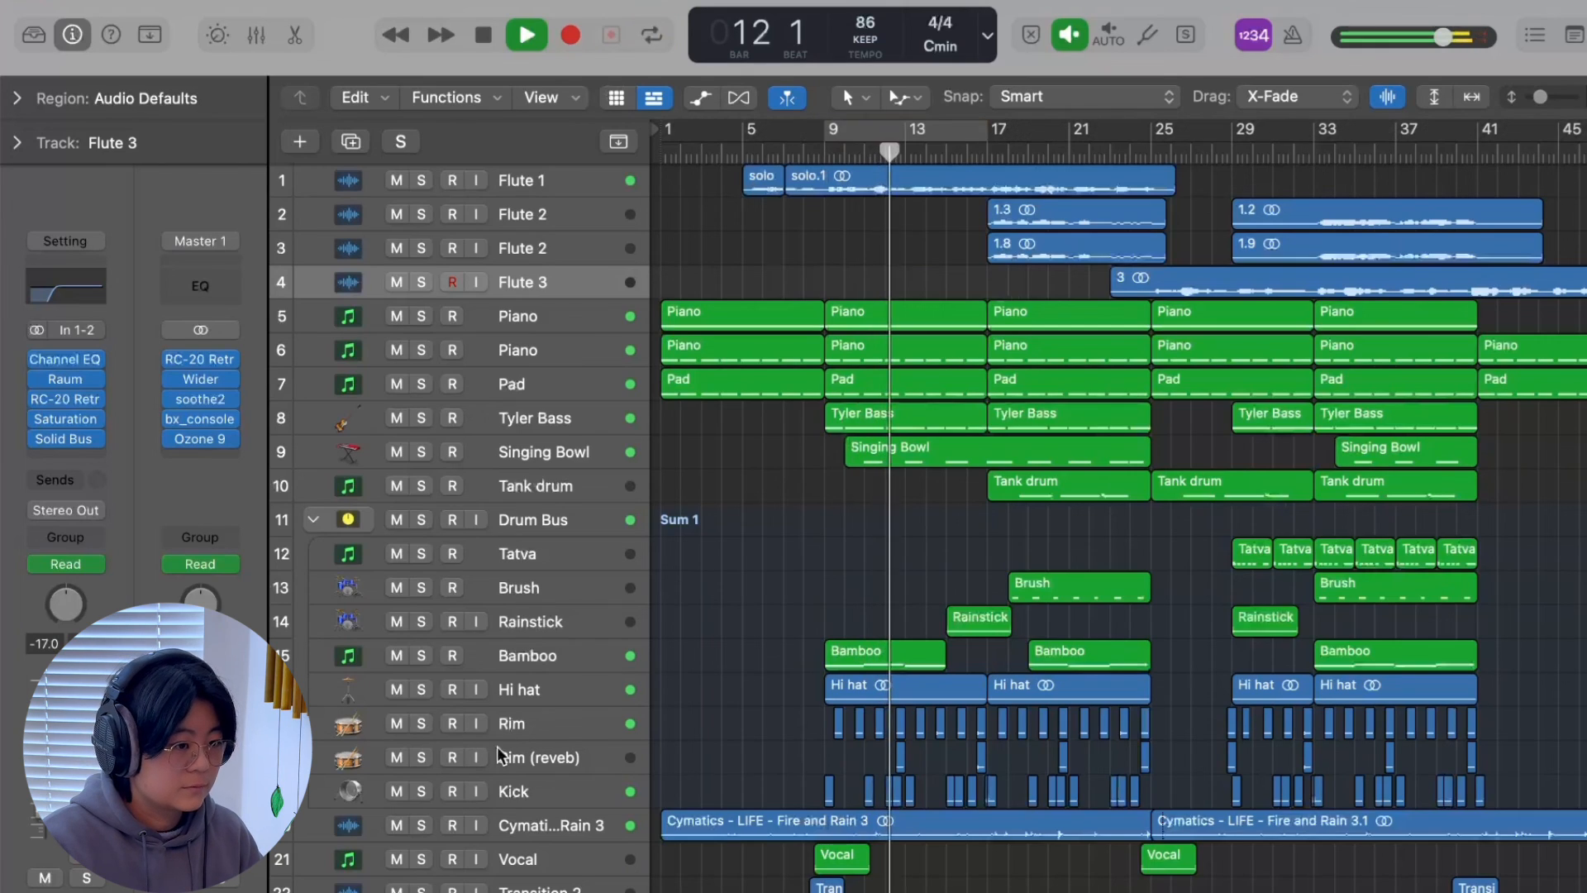